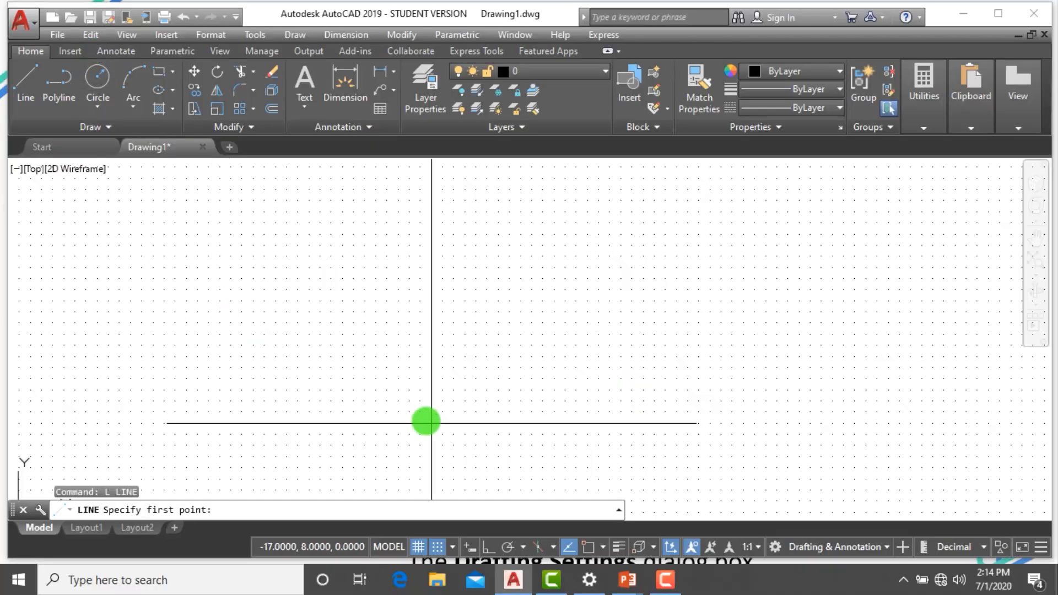
Turn off snap mode and switch off the grid display in the Drafting Settings
{"action": "left_click", "coordinate": [437, 546]}
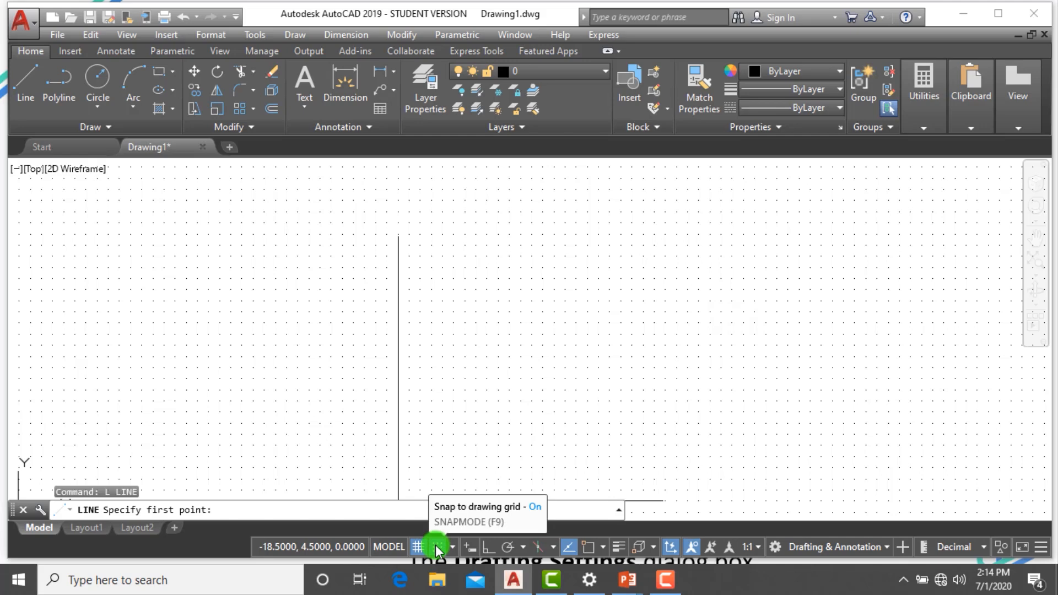
{"action": "left_click", "coordinate": [438, 547]}
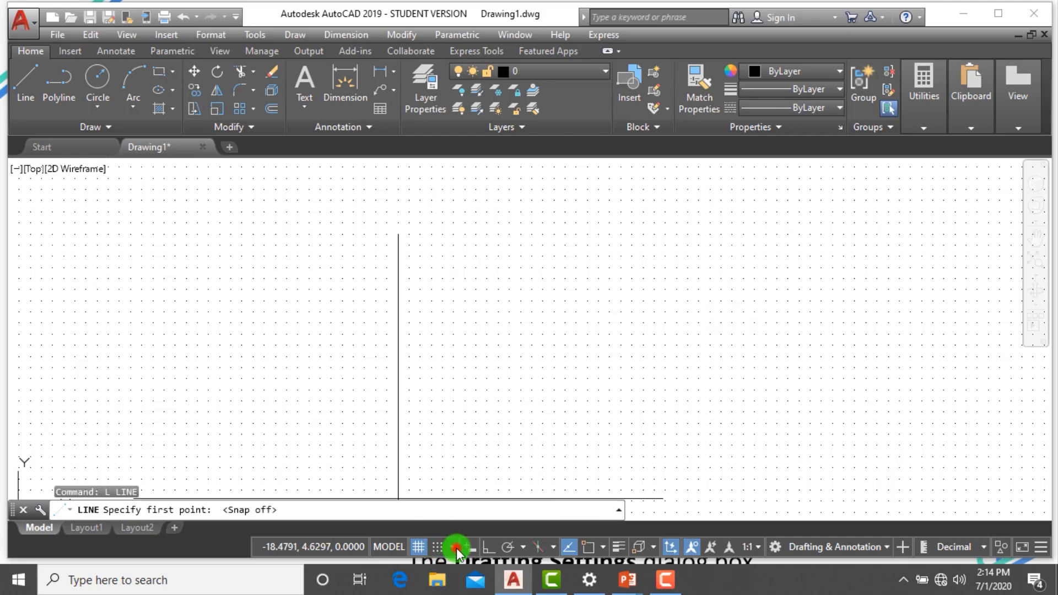
{"action": "left_click", "coordinate": [453, 547]}
{"action": "left_click", "coordinate": [472, 526]}
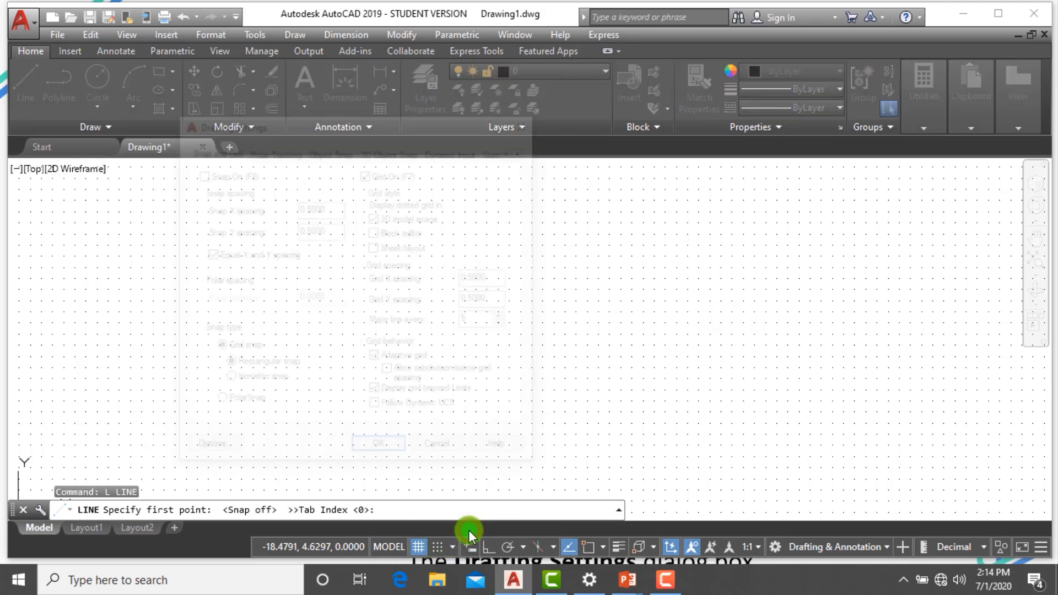
{"action": "left_click", "coordinate": [368, 172]}
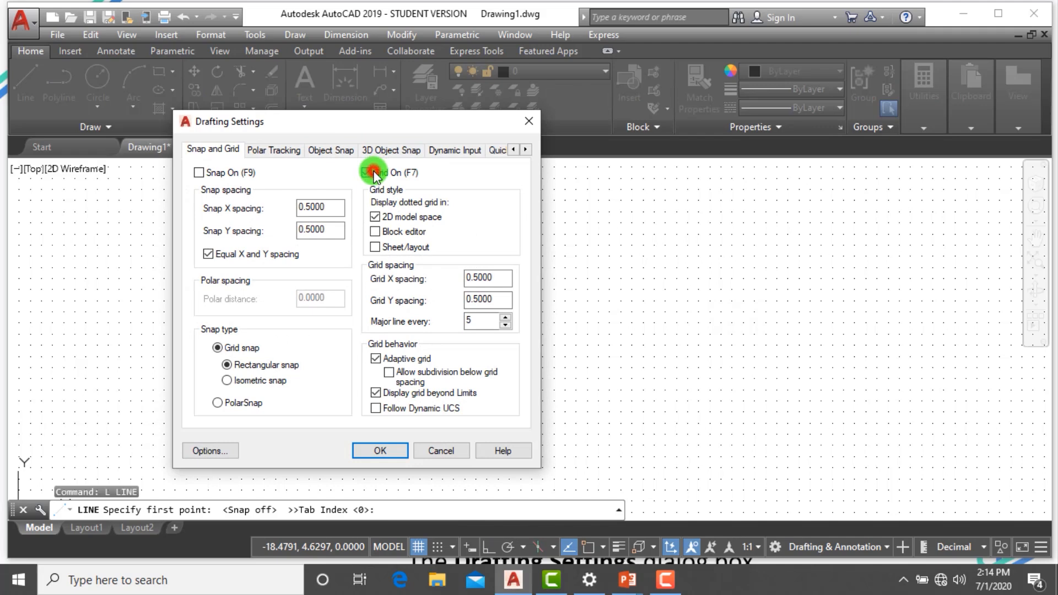
{"action": "left_click", "coordinate": [387, 447]}
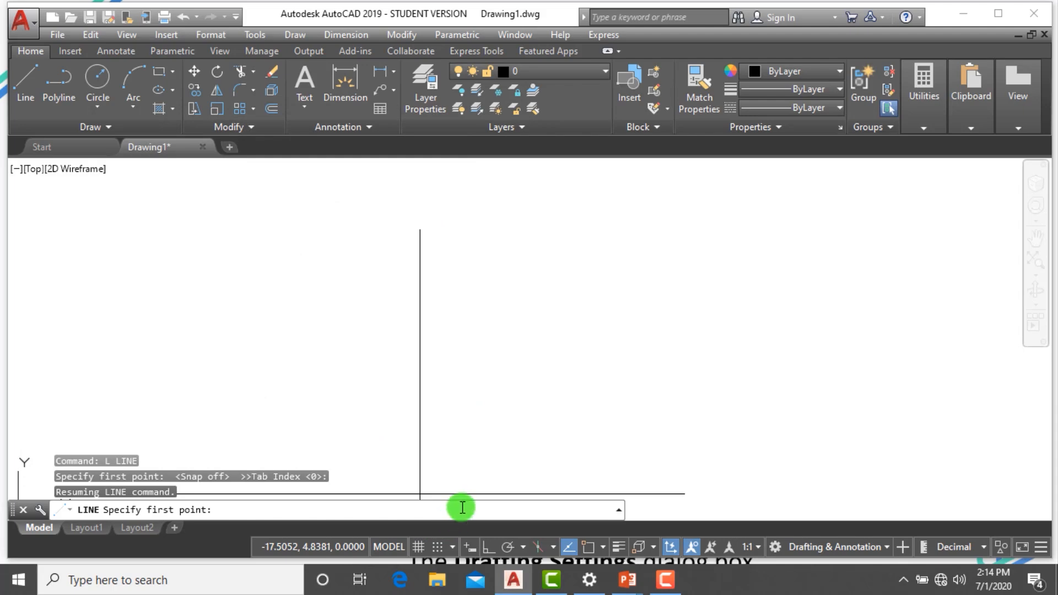
Cancel the Line command and turn both Snap and Grid on in the Drafting Settings, opened with the DS command
{"action": "type", "text": "ds"}
{"action": "key", "text": "Return"}
{"action": "key", "text": "Escape"}
{"action": "type", "text": "ds"}
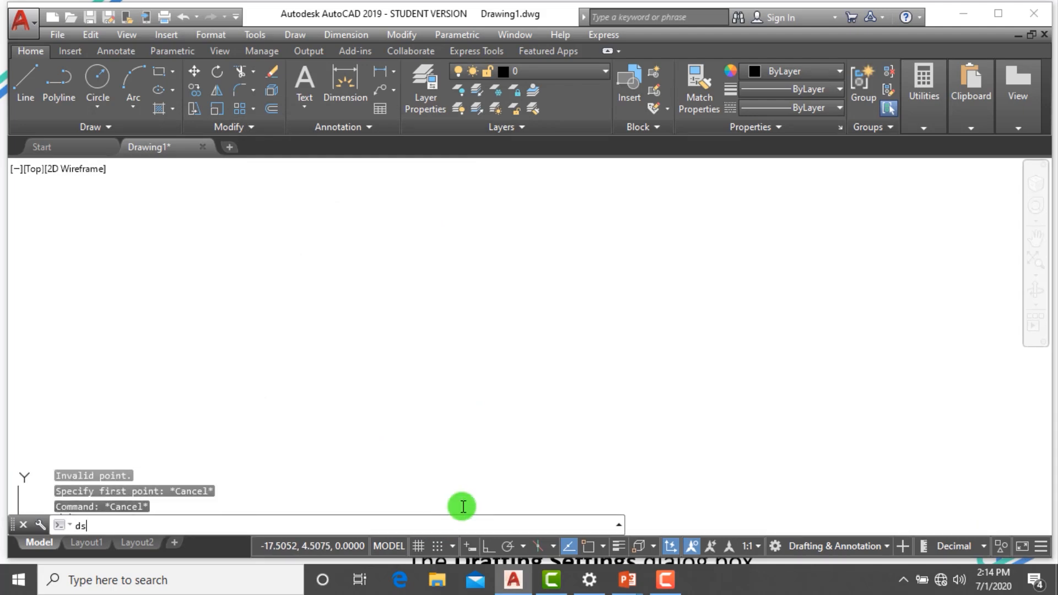
{"action": "key", "text": "Return"}
{"action": "left_click", "coordinate": [199, 173]}
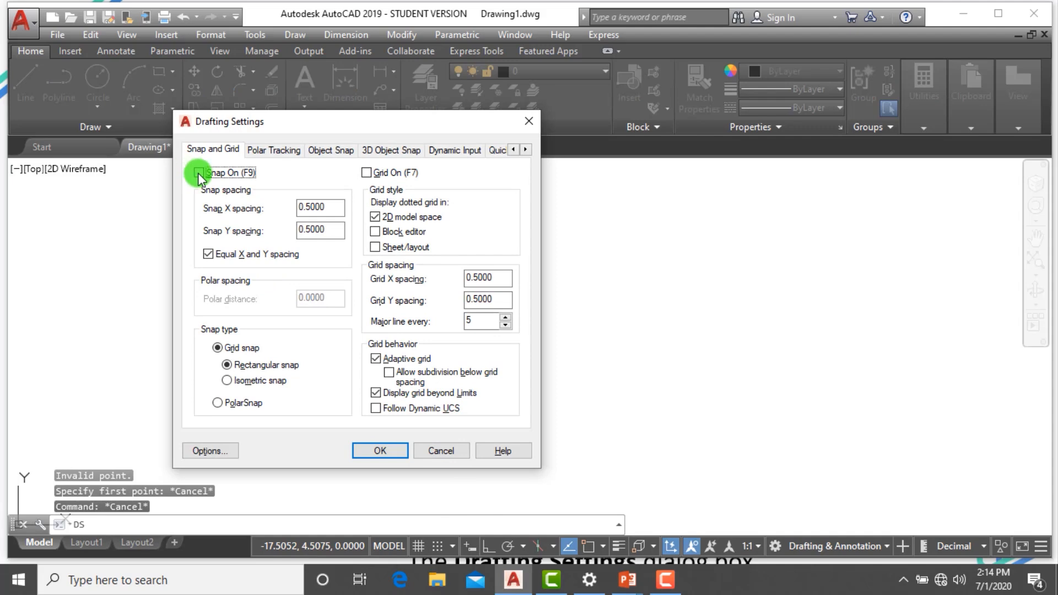
{"action": "left_click", "coordinate": [366, 172]}
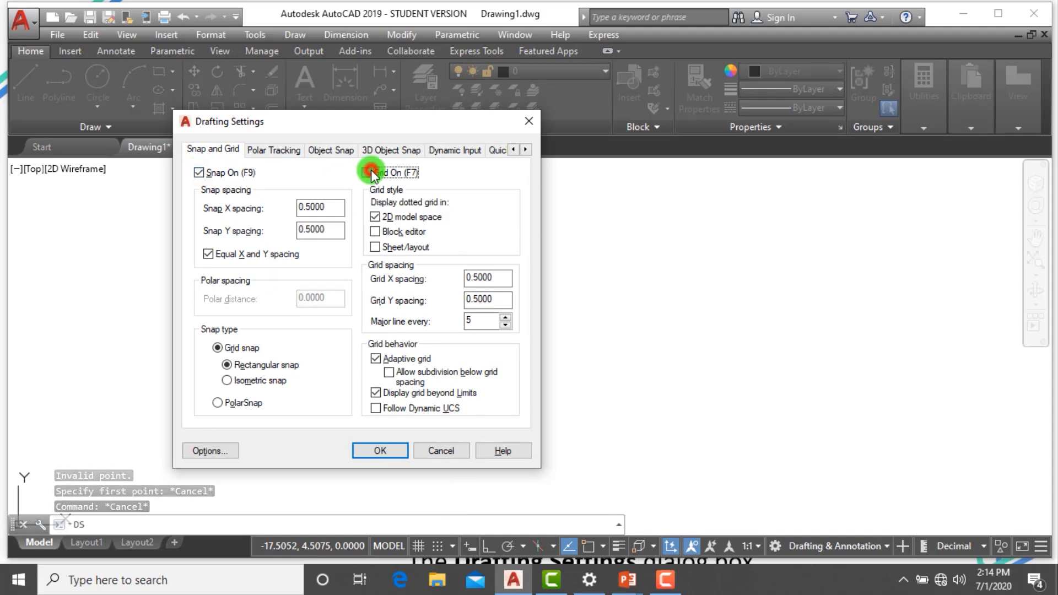
{"action": "left_click", "coordinate": [379, 449]}
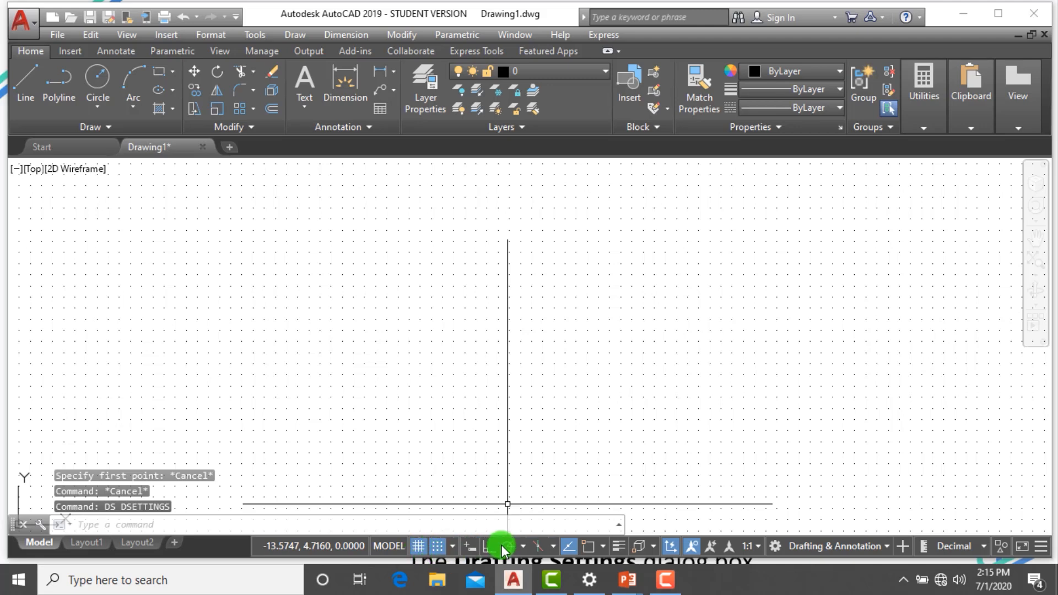
Turn both Snap and Grid off through the snap settings
{"action": "left_click", "coordinate": [452, 546]}
{"action": "left_click", "coordinate": [466, 525]}
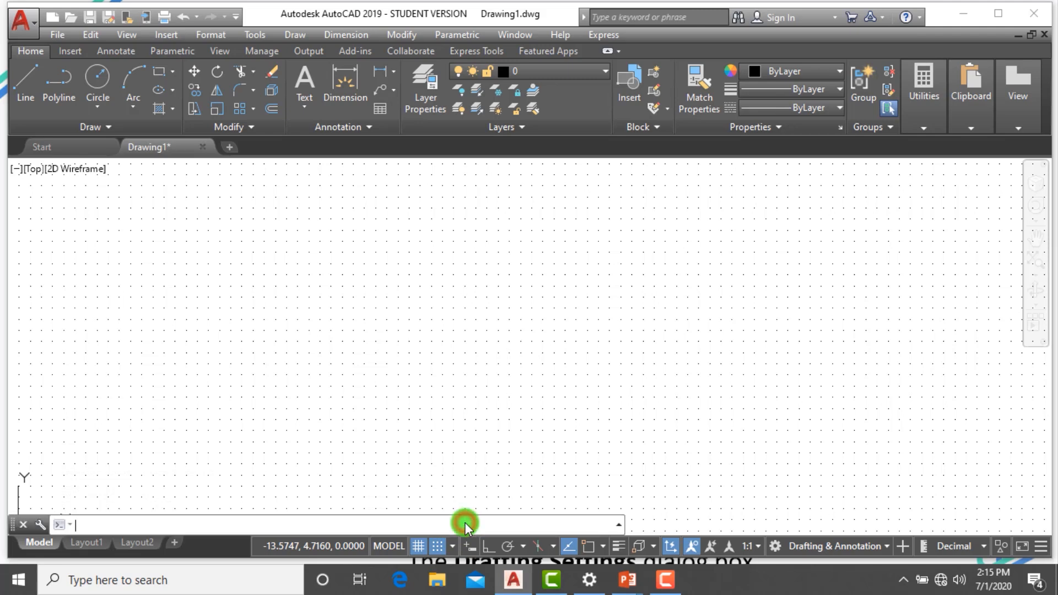
{"action": "left_click", "coordinate": [200, 172]}
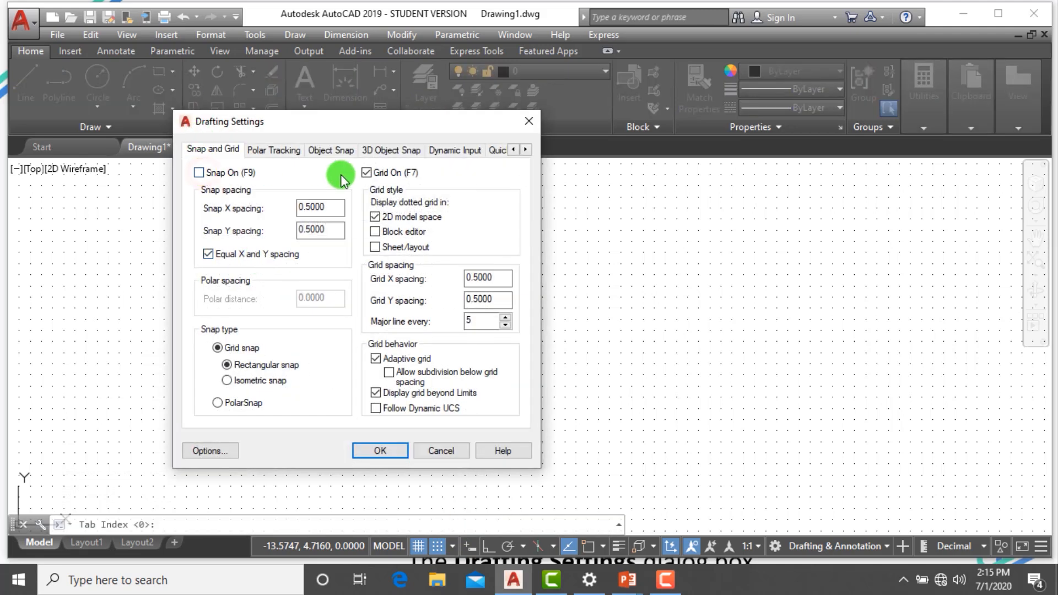
{"action": "left_click", "coordinate": [367, 173]}
{"action": "left_click", "coordinate": [380, 450]}
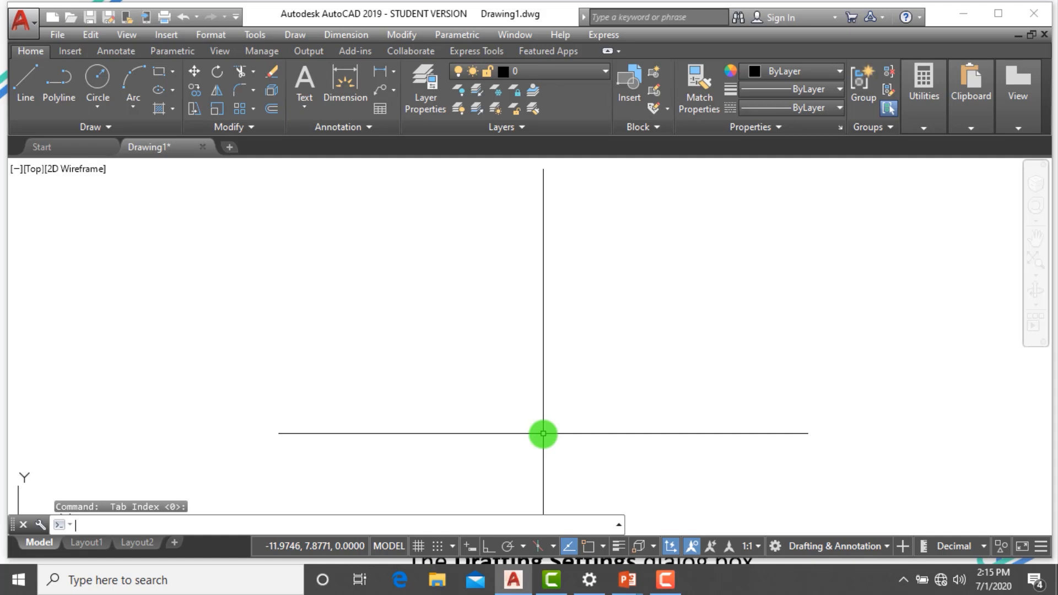
Turn only Snap on in the snap settings, leaving the grid off
{"action": "left_click", "coordinate": [451, 547]}
{"action": "left_click", "coordinate": [473, 524]}
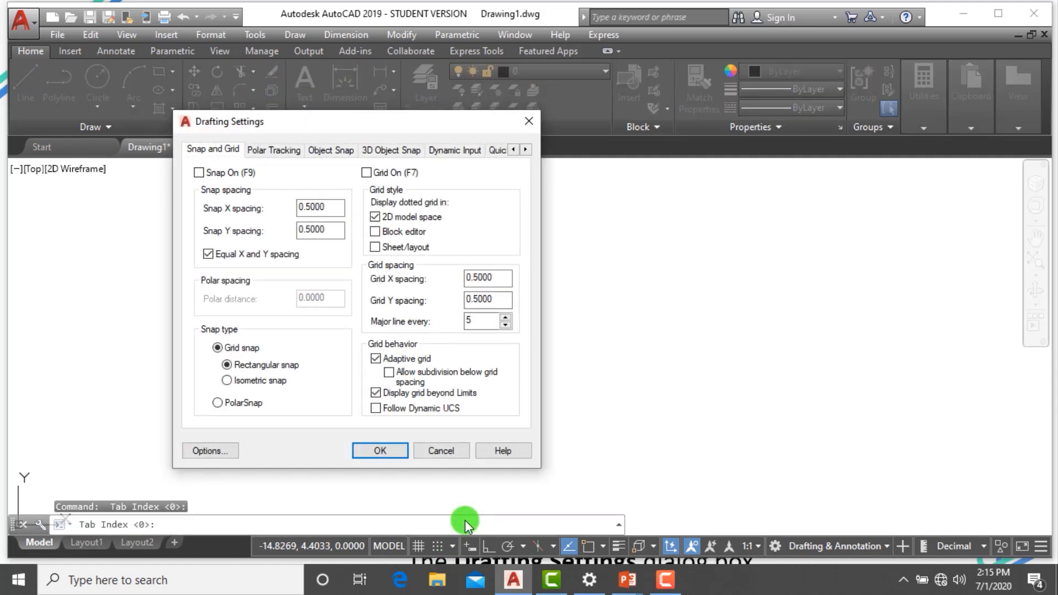
{"action": "left_click", "coordinate": [199, 171]}
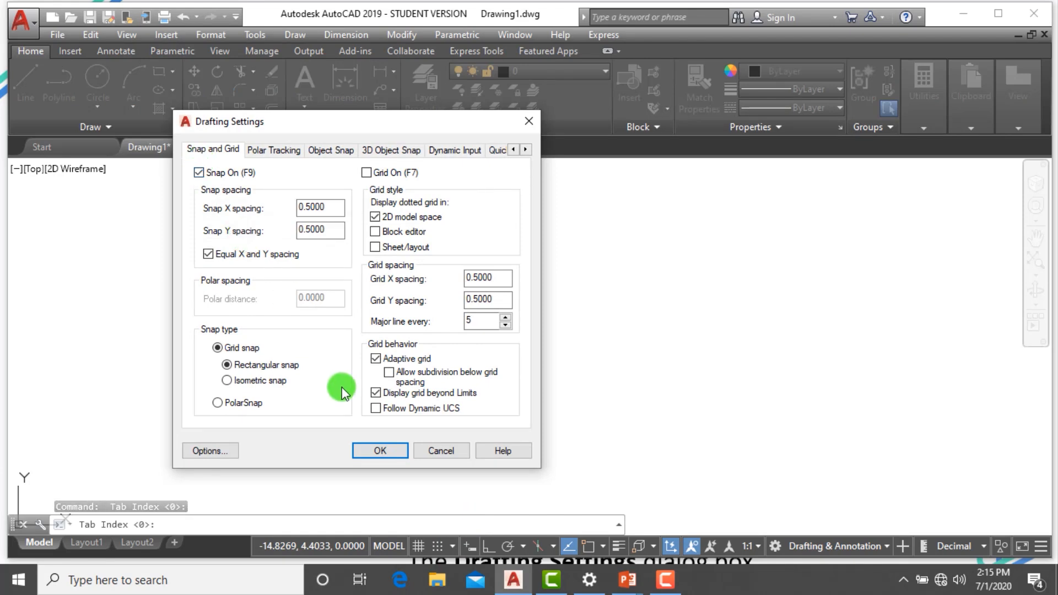
{"action": "left_click", "coordinate": [392, 456]}
{"action": "left_click", "coordinate": [392, 458]}
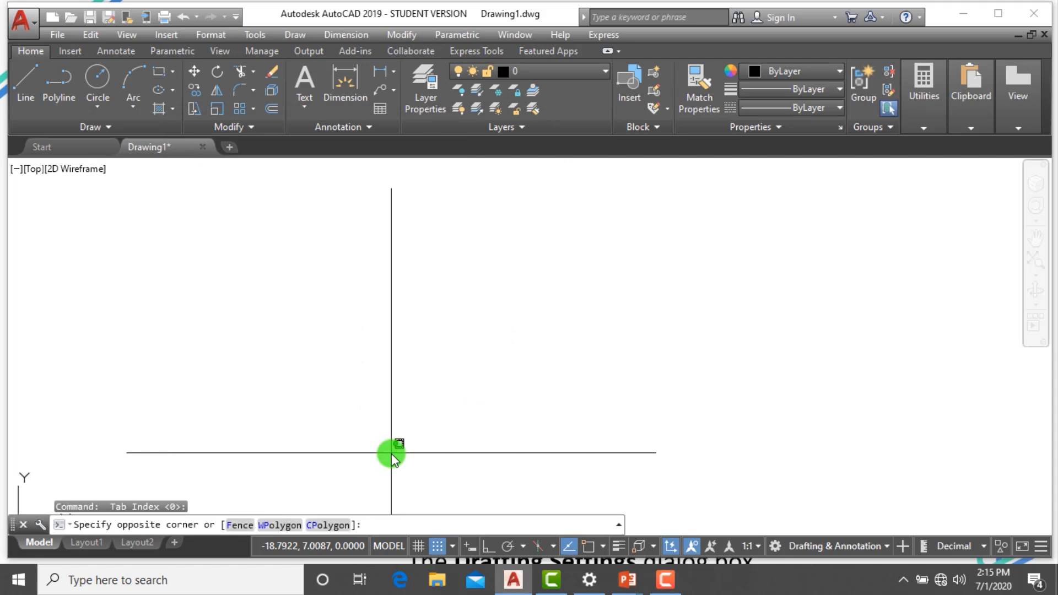
Toggle the grid display on and off several times, ending with the grid off
{"action": "key", "text": "F7"}
{"action": "key", "text": "F7"}
{"action": "key", "text": "F7"}
{"action": "key", "text": "F7"}
{"action": "key", "text": "F7"}
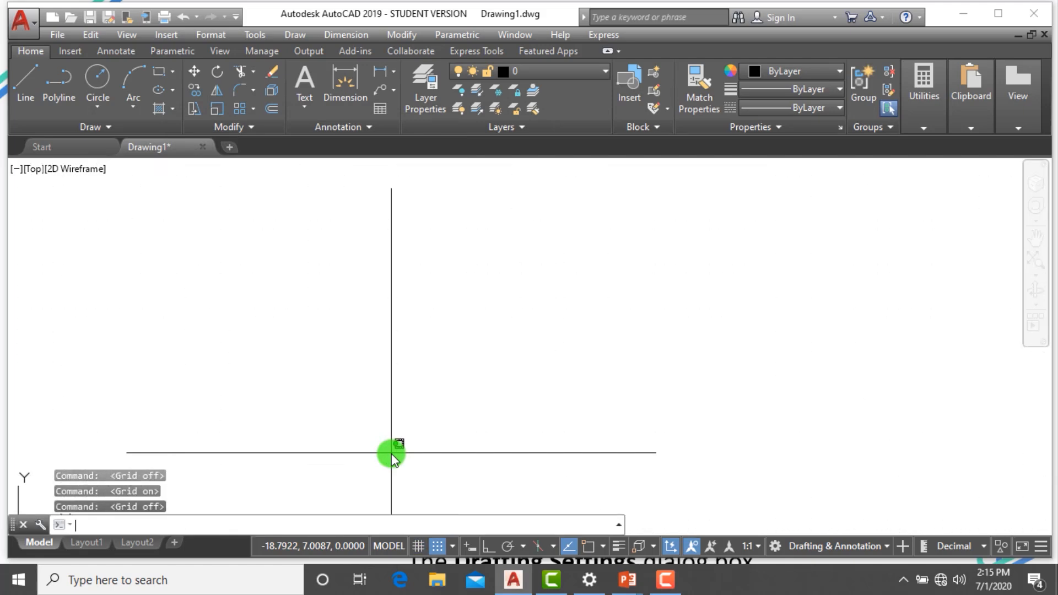
{"action": "key", "text": "F7"}
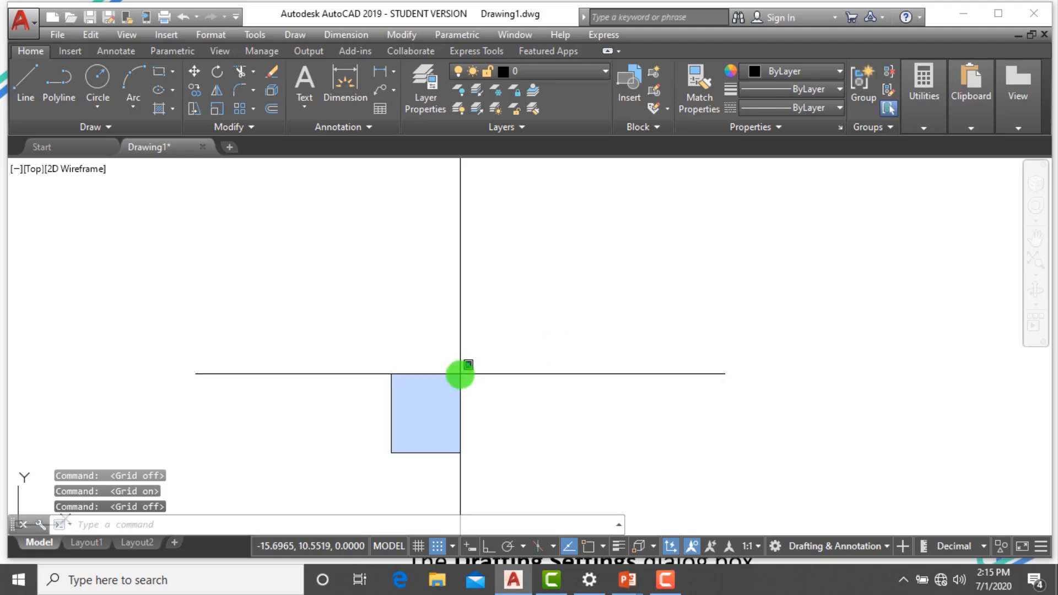
{"action": "left_click", "coordinate": [461, 374]}
{"action": "left_click", "coordinate": [460, 375]}
{"action": "left_click", "coordinate": [424, 492]}
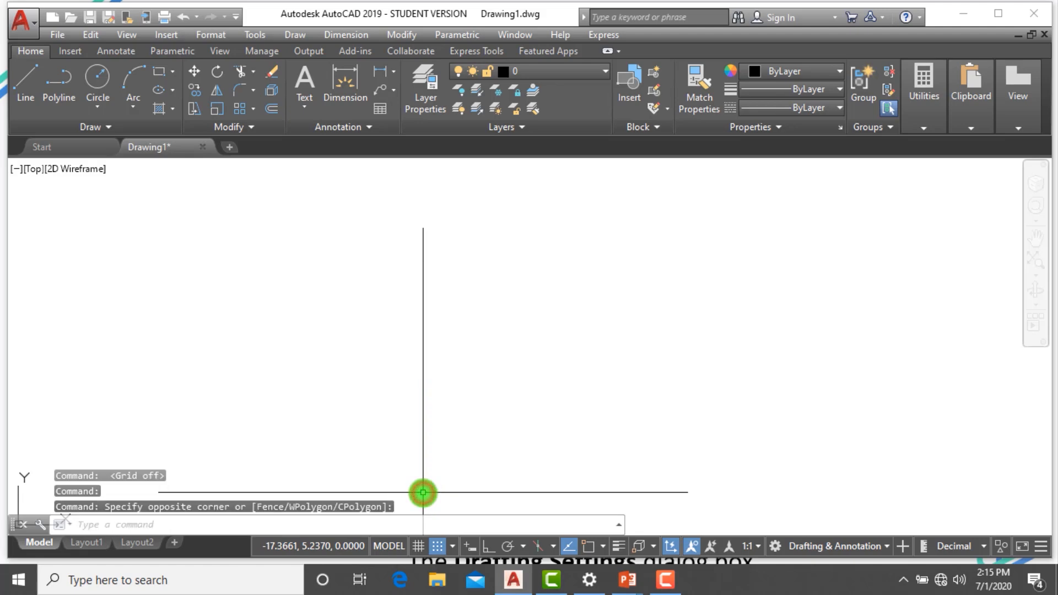
{"action": "left_click", "coordinate": [451, 546]}
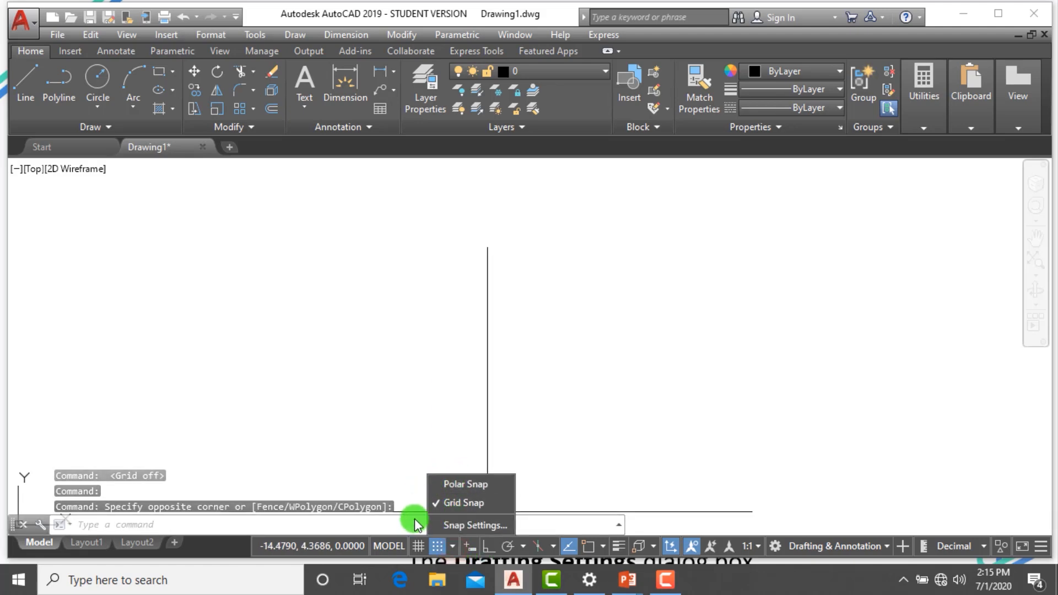
{"action": "left_click", "coordinate": [370, 424]}
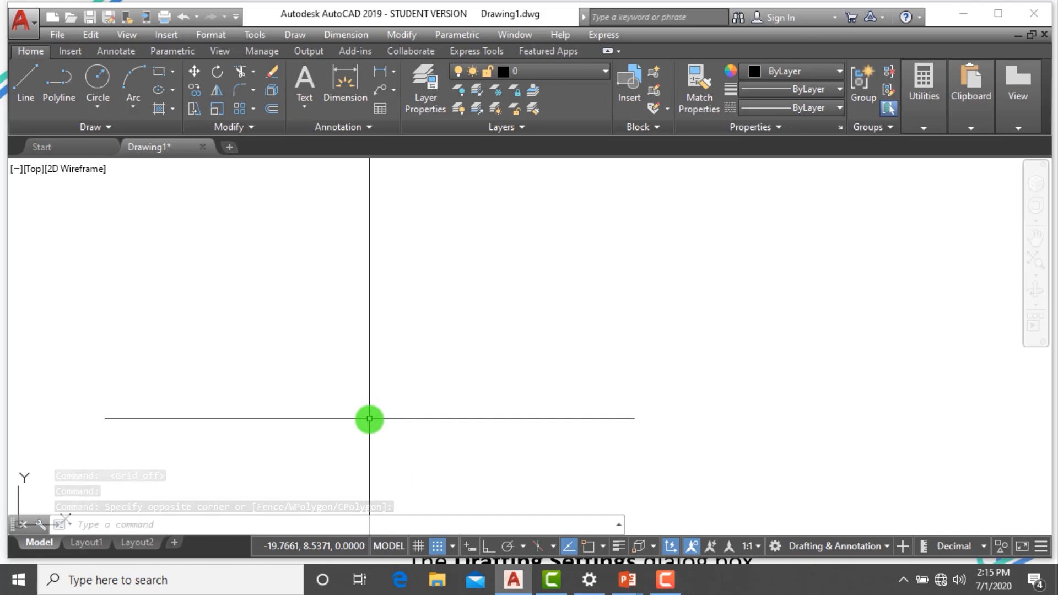
{"action": "type", "text": "1"}
{"action": "key", "text": "Return"}
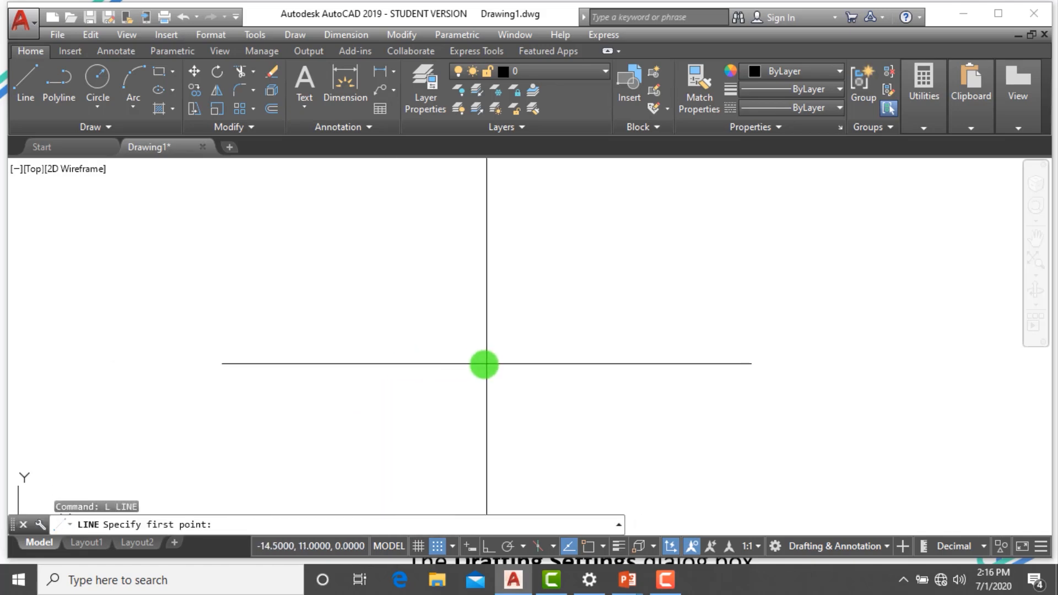
{"action": "left_click", "coordinate": [398, 341]}
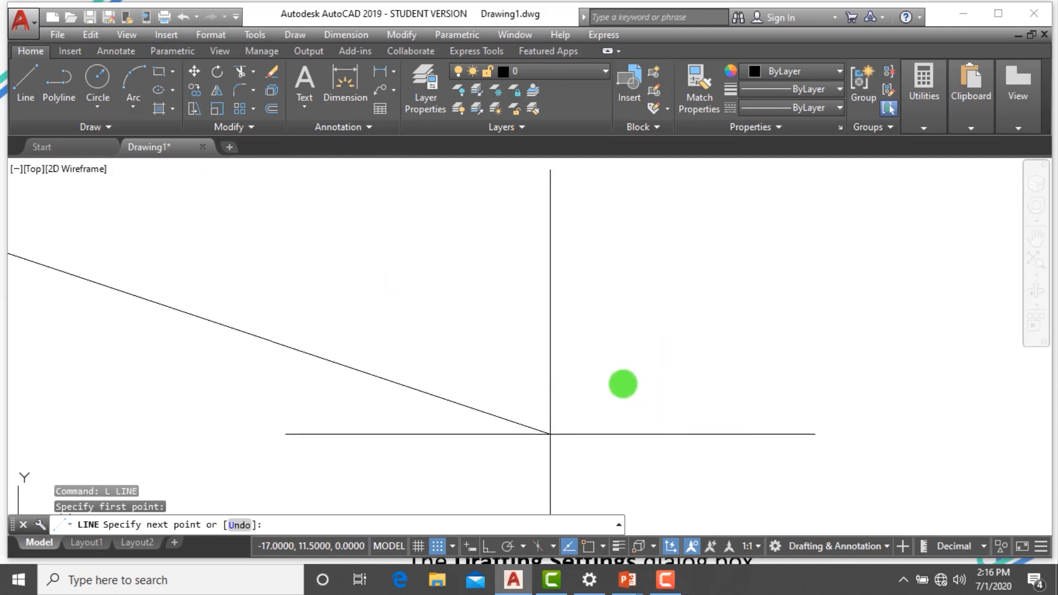
{"action": "scroll", "coordinate": [609, 401], "scroll_direction": "down", "scroll_amount": 5}
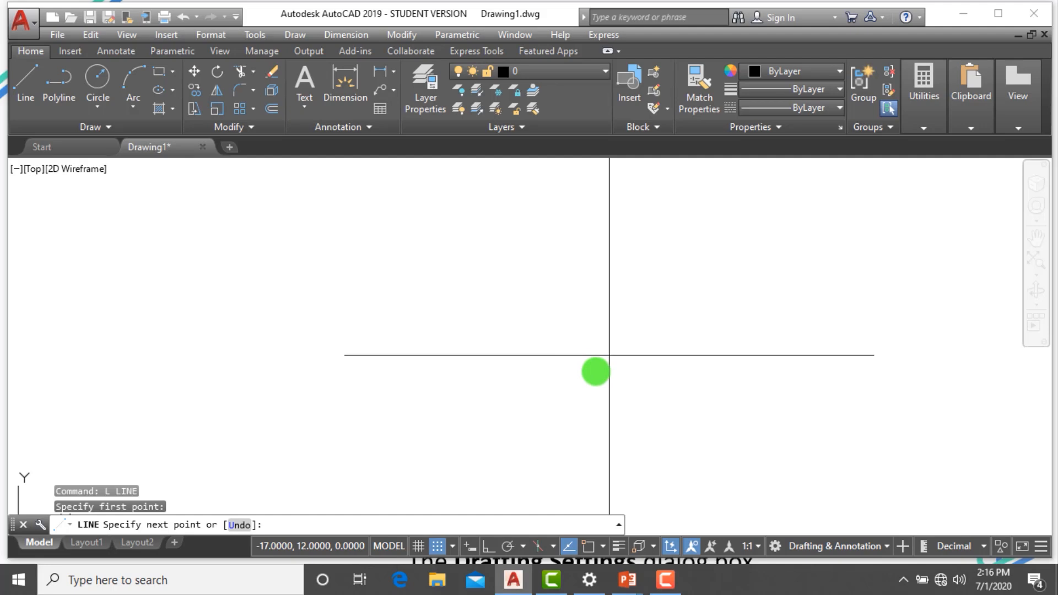
{"action": "key", "text": "Escape"}
{"action": "key", "text": "Escape"}
{"action": "key", "text": "Escape"}
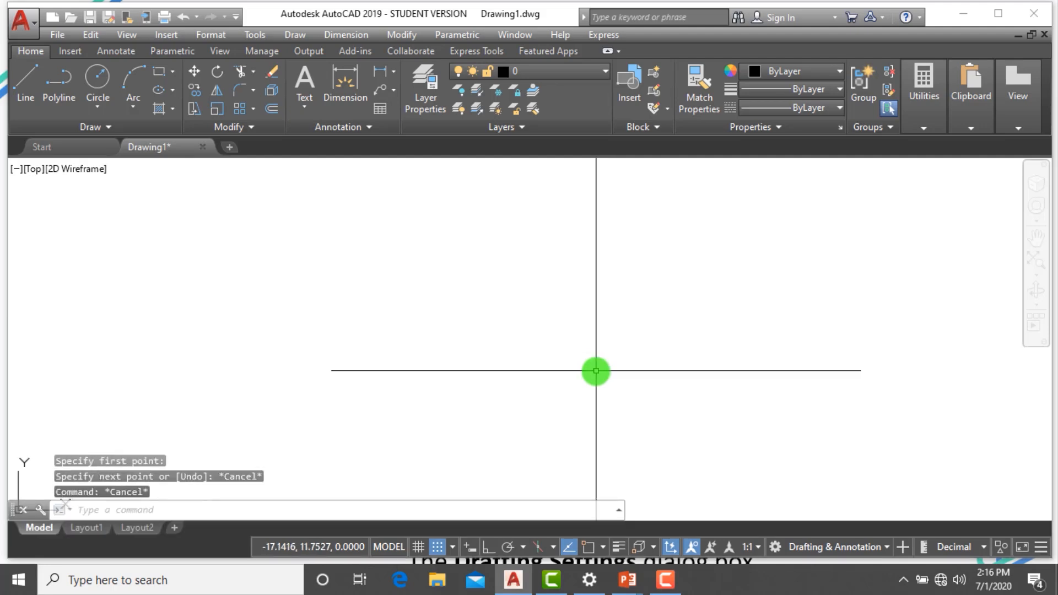
Set the crosshair size to 10 with the CURSORSIZE variable
{"action": "type", "text": "cursor"}
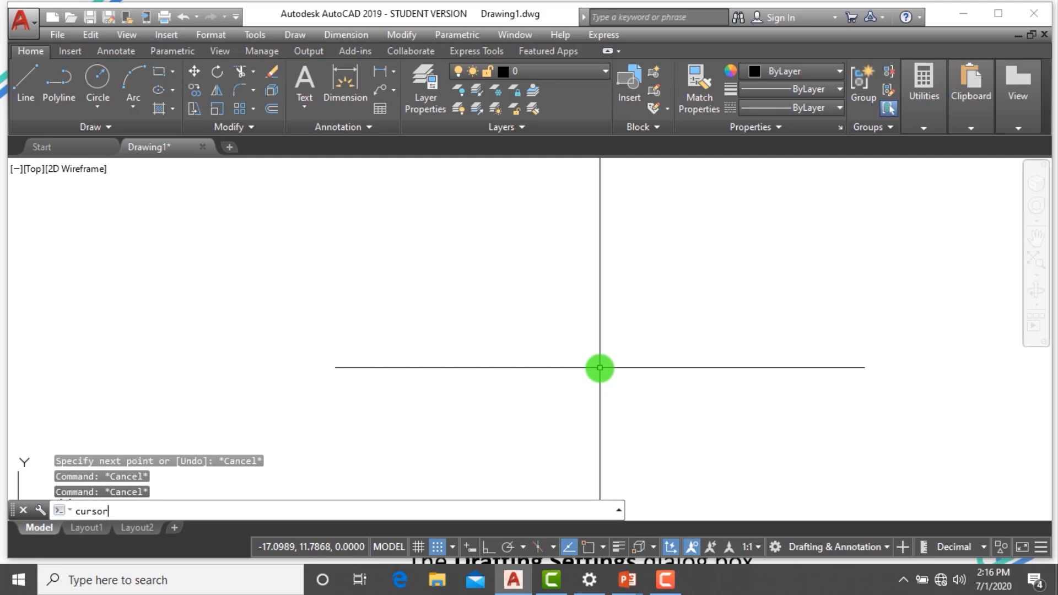
{"action": "type", "text": "six"}
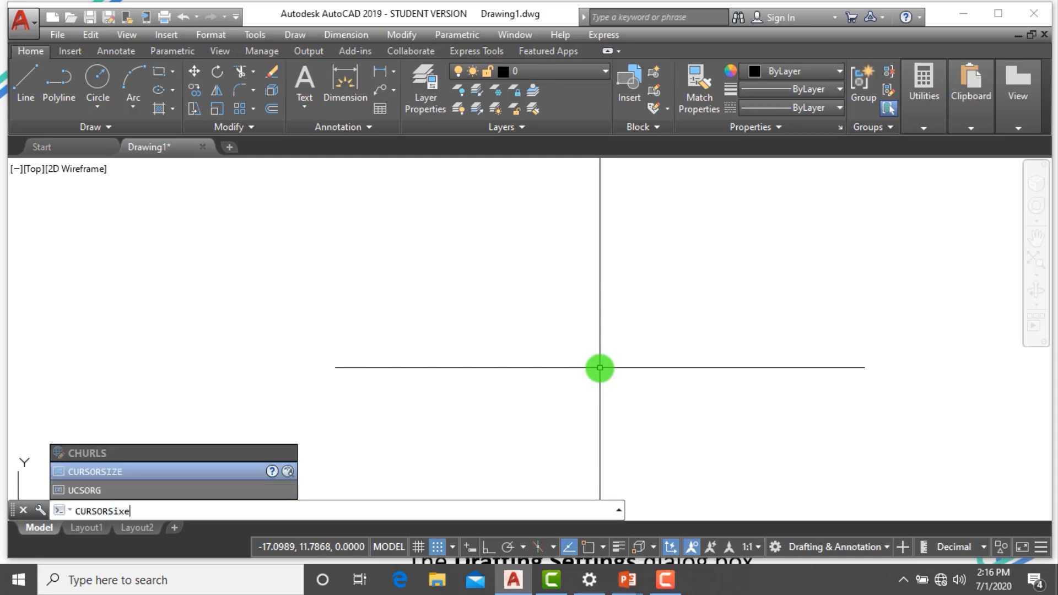
{"action": "type", "text": "e"}
{"action": "key", "text": "BackSpace"}
{"action": "key", "text": "BackSpace"}
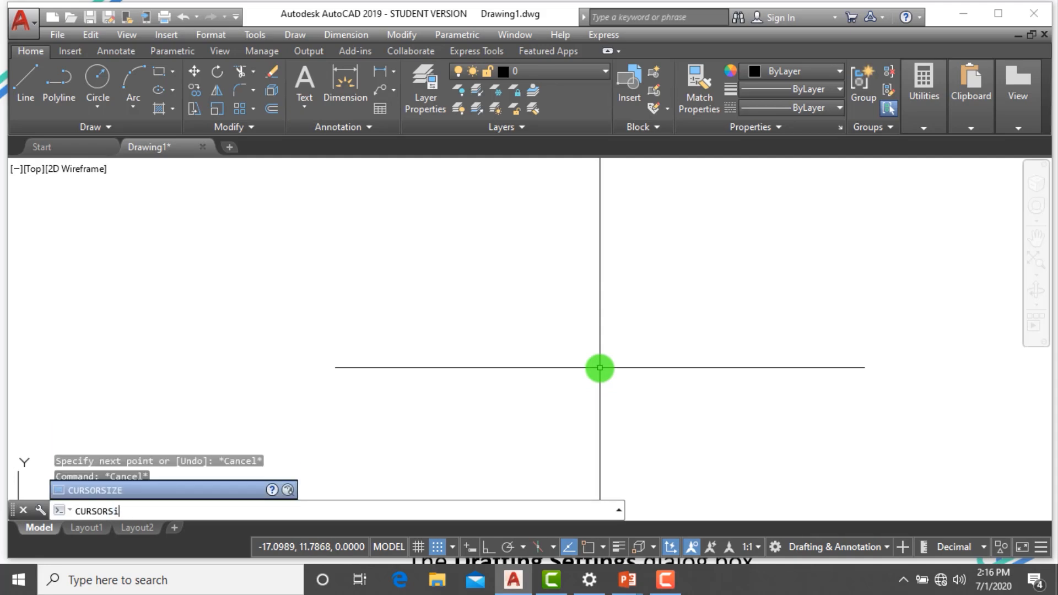
{"action": "key", "text": "Return"}
{"action": "type", "text": "1"}
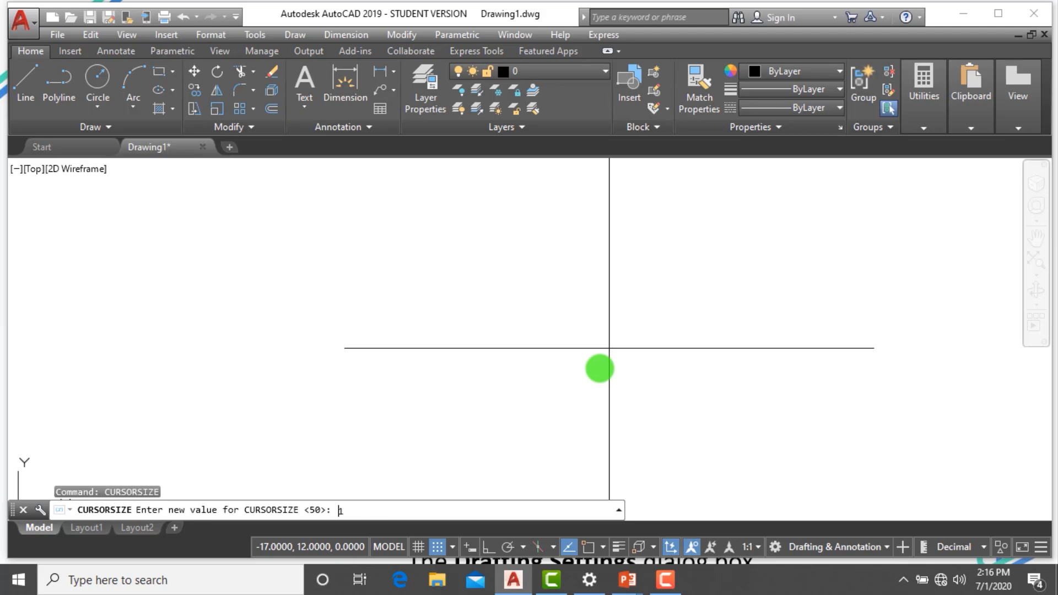
{"action": "type", "text": "0"}
{"action": "key", "text": "Return"}
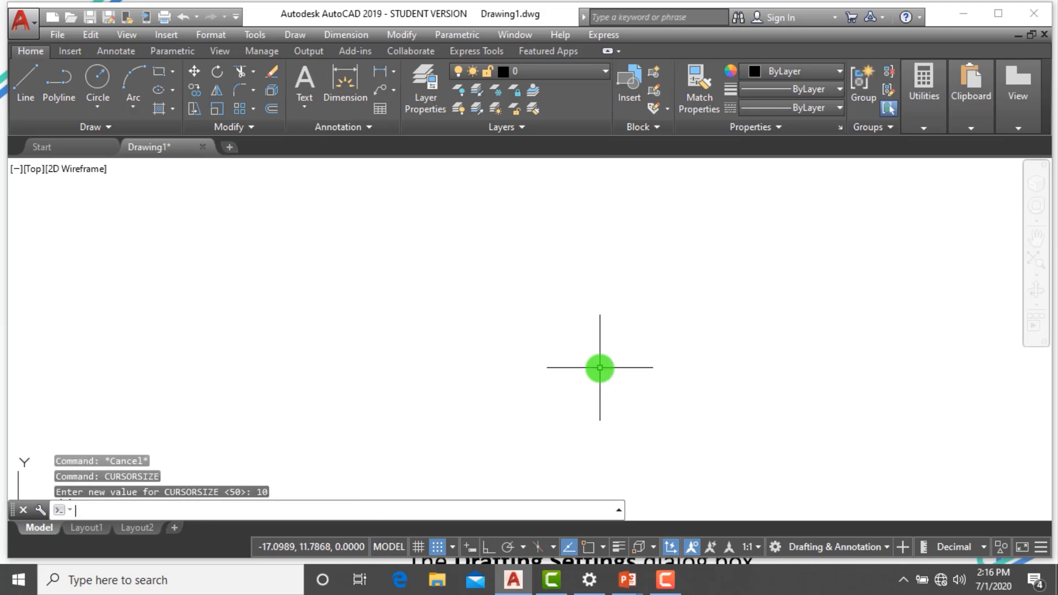
Set the crosshair size to 5 with the CURSORSIZE variable
{"action": "type", "text": "cusrsot"}
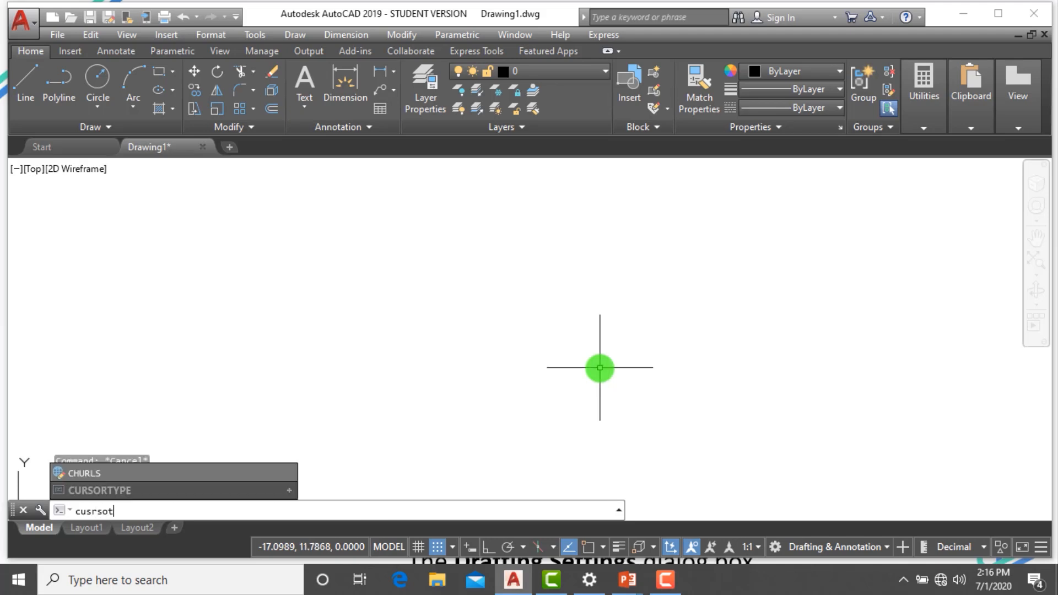
{"action": "key", "text": "BackSpace"}
{"action": "type", "text": "rsize"}
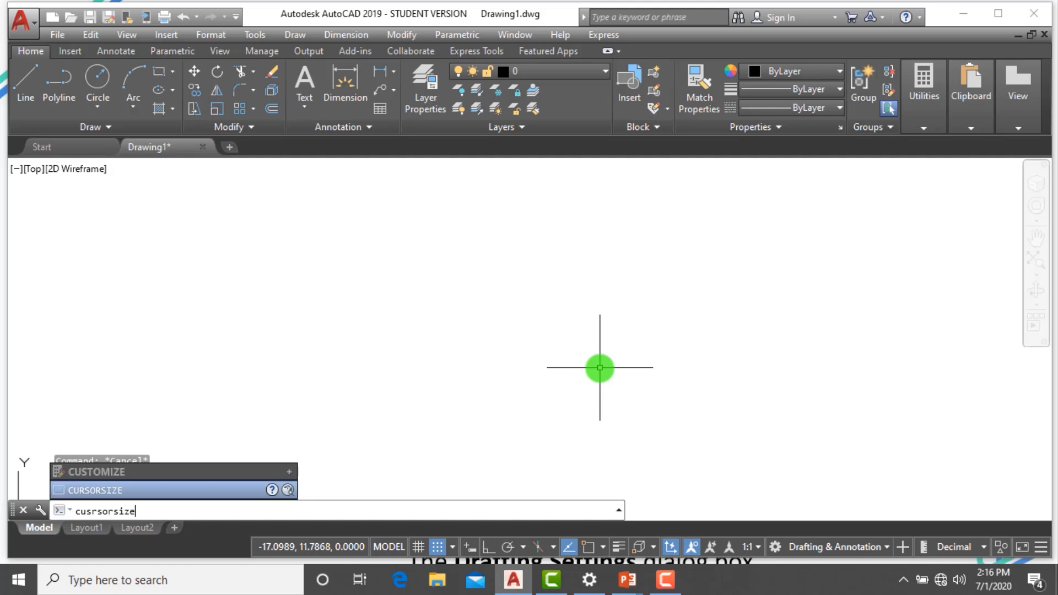
{"action": "key", "text": "Return"}
{"action": "type", "text": "5"}
{"action": "key", "text": "Return"}
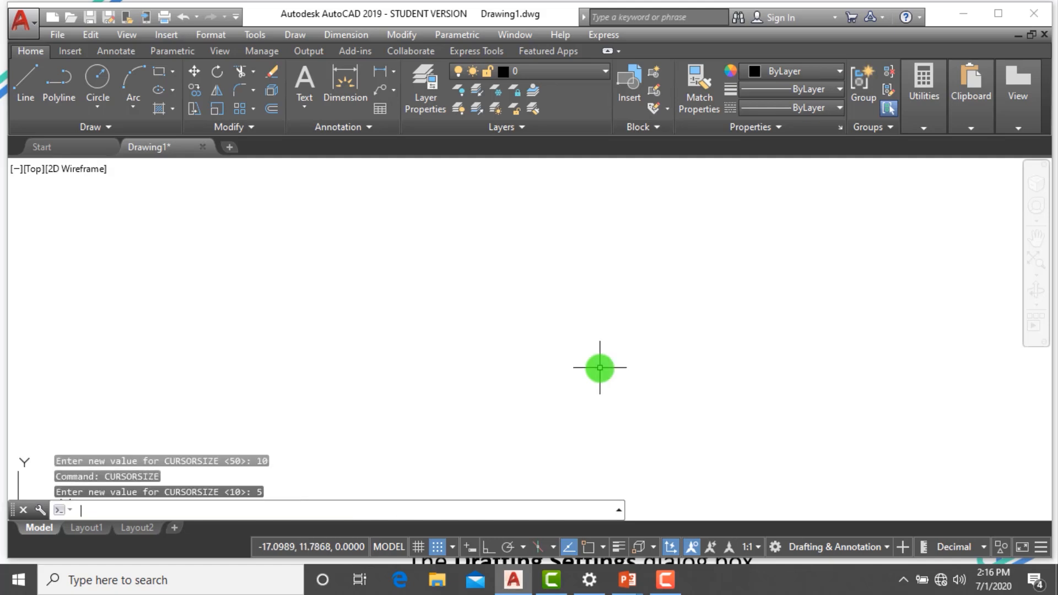
Draw an L shape with snapped lines: about 1.5 units horizontally to the right and 1.5 units vertically upward
{"action": "type", "text": "l"}
{"action": "key", "text": "Return"}
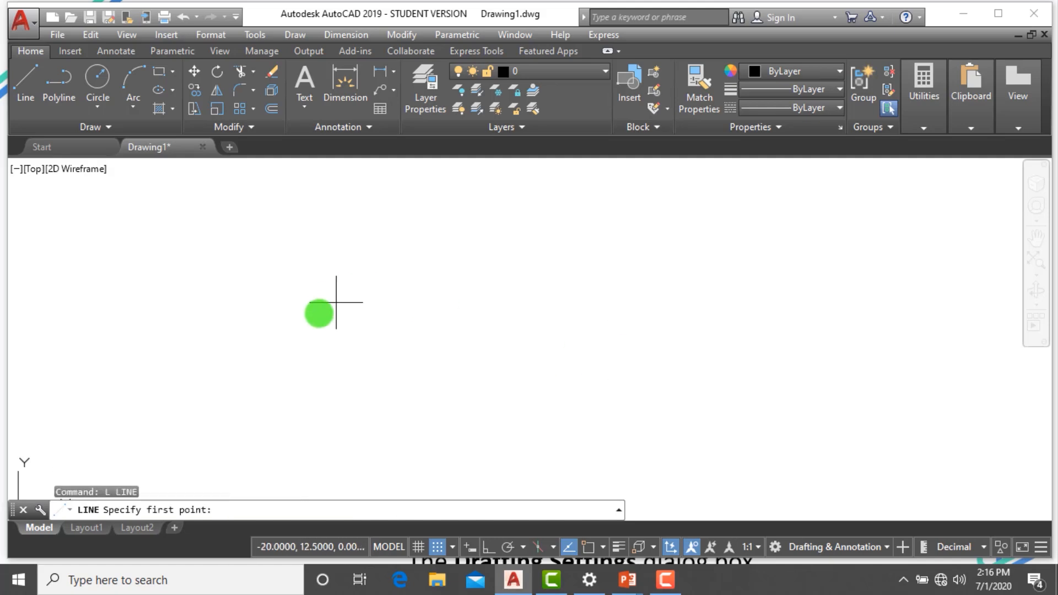
{"action": "left_click", "coordinate": [337, 348]}
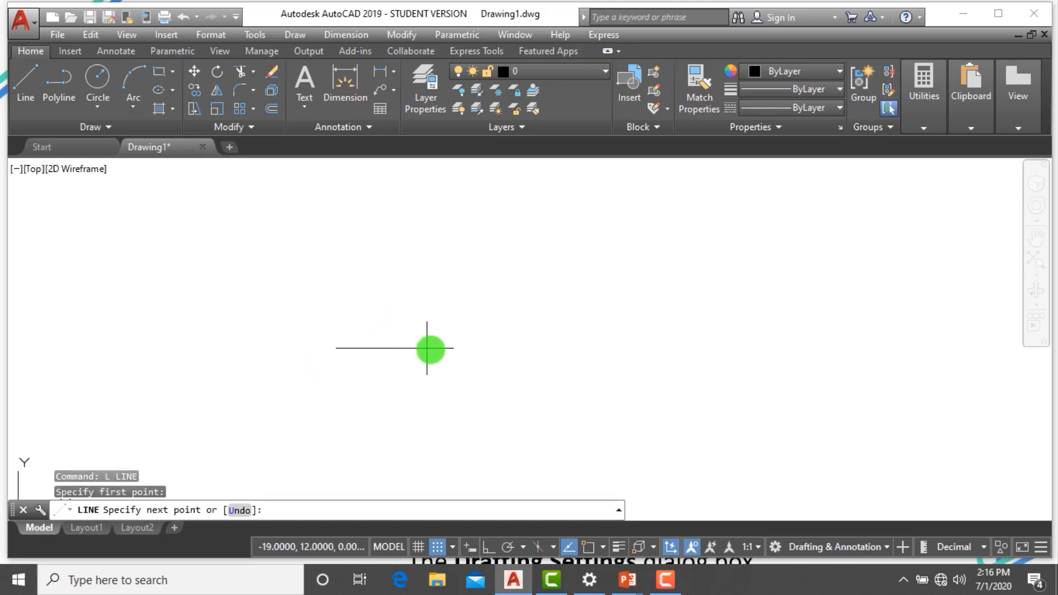
{"action": "left_click", "coordinate": [473, 348]}
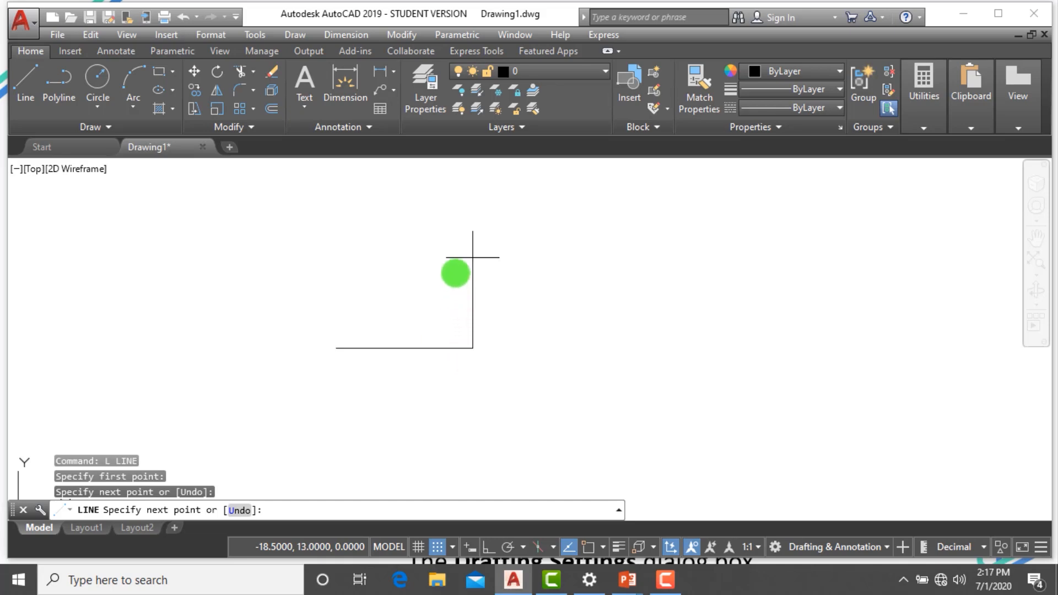
{"action": "left_click", "coordinate": [472, 211]}
{"action": "key", "text": "Escape"}
{"action": "key", "text": "Escape"}
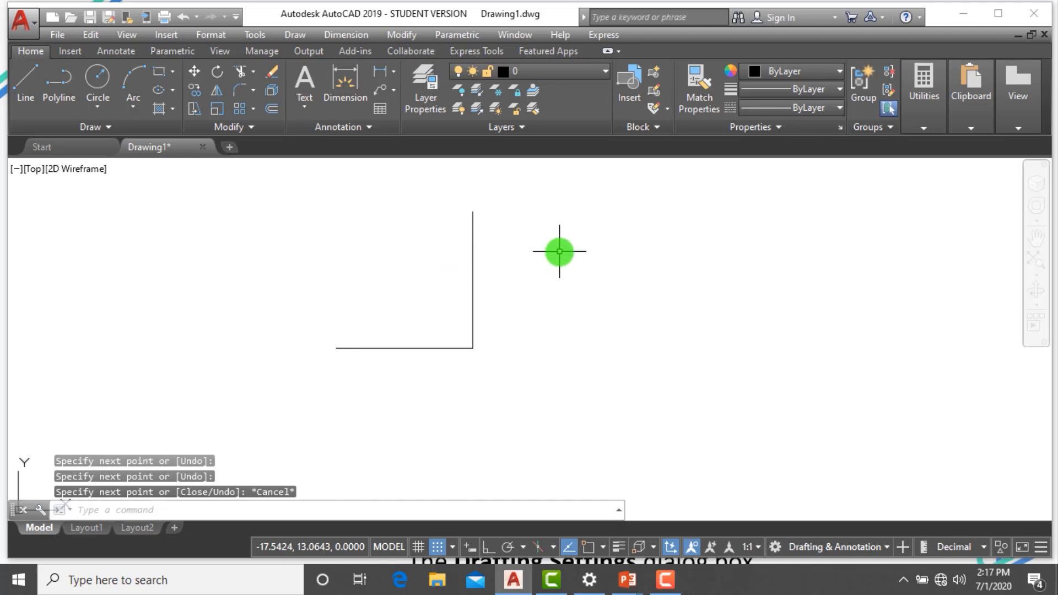
{"action": "key", "text": "Escape"}
{"action": "type", "text": "os"}
{"action": "key", "text": "Return"}
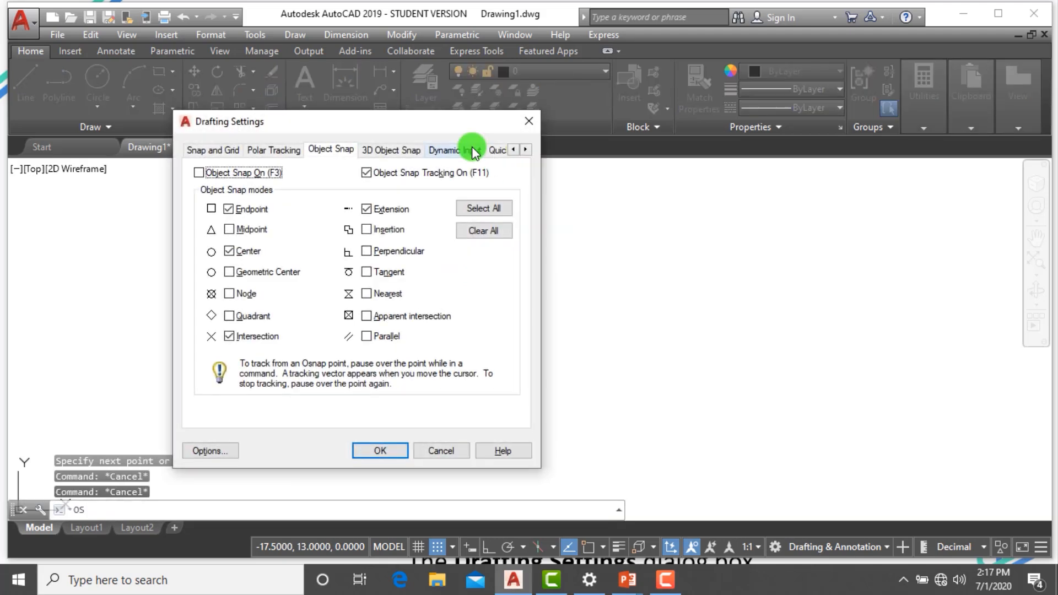
{"action": "key", "text": "Escape"}
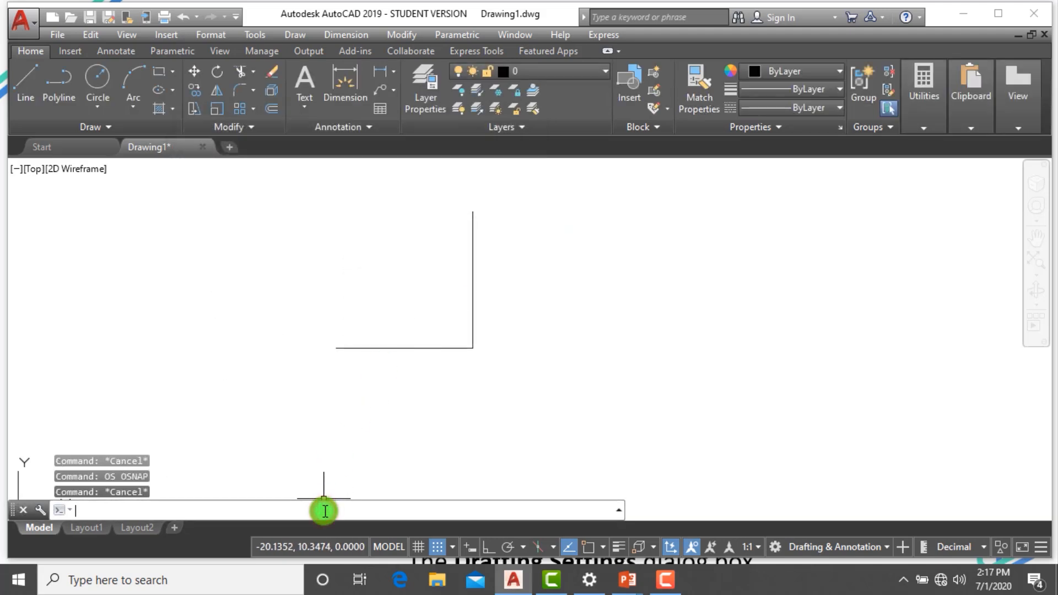
Set the snap X and Y spacing to 3 in the Drafting Settings
{"action": "key", "text": "Return"}
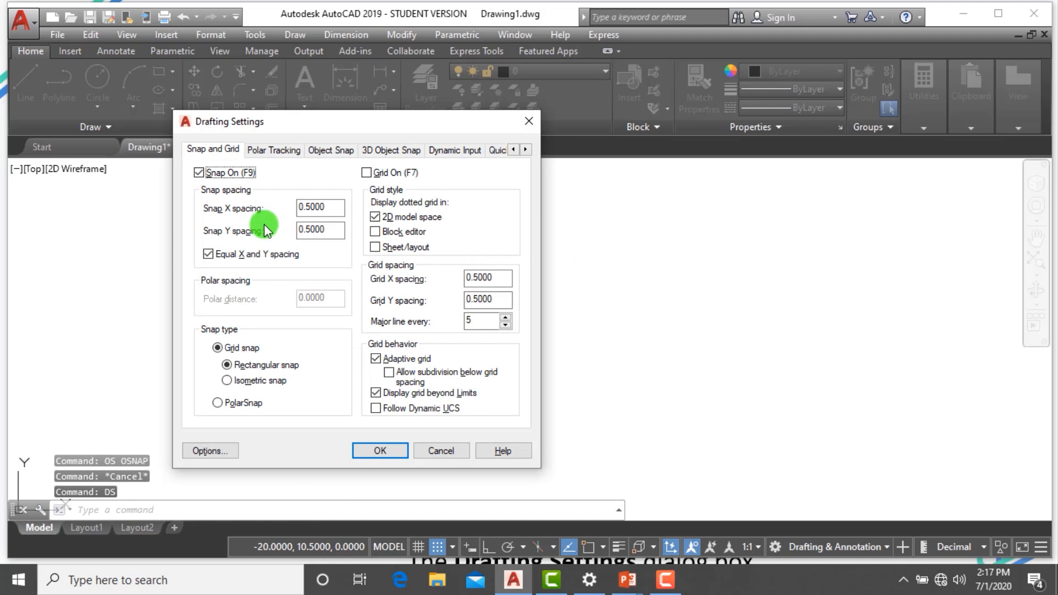
{"action": "left_click_drag", "start_coordinate": [331, 213], "coordinate": [233, 215]}
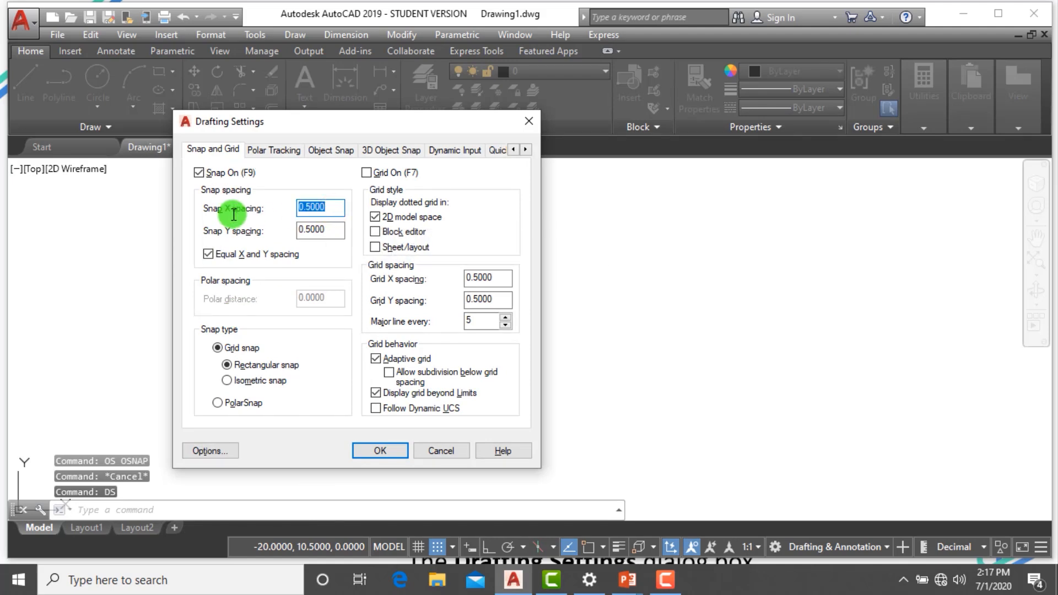
{"action": "type", "text": "3"}
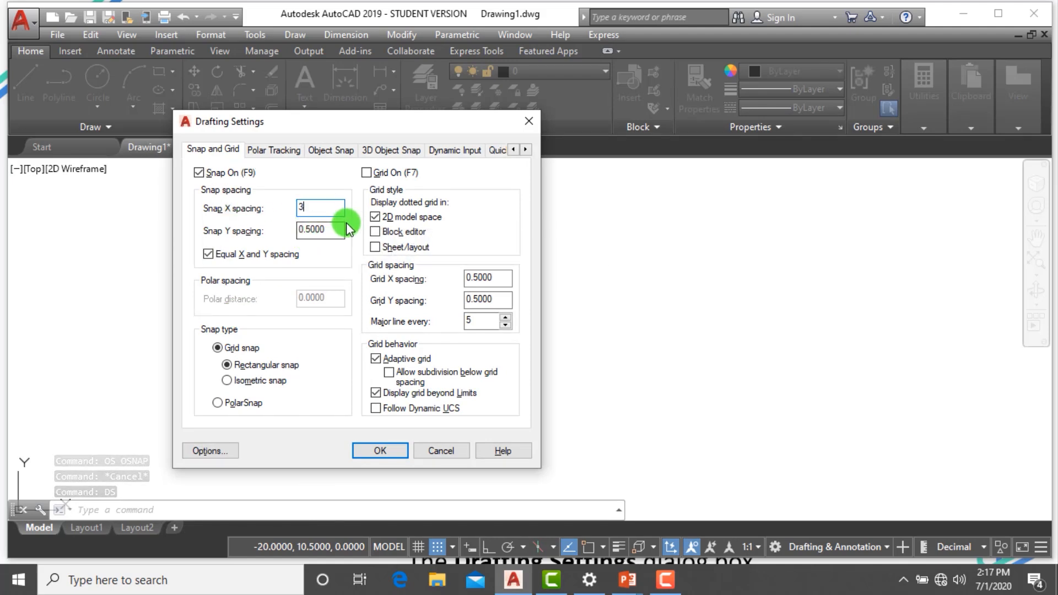
{"action": "left_click_drag", "start_coordinate": [338, 229], "coordinate": [279, 230]}
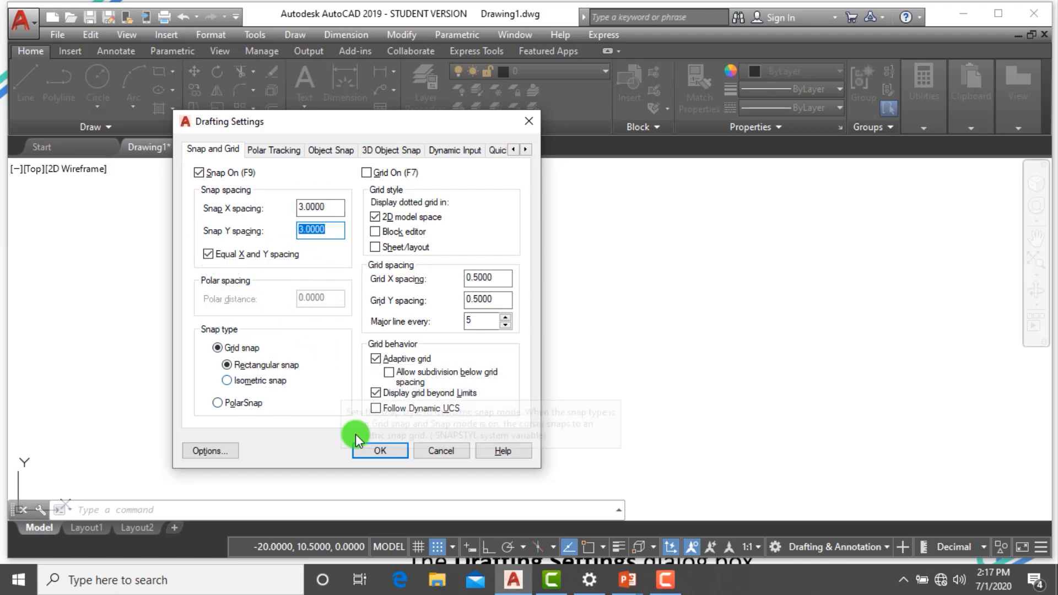
{"action": "left_click", "coordinate": [388, 450]}
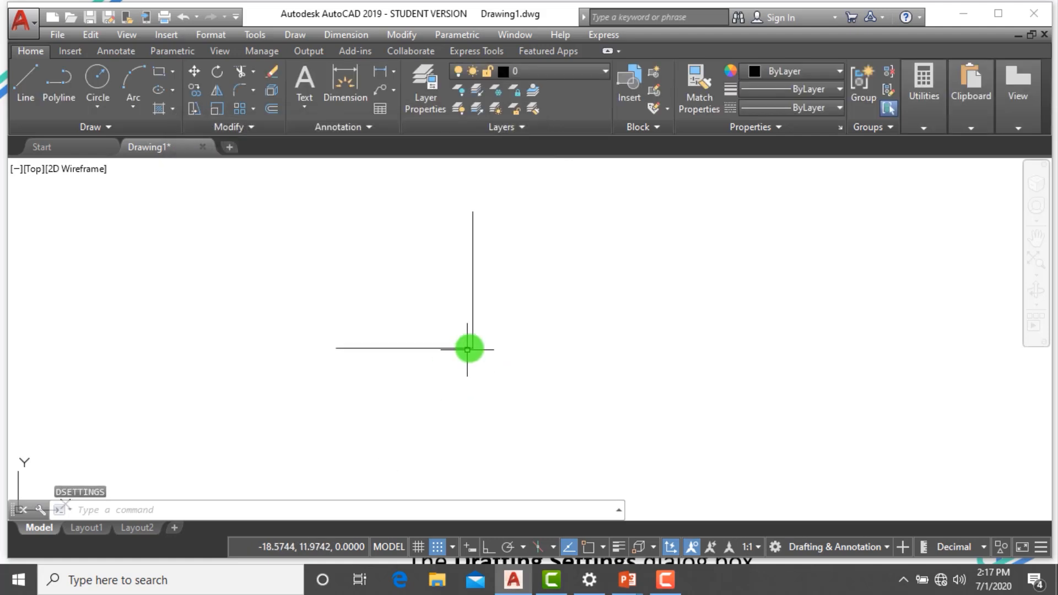
Draw a 3 by 3 unit square of snapped lines from (-18, 12) to (-15, 15), beside the L shape
{"action": "type", "text": "l"}
{"action": "key", "text": "Return"}
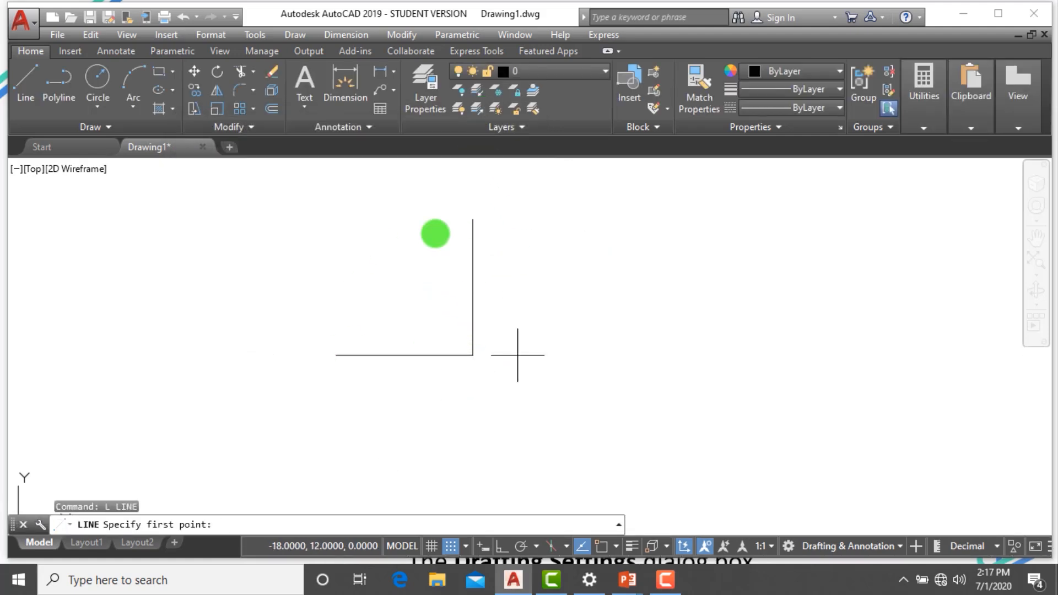
{"action": "left_click", "coordinate": [450, 229]}
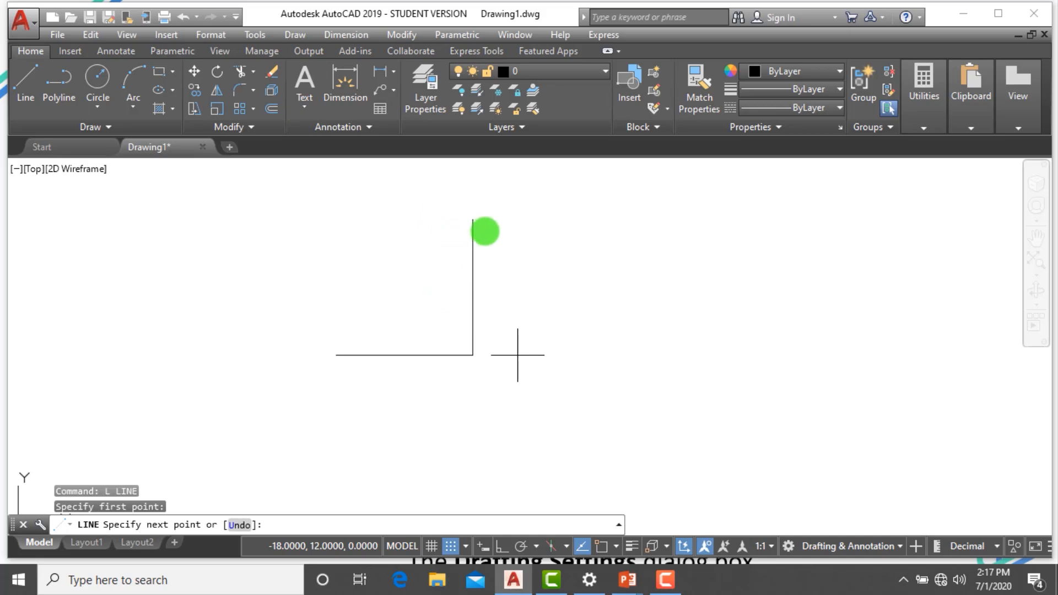
{"action": "left_click", "coordinate": [791, 355]}
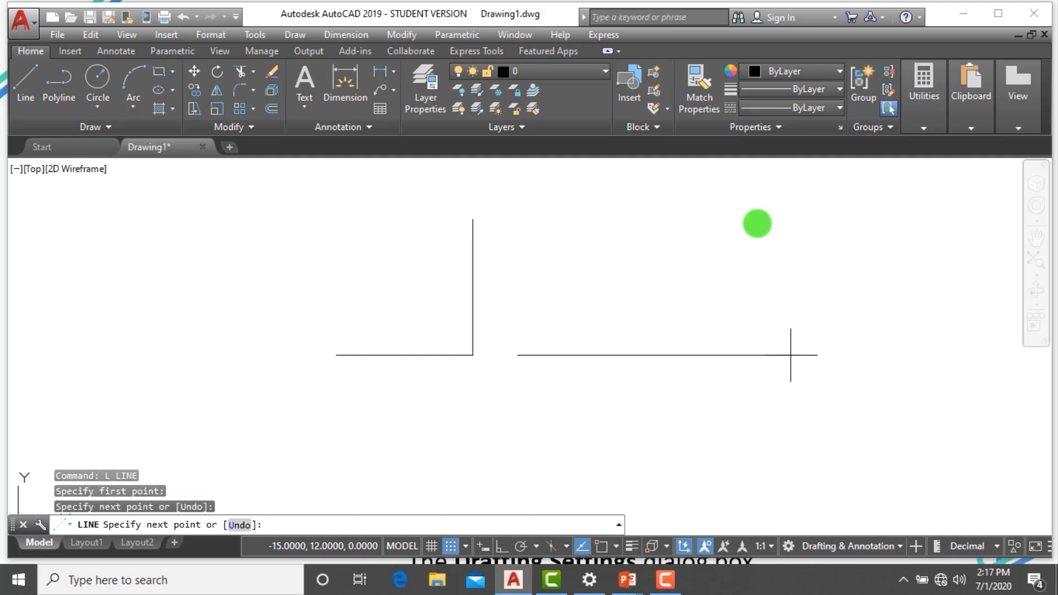
{"action": "scroll", "coordinate": [753, 262], "scroll_direction": "down", "scroll_amount": 3}
{"action": "scroll", "coordinate": [775, 207], "scroll_direction": "up", "scroll_amount": 2}
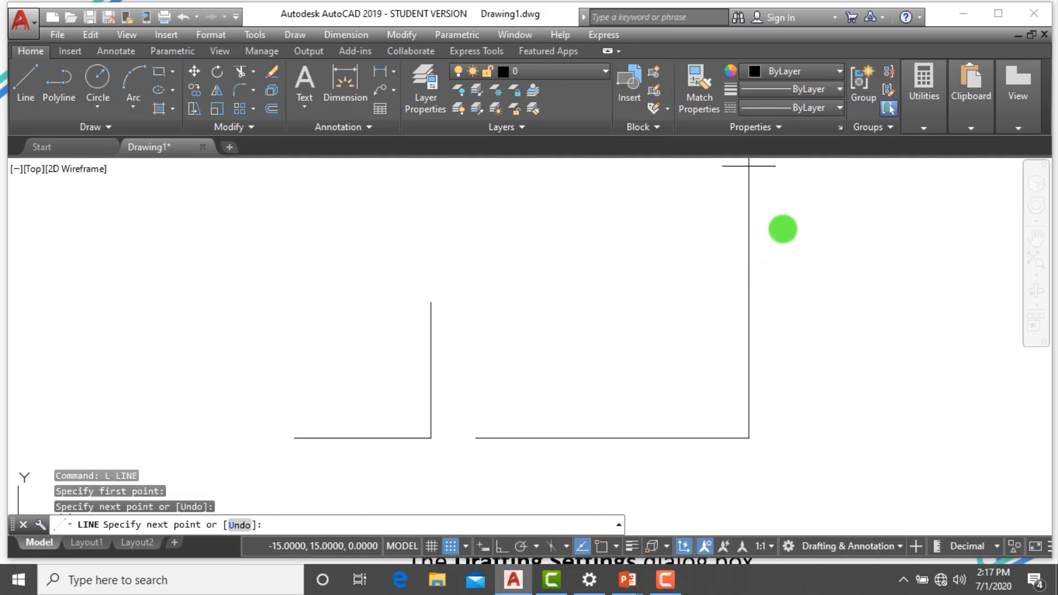
{"action": "left_click", "coordinate": [774, 267]}
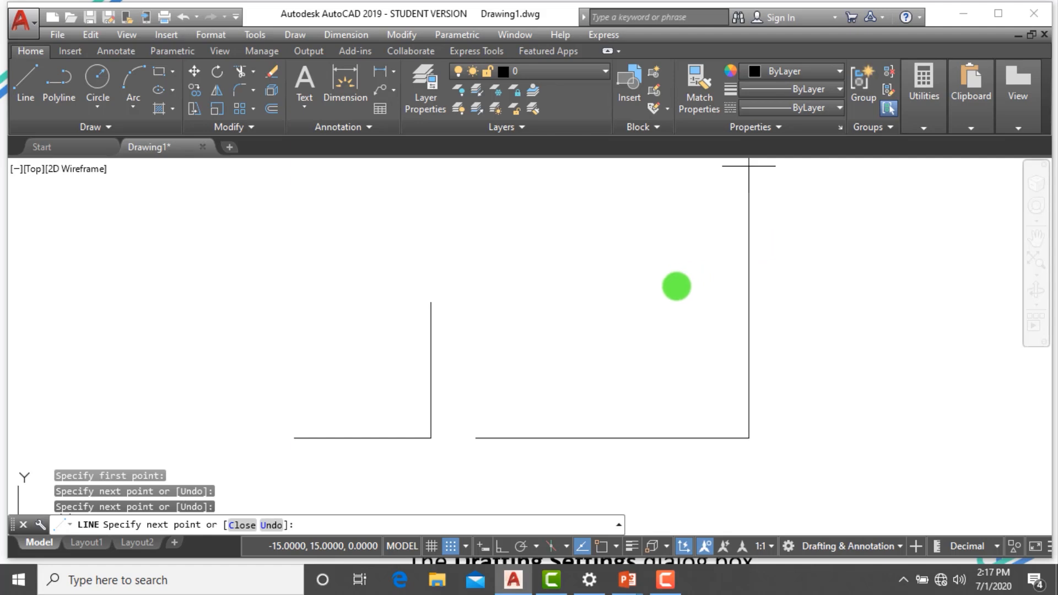
{"action": "left_click", "coordinate": [748, 166]}
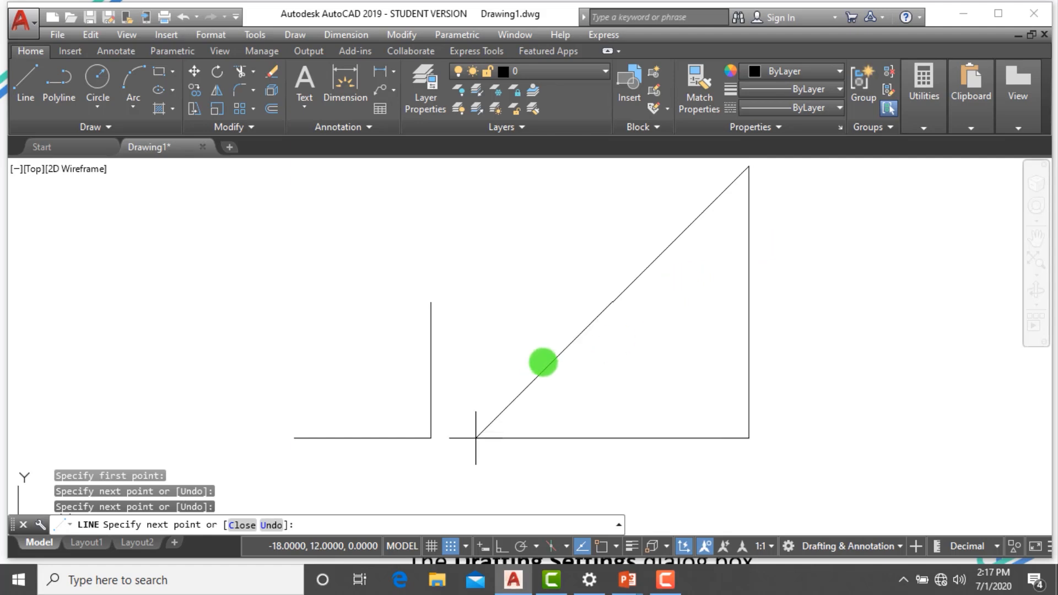
{"action": "left_click", "coordinate": [476, 165]}
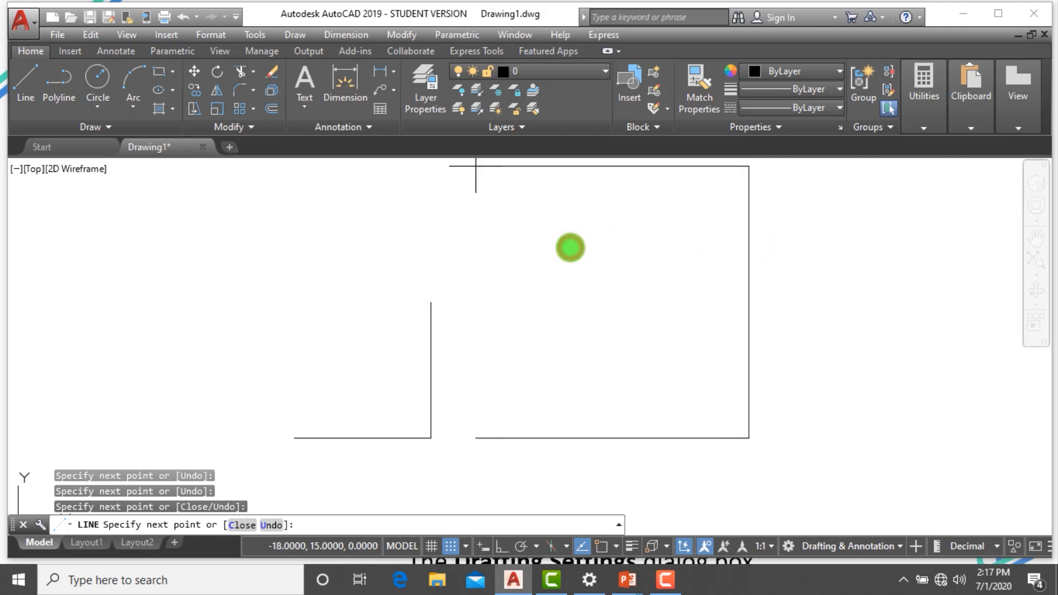
{"action": "left_click", "coordinate": [476, 438]}
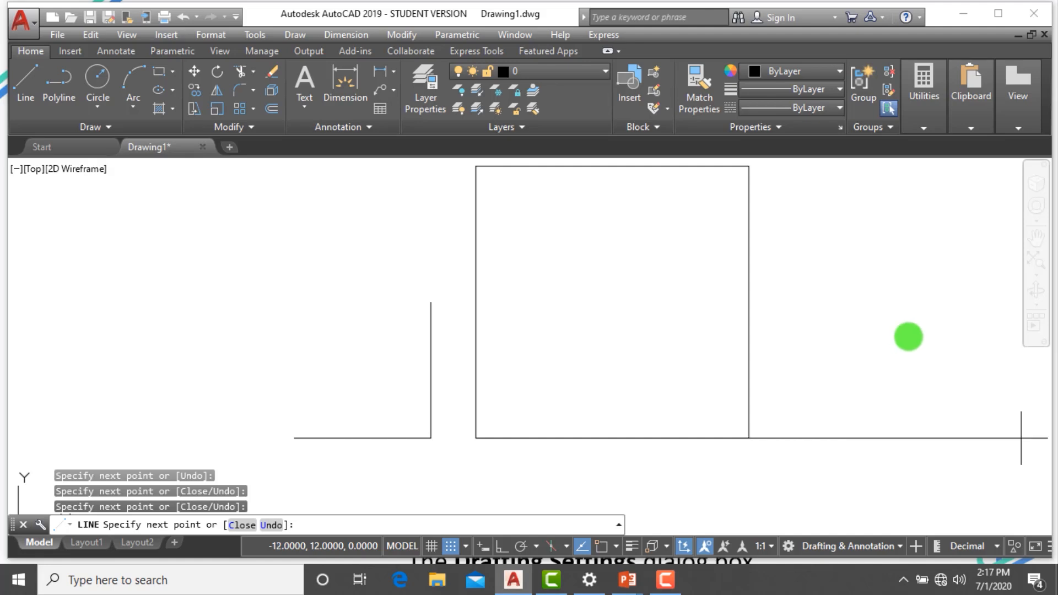
{"action": "key", "text": "Escape"}
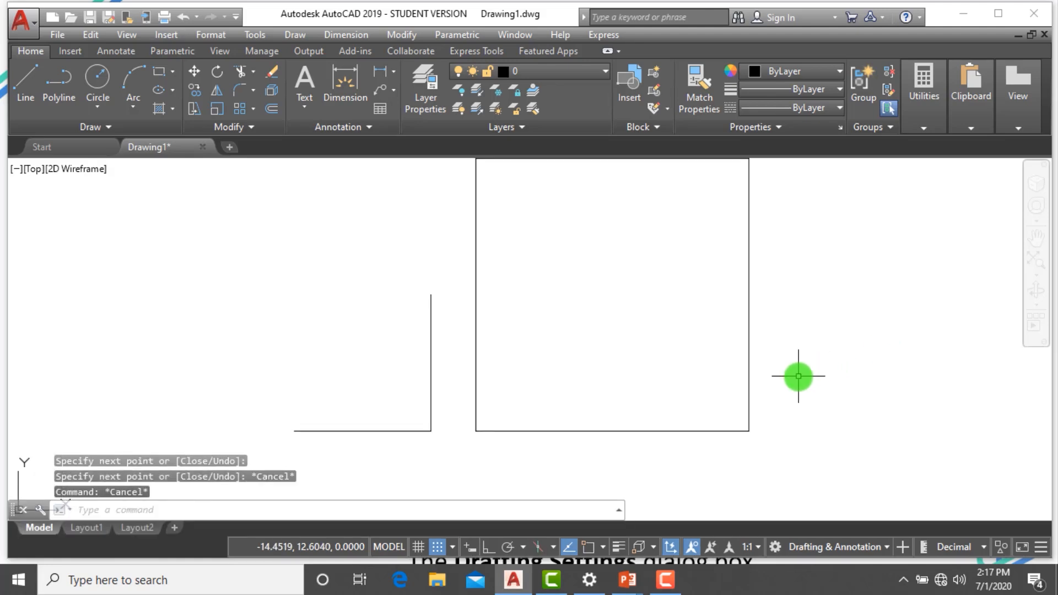
{"action": "key", "text": "Escape"}
{"action": "scroll", "coordinate": [798, 366], "scroll_direction": "down", "scroll_amount": 4}
{"action": "scroll", "coordinate": [798, 365], "scroll_direction": "up", "scroll_amount": 4}
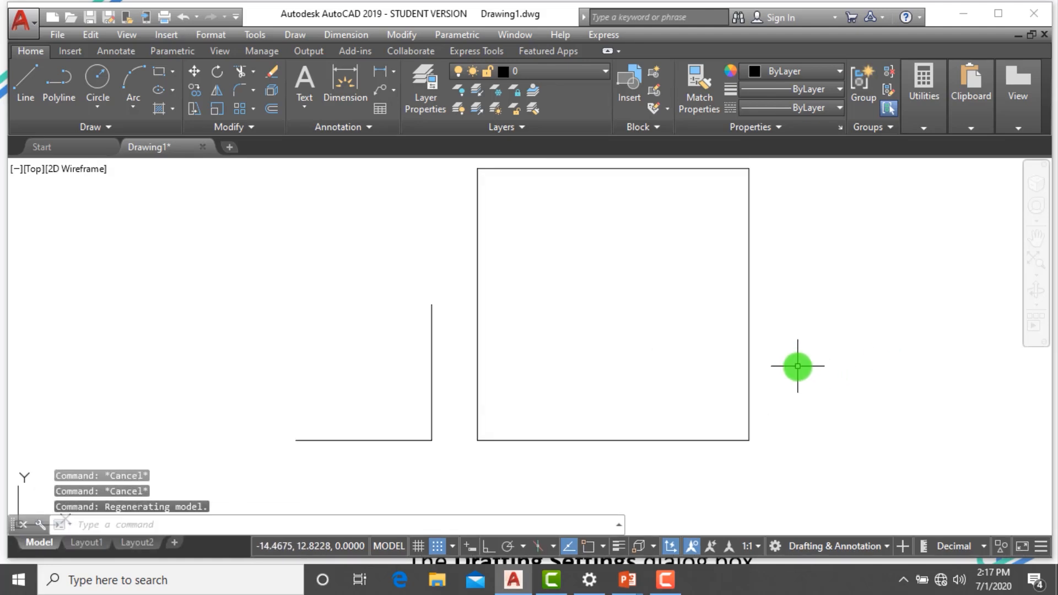
{"action": "scroll", "coordinate": [799, 366], "scroll_direction": "down", "scroll_amount": 4}
{"action": "scroll", "coordinate": [800, 366], "scroll_direction": "up", "scroll_amount": 4}
{"action": "type", "text": "o"}
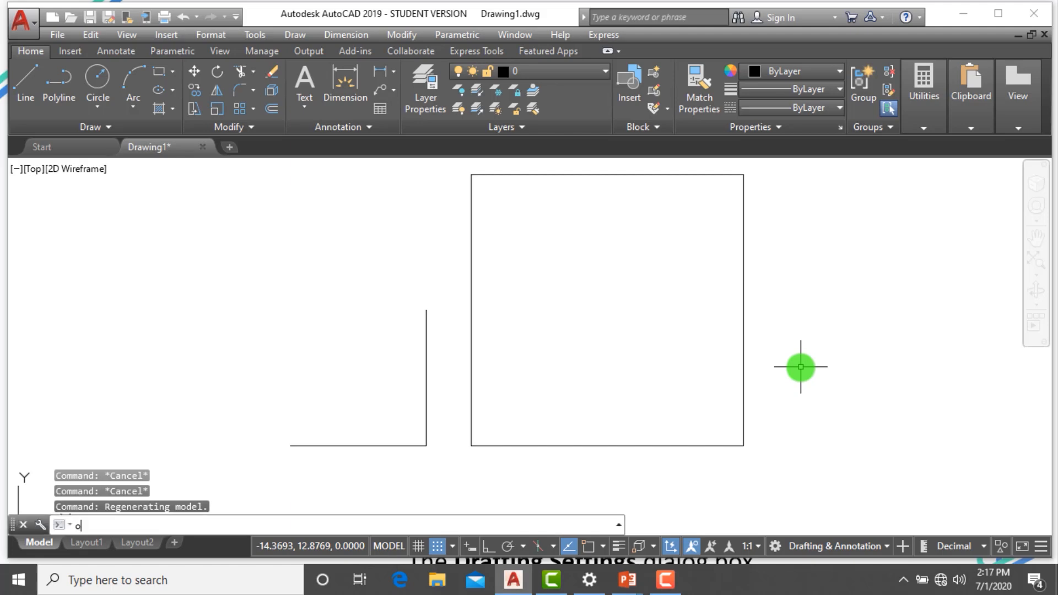
{"action": "type", "text": "s"}
{"action": "key", "text": "Return"}
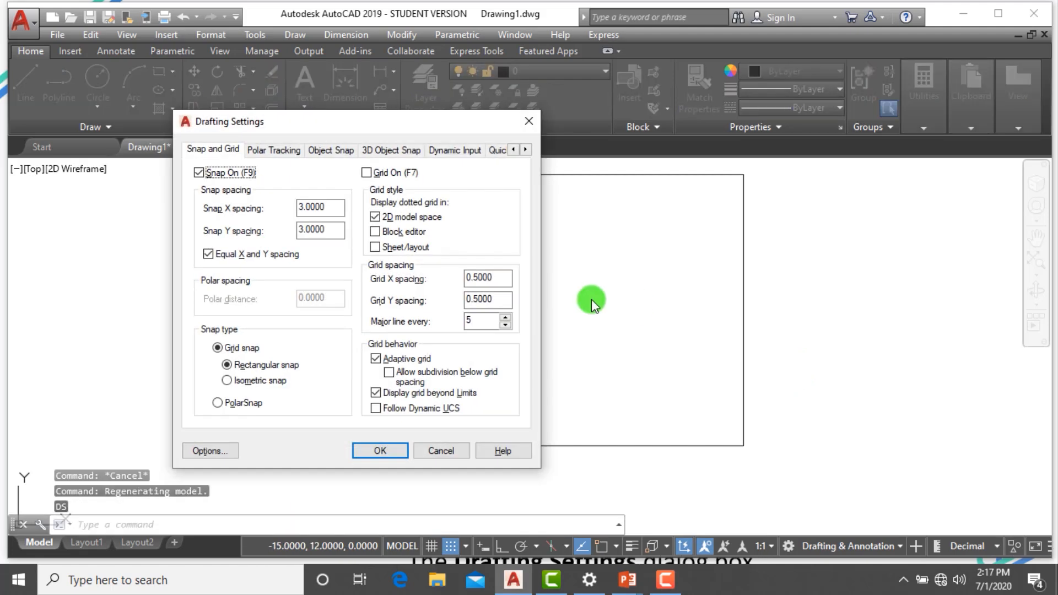
{"action": "key", "text": "Return"}
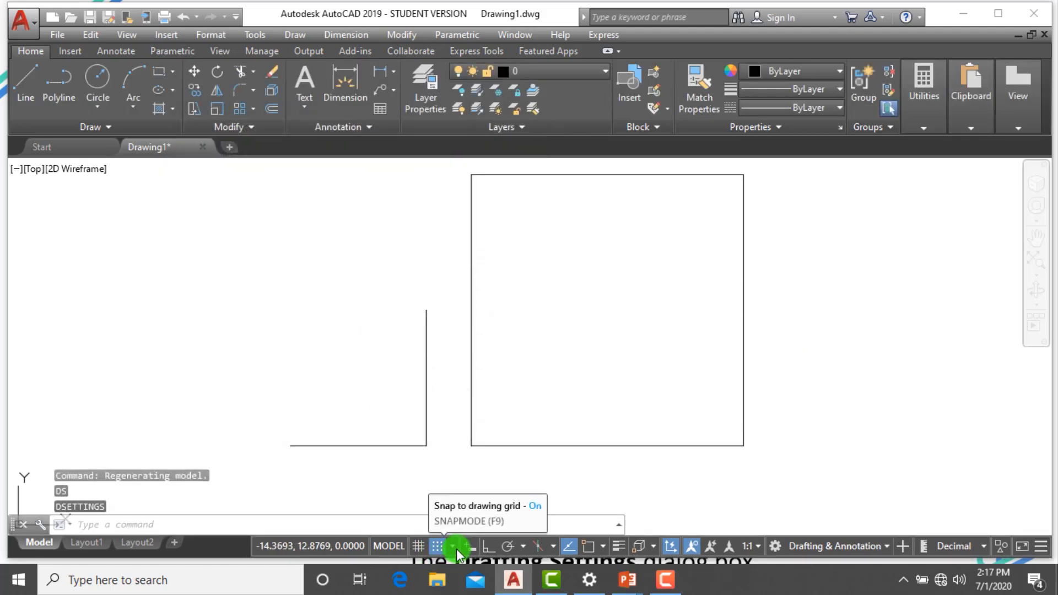
Set the grid X and Y spacing to 3 in the snap settings
{"action": "left_click", "coordinate": [456, 550]}
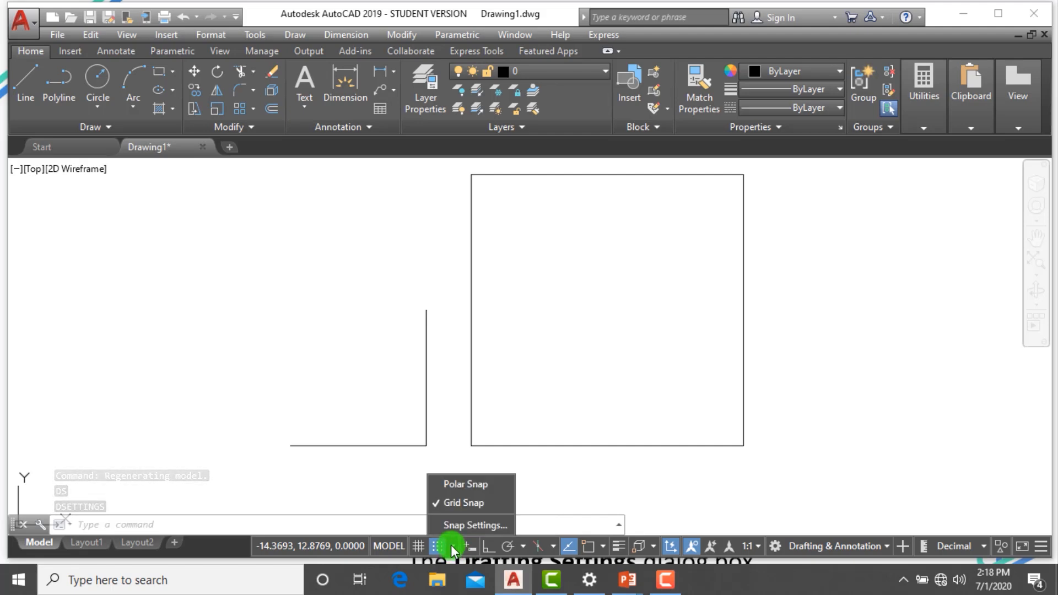
{"action": "left_click", "coordinate": [470, 522]}
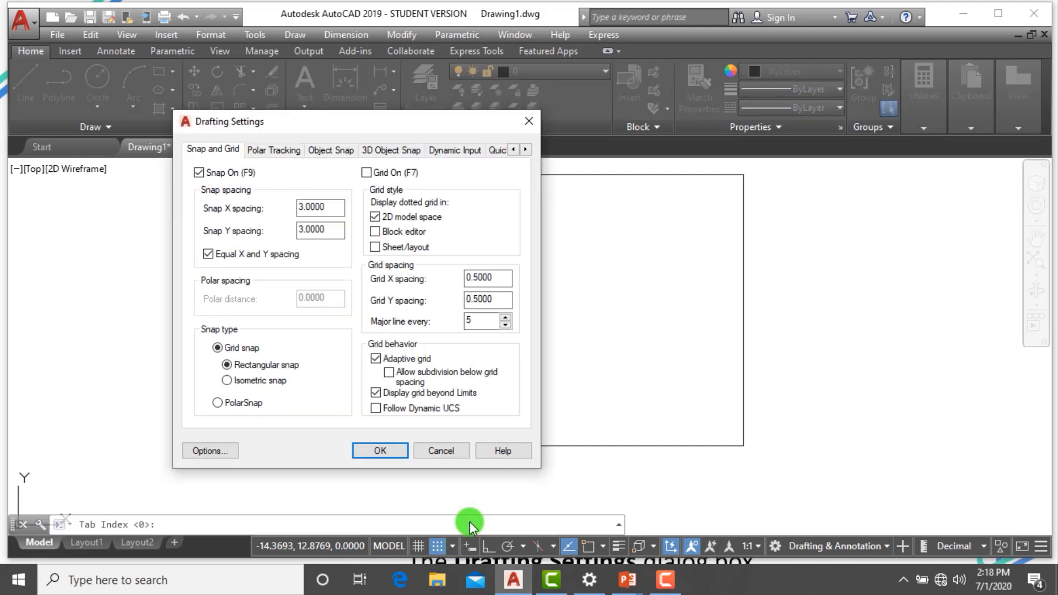
{"action": "left_click_drag", "start_coordinate": [496, 276], "coordinate": [378, 284]}
{"action": "type", "text": "3"}
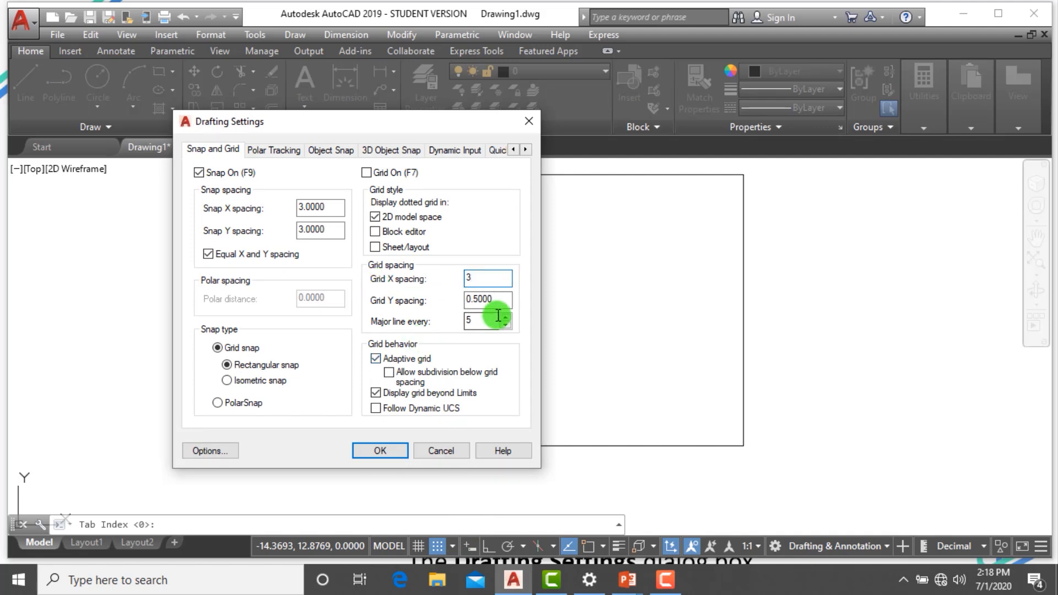
{"action": "left_click_drag", "start_coordinate": [501, 298], "coordinate": [422, 305]}
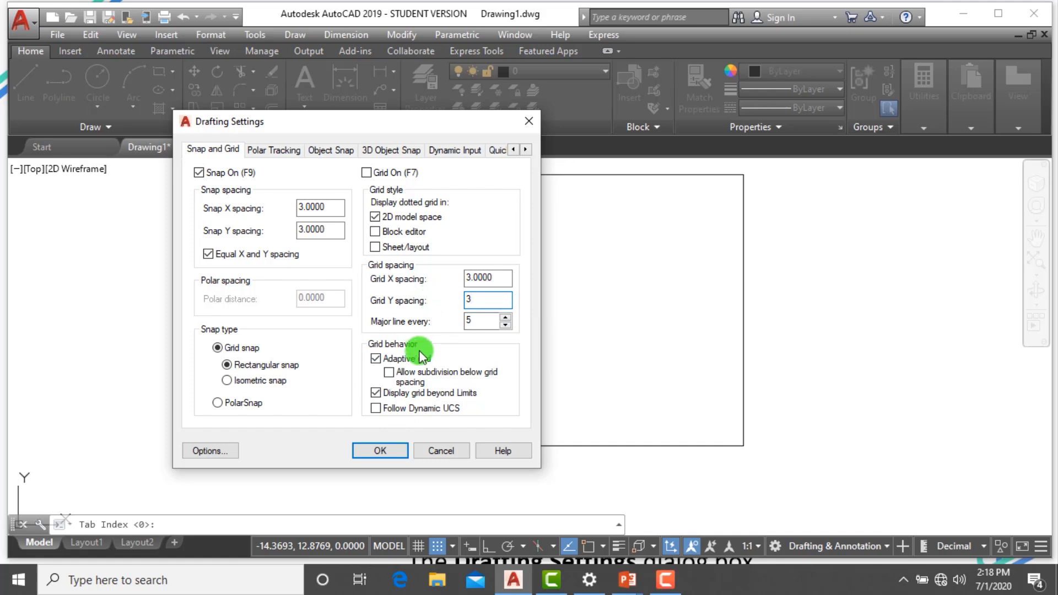
{"action": "left_click", "coordinate": [390, 451]}
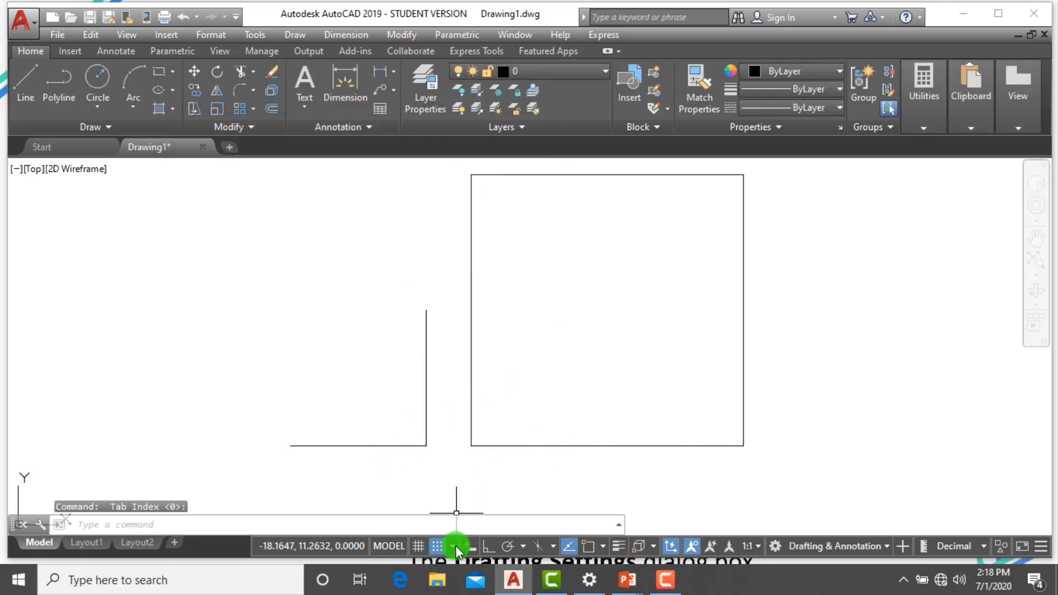
Turn the grid on in the snap settings and check its dots around the drawn square
{"action": "left_click", "coordinate": [456, 547]}
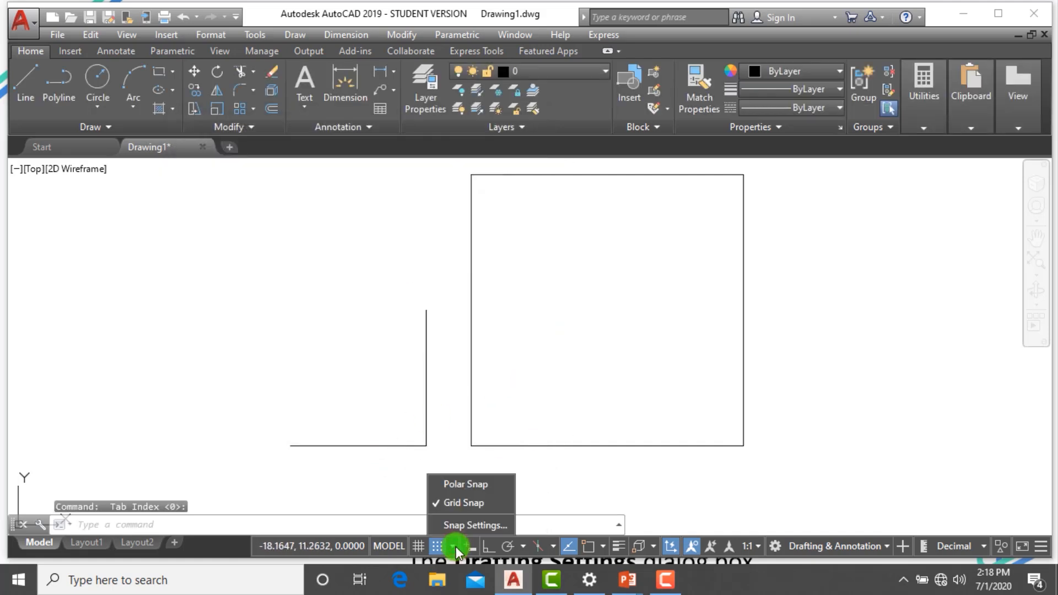
{"action": "left_click", "coordinate": [474, 525]}
{"action": "left_click", "coordinate": [366, 173]}
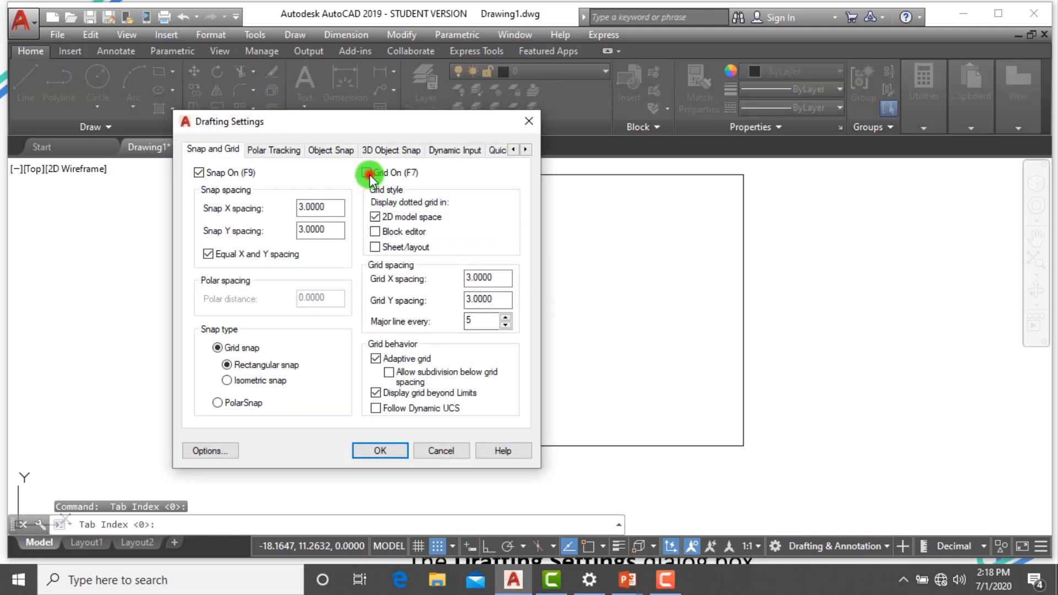
{"action": "left_click", "coordinate": [380, 450]}
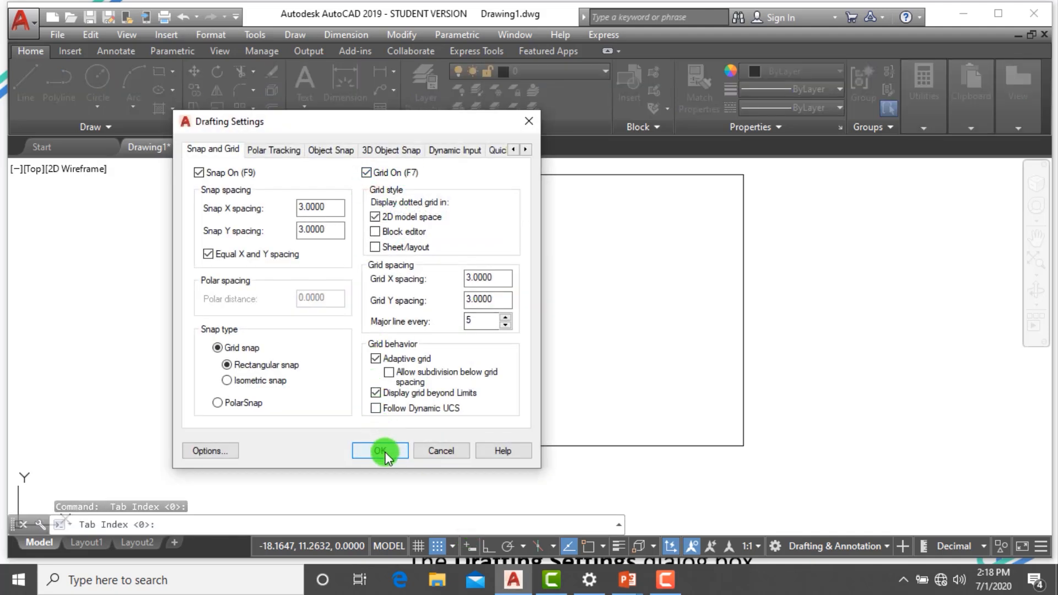
{"action": "scroll", "coordinate": [536, 288], "scroll_direction": "down", "scroll_amount": 10}
{"action": "scroll", "coordinate": [554, 288], "scroll_direction": "up", "scroll_amount": 3}
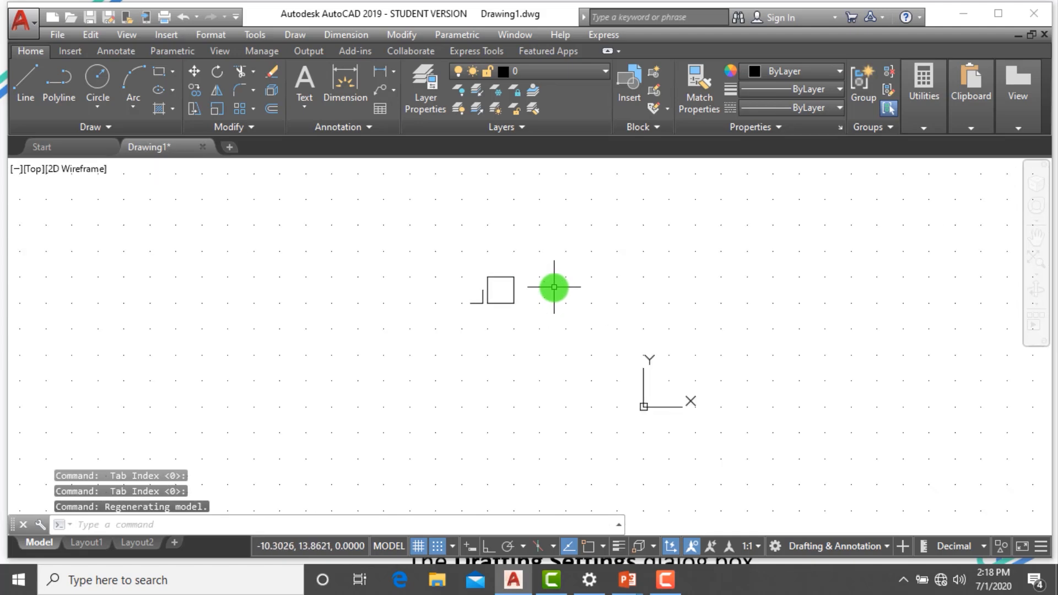
{"action": "scroll", "coordinate": [557, 288], "scroll_direction": "up", "scroll_amount": 2}
{"action": "scroll", "coordinate": [558, 288], "scroll_direction": "down", "scroll_amount": 6}
{"action": "scroll", "coordinate": [562, 283], "scroll_direction": "up", "scroll_amount": 8}
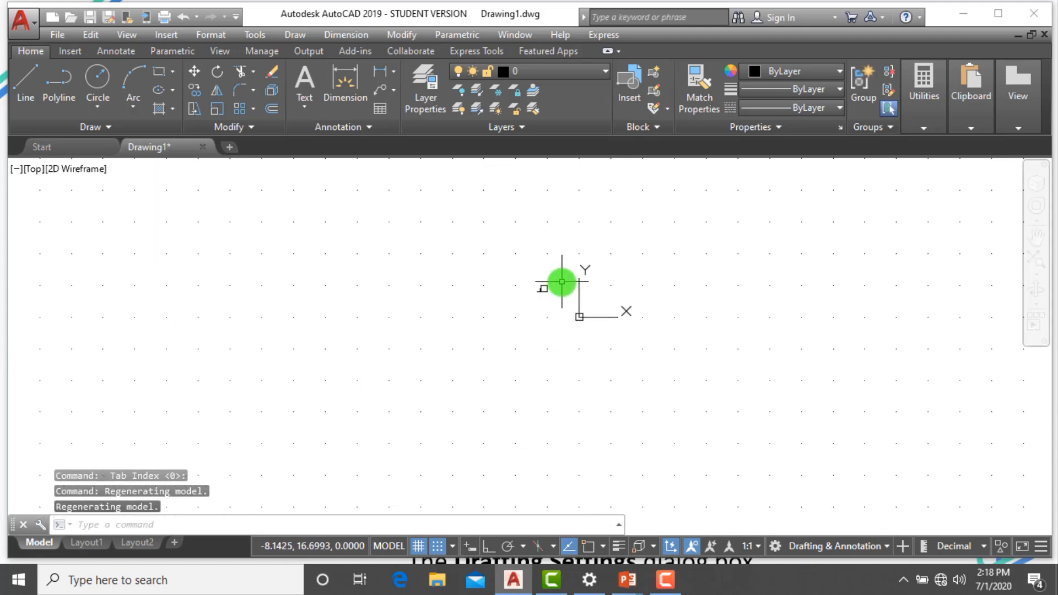
{"action": "scroll", "coordinate": [576, 284], "scroll_direction": "down", "scroll_amount": 4}
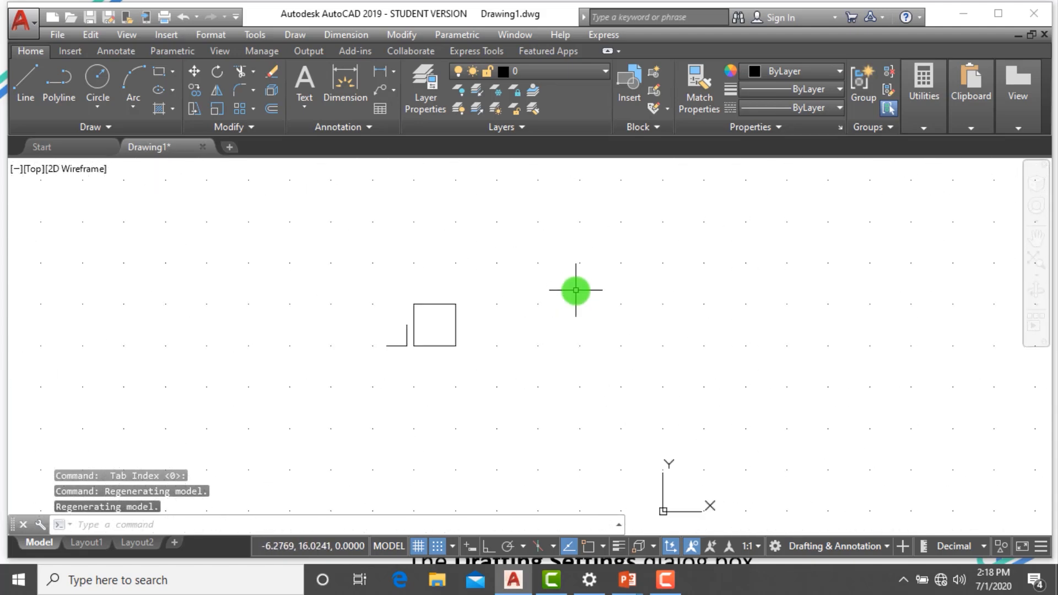
Draw a 3 by 3 unit square of snapped lines from (-3, 15) to (0, 18), above the origin
{"action": "scroll", "coordinate": [808, 296], "scroll_direction": "down", "scroll_amount": 2}
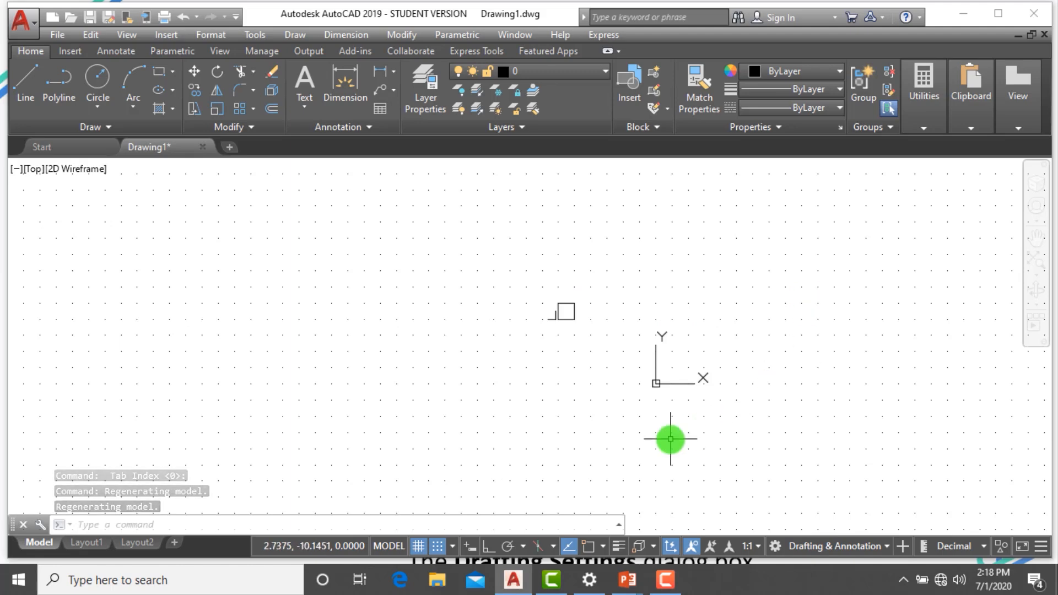
{"action": "type", "text": "l"}
{"action": "key", "text": "Return"}
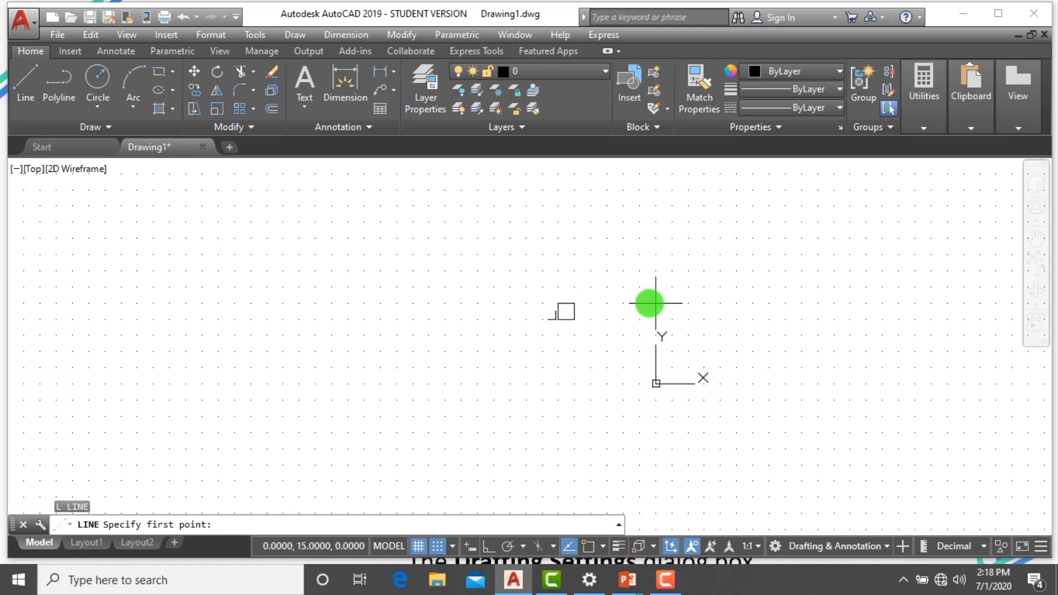
{"action": "left_click", "coordinate": [639, 304]}
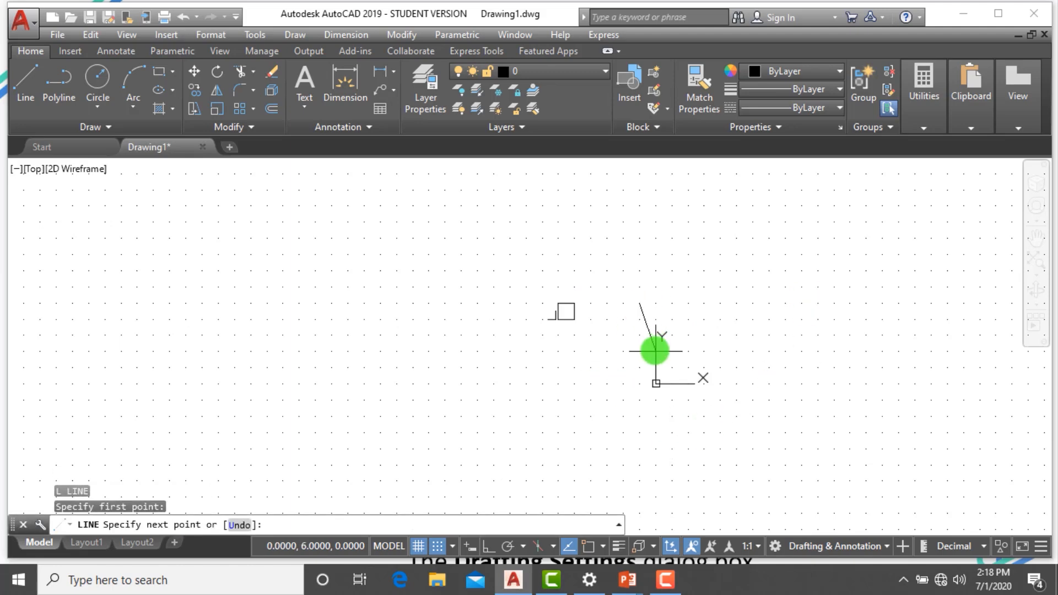
{"action": "left_click", "coordinate": [655, 303]}
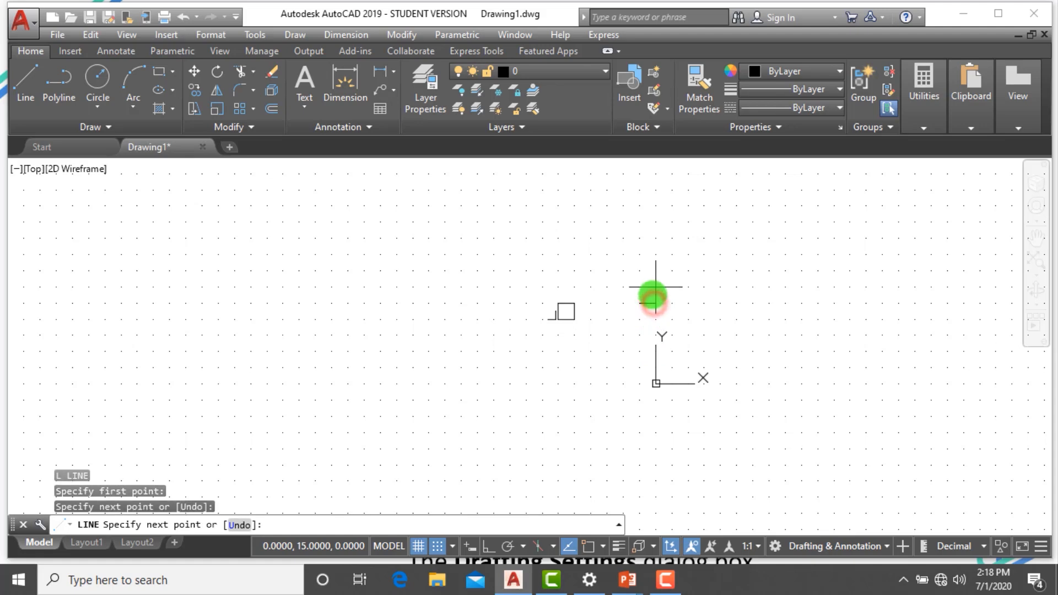
{"action": "left_click", "coordinate": [655, 287]}
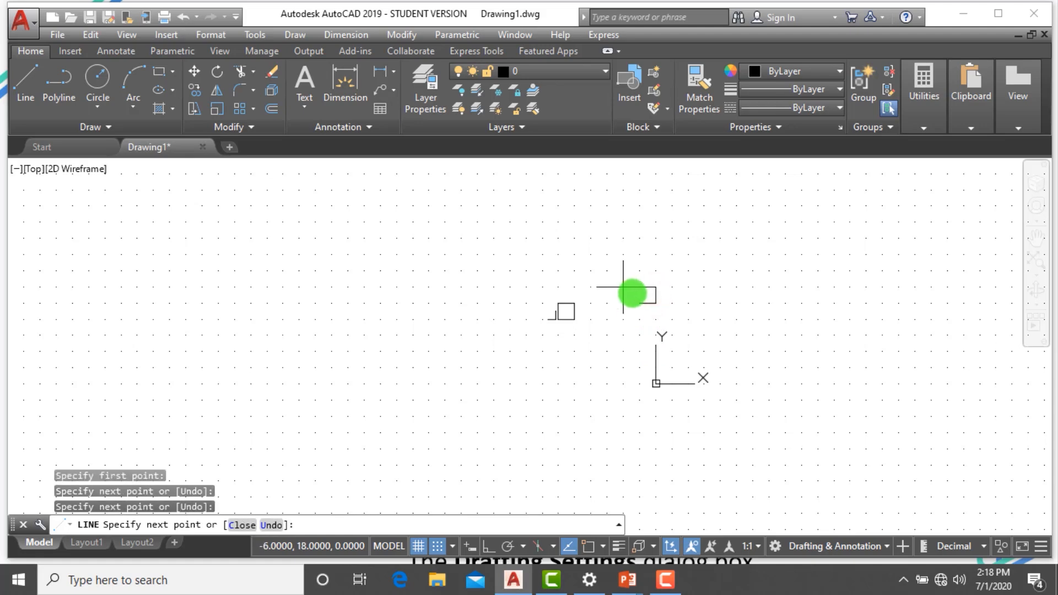
{"action": "left_click", "coordinate": [639, 287]}
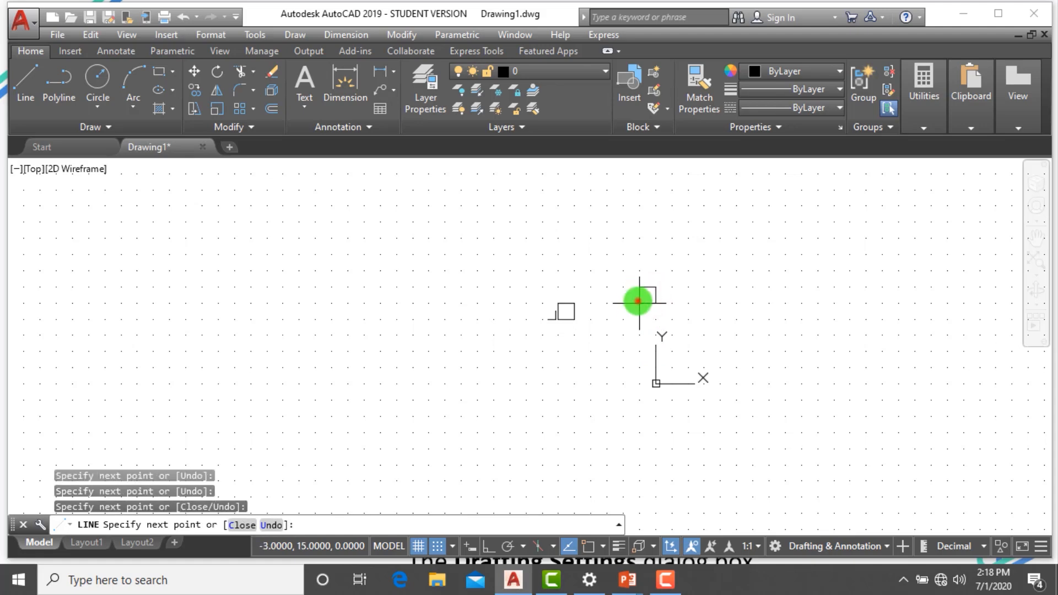
{"action": "left_click", "coordinate": [640, 303]}
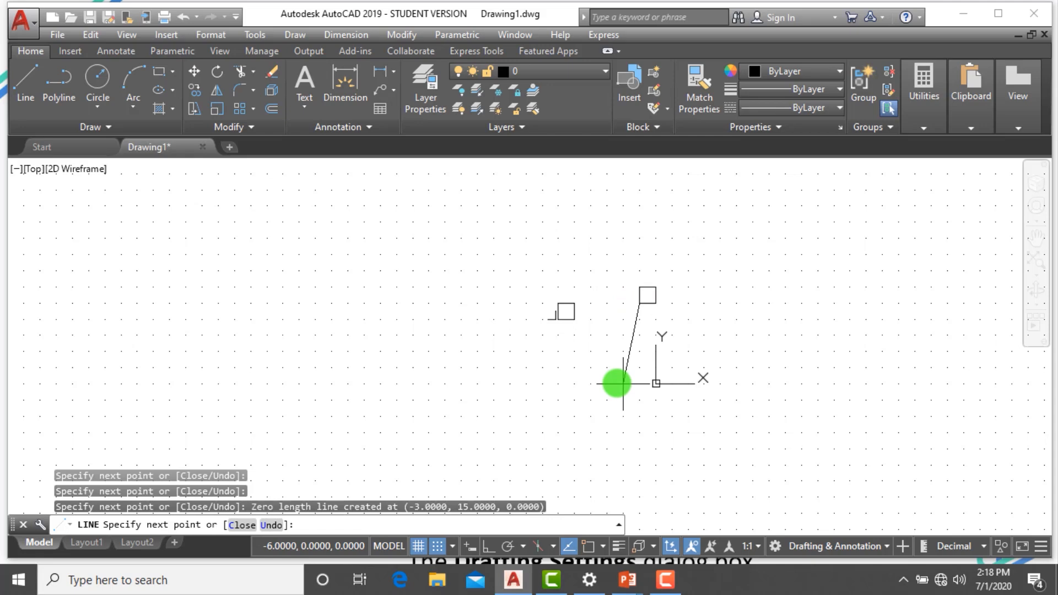
{"action": "key", "text": "Escape"}
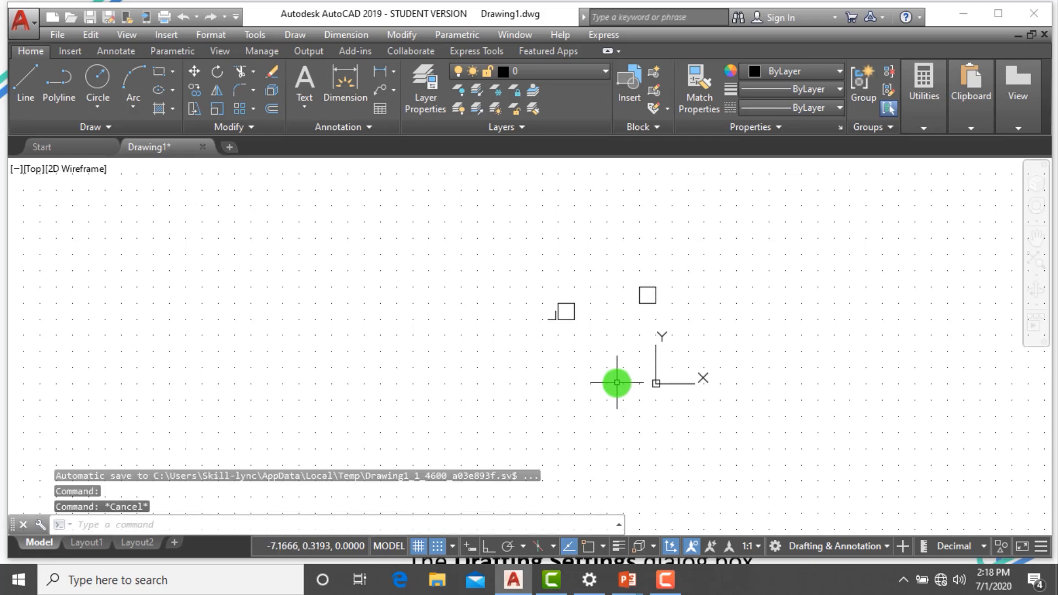
{"action": "scroll", "coordinate": [727, 226], "scroll_direction": "up", "scroll_amount": 4}
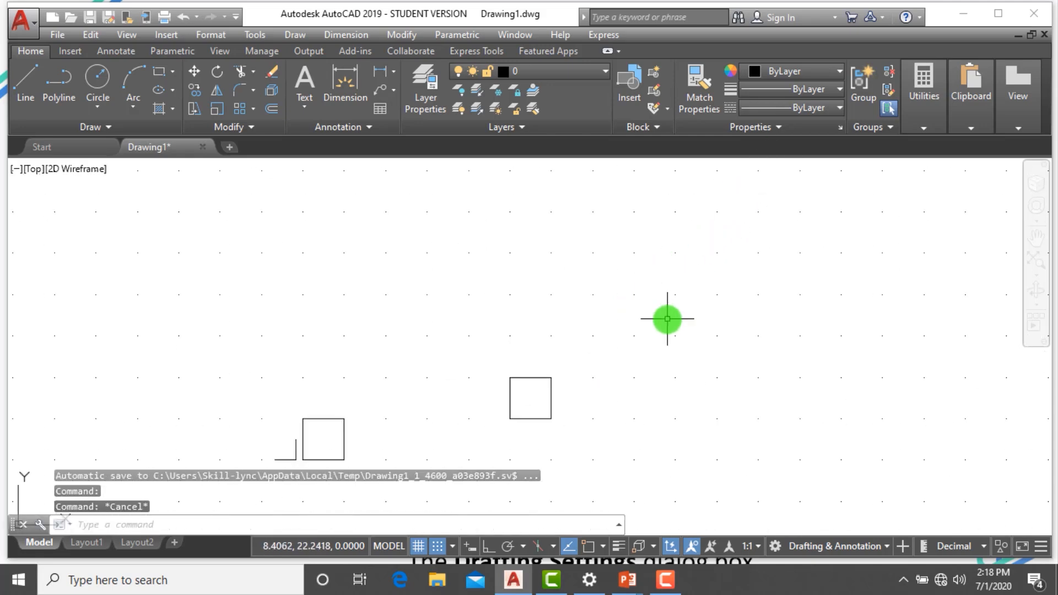
{"action": "scroll", "coordinate": [673, 317], "scroll_direction": "down", "scroll_amount": 2}
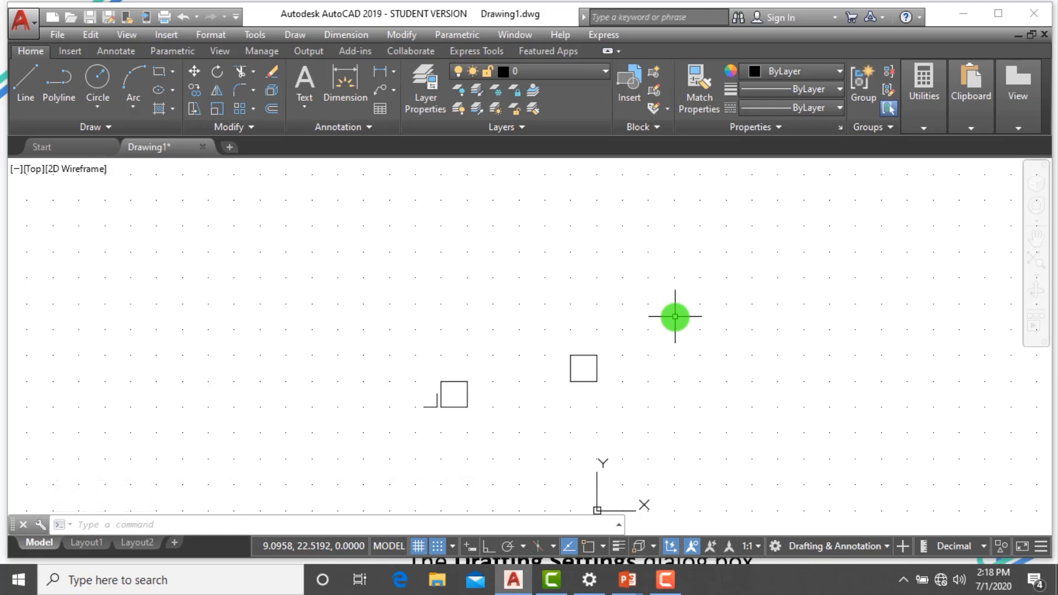
{"action": "type", "text": "os"}
{"action": "key", "text": "Return"}
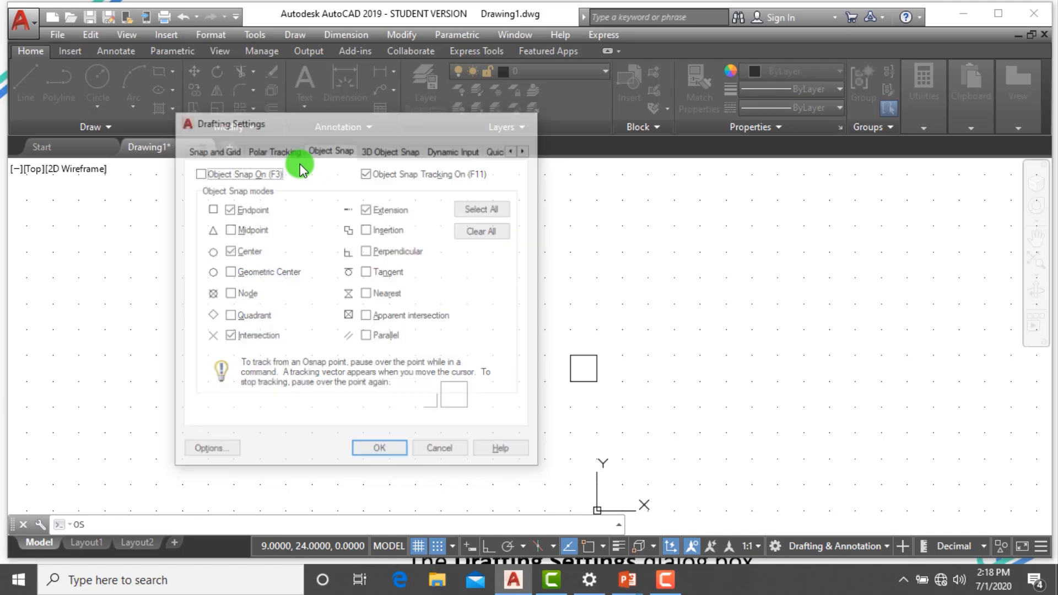
{"action": "key", "text": "Escape"}
Change the 2D model space uniform background color to Black in the display options
{"action": "type", "text": "op"}
{"action": "key", "text": "Return"}
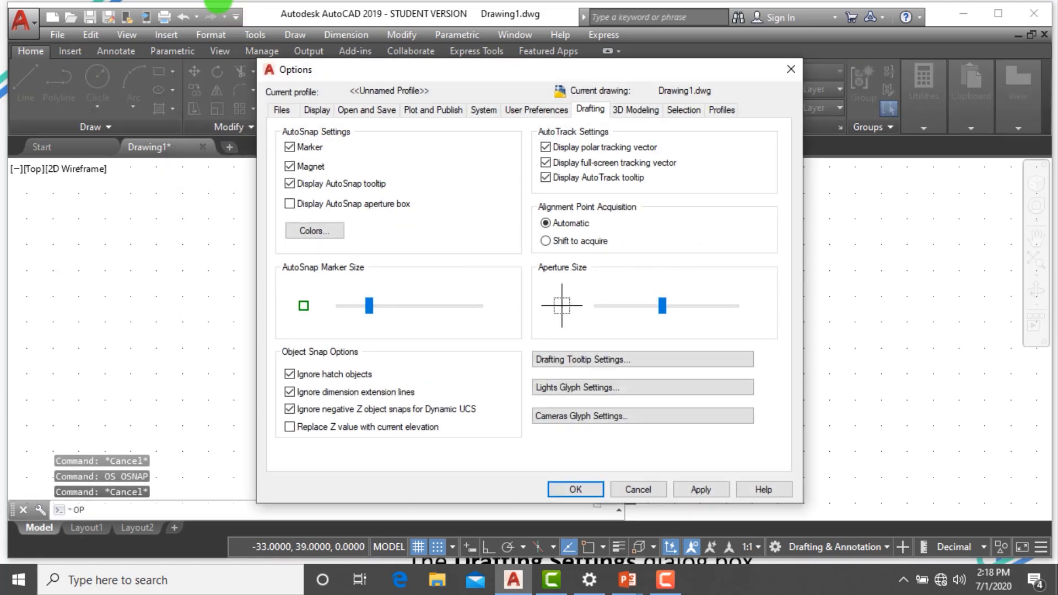
{"action": "left_click", "coordinate": [310, 112]}
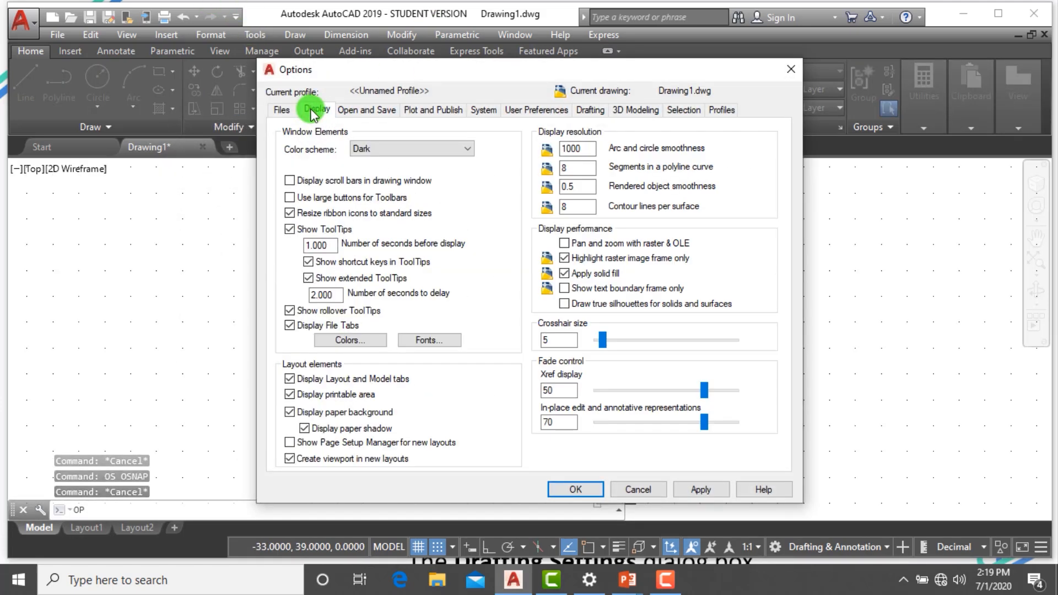
{"action": "left_click", "coordinate": [359, 342]}
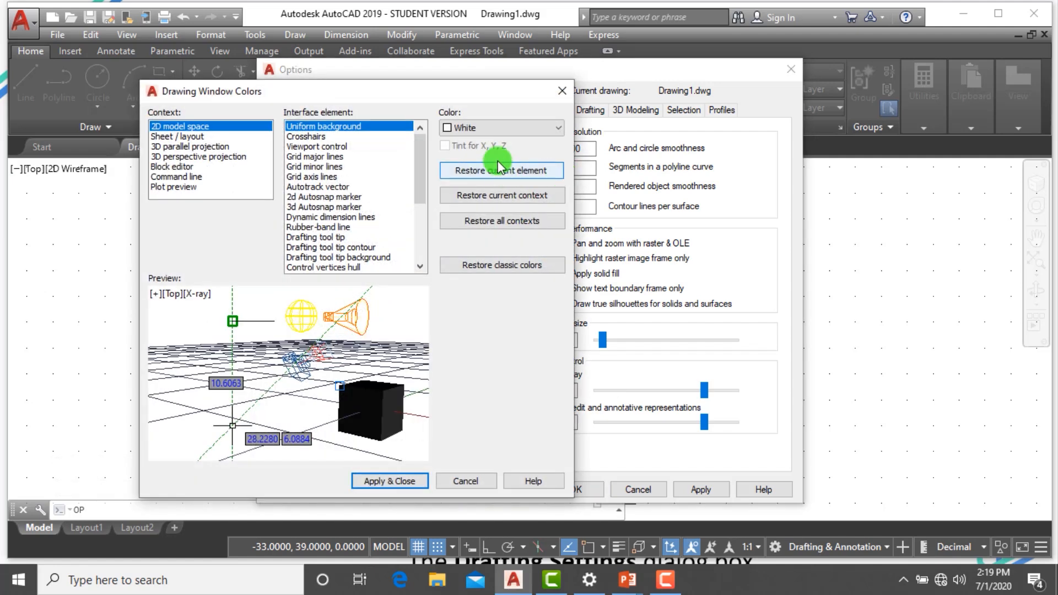
{"action": "left_click", "coordinate": [498, 130]}
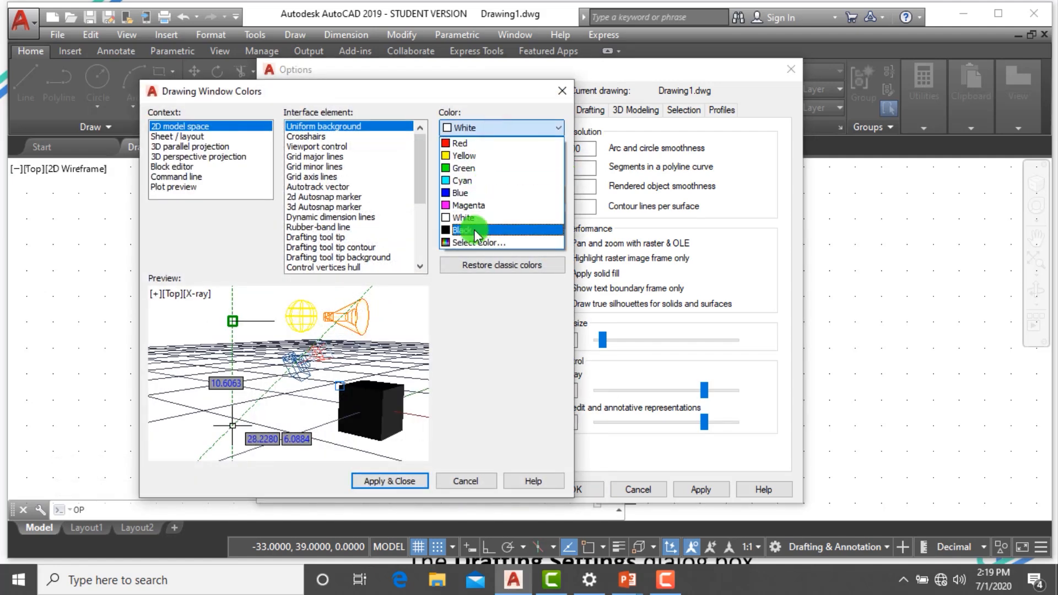
{"action": "left_click", "coordinate": [474, 230]}
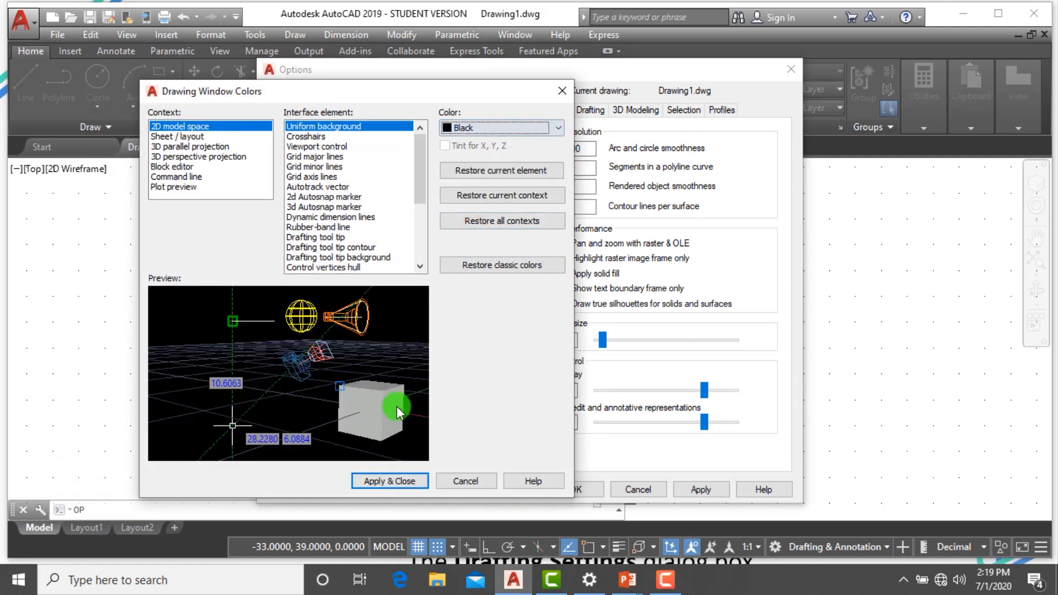
{"action": "left_click", "coordinate": [398, 481]}
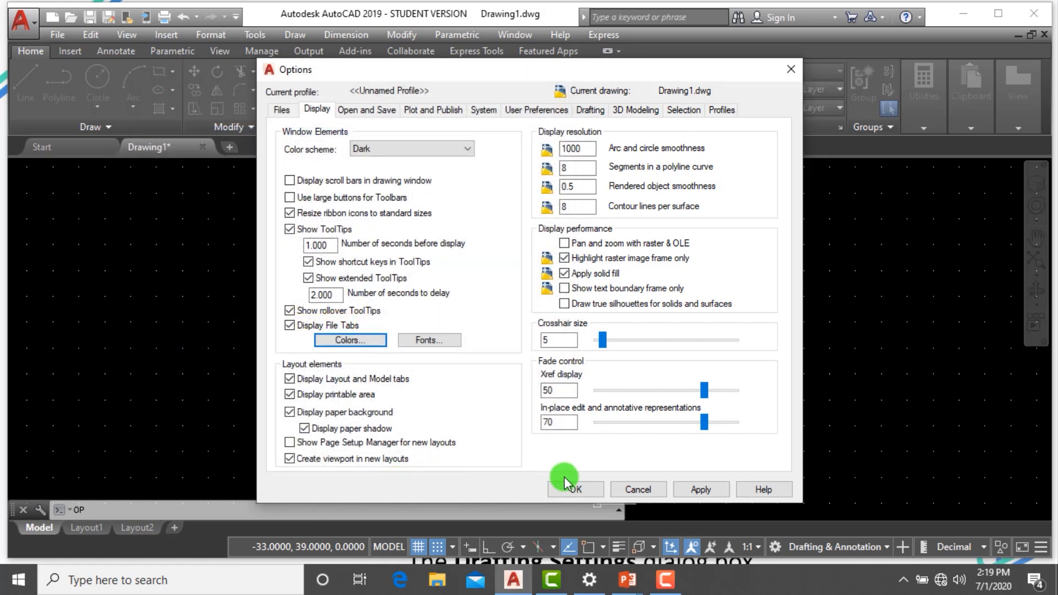
{"action": "left_click", "coordinate": [572, 489]}
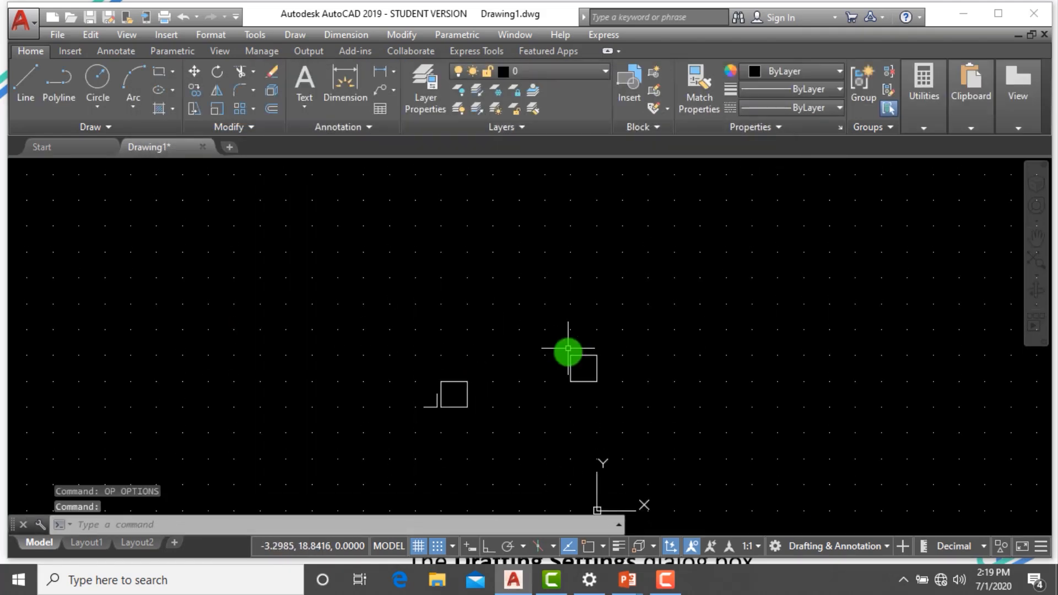
Draw a closed plus-shaped outline of 3-unit snapped lines, starting at (-21, 24), above the first square and spanning 9 by 9 units
{"action": "type", "text": "l"}
{"action": "key", "text": "Return"}
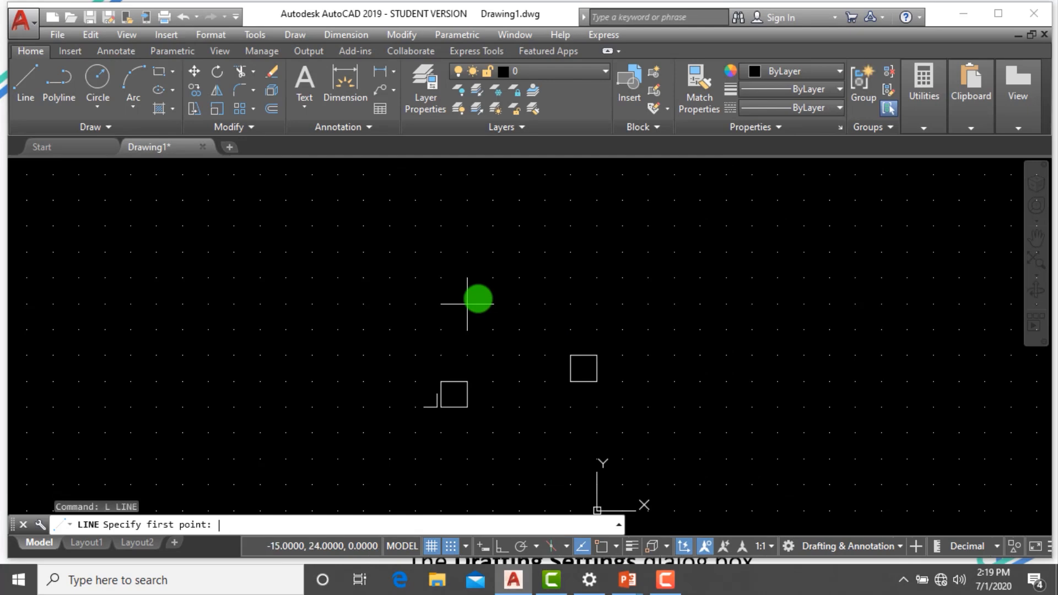
{"action": "left_click", "coordinate": [413, 315]}
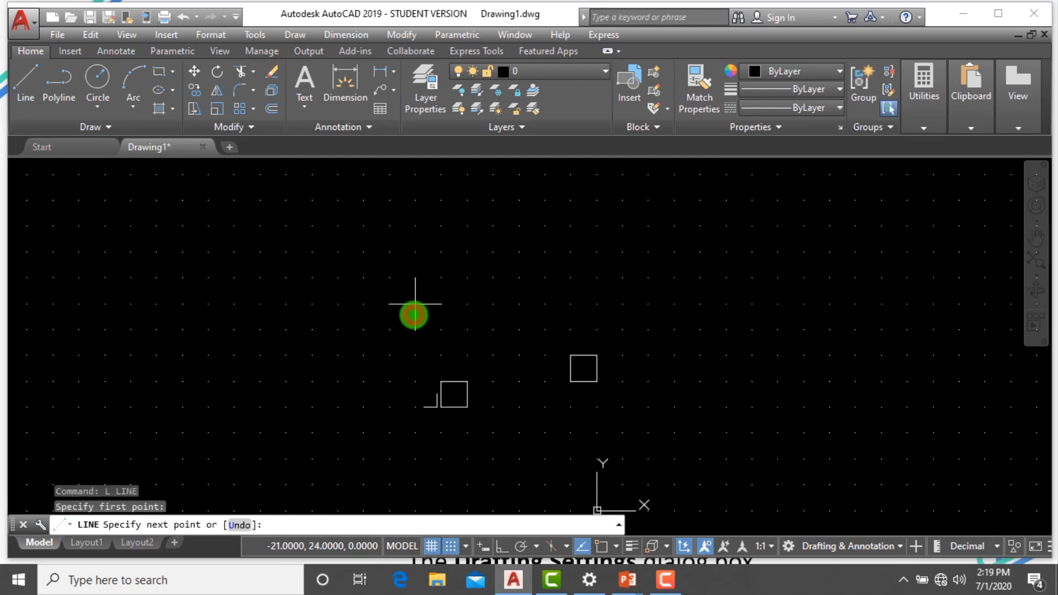
{"action": "left_click", "coordinate": [441, 304]}
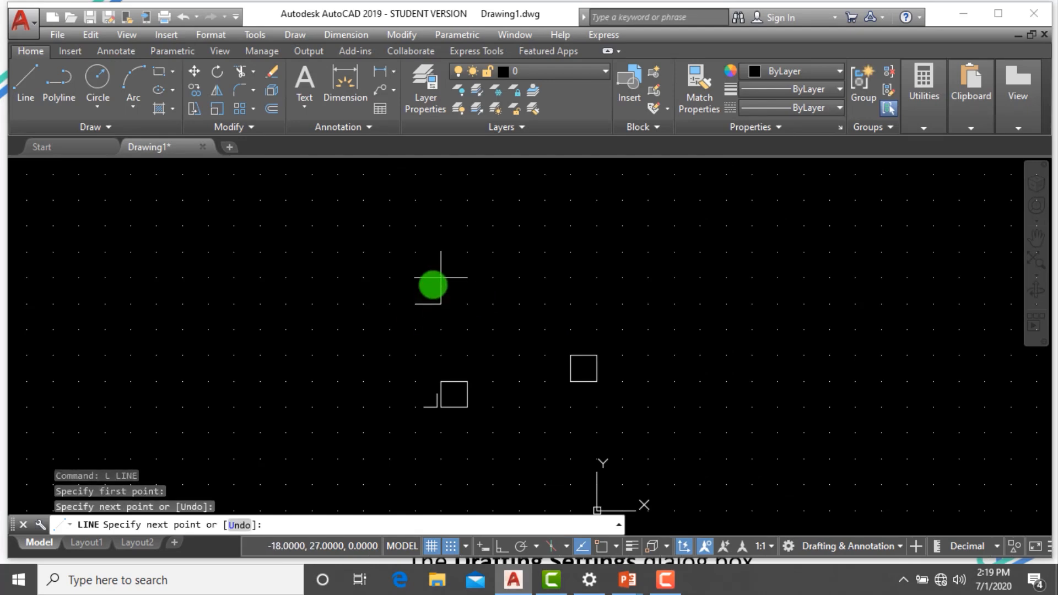
{"action": "left_click", "coordinate": [440, 278]}
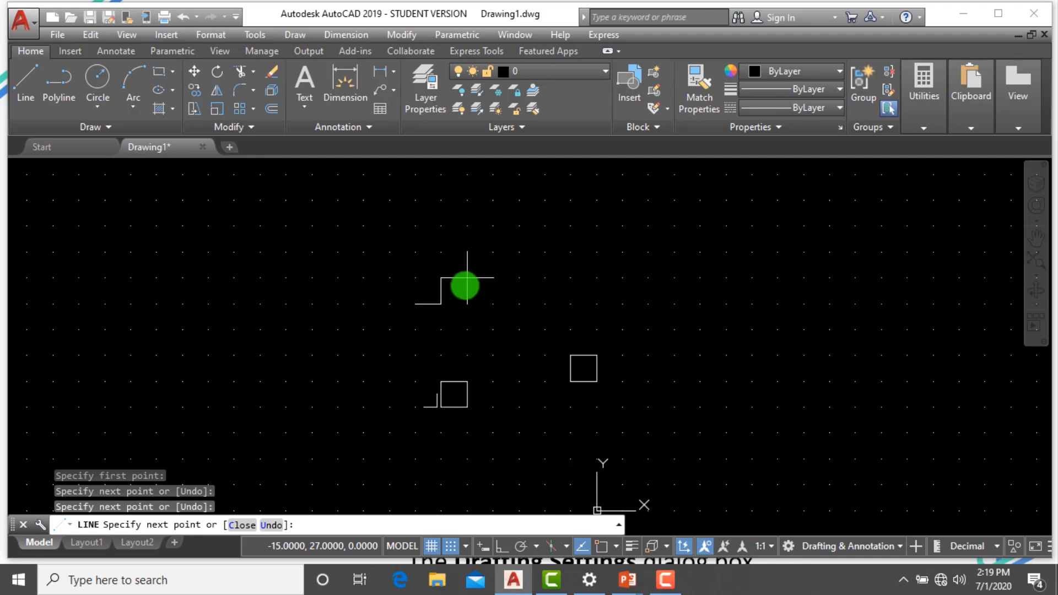
{"action": "left_click", "coordinate": [467, 277]}
{"action": "left_click", "coordinate": [468, 304]}
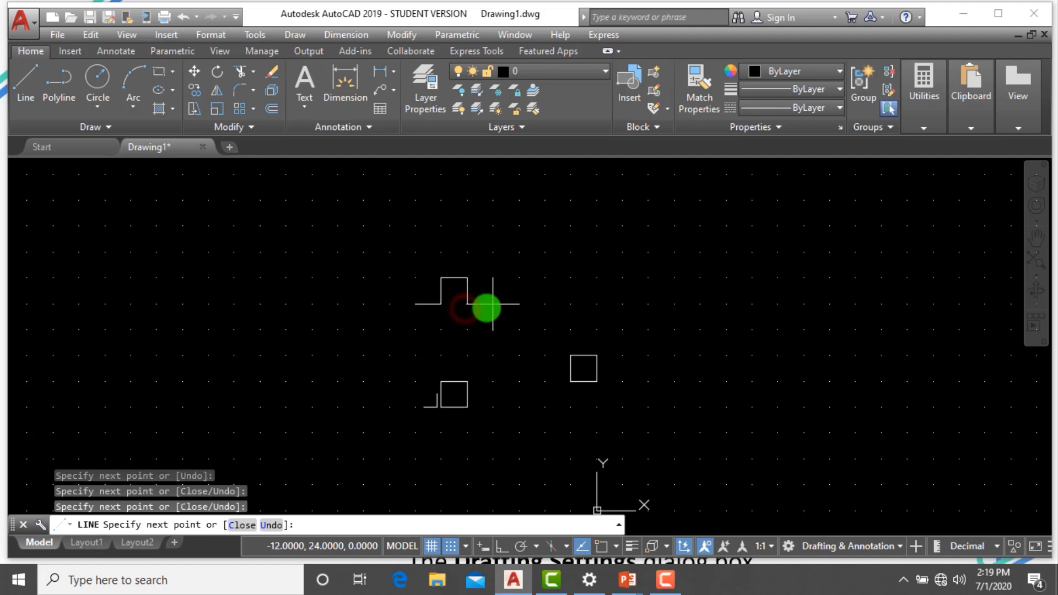
{"action": "left_click", "coordinate": [493, 303]}
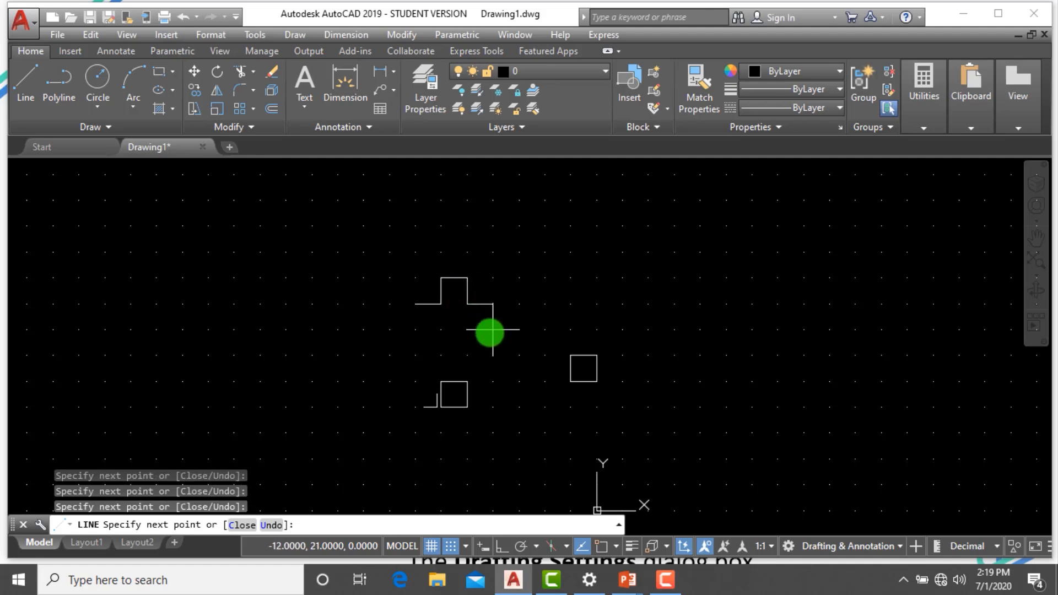
{"action": "left_click", "coordinate": [493, 331]}
{"action": "left_click", "coordinate": [466, 330]}
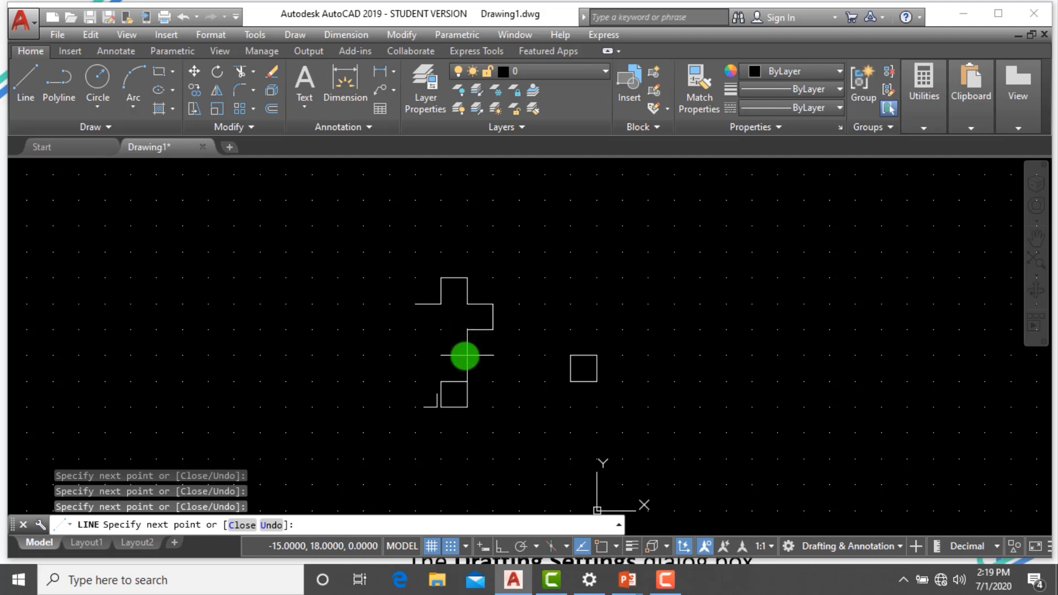
{"action": "left_click", "coordinate": [466, 356]}
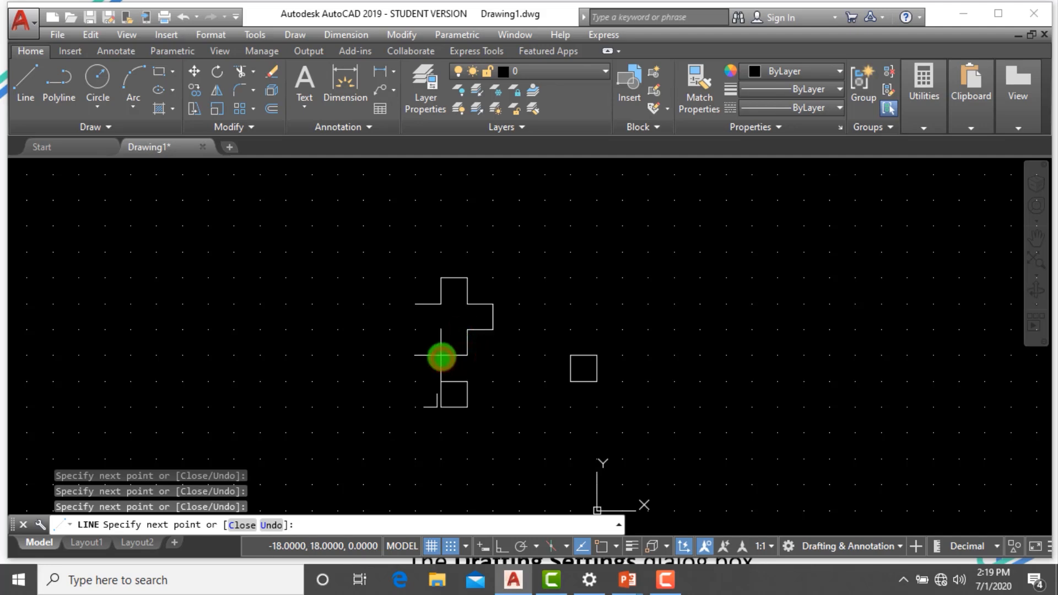
{"action": "left_click", "coordinate": [440, 341]}
{"action": "left_click", "coordinate": [414, 340]}
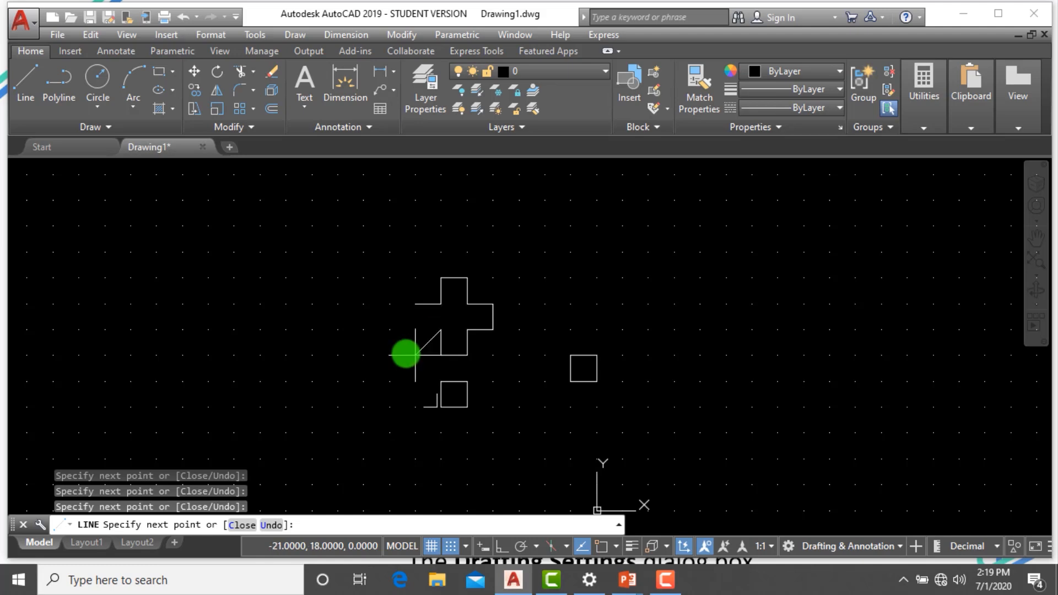
{"action": "left_click", "coordinate": [415, 330]}
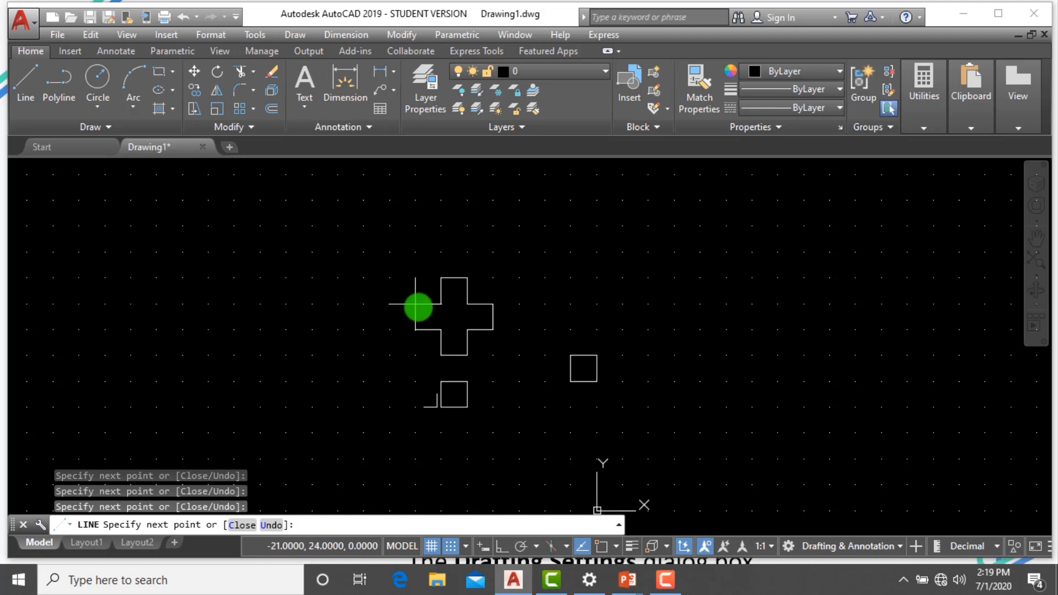
{"action": "key", "text": "Escape"}
{"action": "key", "text": "Escape"}
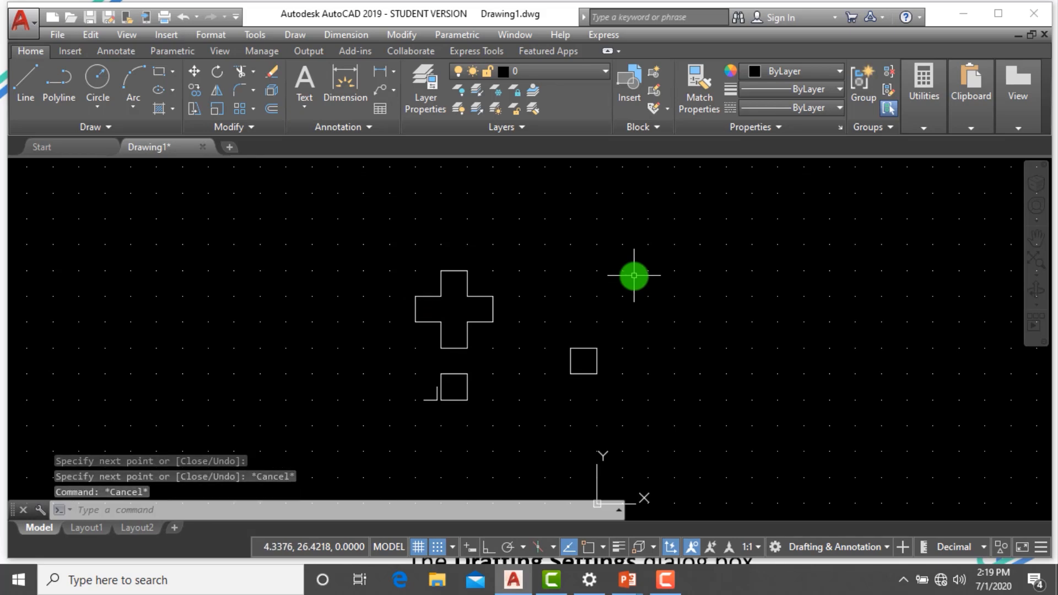
{"action": "type", "text": "os"}
{"action": "key", "text": "Return"}
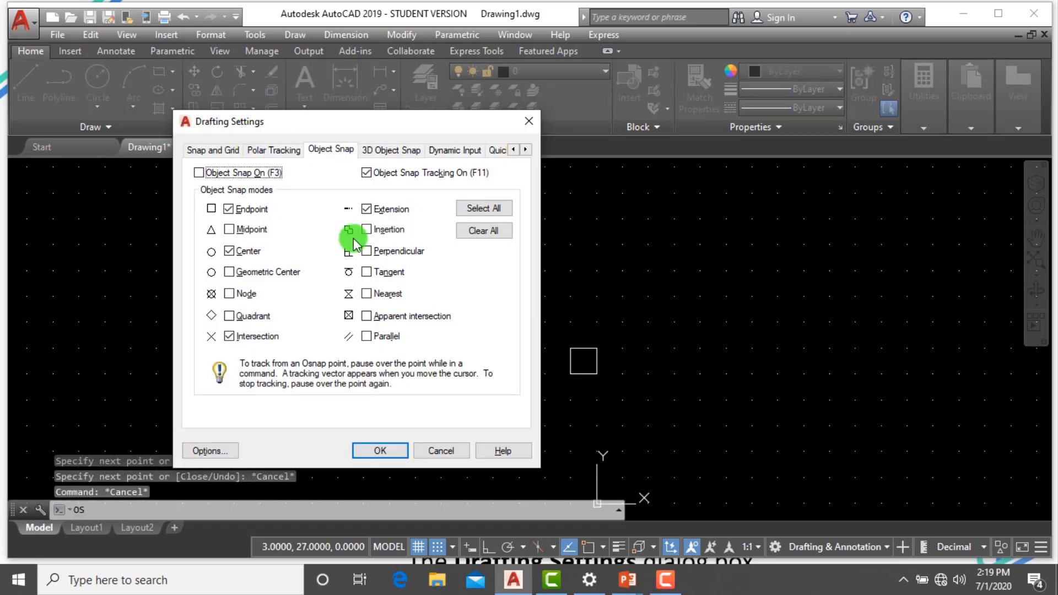
{"action": "key", "text": "Escape"}
{"action": "key", "text": "Escape"}
{"action": "key", "text": "Escape"}
{"action": "left_click", "coordinate": [318, 497]}
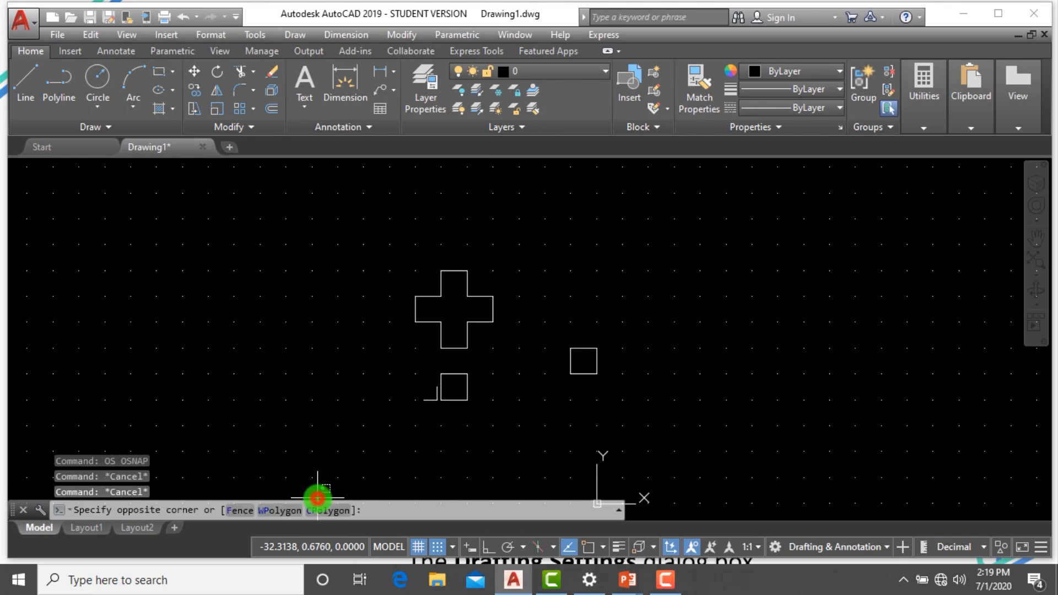
{"action": "key", "text": "Escape"}
Set the grid X and Y spacing to 1 in the drafting settings
{"action": "type", "text": "ds"}
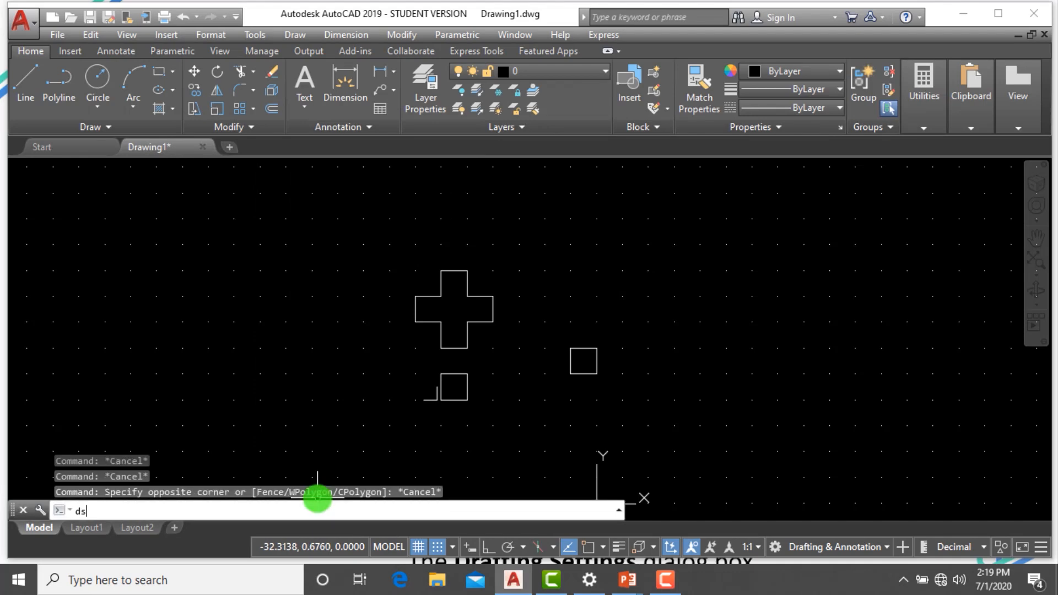
{"action": "key", "text": "Return"}
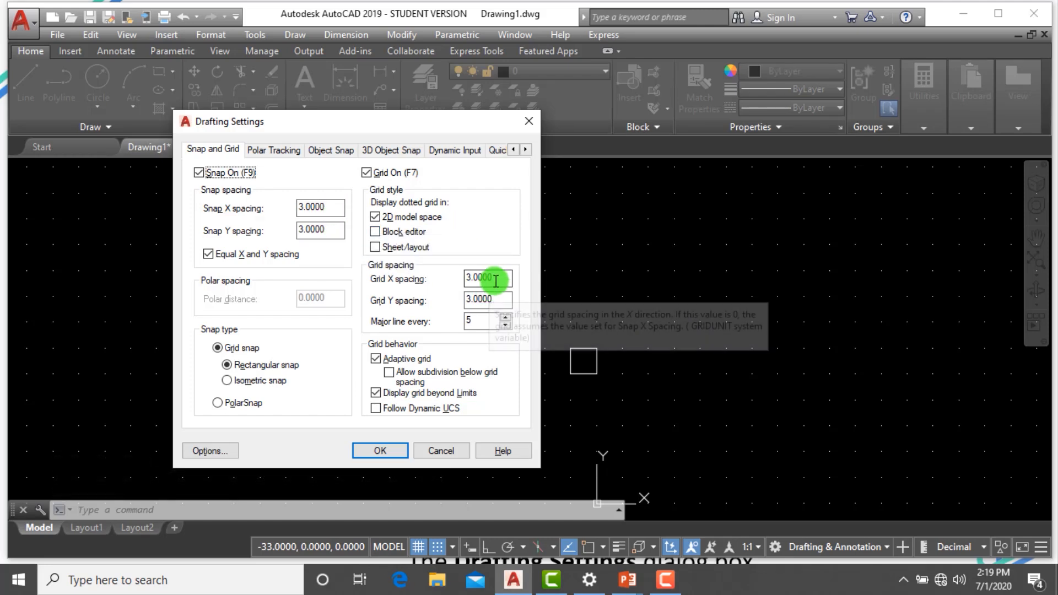
{"action": "left_click_drag", "start_coordinate": [499, 280], "coordinate": [449, 279]}
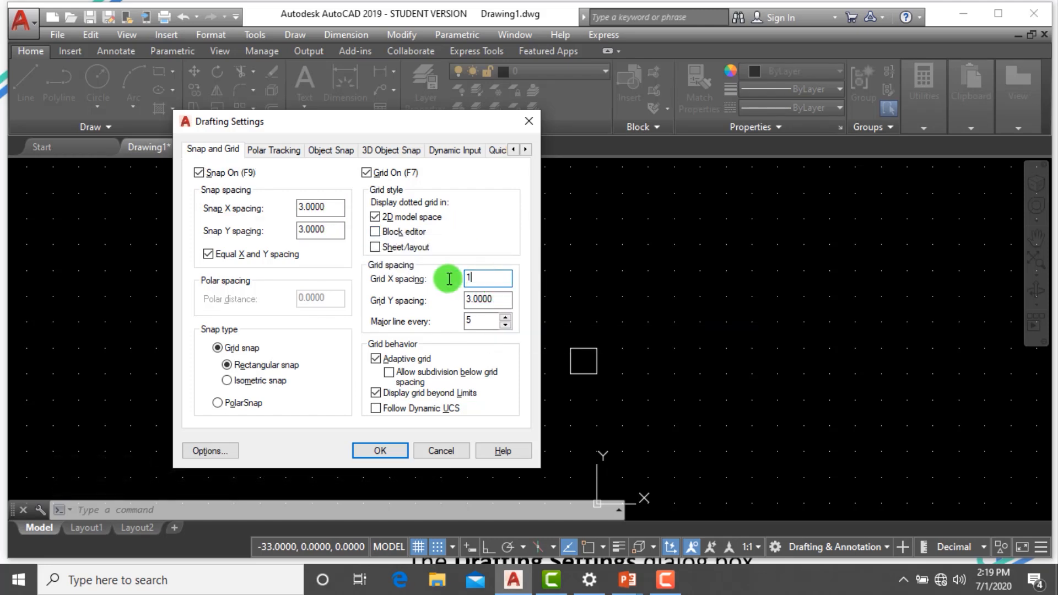
{"action": "left_click_drag", "start_coordinate": [508, 301], "coordinate": [430, 304]}
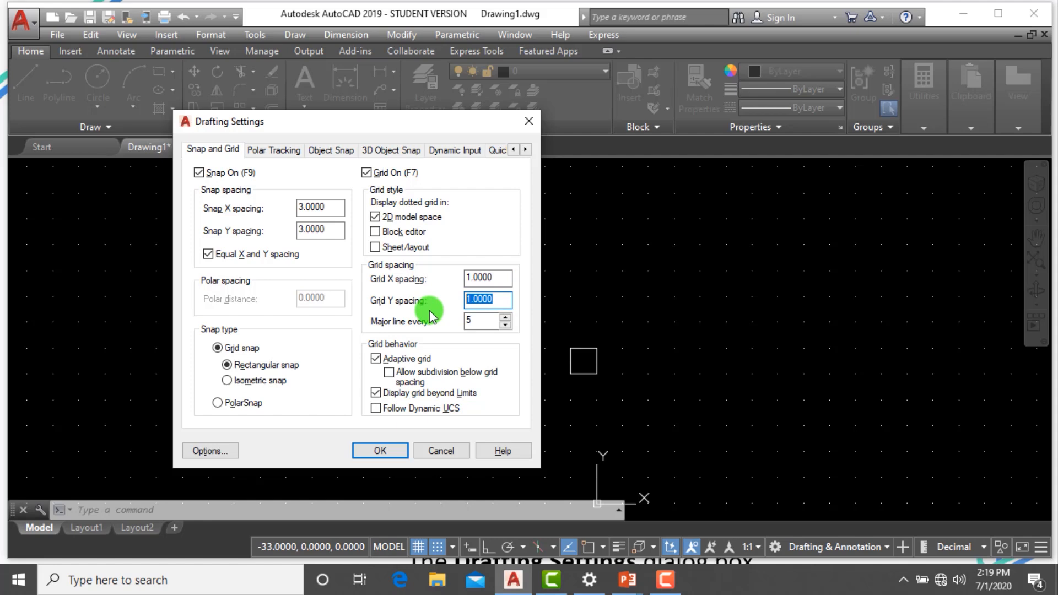
{"action": "left_click", "coordinate": [389, 451]}
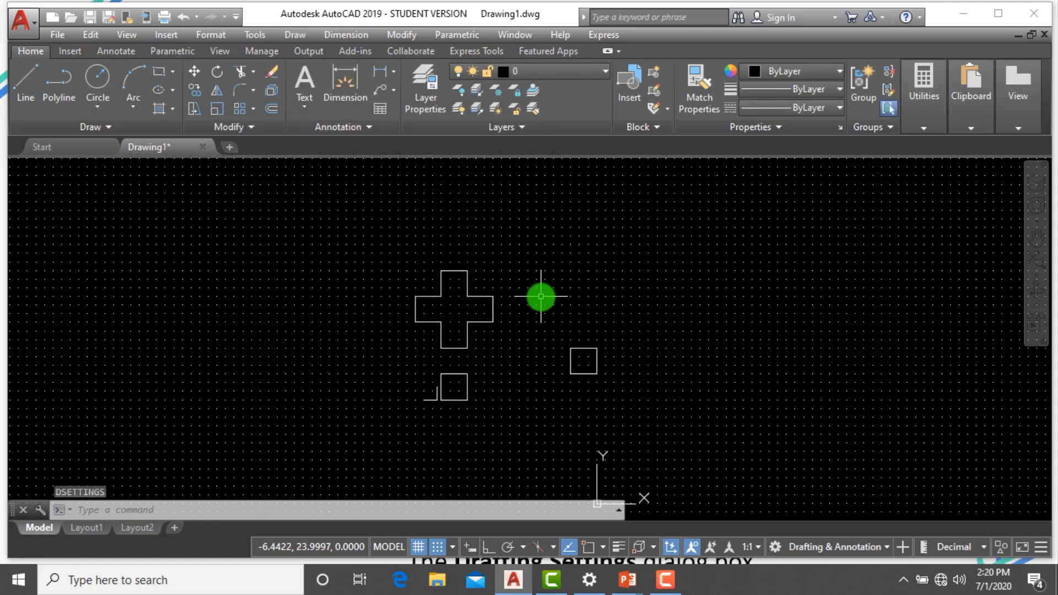
Draw a closed 6 by 9 unit outline of snapped lines from (-9, 21), with a 3-unit square notch facing the plus shape
{"action": "type", "text": "l"}
{"action": "key", "text": "Return"}
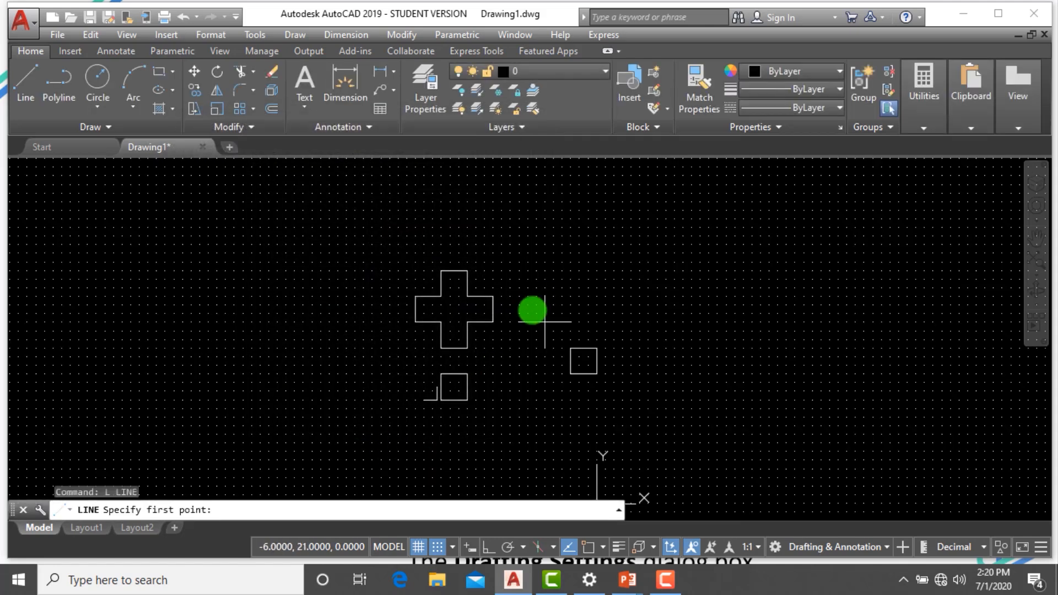
{"action": "left_click", "coordinate": [519, 321]}
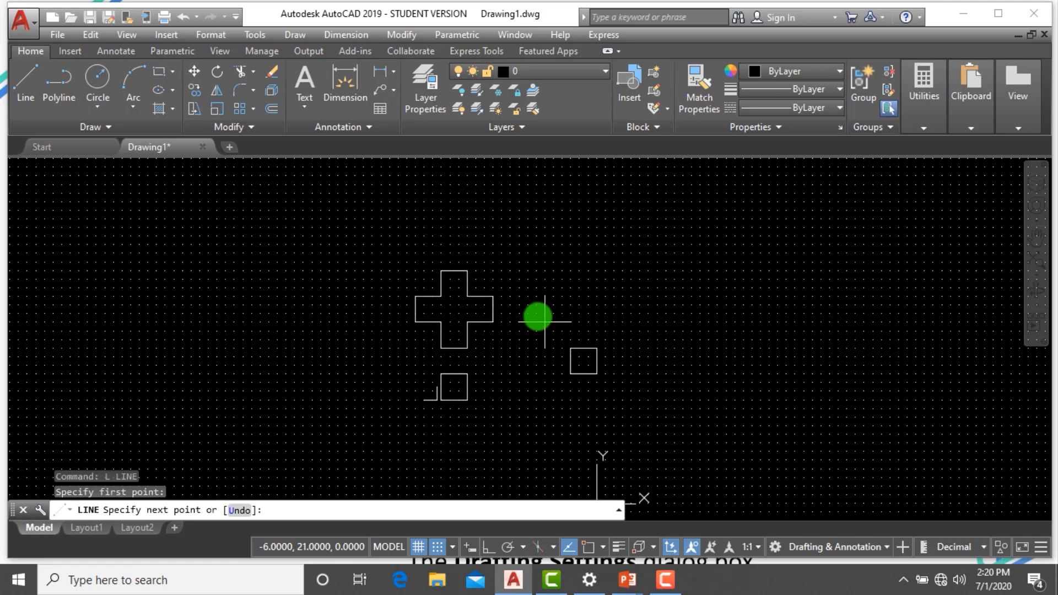
{"action": "left_click", "coordinate": [544, 321]}
{"action": "left_click", "coordinate": [545, 296]}
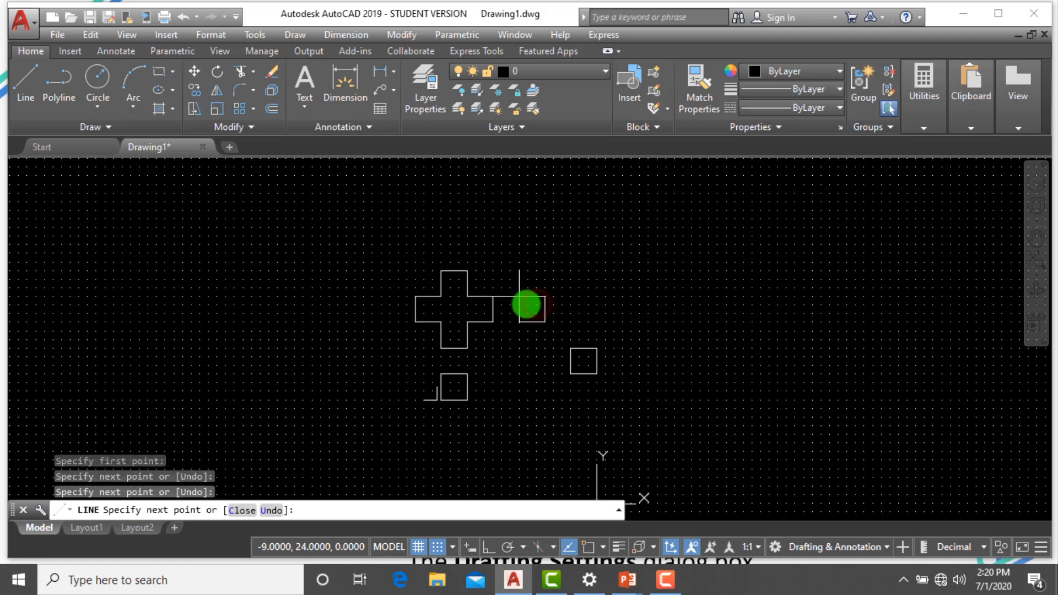
{"action": "left_click", "coordinate": [519, 296]}
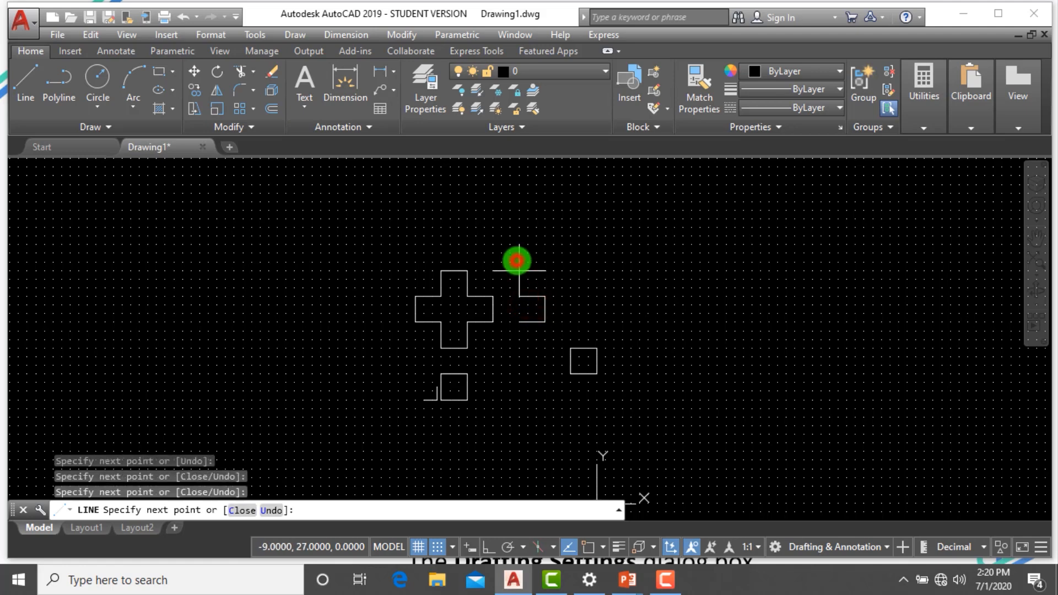
{"action": "left_click", "coordinate": [519, 270]}
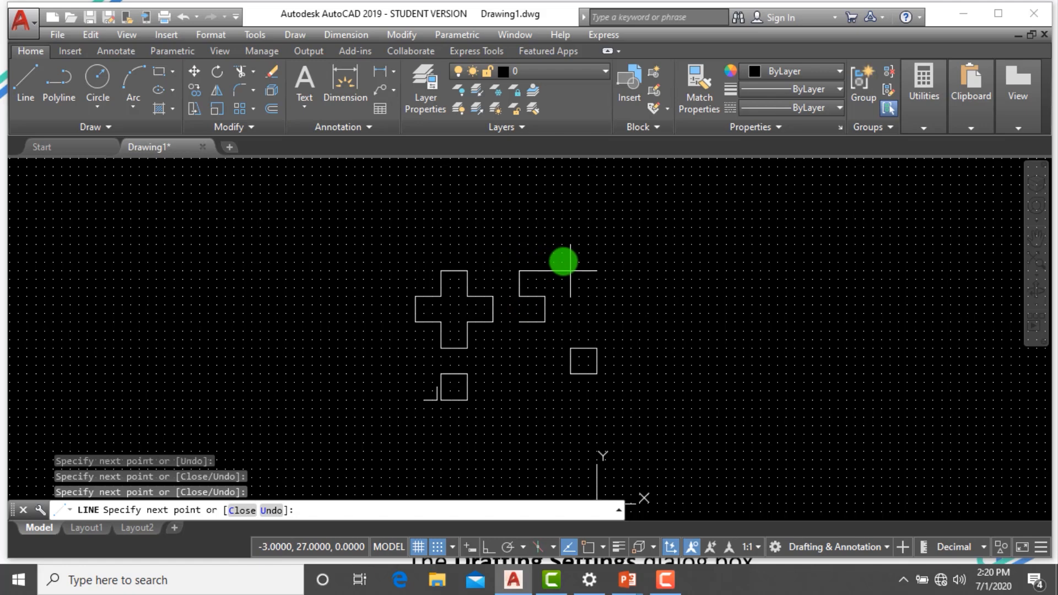
{"action": "left_click", "coordinate": [571, 270]}
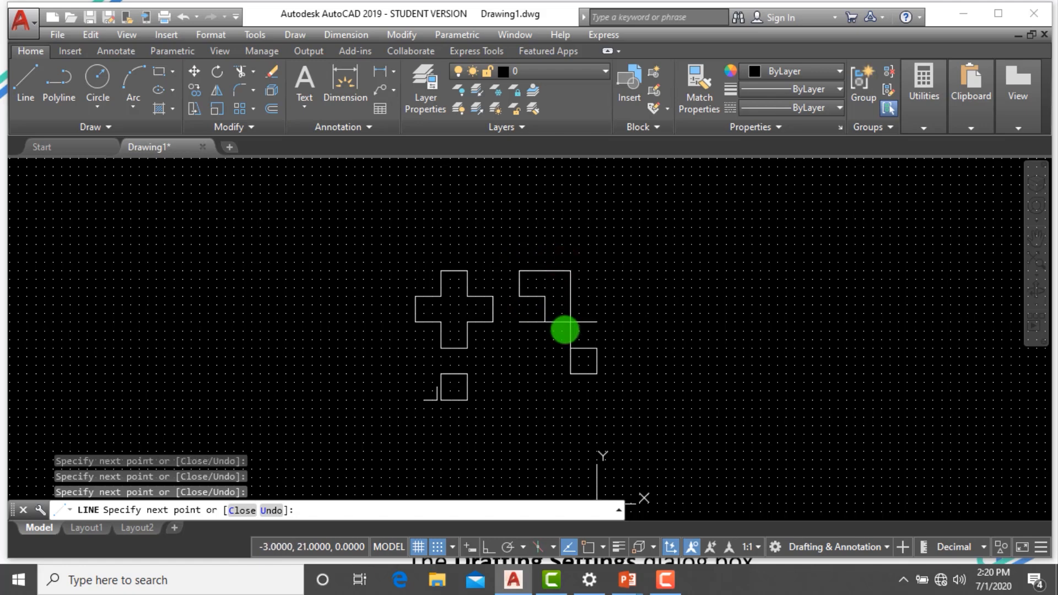
{"action": "left_click", "coordinate": [570, 349]}
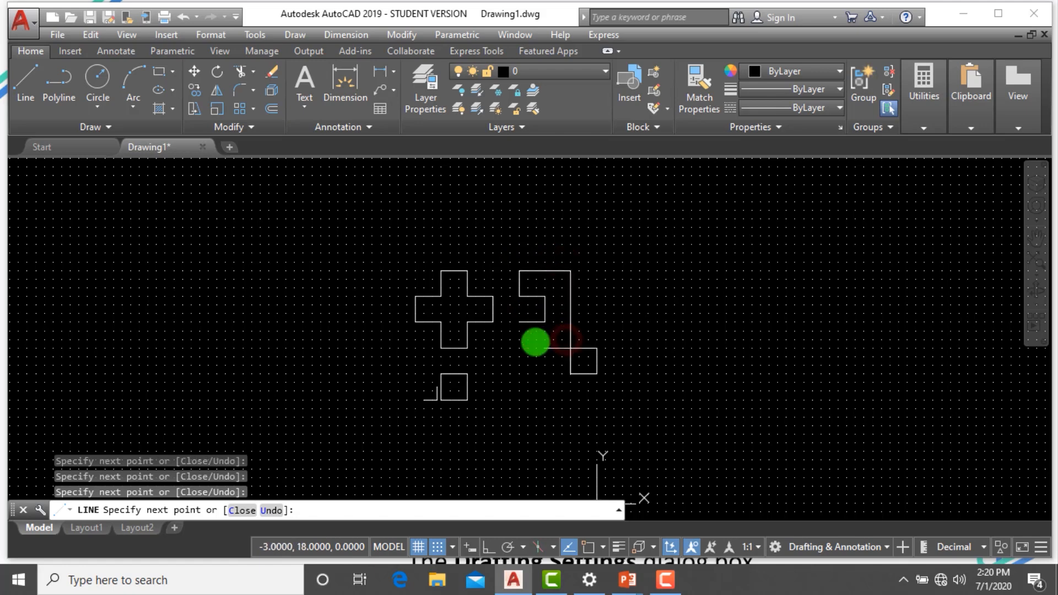
{"action": "left_click", "coordinate": [520, 348]}
{"action": "left_click", "coordinate": [516, 324]}
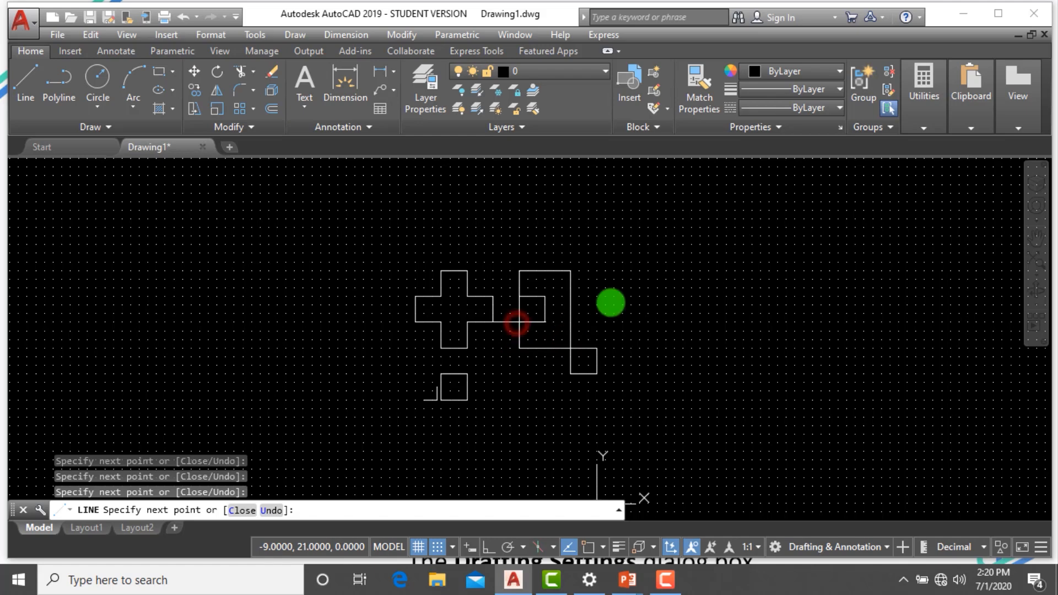
{"action": "key", "text": "Escape"}
{"action": "key", "text": "Escape"}
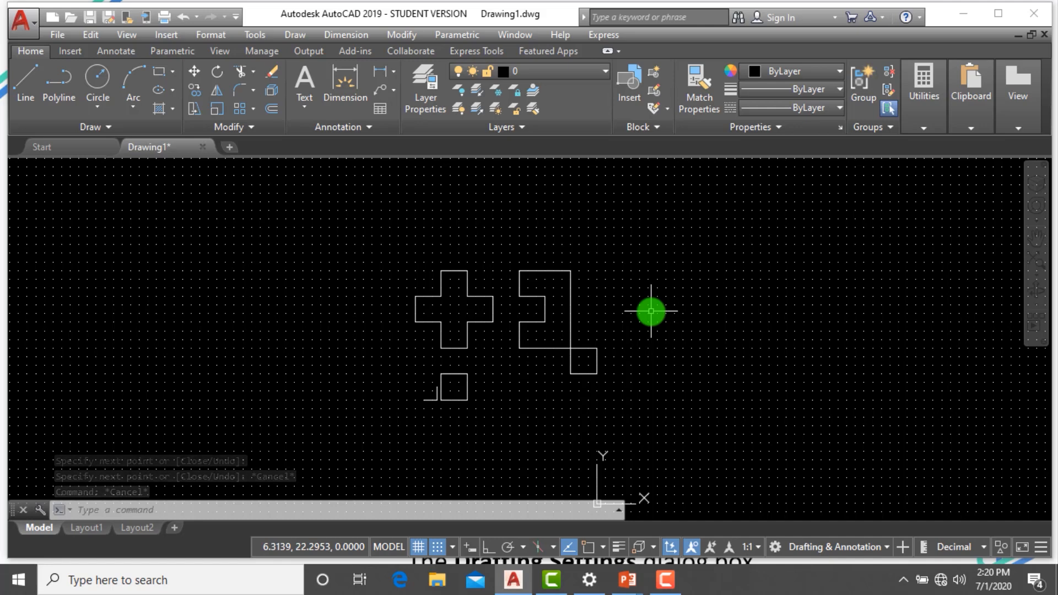
Set both the snap spacing and the grid spacing to 5 in X and Y in the drafting settings
{"action": "type", "text": "o"}
{"action": "key", "text": "BackSpace"}
{"action": "type", "text": "ds"}
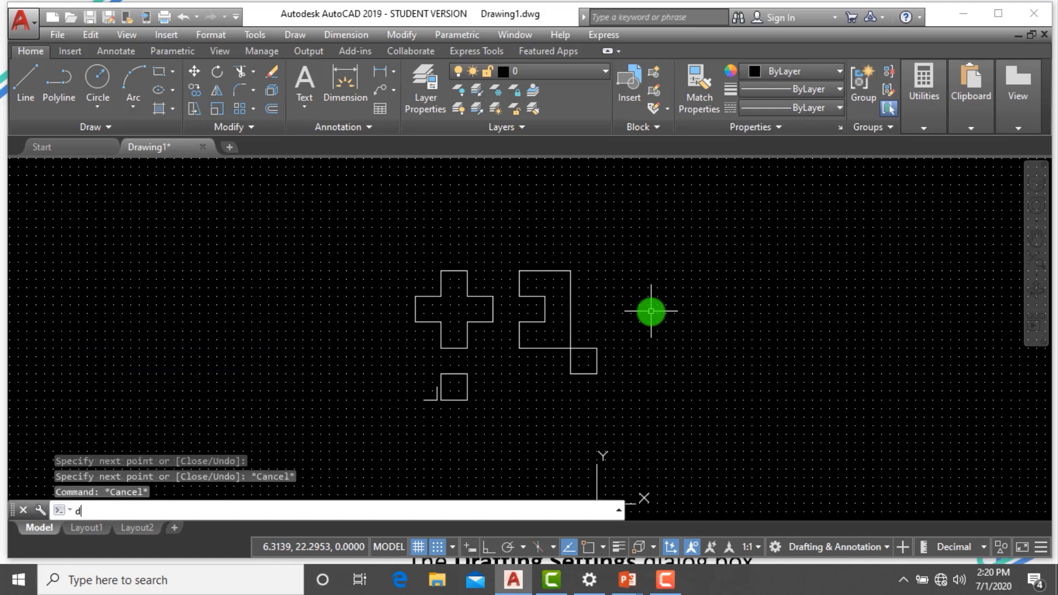
{"action": "key", "text": "Return"}
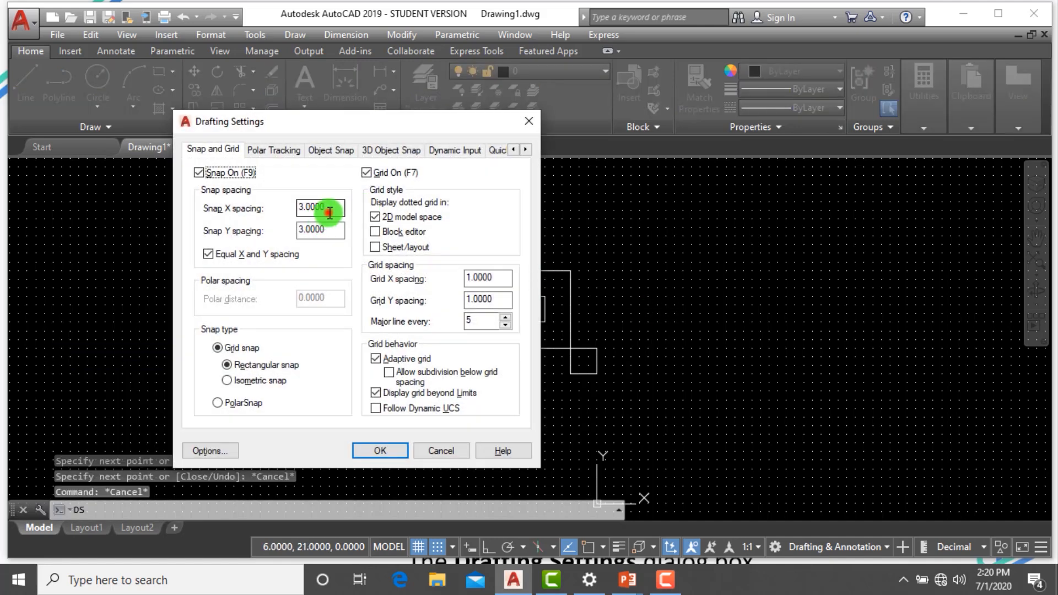
{"action": "left_click_drag", "start_coordinate": [329, 214], "coordinate": [272, 209]}
{"action": "type", "text": "5"}
{"action": "left_click", "coordinate": [331, 230]}
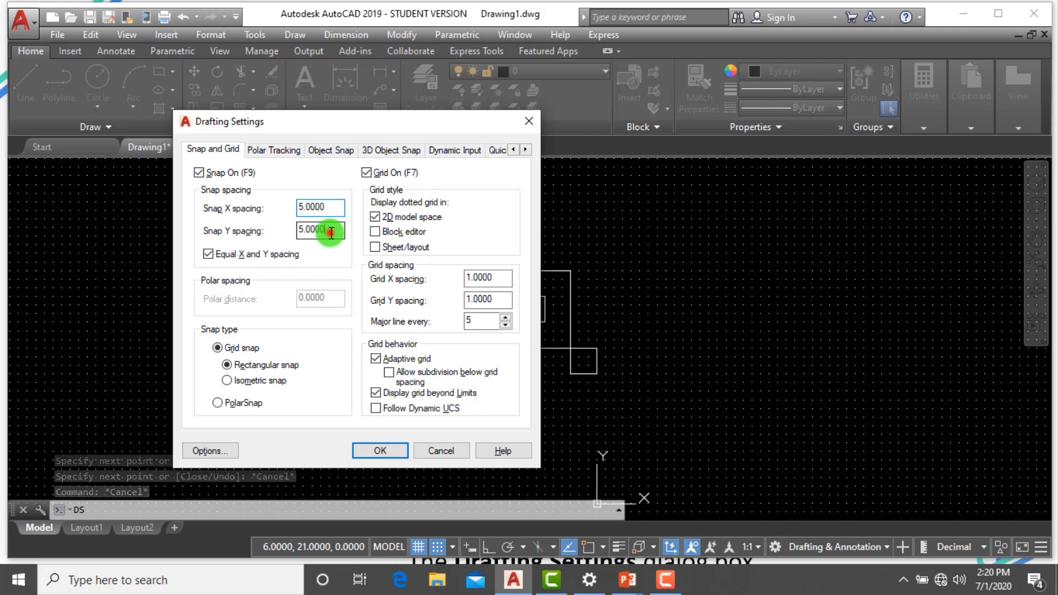
{"action": "left_click_drag", "start_coordinate": [331, 231], "coordinate": [286, 232]}
{"action": "type", "text": "5"}
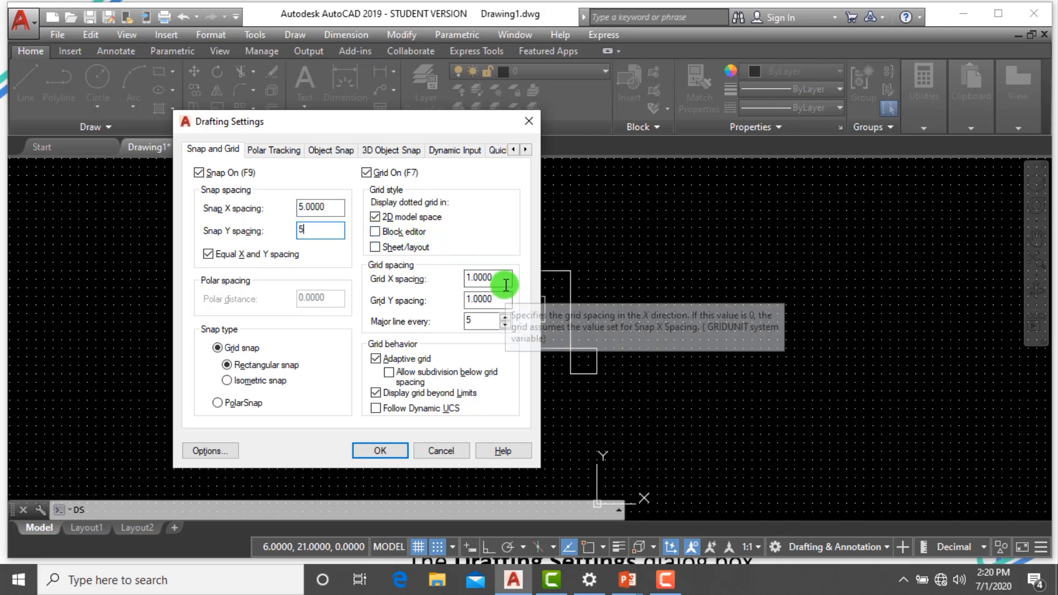
{"action": "left_click_drag", "start_coordinate": [506, 285], "coordinate": [453, 300]}
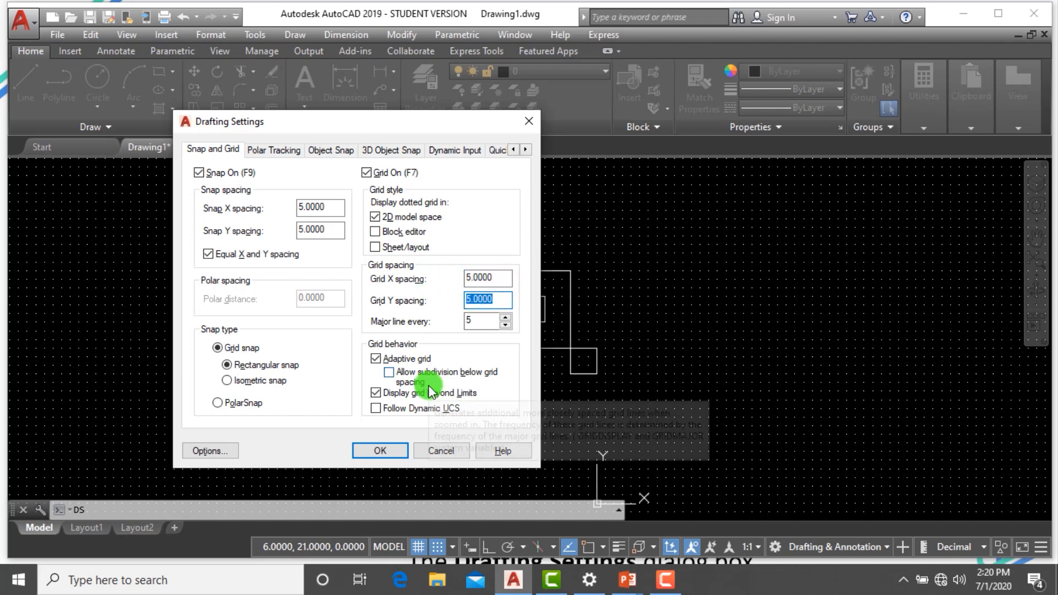
{"action": "left_click", "coordinate": [383, 449]}
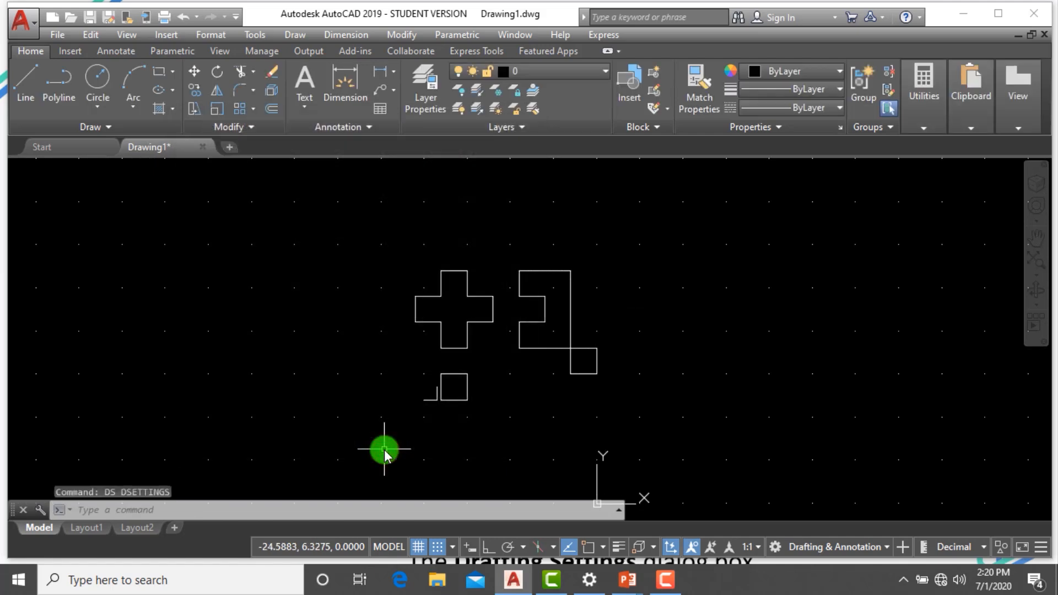
Draw a closed sideways T-shaped outline of snapped lines from (15, 25), spanning 10 by 15 units between (15, 20) and (25, 35)
{"action": "type", "text": "L"}
{"action": "key", "text": "Return"}
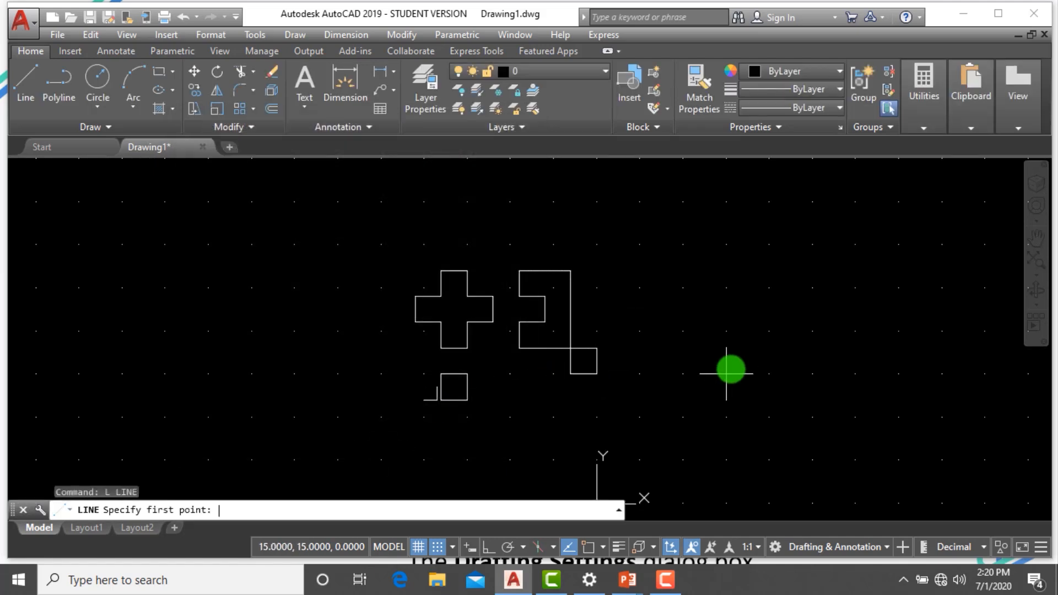
{"action": "left_click", "coordinate": [726, 287]}
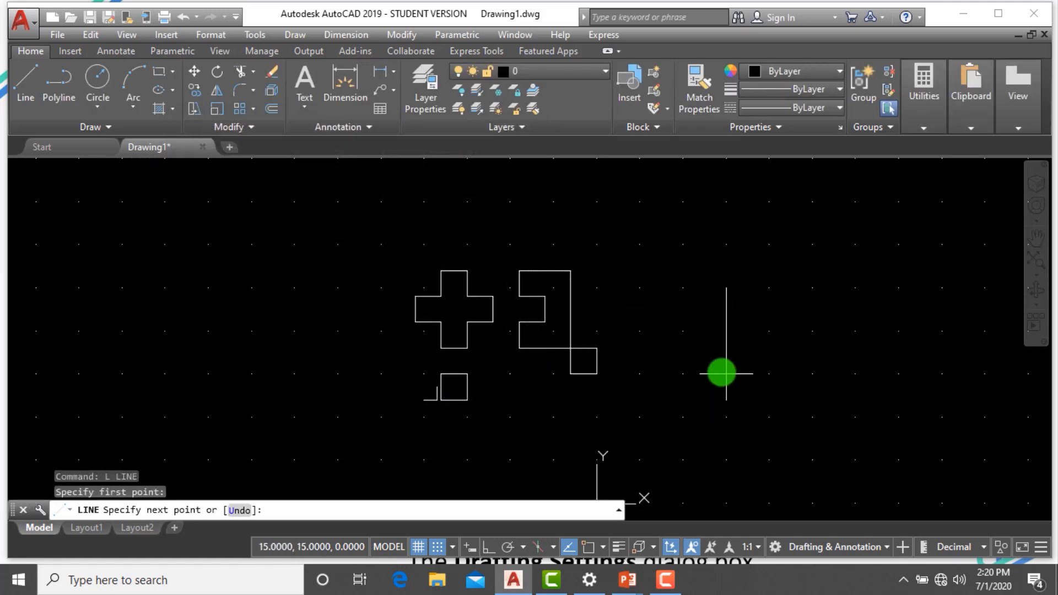
{"action": "left_click", "coordinate": [726, 331]}
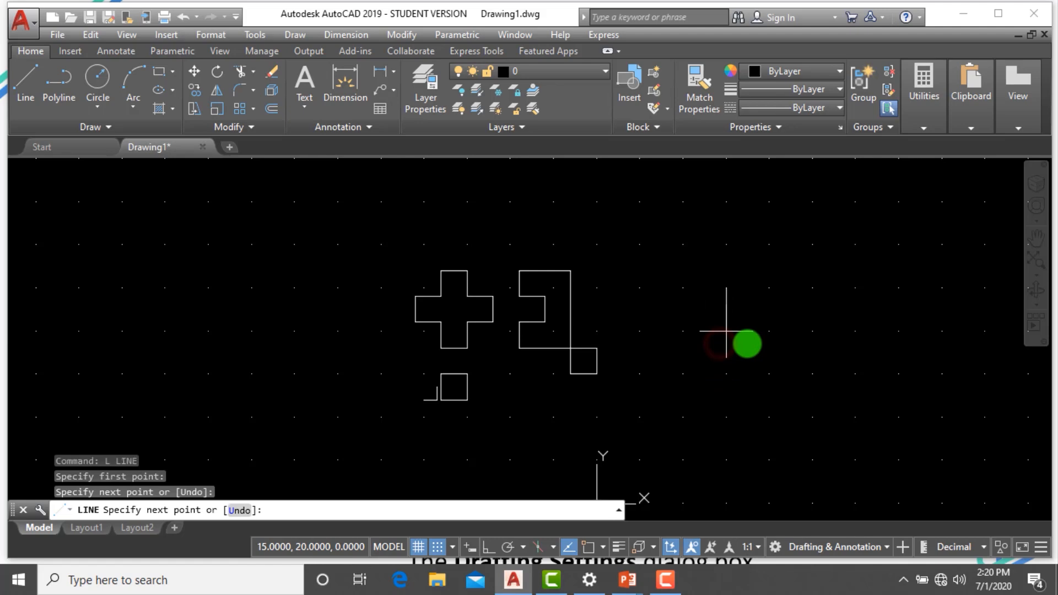
{"action": "left_click", "coordinate": [769, 331]}
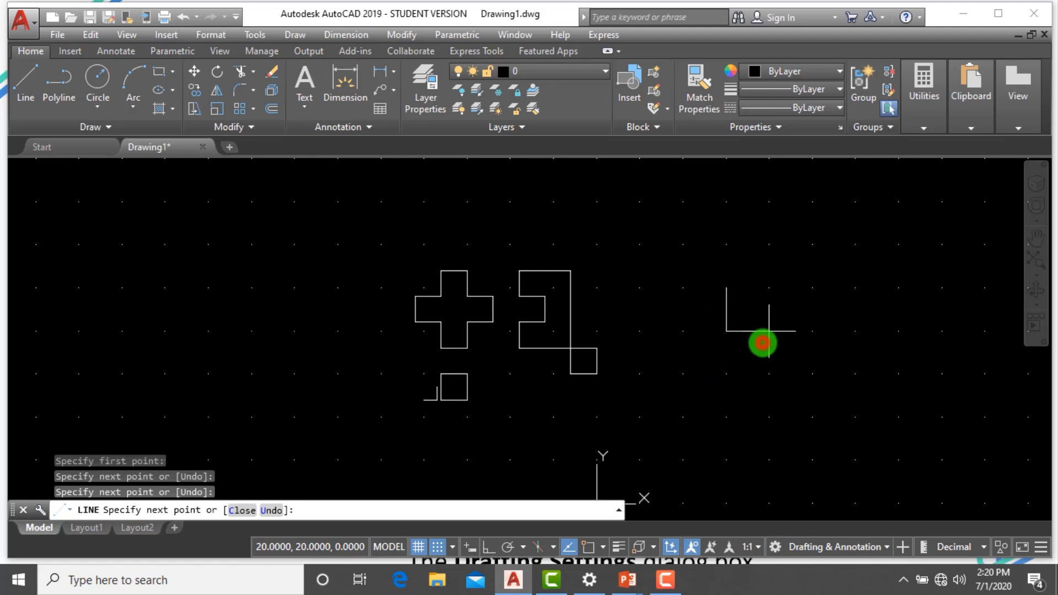
{"action": "left_click", "coordinate": [769, 287]}
{"action": "left_click", "coordinate": [809, 302]}
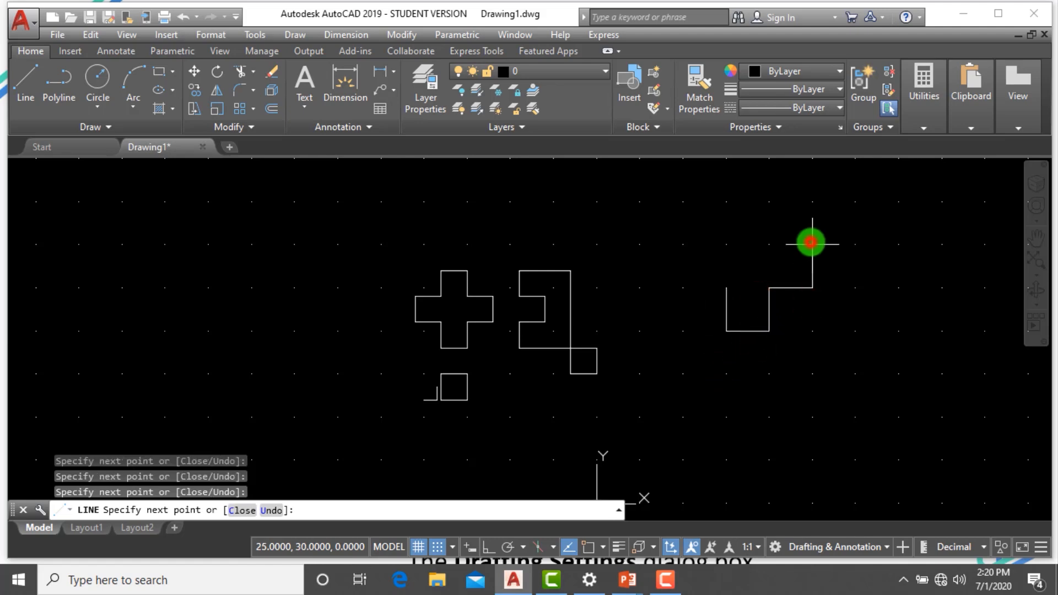
{"action": "left_click", "coordinate": [813, 244]}
{"action": "left_click", "coordinate": [769, 244]}
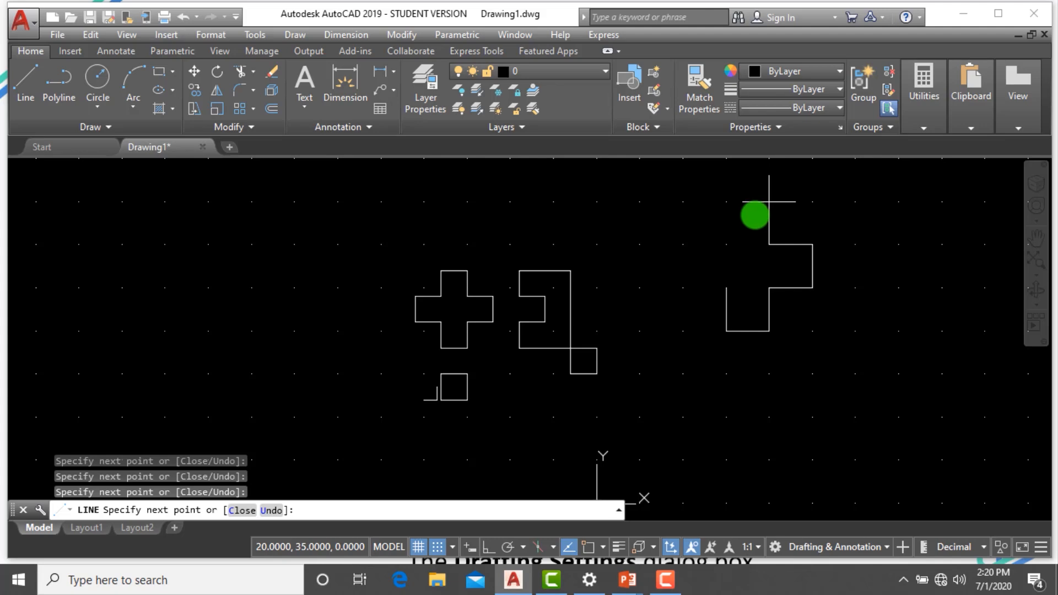
{"action": "left_click", "coordinate": [769, 202]}
{"action": "left_click", "coordinate": [726, 202]}
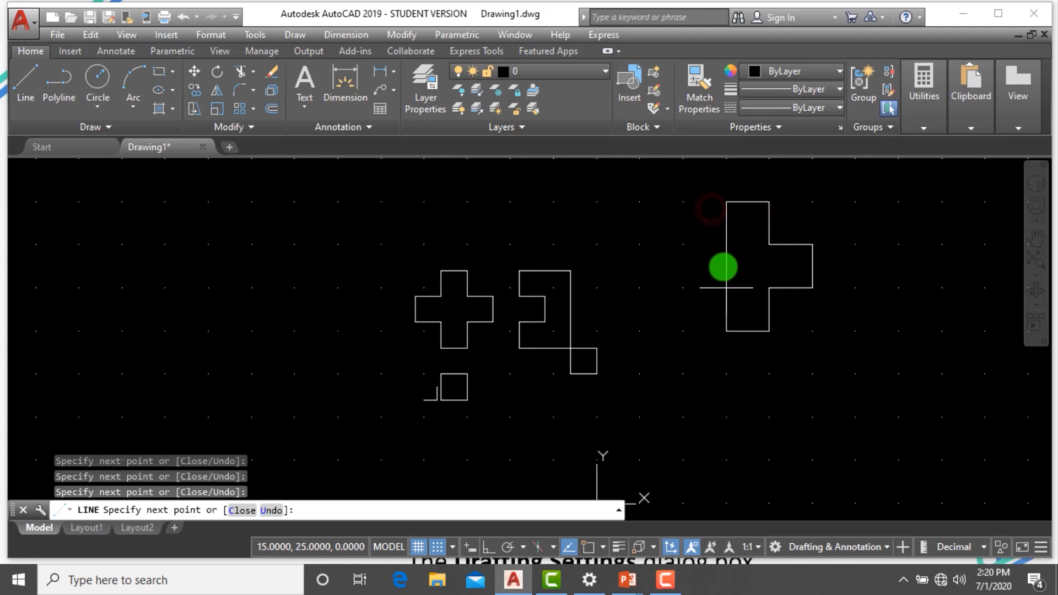
{"action": "left_click", "coordinate": [727, 288]}
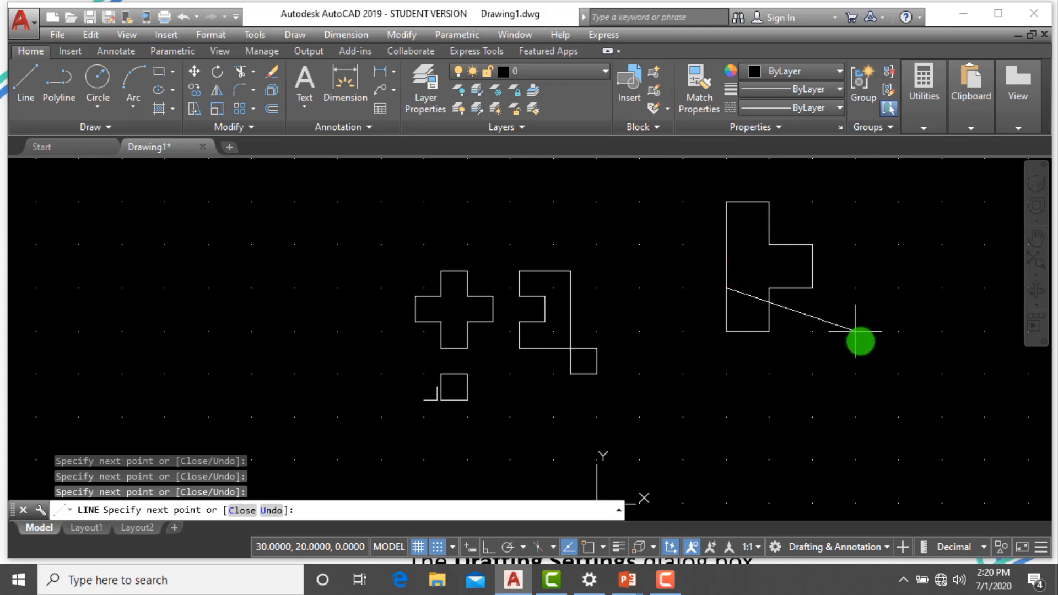
{"action": "key", "text": "Escape"}
{"action": "key", "text": "Escape"}
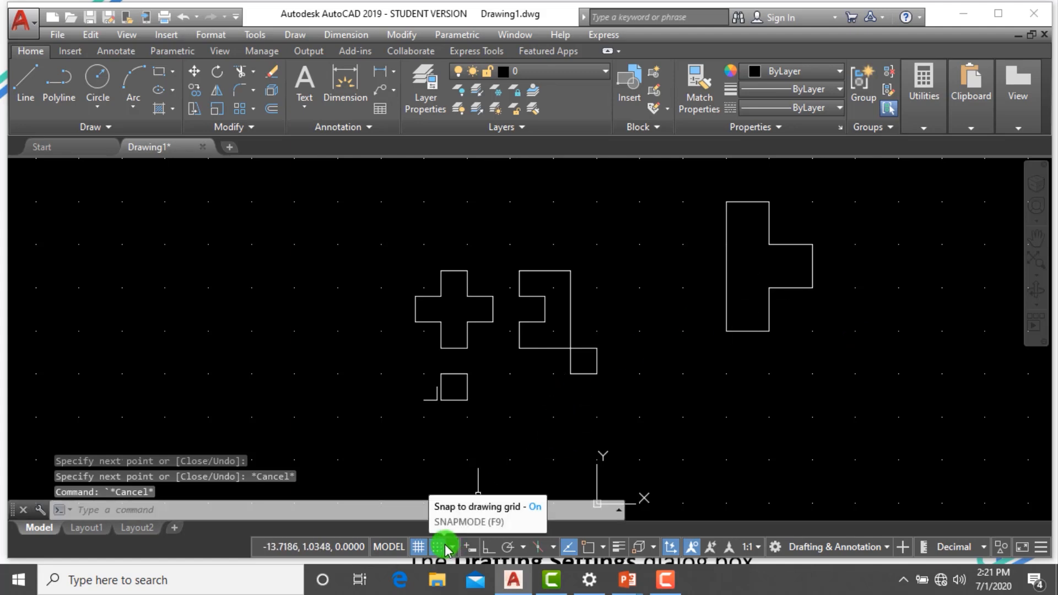
Turn off snapping to the drawing grid and check the snap state in the drafting settings
{"action": "left_click", "coordinate": [444, 547]}
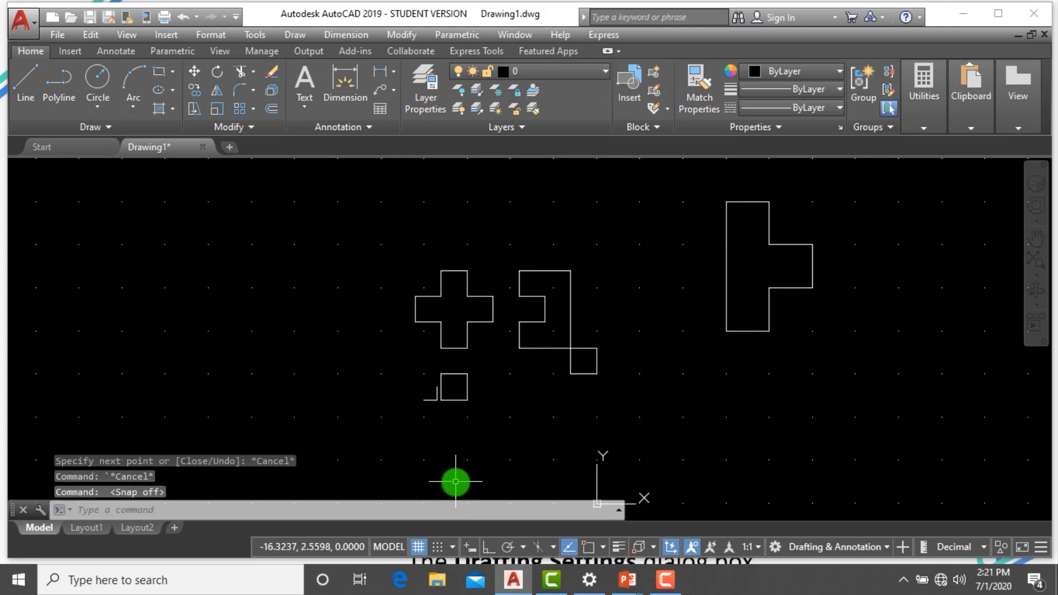
{"action": "type", "text": "ds"}
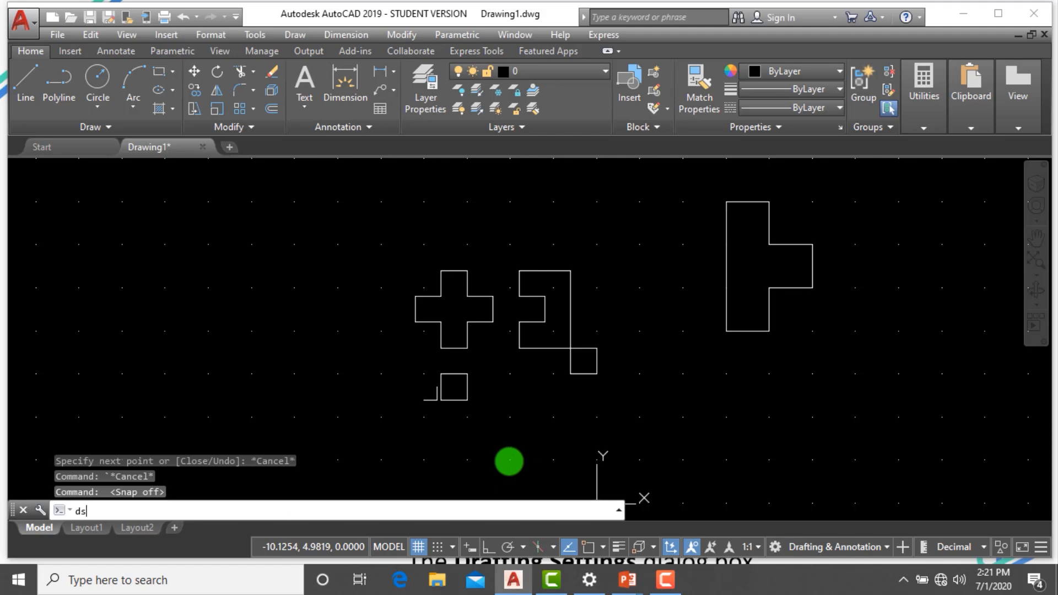
{"action": "key", "text": "Return"}
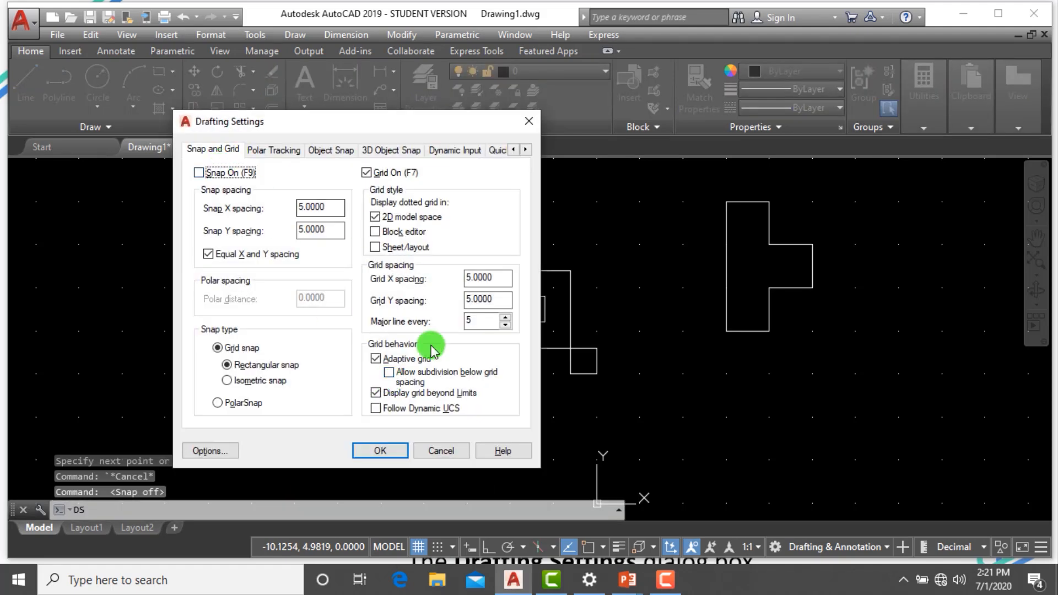
{"action": "left_click", "coordinate": [374, 449]}
Draw an open zigzag of three unsnapped lines beside and above the plus shape, with its second vertex at about (-29, 27)
{"action": "type", "text": "l"}
{"action": "key", "text": "Return"}
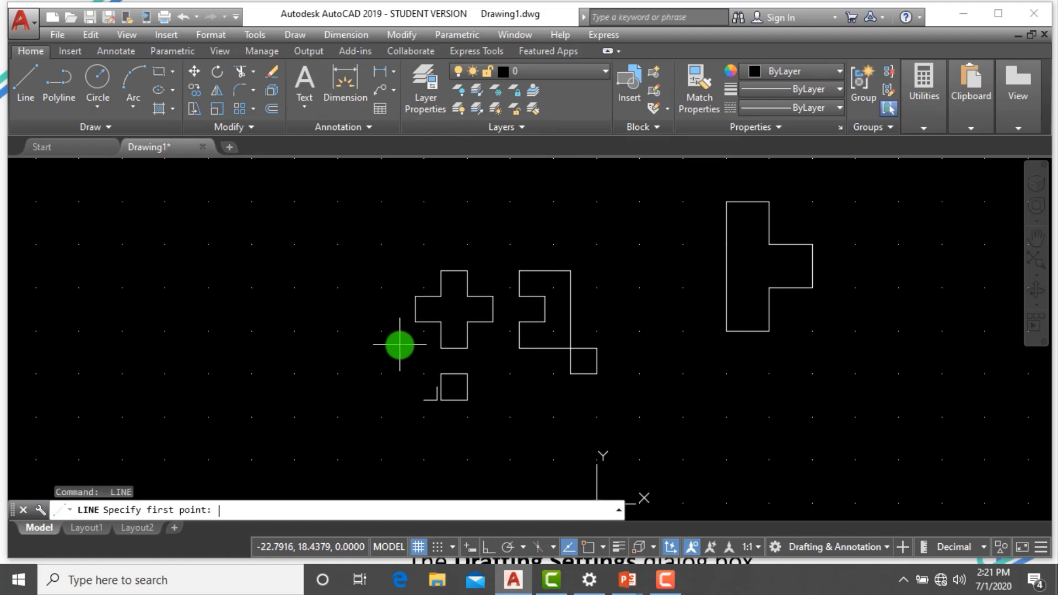
{"action": "left_click", "coordinate": [298, 359]}
{"action": "left_click", "coordinate": [345, 272]}
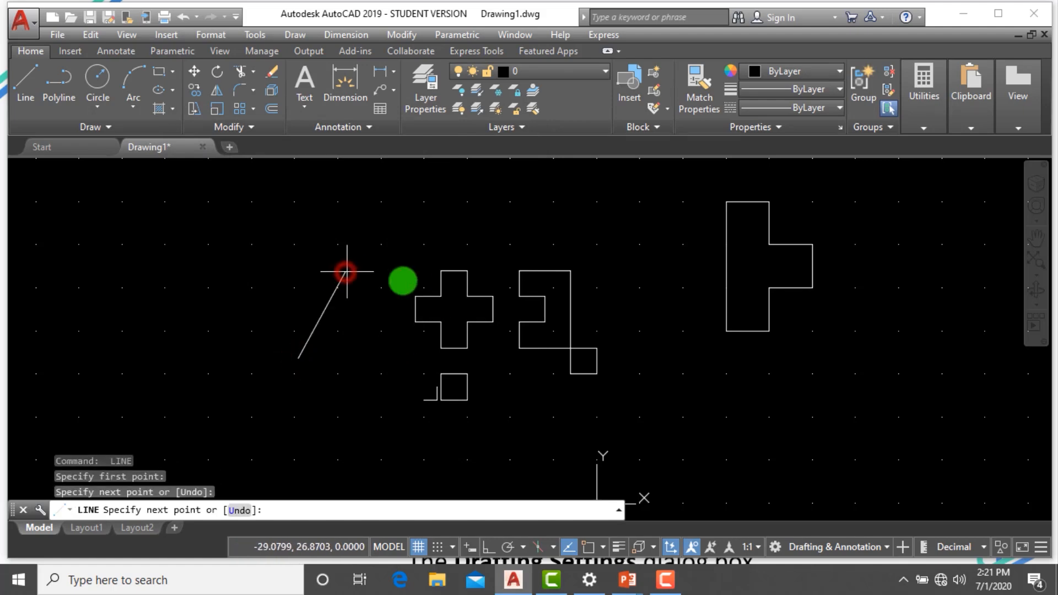
{"action": "left_click", "coordinate": [416, 283]}
{"action": "left_click", "coordinate": [465, 195]}
{"action": "key", "text": "Escape"}
{"action": "key", "text": "Escape"}
{"action": "key", "text": "Escape"}
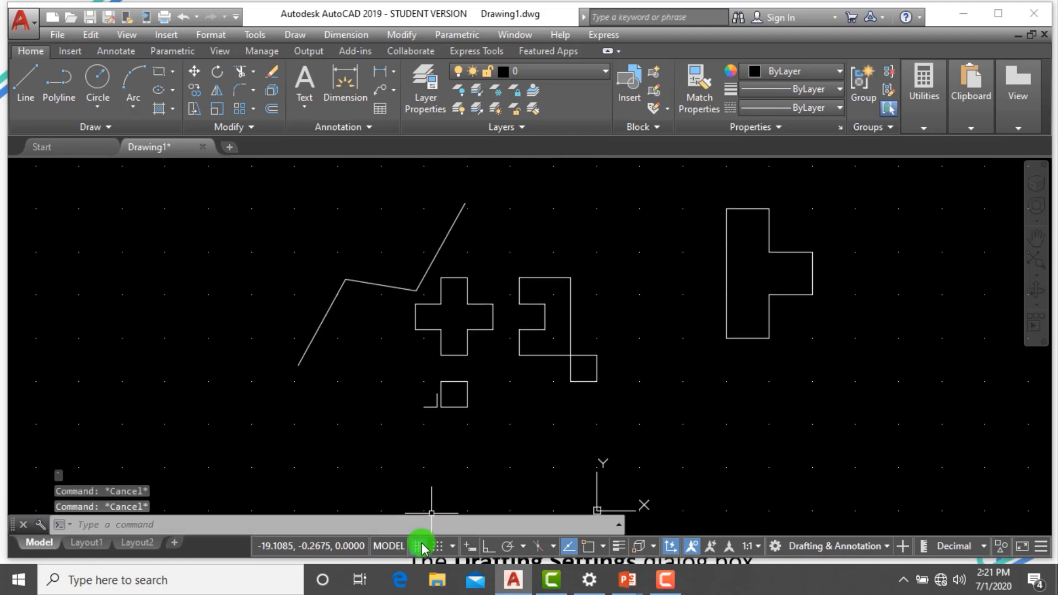
Toggle the drawing grid display off, on and off again
{"action": "left_click", "coordinate": [419, 546]}
{"action": "left_click", "coordinate": [418, 546]}
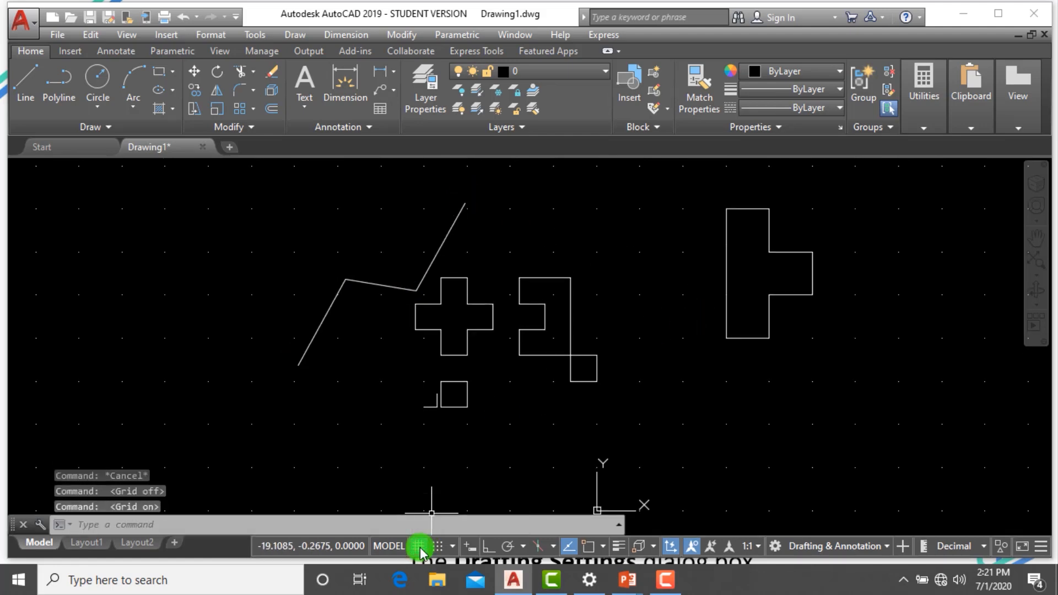
{"action": "left_click", "coordinate": [419, 546]}
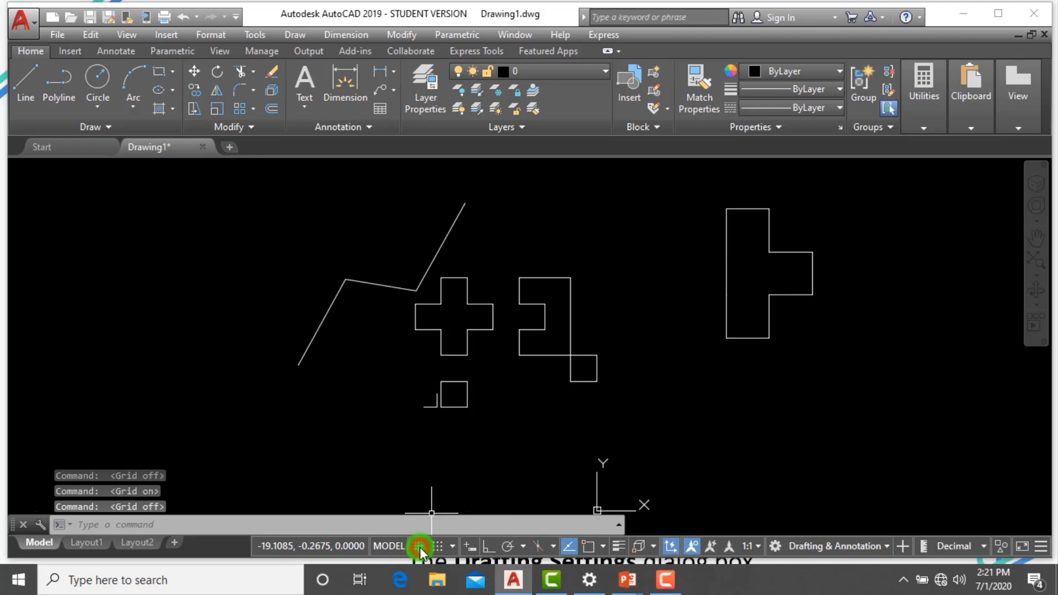
Disable the dotted grid style for 2D model space and turn the grid on in the drafting settings
{"action": "left_click", "coordinate": [454, 543]}
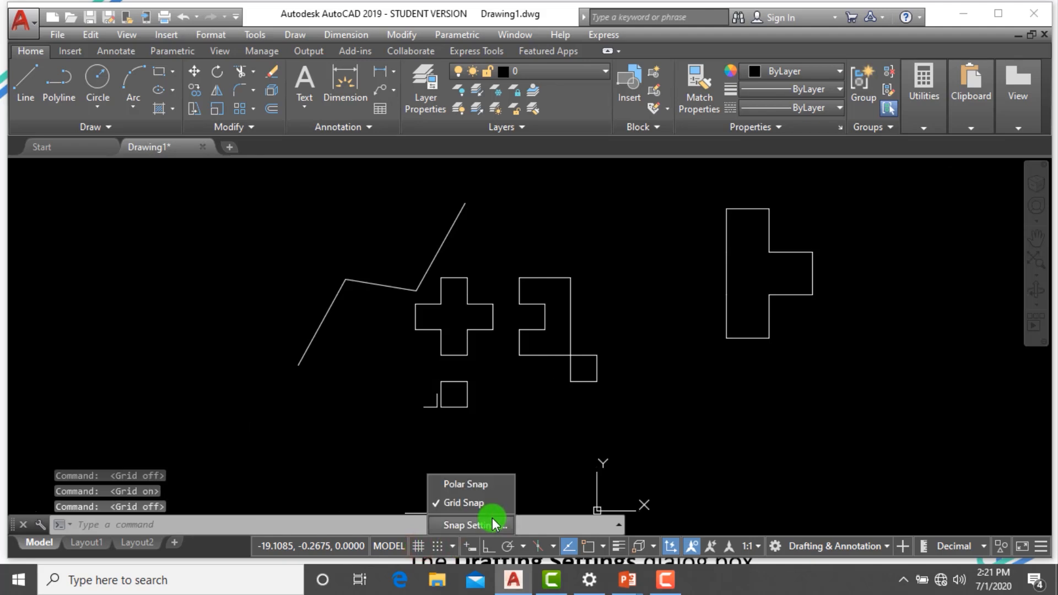
{"action": "left_click", "coordinate": [491, 518]}
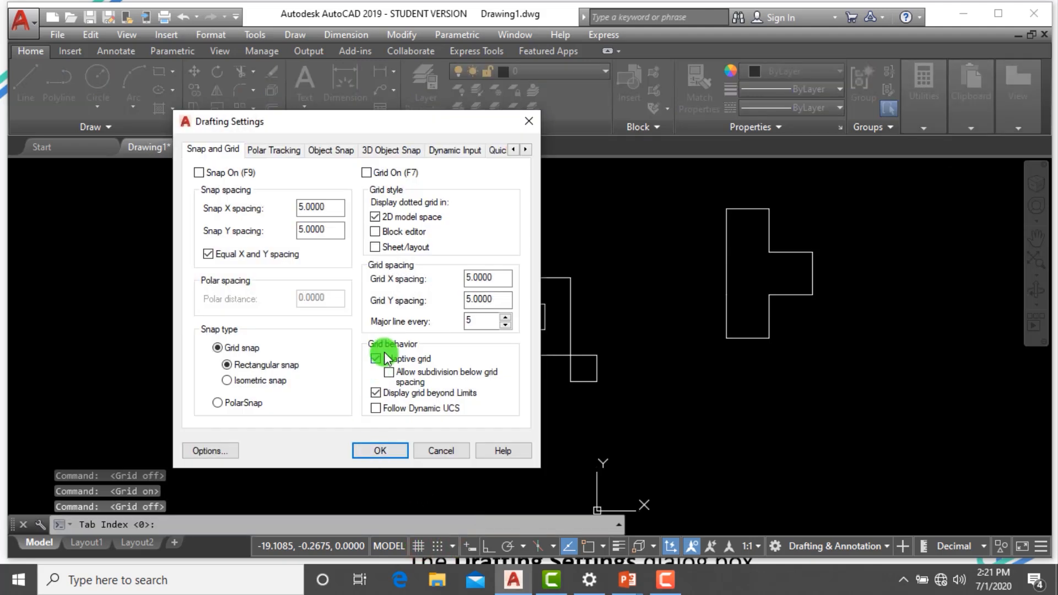
{"action": "left_click", "coordinate": [375, 217]}
{"action": "left_click", "coordinate": [367, 173]}
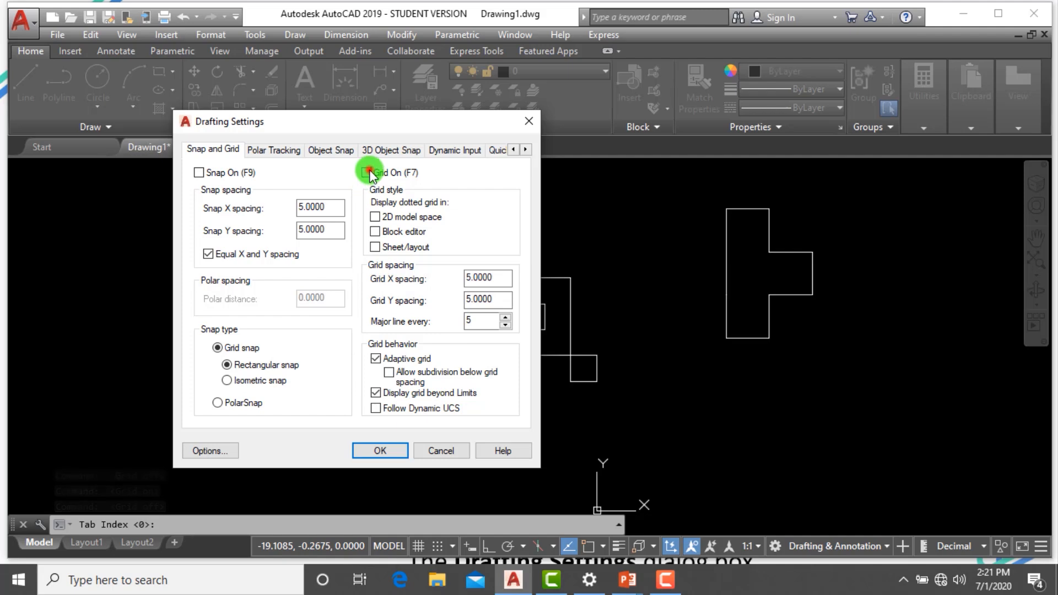
{"action": "left_click", "coordinate": [392, 453]}
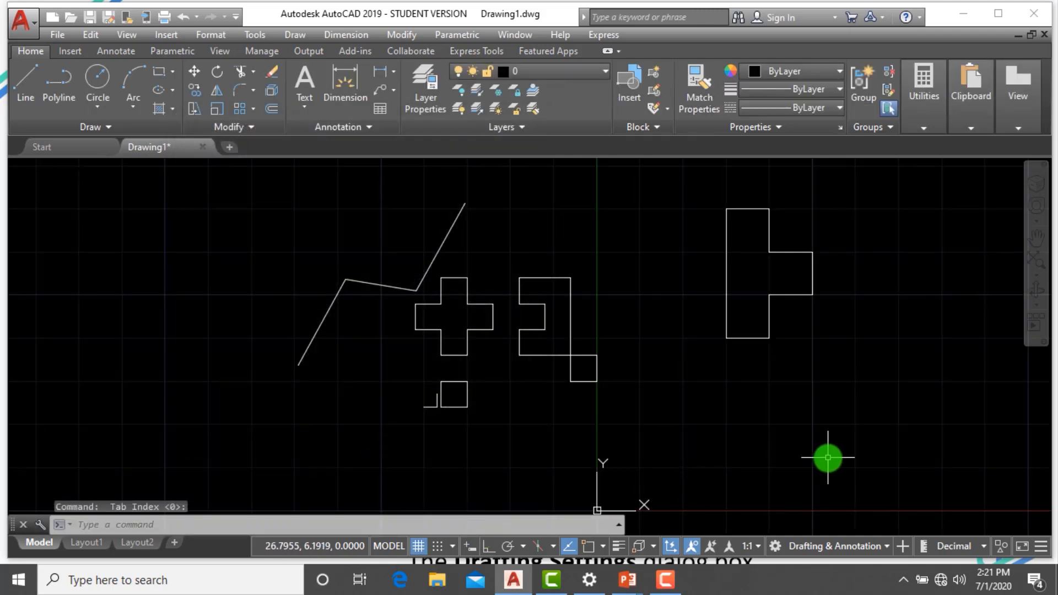
{"action": "scroll", "coordinate": [777, 418], "scroll_direction": "down", "scroll_amount": 4}
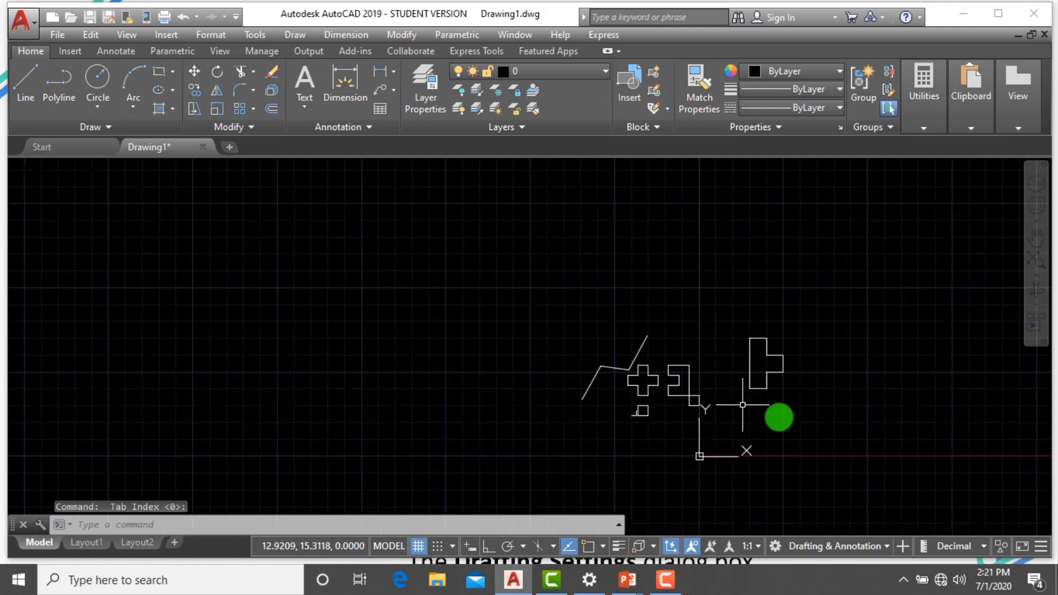
{"action": "scroll", "coordinate": [871, 419], "scroll_direction": "up", "scroll_amount": 6}
{"action": "scroll", "coordinate": [736, 384], "scroll_direction": "down", "scroll_amount": 6}
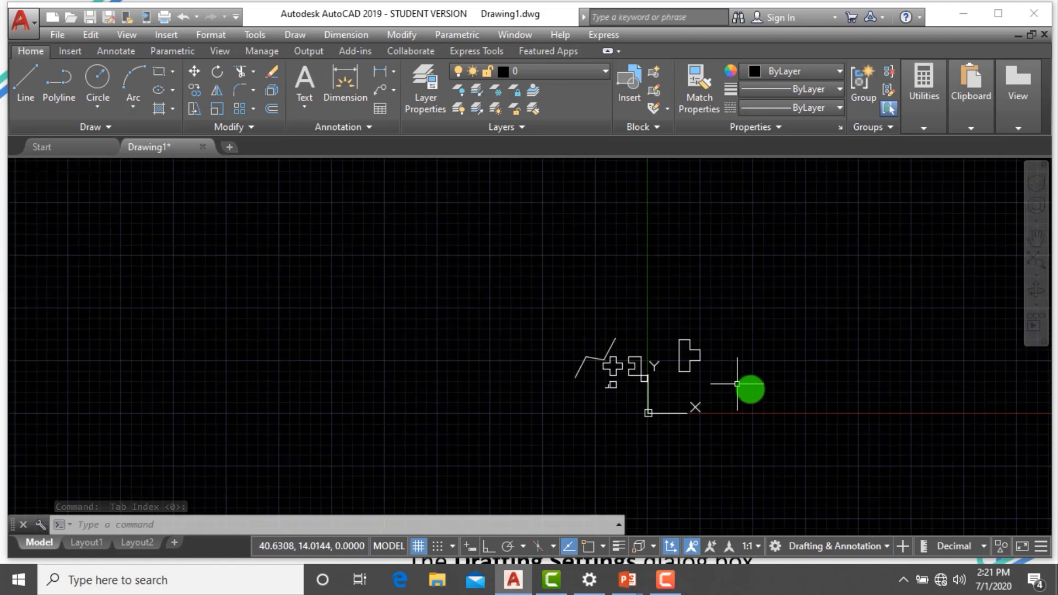
{"action": "scroll", "coordinate": [812, 402], "scroll_direction": "up", "scroll_amount": 4}
Enable the dotted grid style for 2D model space in the drafting settings
{"action": "type", "text": "ds"}
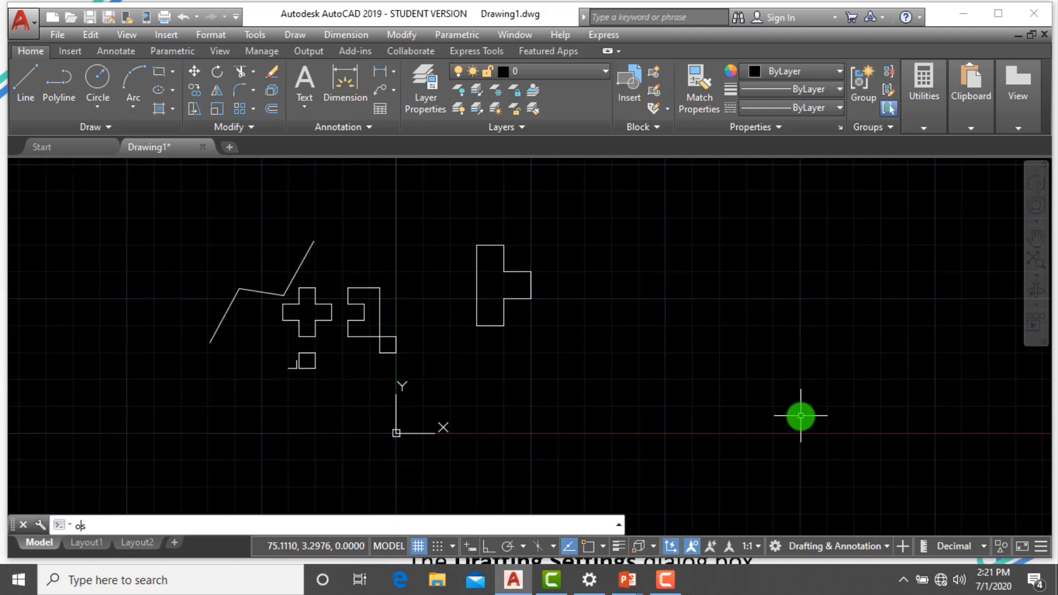
{"action": "key", "text": "Return"}
{"action": "key", "text": "Return"}
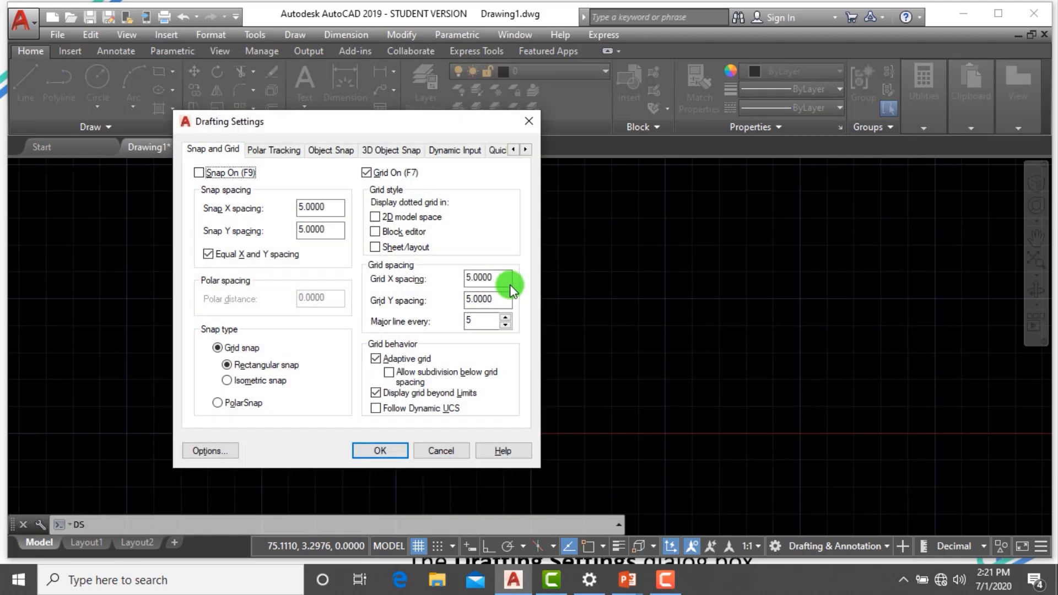
{"action": "left_click", "coordinate": [375, 218]}
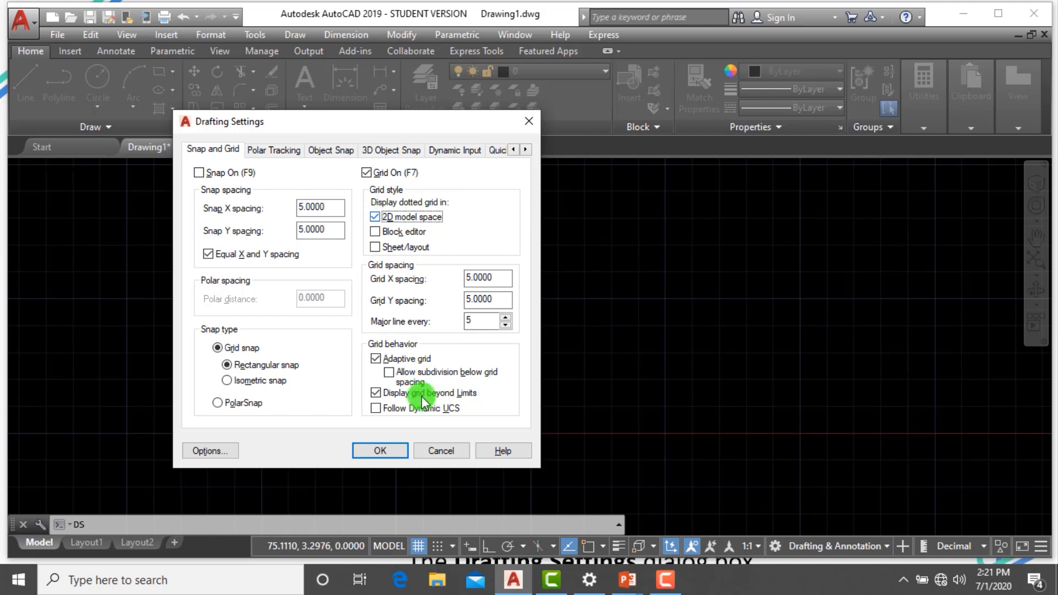
{"action": "left_click", "coordinate": [385, 452]}
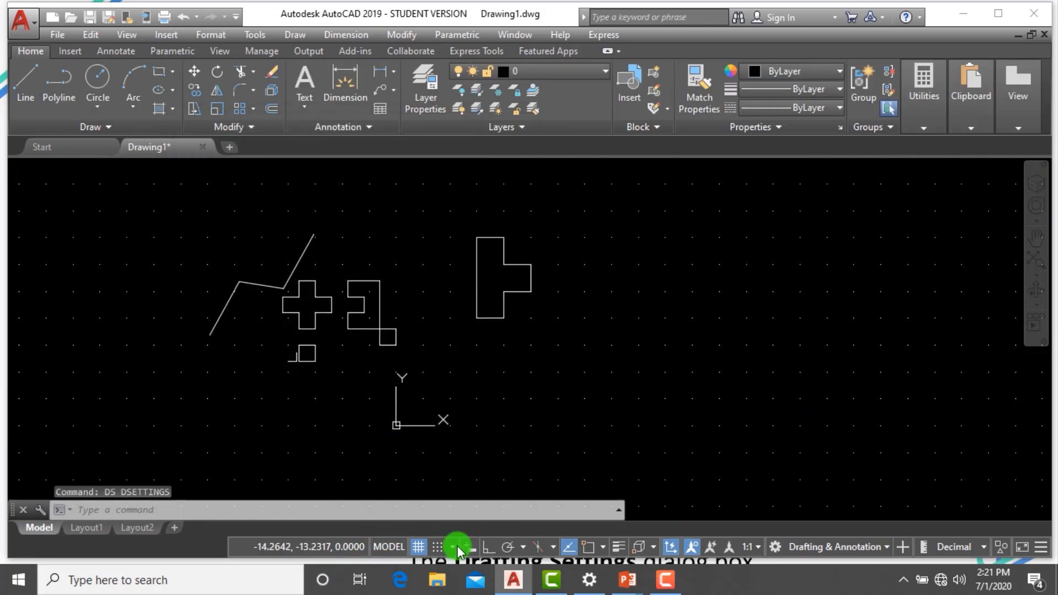
Switch 2D model space back from the dotted grid to the lined grid in the drafting settings
{"action": "left_click", "coordinate": [454, 548]}
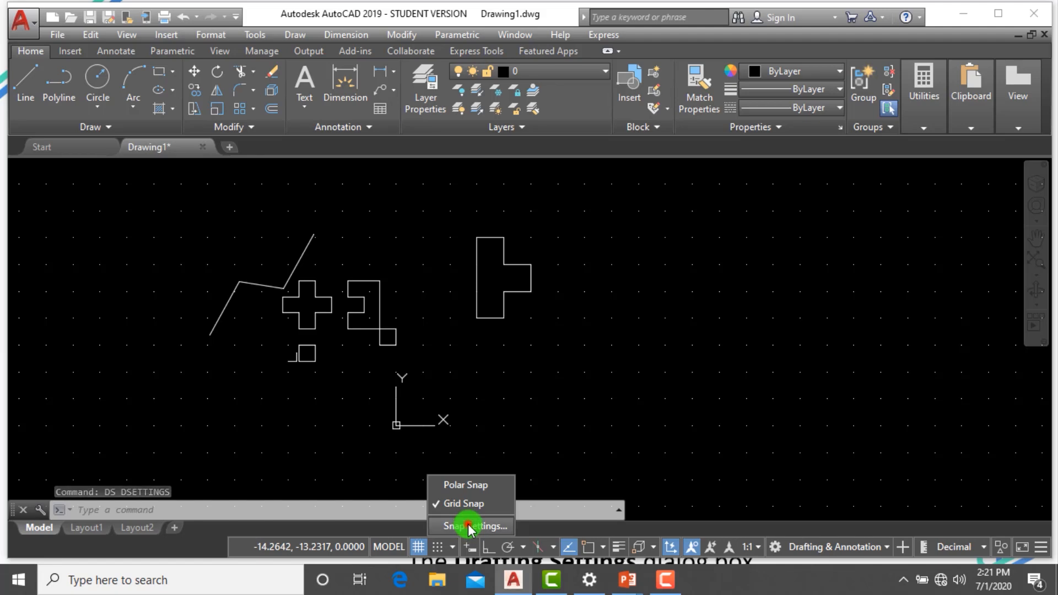
{"action": "left_click", "coordinate": [467, 526]}
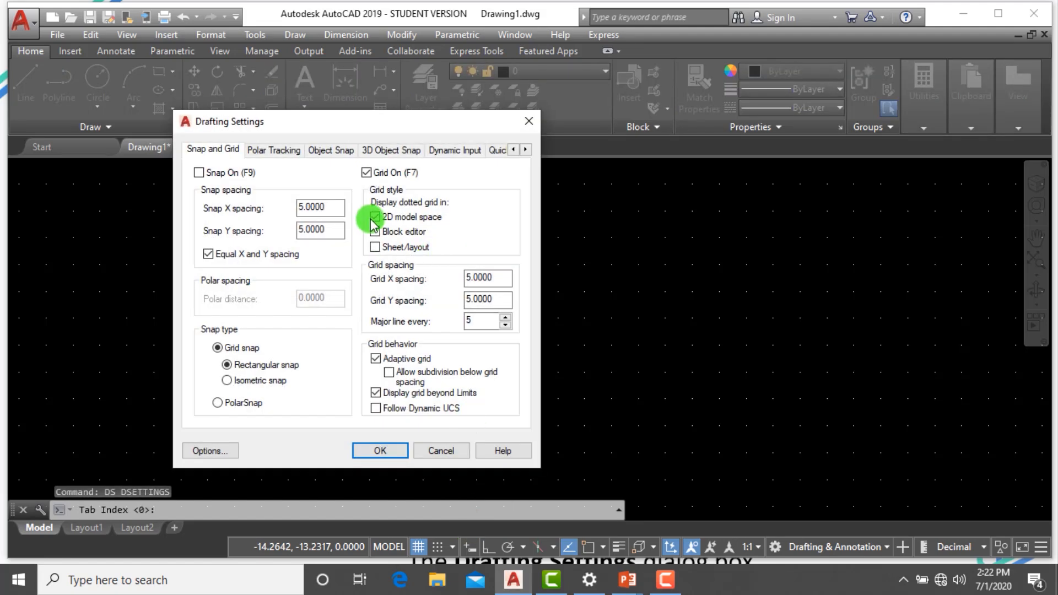
{"action": "left_click", "coordinate": [376, 217]}
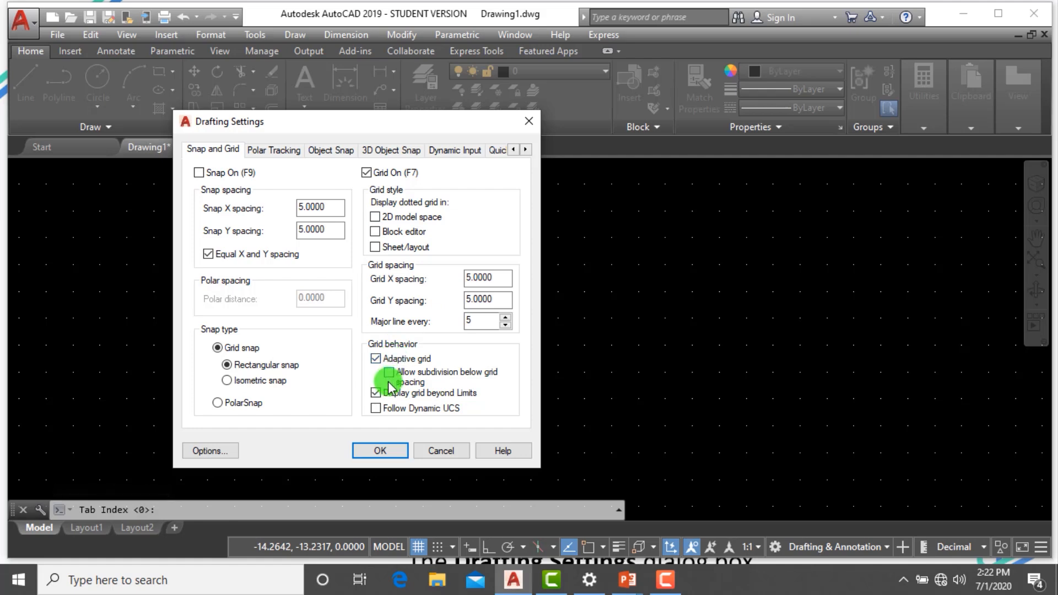
{"action": "left_click", "coordinate": [394, 455]}
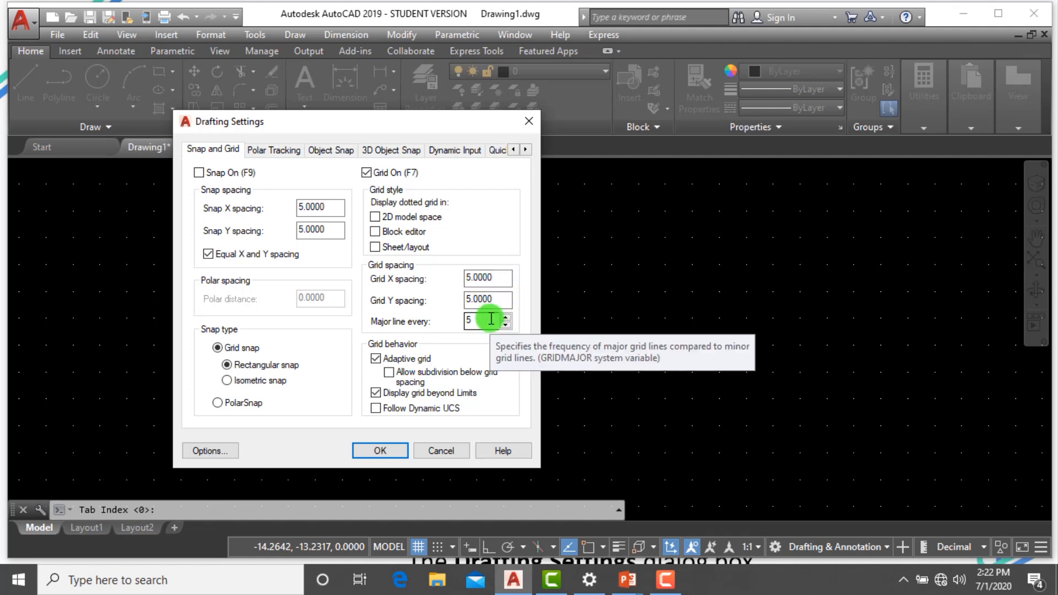
{"action": "left_click", "coordinate": [380, 450]}
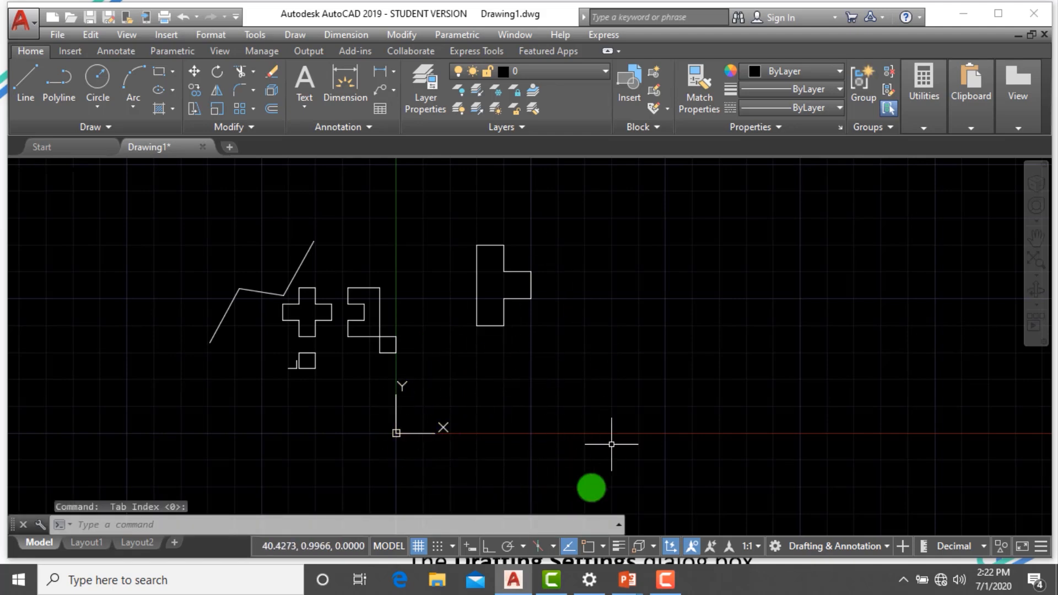
Set the major grid lines to appear every 10 lines in the drafting settings
{"action": "type", "text": "ds"}
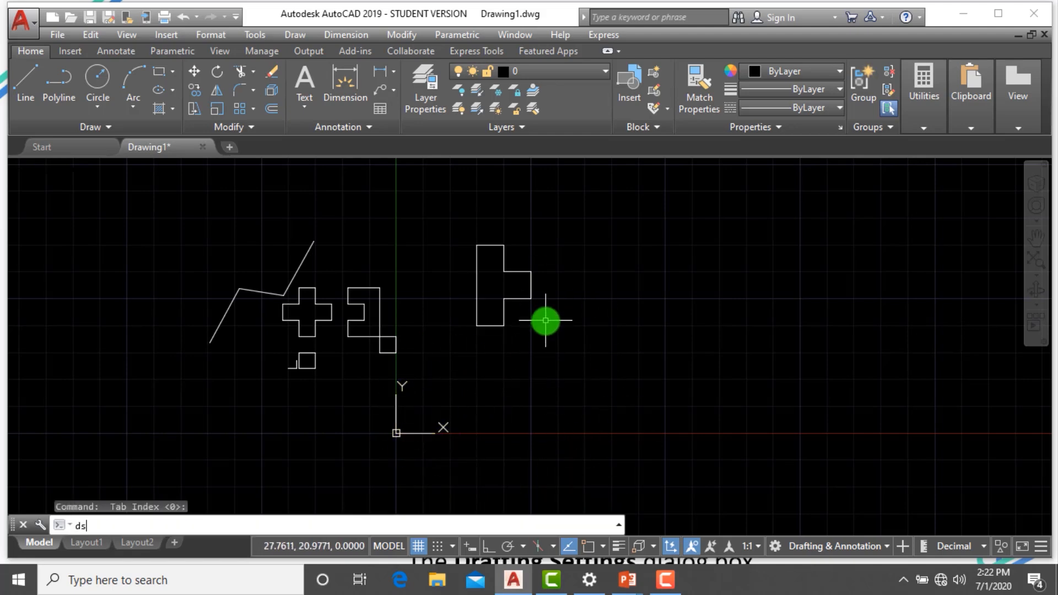
{"action": "key", "text": "Return"}
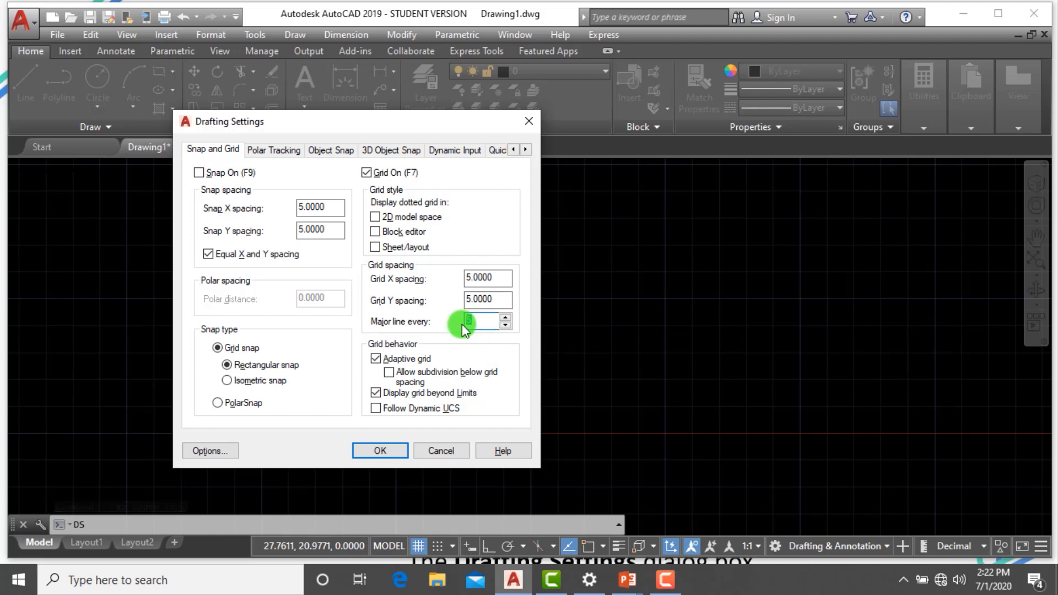
{"action": "left_click", "coordinate": [464, 324]}
{"action": "type", "text": "10"}
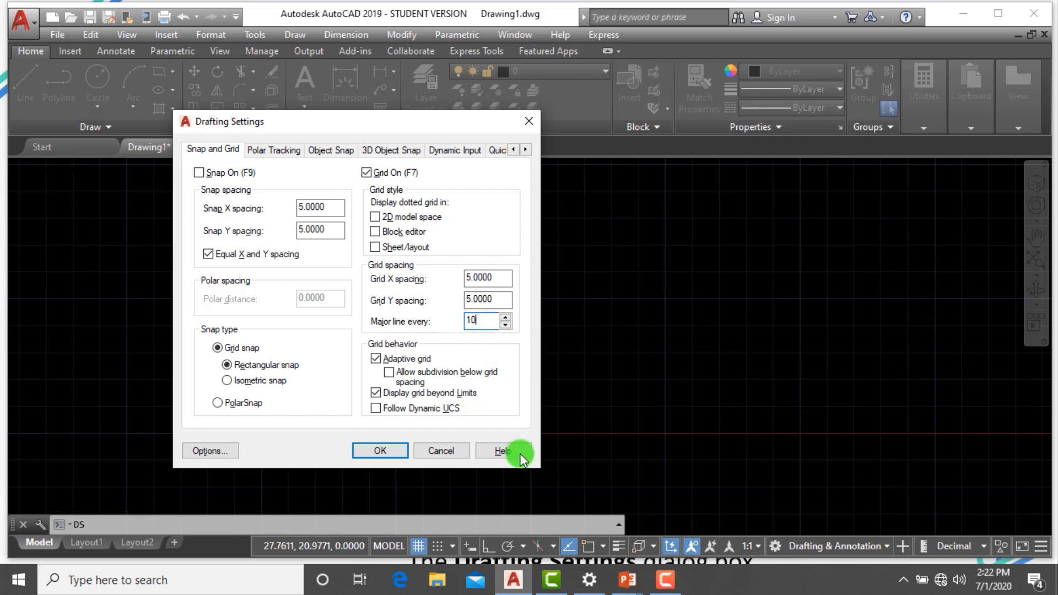
{"action": "left_click", "coordinate": [375, 454]}
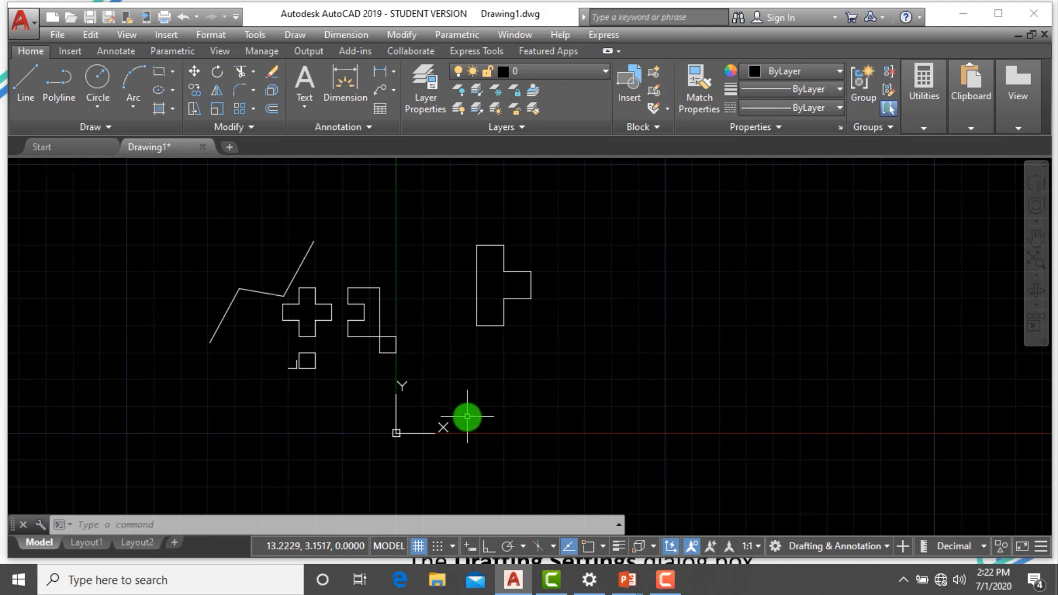
Turn snap on and set the snap spacing to 1 in X and Y in the drafting settings
{"action": "type", "text": "o"}
{"action": "type", "text": "s"}
{"action": "key", "text": "Return"}
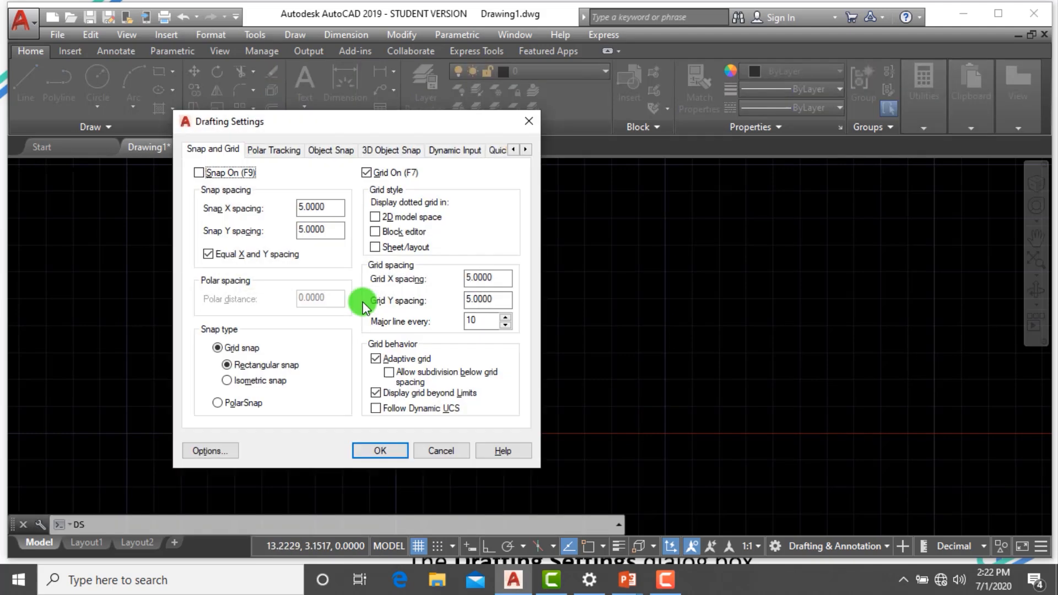
{"action": "left_click", "coordinate": [196, 173]}
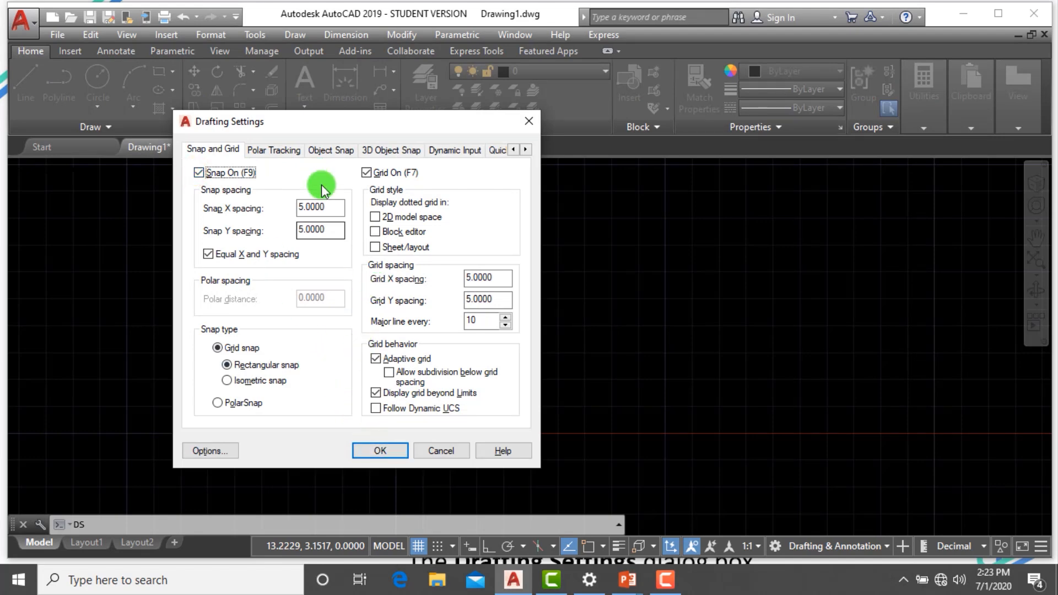
{"action": "left_click_drag", "start_coordinate": [331, 208], "coordinate": [253, 208]}
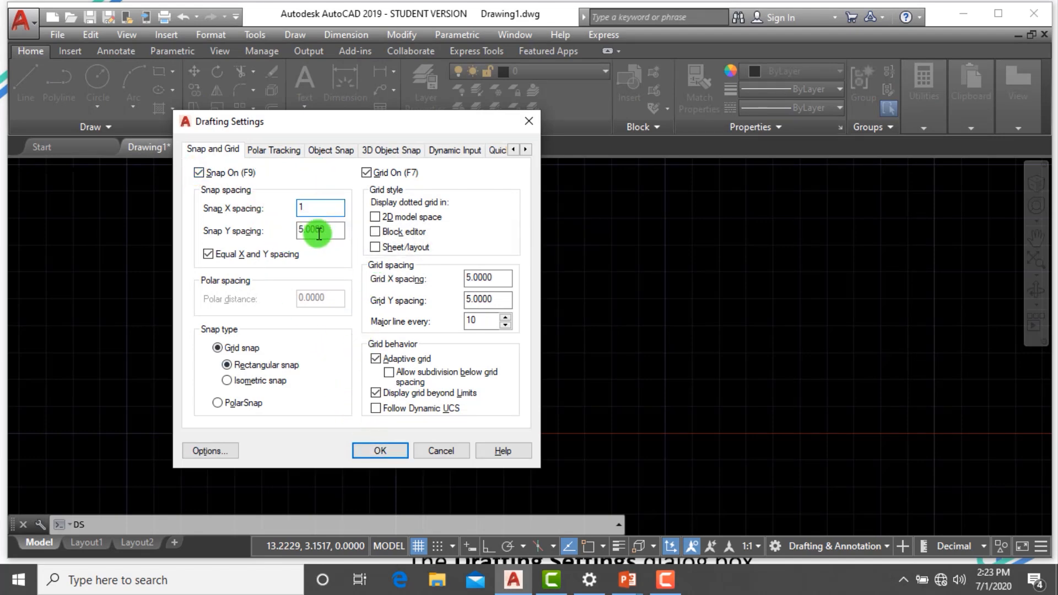
{"action": "left_click_drag", "start_coordinate": [332, 234], "coordinate": [223, 236]}
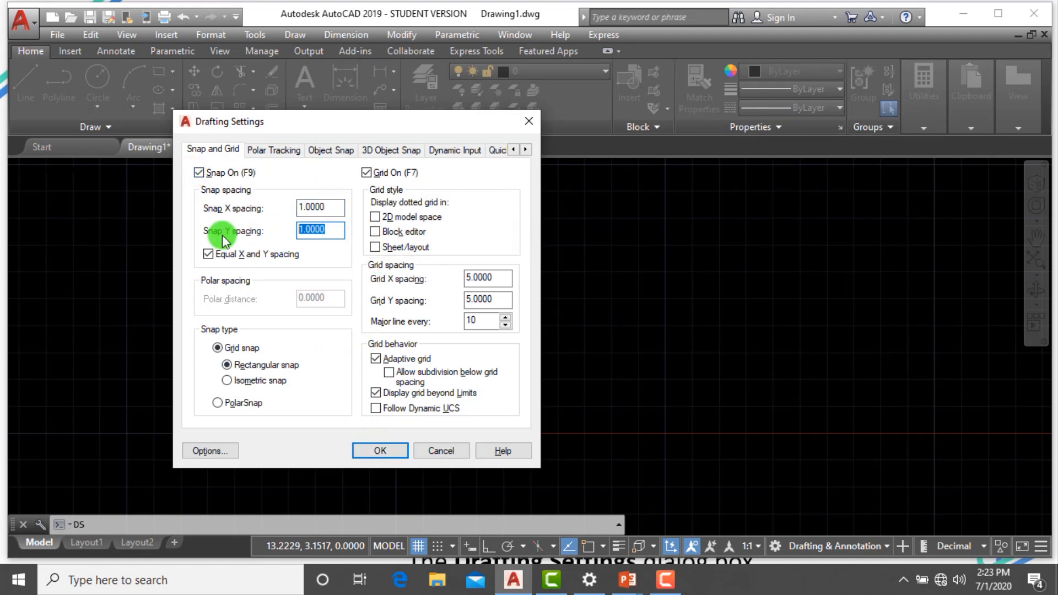
{"action": "left_click", "coordinate": [379, 450]}
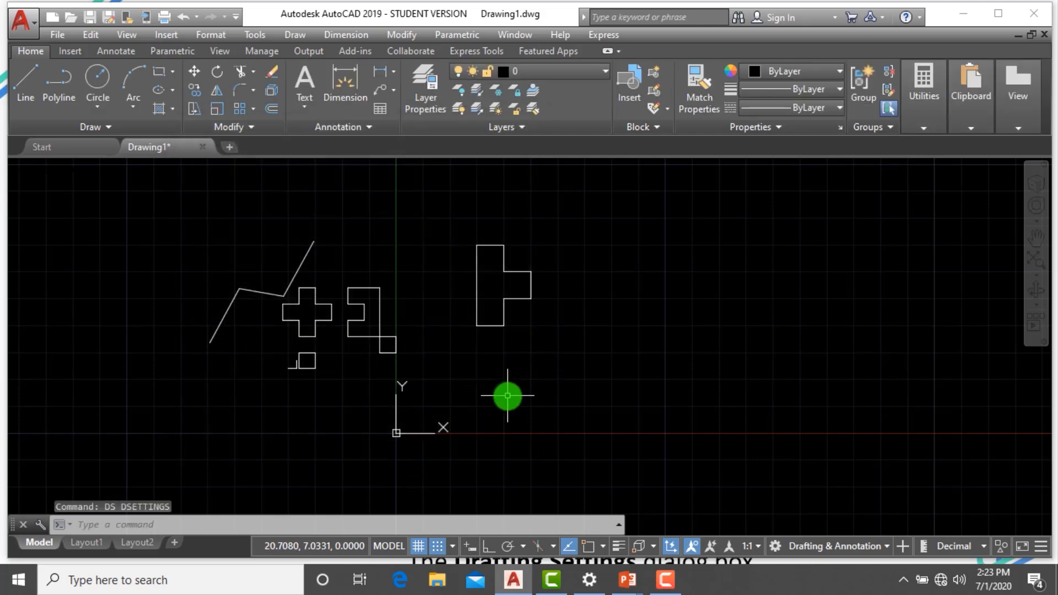
Draw an open stepped outline of four snapped lines below the sideways T, from about (19, 3) through (34, 10) to (34, 20)
{"action": "type", "text": "l"}
{"action": "key", "text": "Return"}
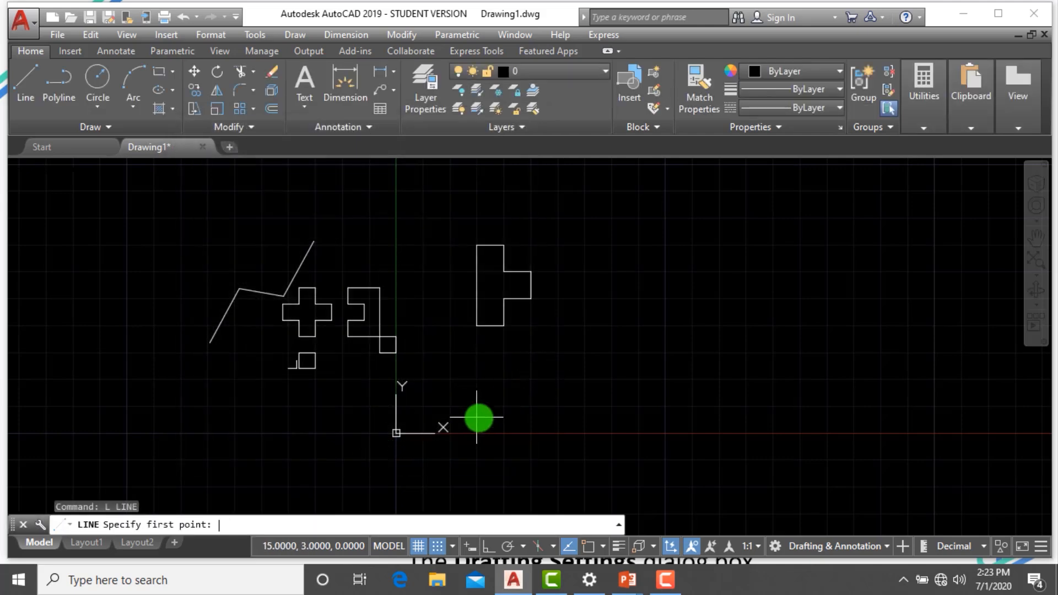
{"action": "left_click", "coordinate": [499, 417]}
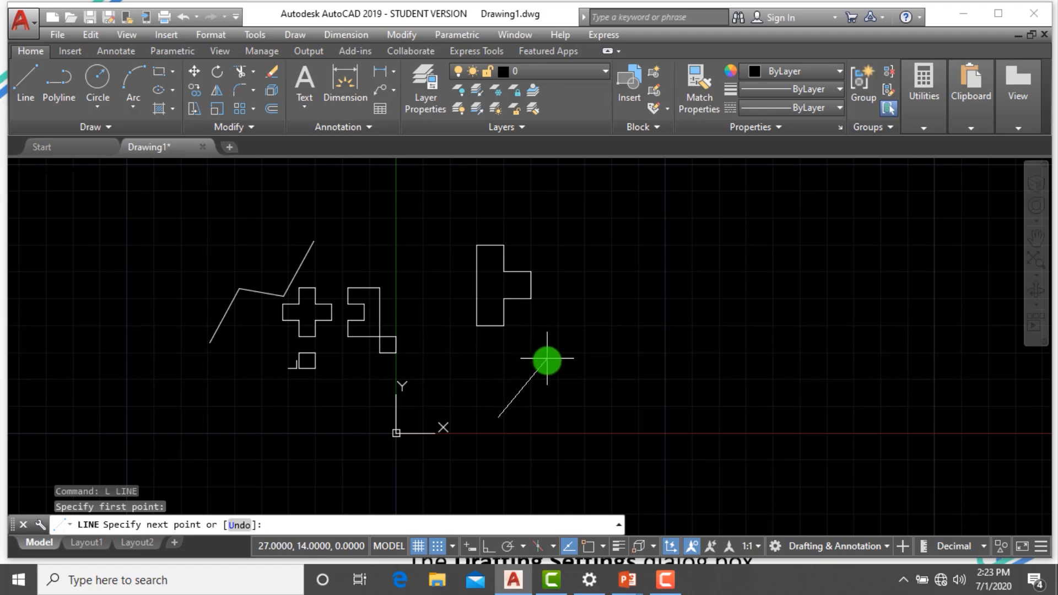
{"action": "left_click", "coordinate": [536, 417]}
{"action": "left_click", "coordinate": [537, 380]}
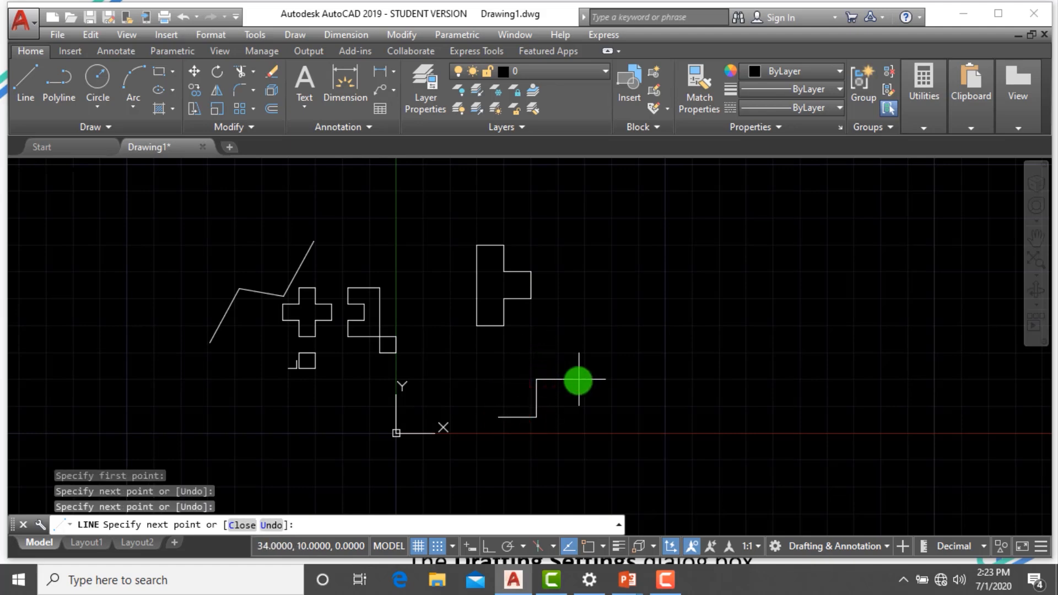
{"action": "left_click", "coordinate": [579, 379]}
{"action": "key", "text": "Escape"}
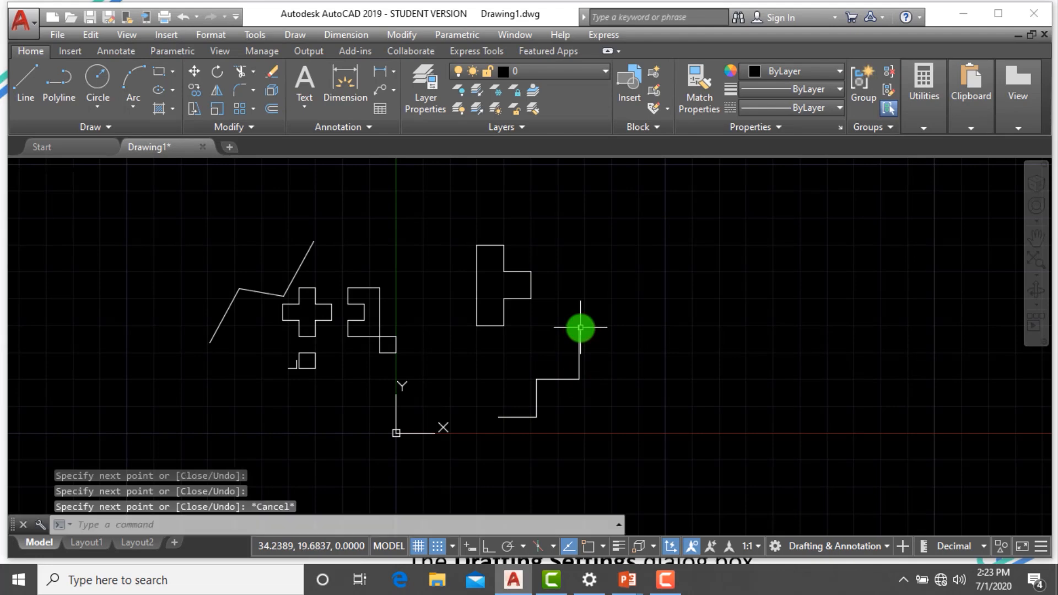
{"action": "key", "text": "Escape"}
Set the grid spacing to 1 in X and Y in the drafting settings
{"action": "type", "text": "os"}
{"action": "key", "text": "Return"}
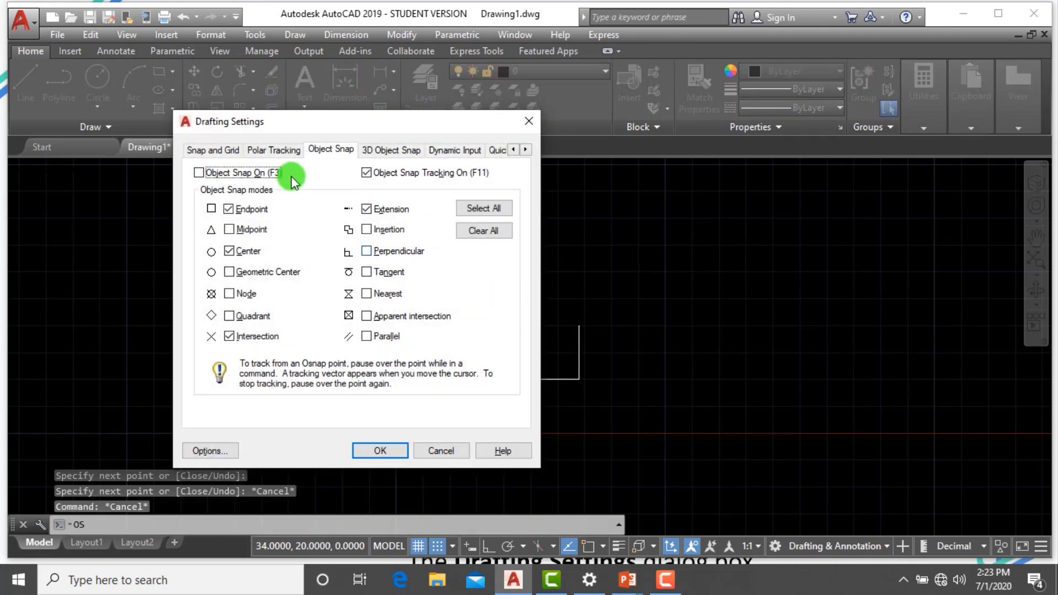
{"action": "left_click", "coordinate": [239, 152]}
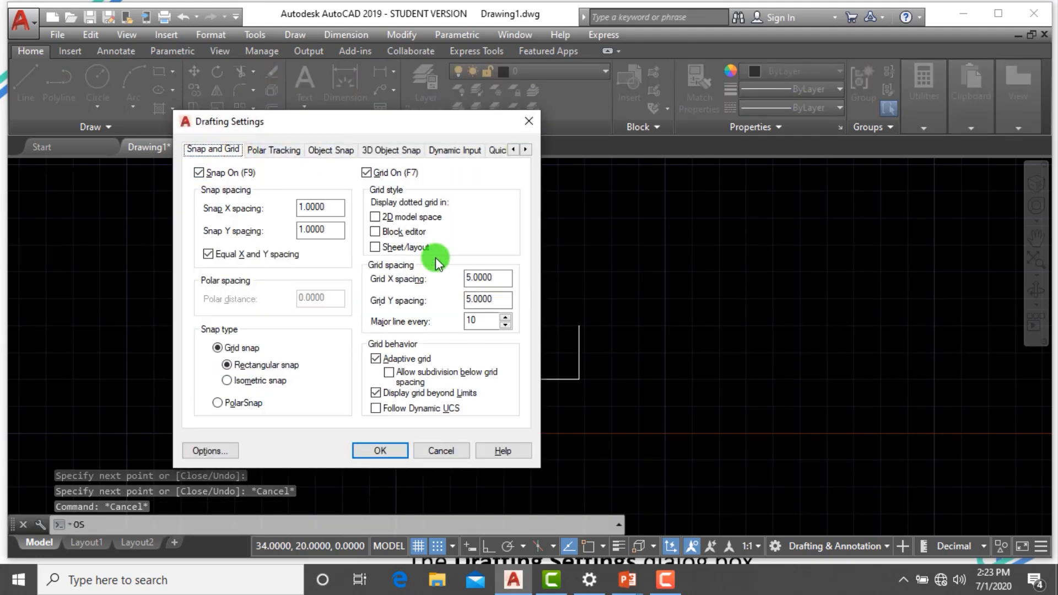
{"action": "double_click", "coordinate": [504, 277]}
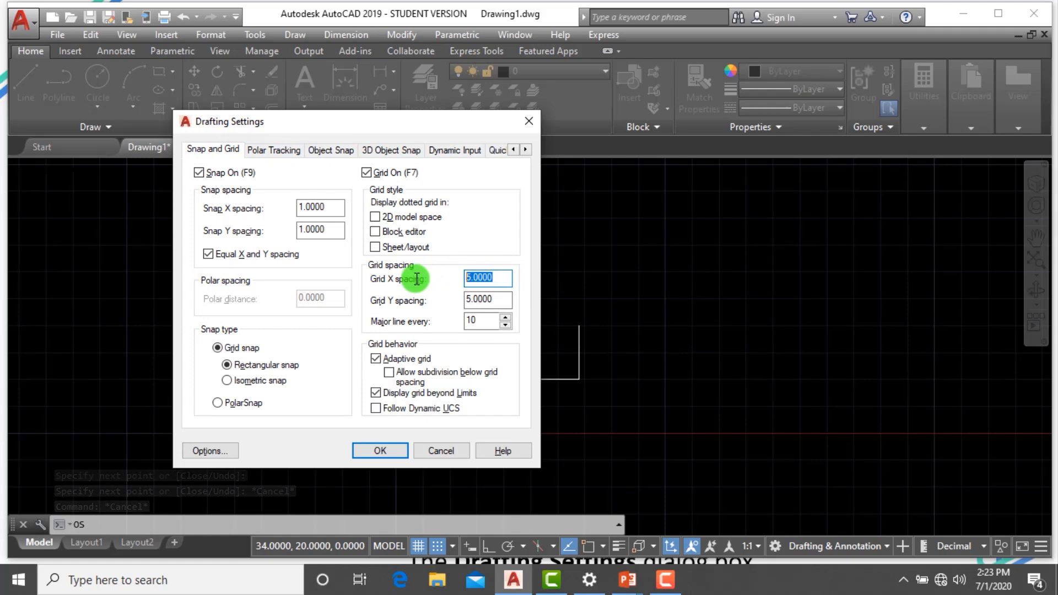
{"action": "type", "text": "1"}
{"action": "double_click", "coordinate": [503, 299]}
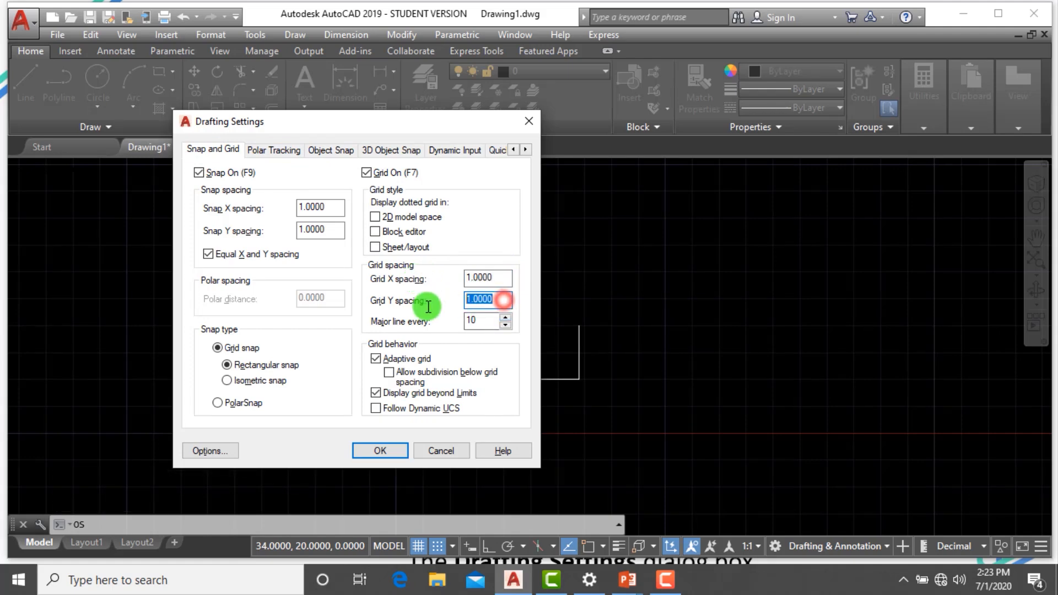
{"action": "left_click", "coordinate": [394, 451]}
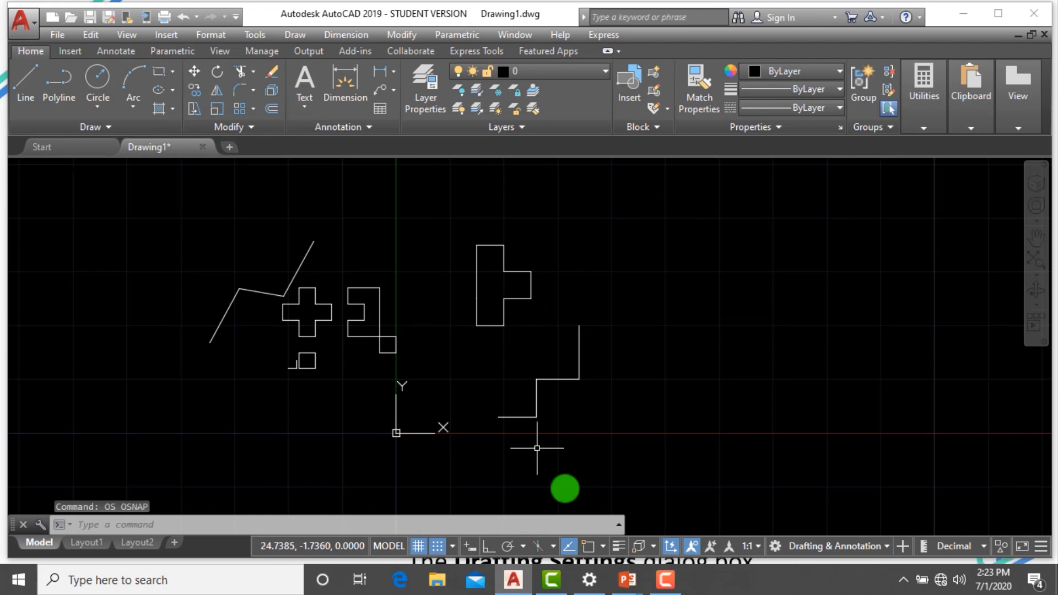
Draw an open stepped outline of six 1-unit snapped lines, starting at (115, 34) and ending at (116, 37)
{"action": "scroll", "coordinate": [540, 419], "scroll_direction": "down", "scroll_amount": 8}
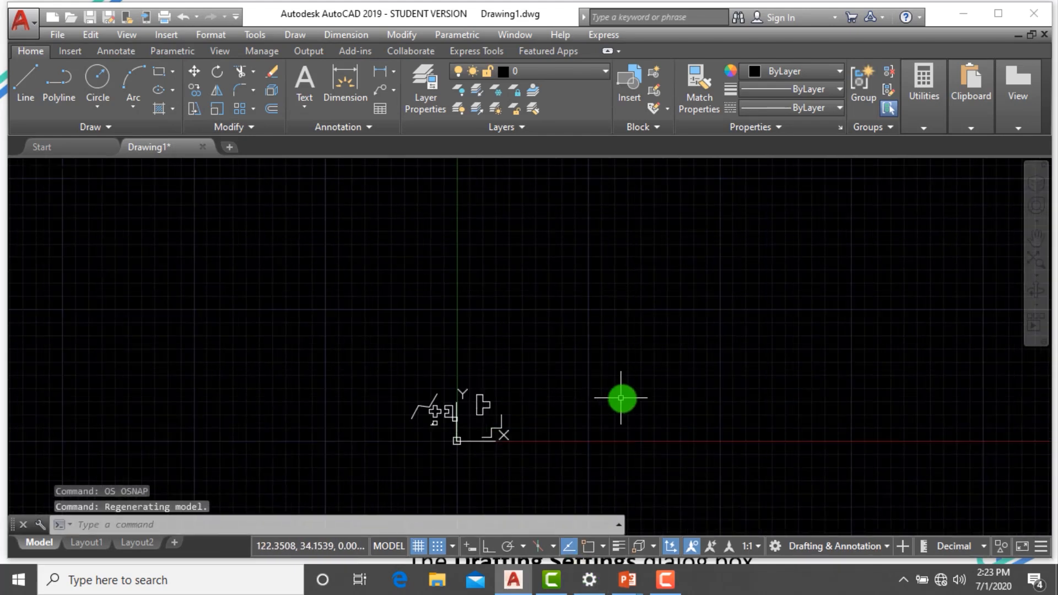
{"action": "scroll", "coordinate": [622, 397], "scroll_direction": "up", "scroll_amount": 5}
{"action": "type", "text": "l"}
{"action": "key", "text": "Return"}
{"action": "left_click", "coordinate": [600, 384]}
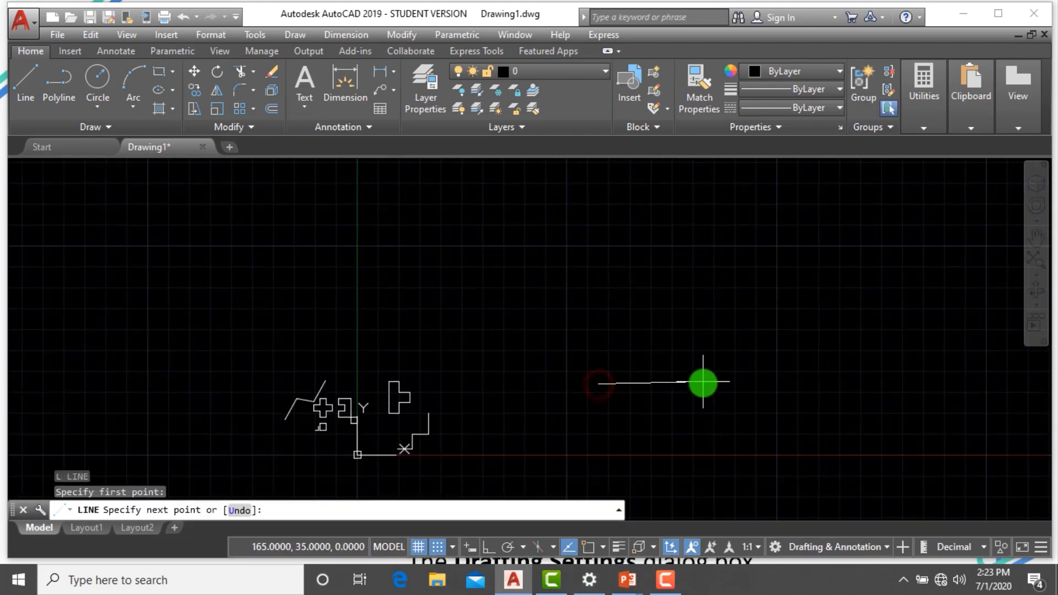
{"action": "scroll", "coordinate": [622, 382], "scroll_direction": "up", "scroll_amount": 5}
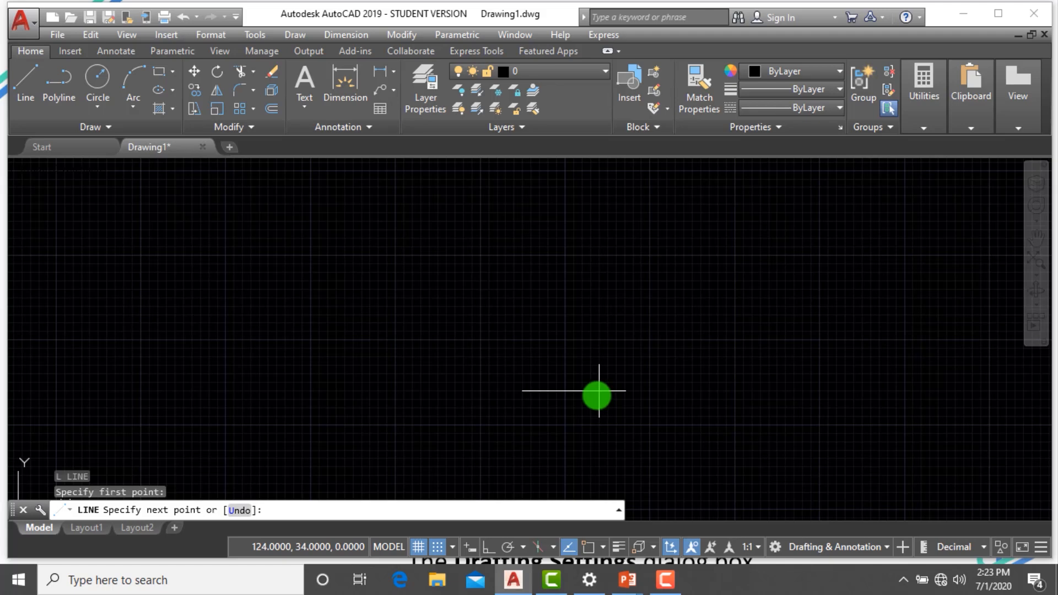
{"action": "scroll", "coordinate": [599, 391], "scroll_direction": "up", "scroll_amount": 4}
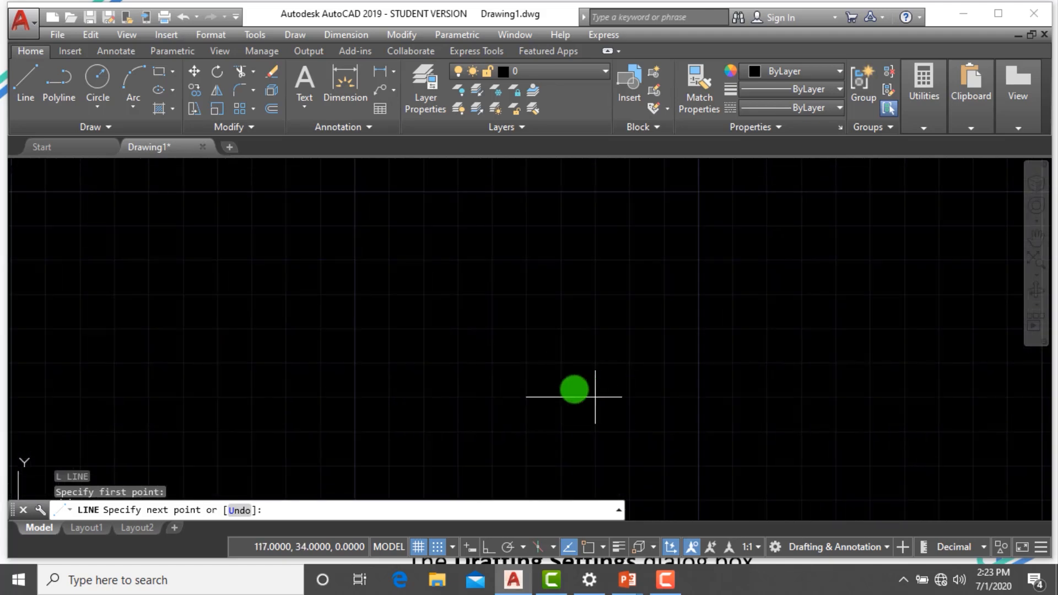
{"action": "scroll", "coordinate": [545, 386], "scroll_direction": "up", "scroll_amount": 4}
{"action": "left_click", "coordinate": [579, 419]}
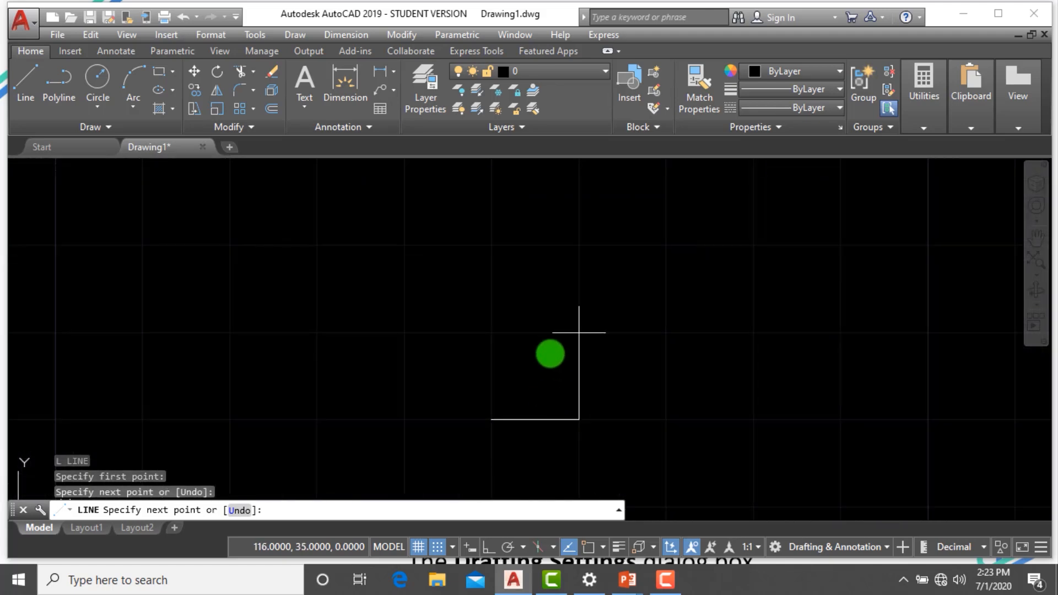
{"action": "left_click", "coordinate": [578, 333]}
{"action": "left_click", "coordinate": [666, 333]}
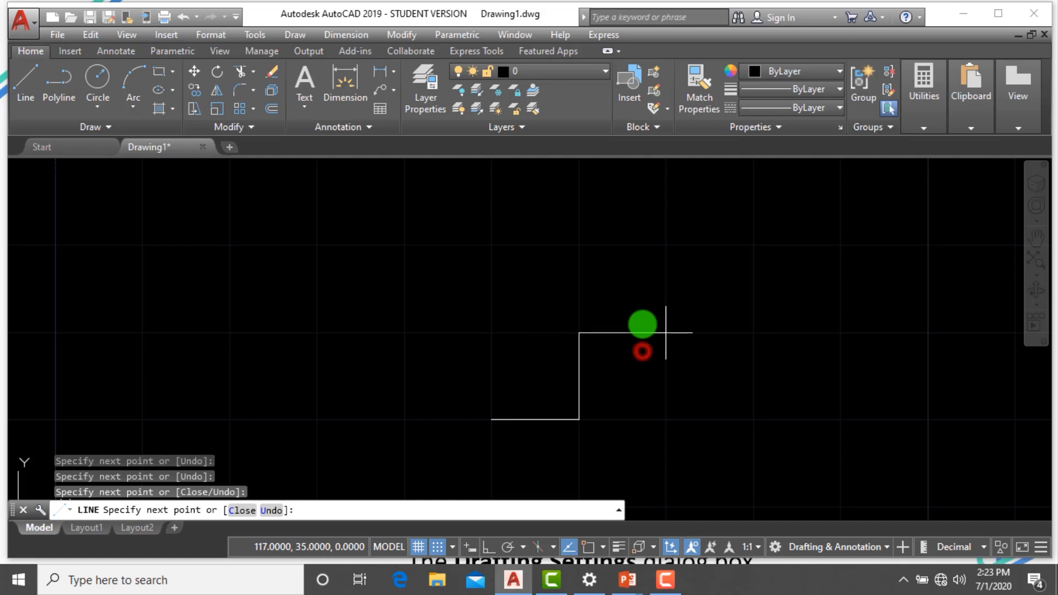
{"action": "left_click", "coordinate": [666, 244]}
{"action": "left_click", "coordinate": [578, 244]}
{"action": "scroll", "coordinate": [579, 245], "scroll_direction": "down", "scroll_amount": 5}
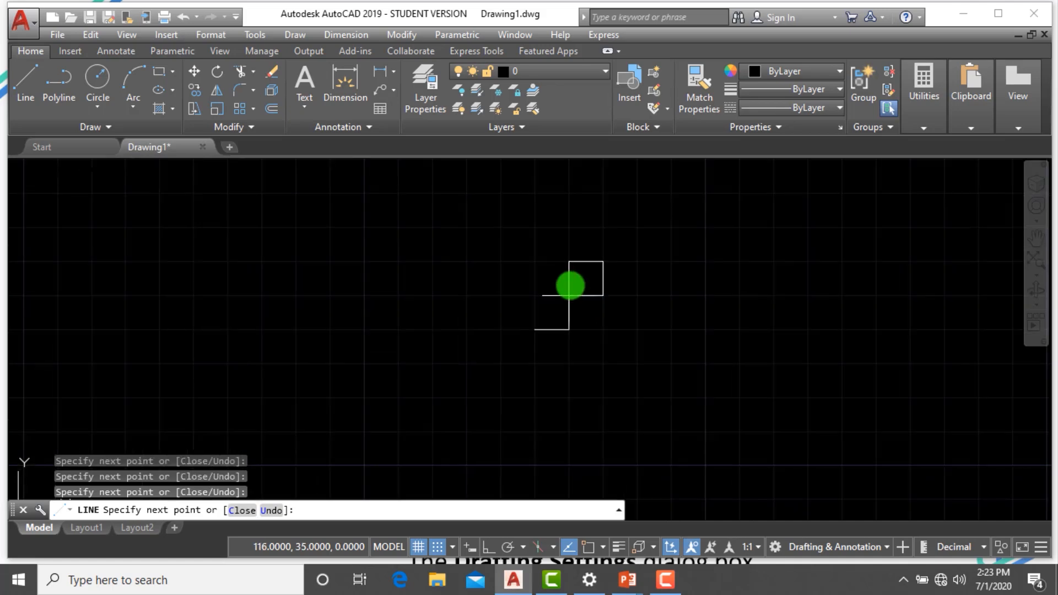
{"action": "left_click", "coordinate": [569, 249]}
{"action": "key", "text": "Escape"}
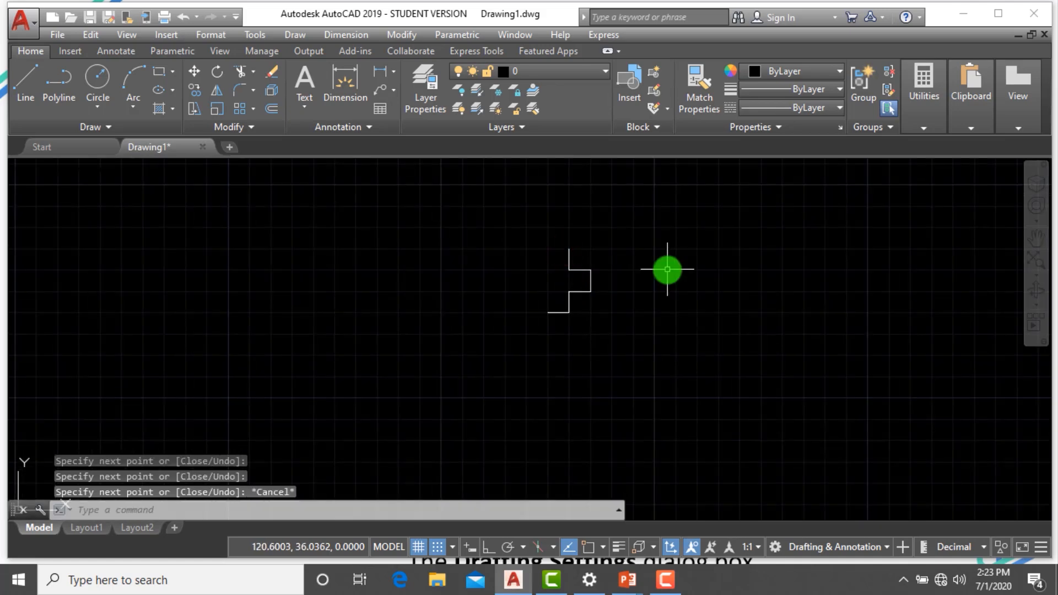
{"action": "key", "text": "Escape"}
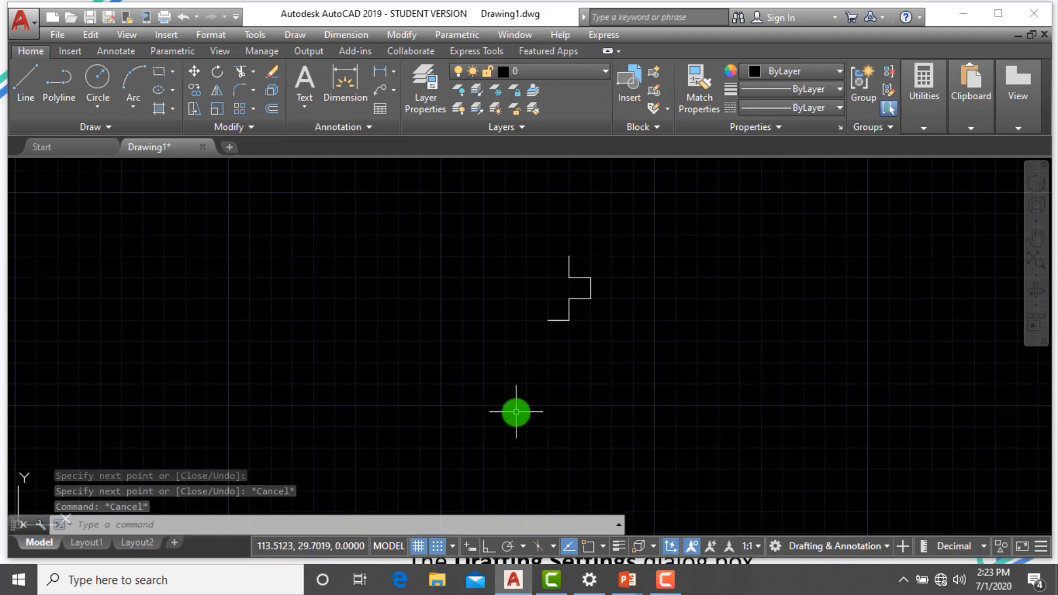
Draw an open inverted U of three 1-unit snapped lines from (110, 30) up, across and down to (111, 30)
{"action": "type", "text": "l"}
{"action": "key", "text": "Return"}
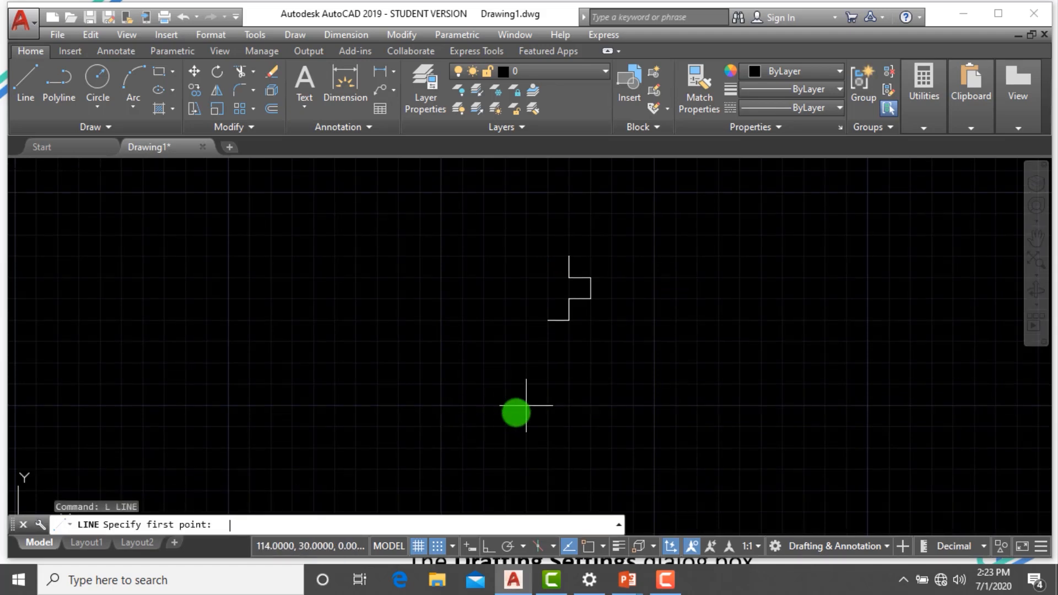
{"action": "left_click", "coordinate": [441, 406]}
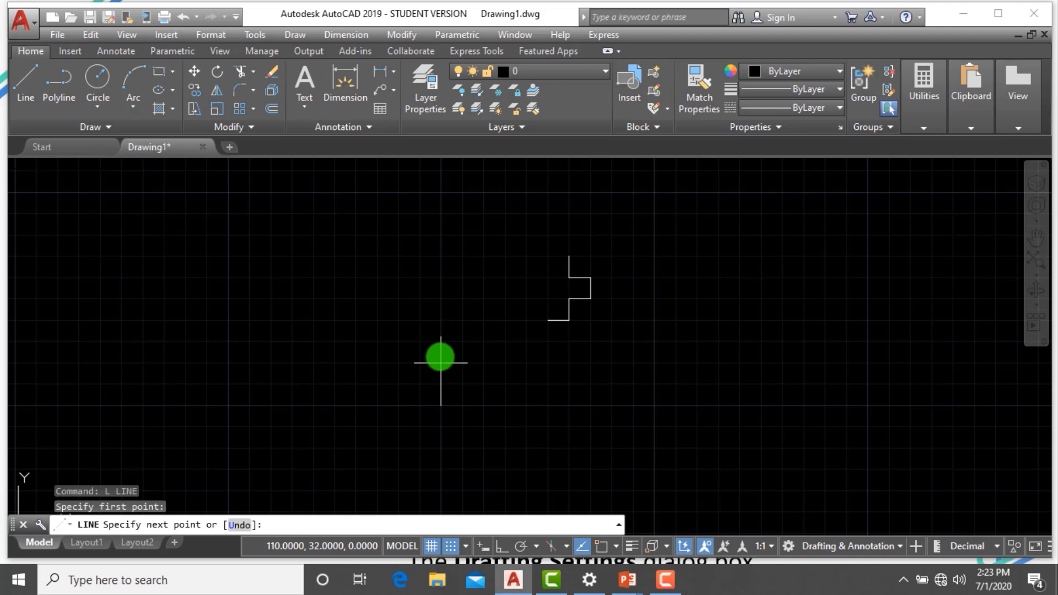
{"action": "left_click", "coordinate": [441, 384]}
{"action": "left_click", "coordinate": [463, 384]}
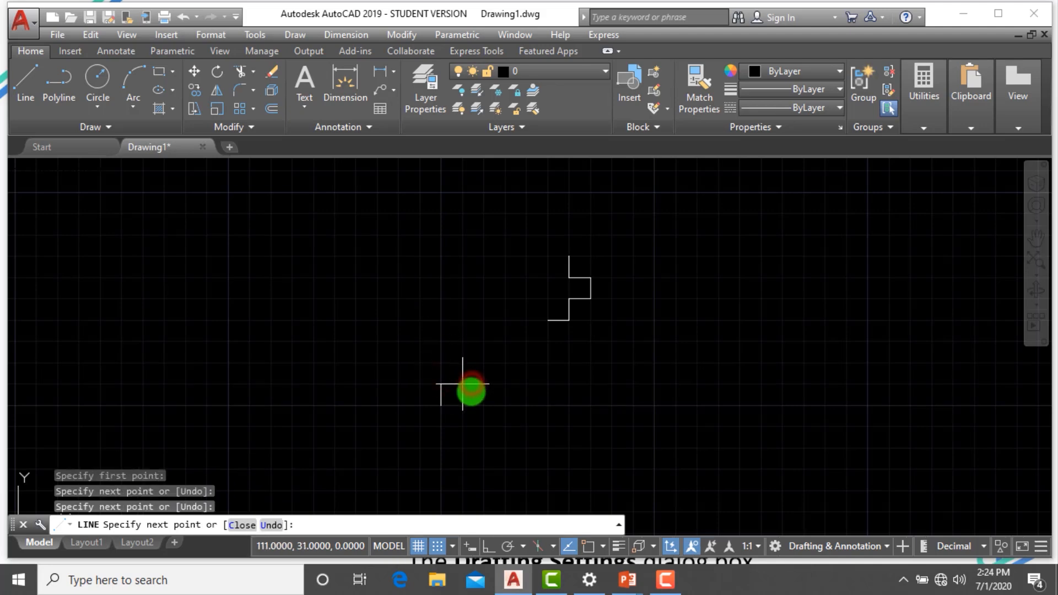
{"action": "left_click", "coordinate": [463, 406]}
{"action": "key", "text": "Escape"}
{"action": "key", "text": "Escape"}
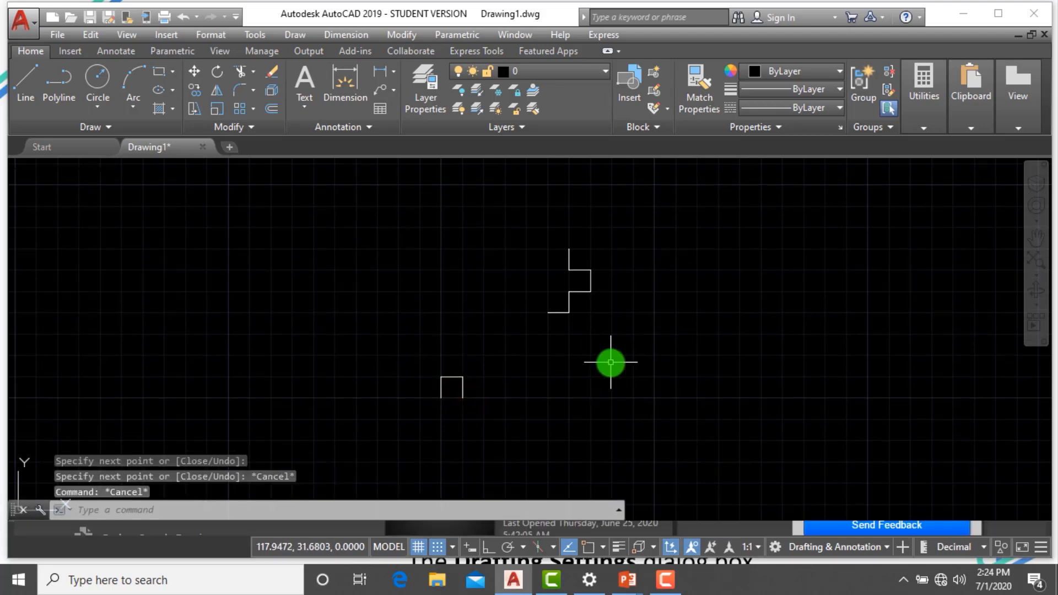
Erase all the test lines and shapes in the drawing
{"action": "scroll", "coordinate": [552, 354], "scroll_direction": "down", "scroll_amount": 5}
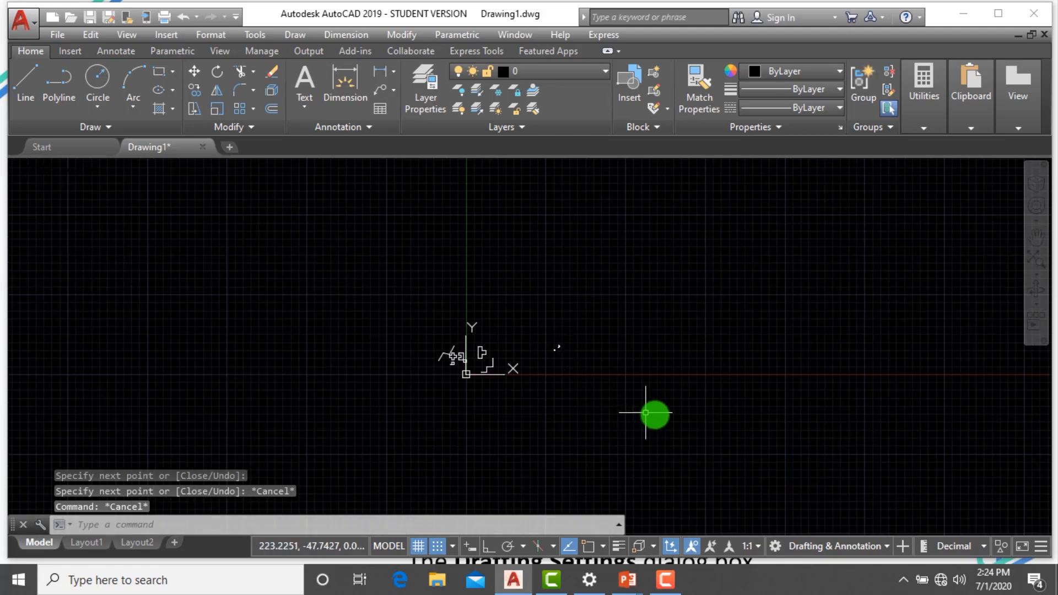
{"action": "left_click", "coordinate": [646, 413]}
{"action": "left_click", "coordinate": [403, 328]}
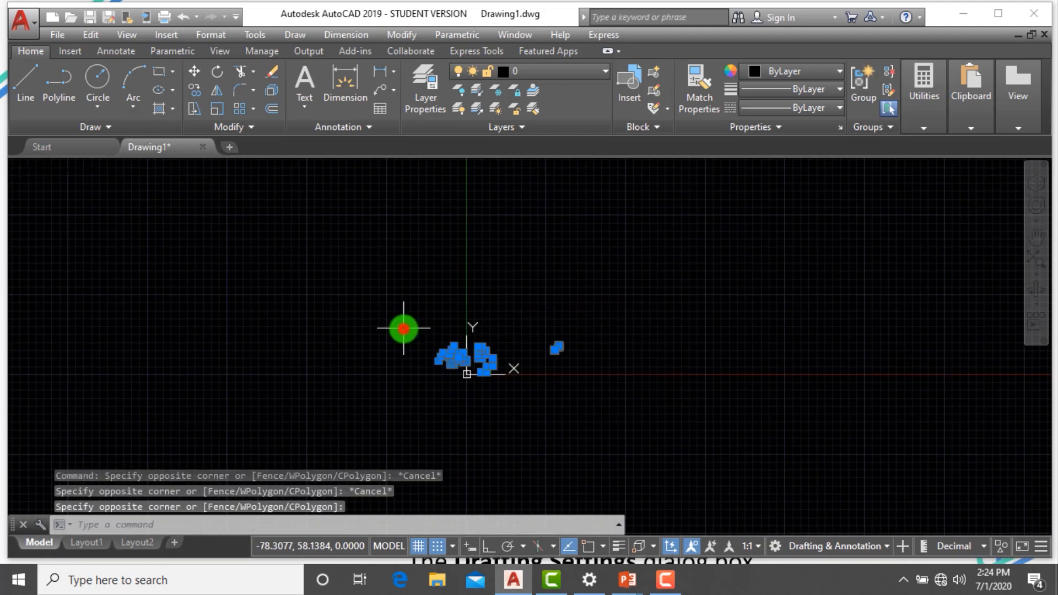
{"action": "type", "text": "e"}
{"action": "key", "text": "Return"}
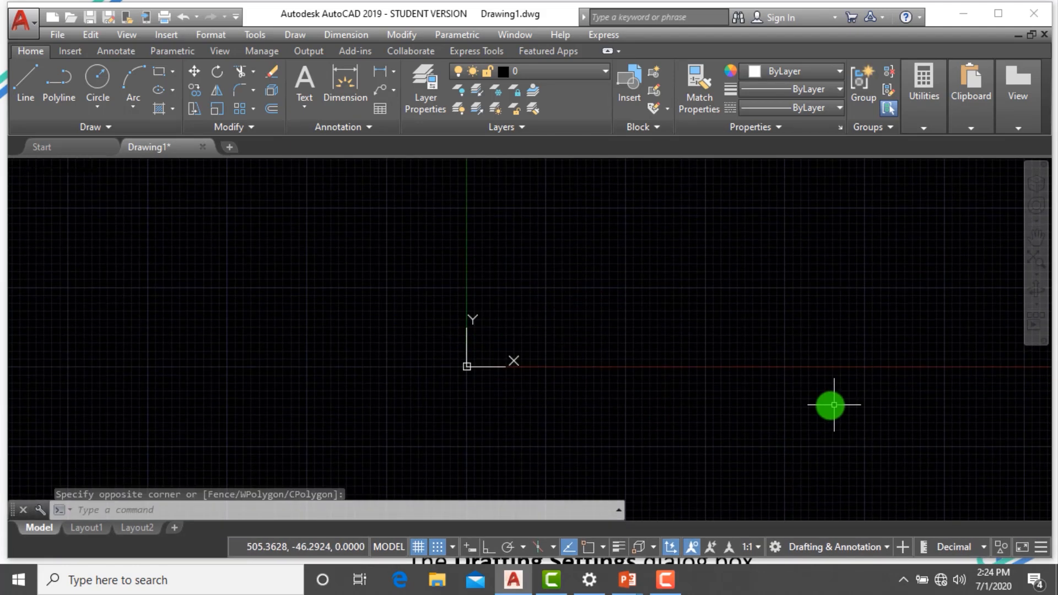
Turn the grid display off, and turn it back on by setting the GRIDMODE variable to 1
{"action": "scroll", "coordinate": [625, 320], "scroll_direction": "up", "scroll_amount": 6}
{"action": "scroll", "coordinate": [622, 334], "scroll_direction": "down", "scroll_amount": 3}
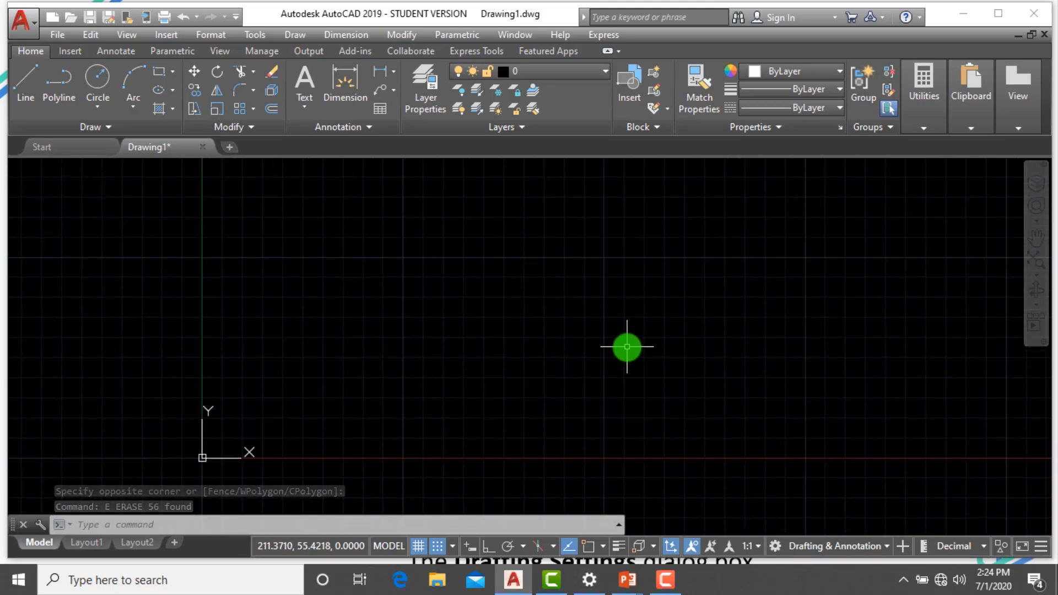
{"action": "left_click", "coordinate": [417, 546]}
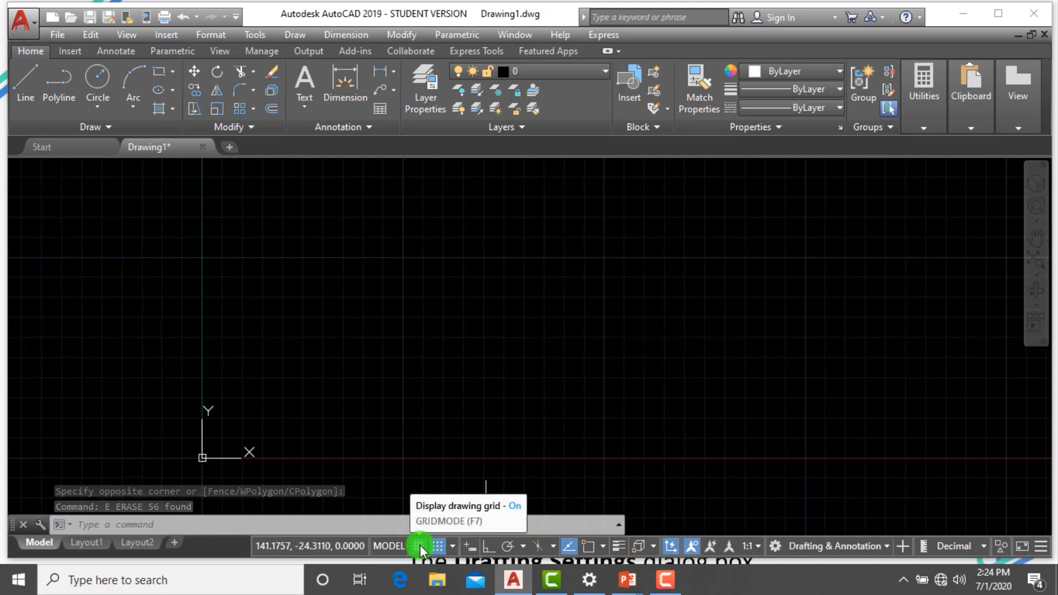
{"action": "left_click", "coordinate": [272, 525]}
{"action": "type", "text": "gr"}
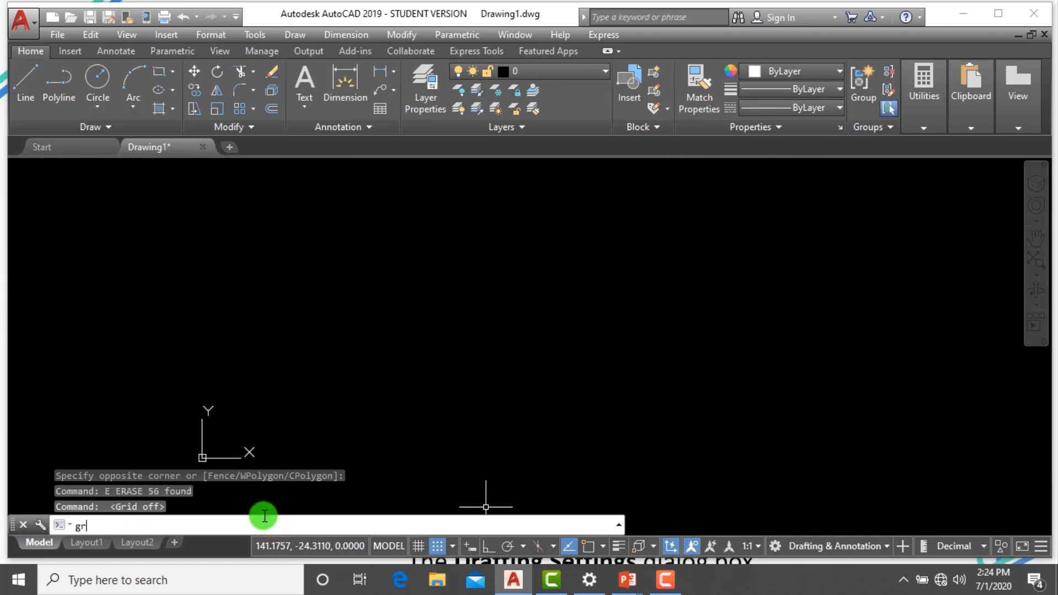
{"action": "type", "text": "idmo"}
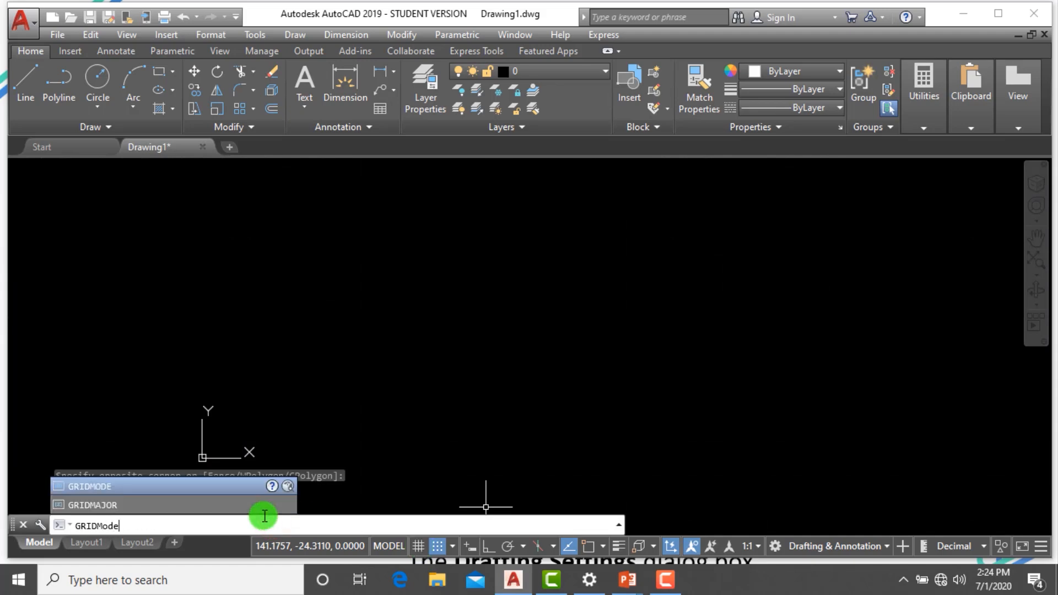
{"action": "type", "text": "de"}
{"action": "key", "text": "Return"}
{"action": "type", "text": "1"}
{"action": "key", "text": "Return"}
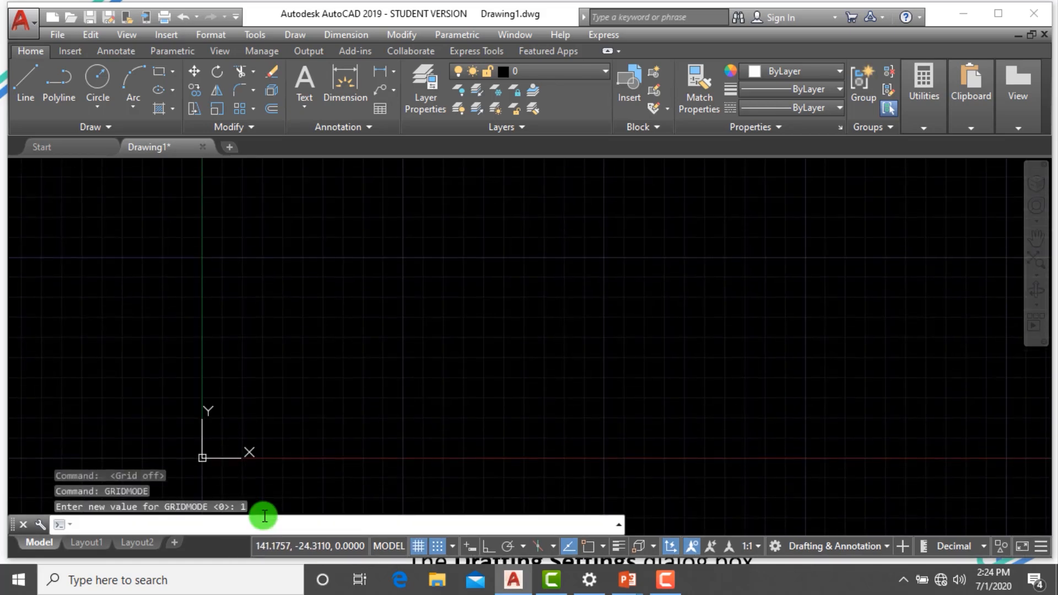
Hide the grid by setting the GRIDMODE variable to 0
{"action": "type", "text": "gr"}
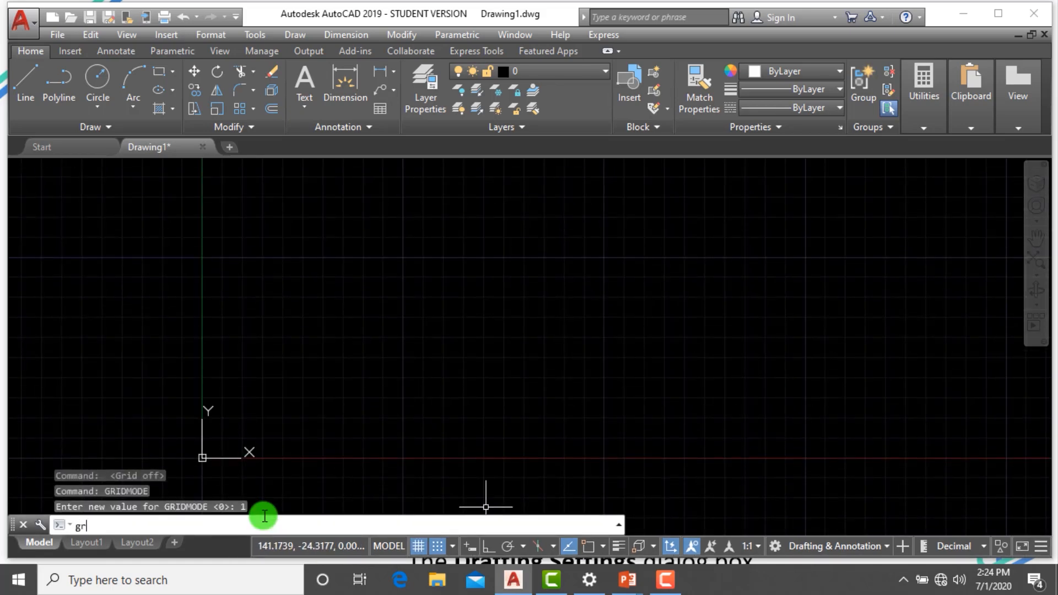
{"action": "type", "text": "idmode"}
{"action": "key", "text": "Return"}
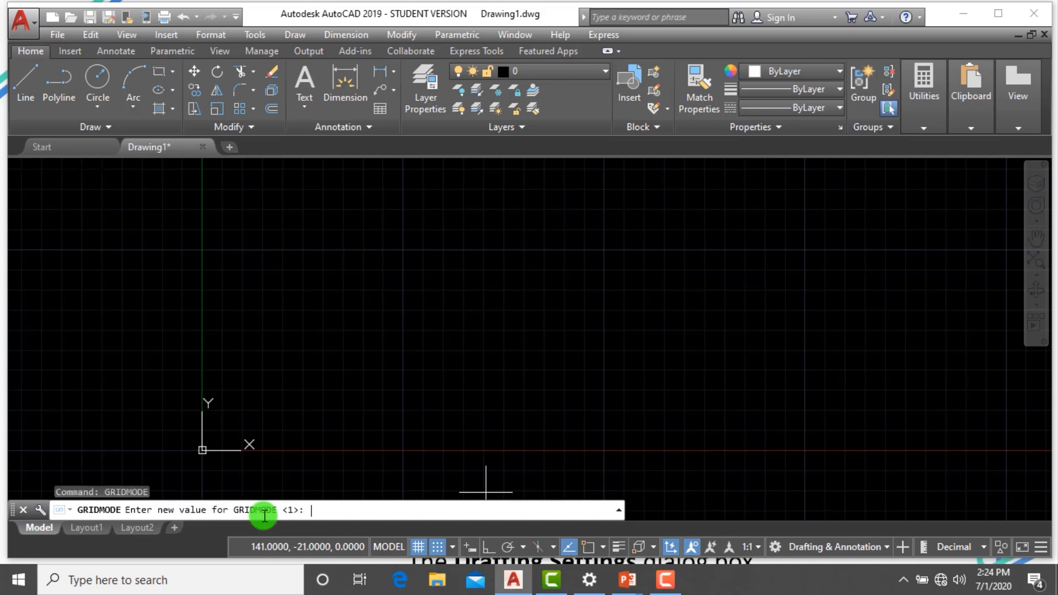
{"action": "type", "text": "0"}
{"action": "key", "text": "Return"}
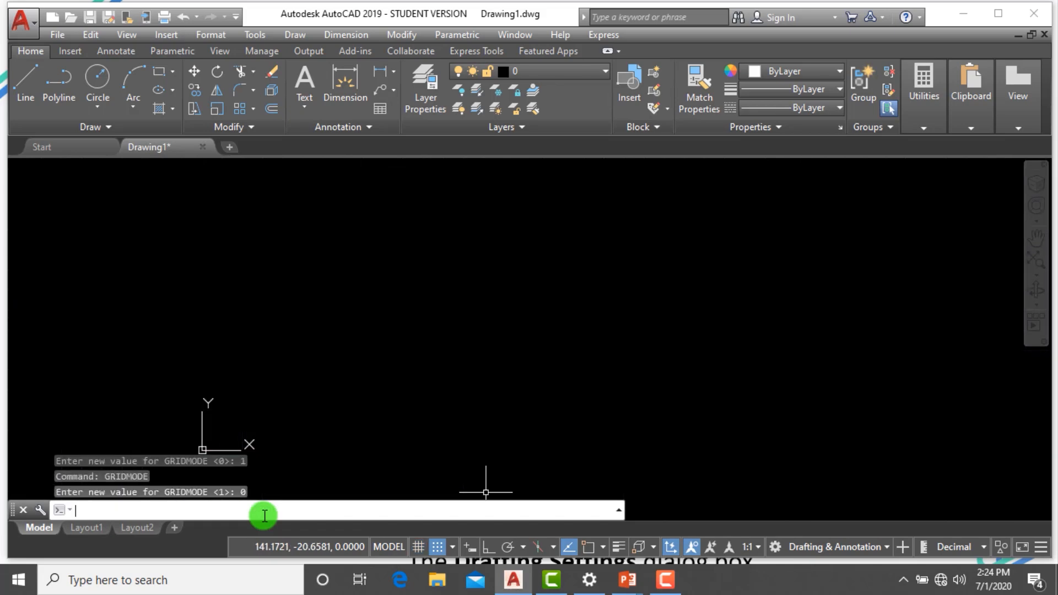
Show the grid by setting the GRIDMODE variable to 1
{"action": "type", "text": "grid"}
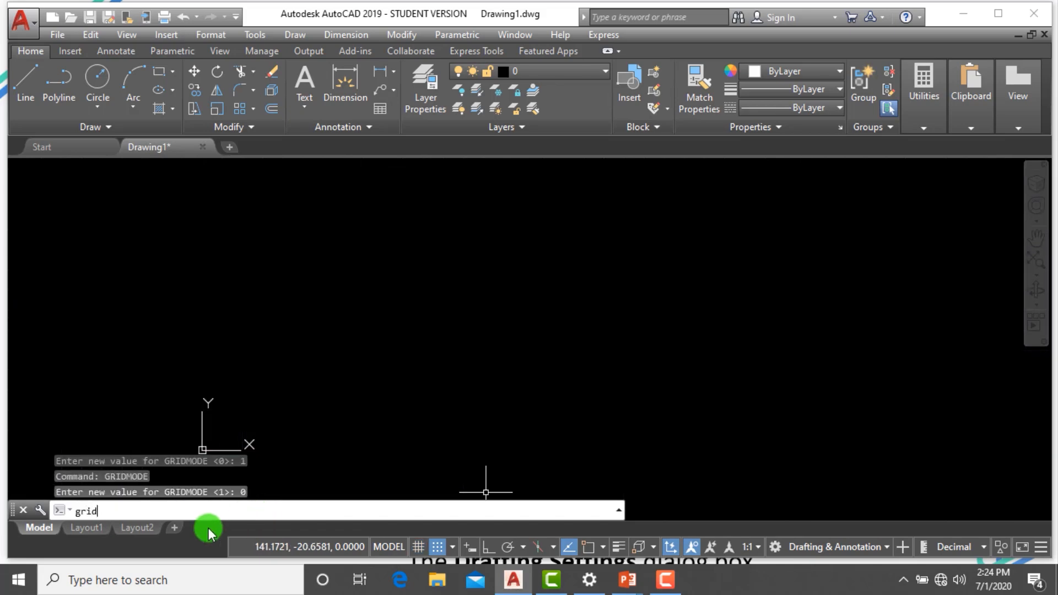
{"action": "key", "text": "Escape"}
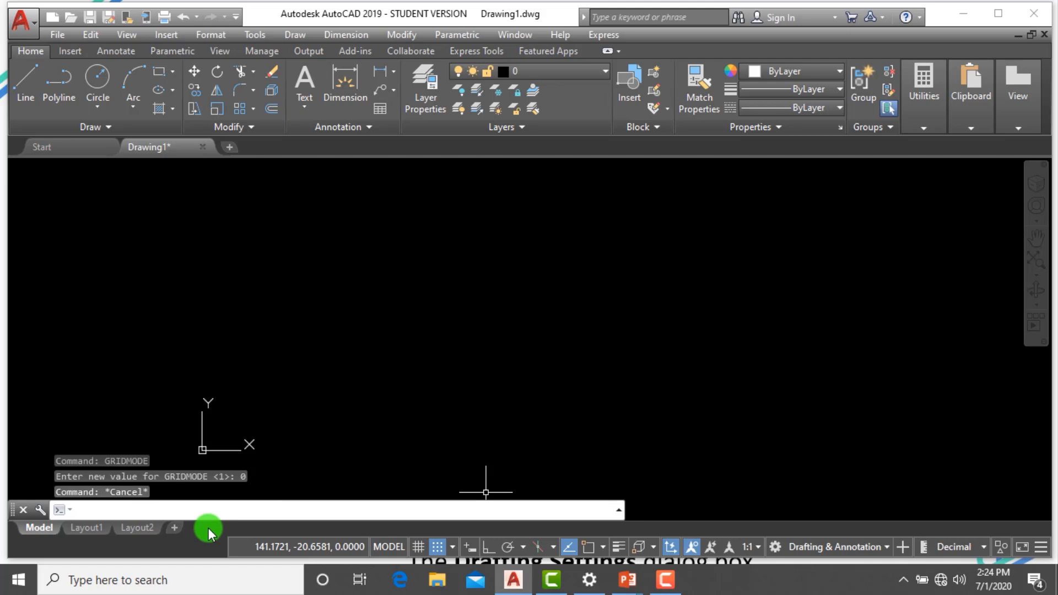
{"action": "type", "text": "gridmode"}
{"action": "key", "text": "Return"}
{"action": "type", "text": "1"}
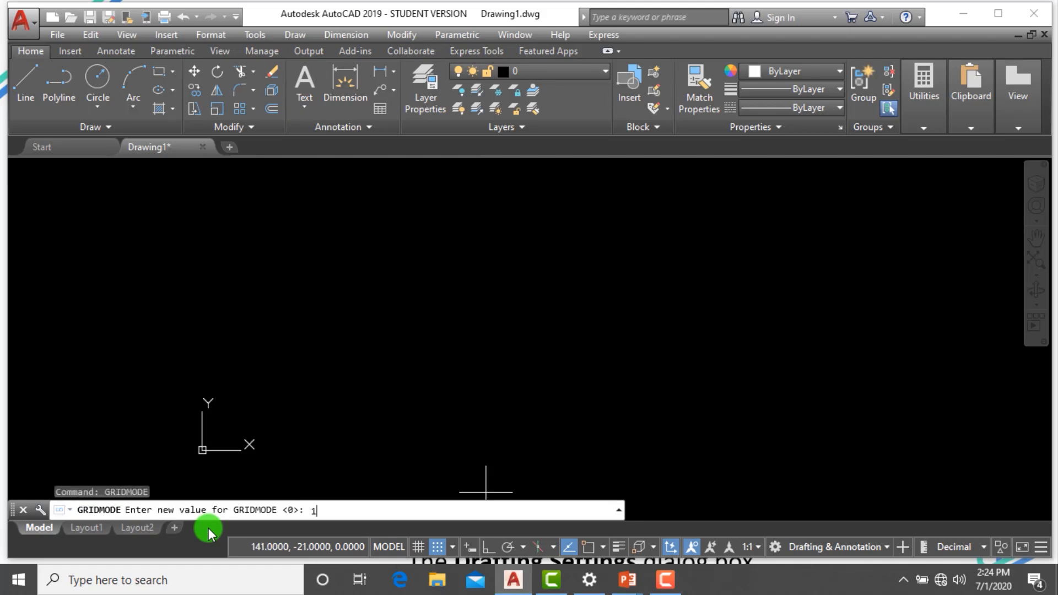
{"action": "key", "text": "Return"}
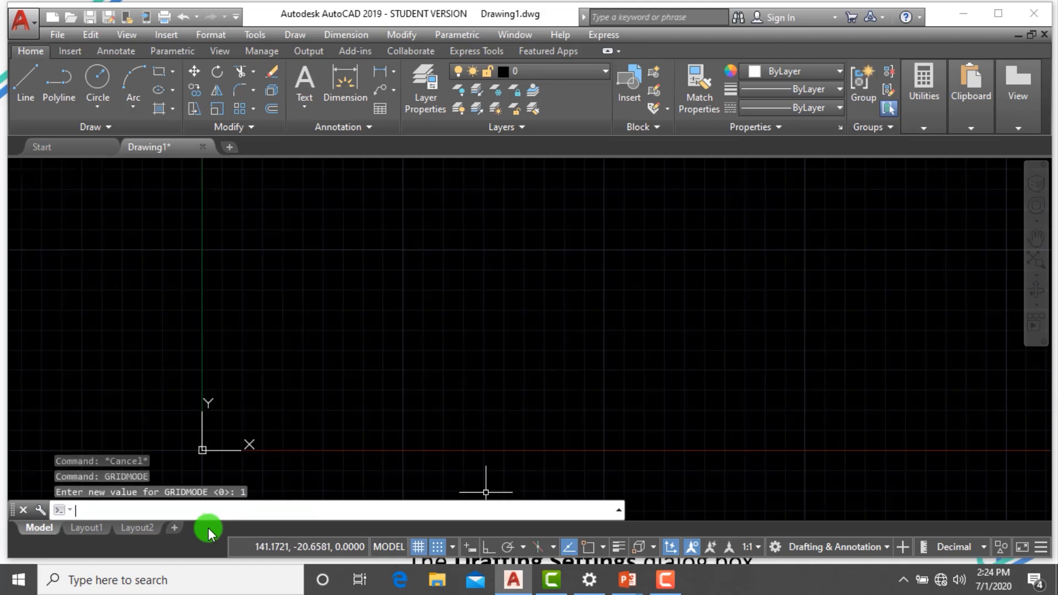
Enable the dotted grid style for 2D model space in the drafting settings
{"action": "left_click", "coordinate": [453, 545]}
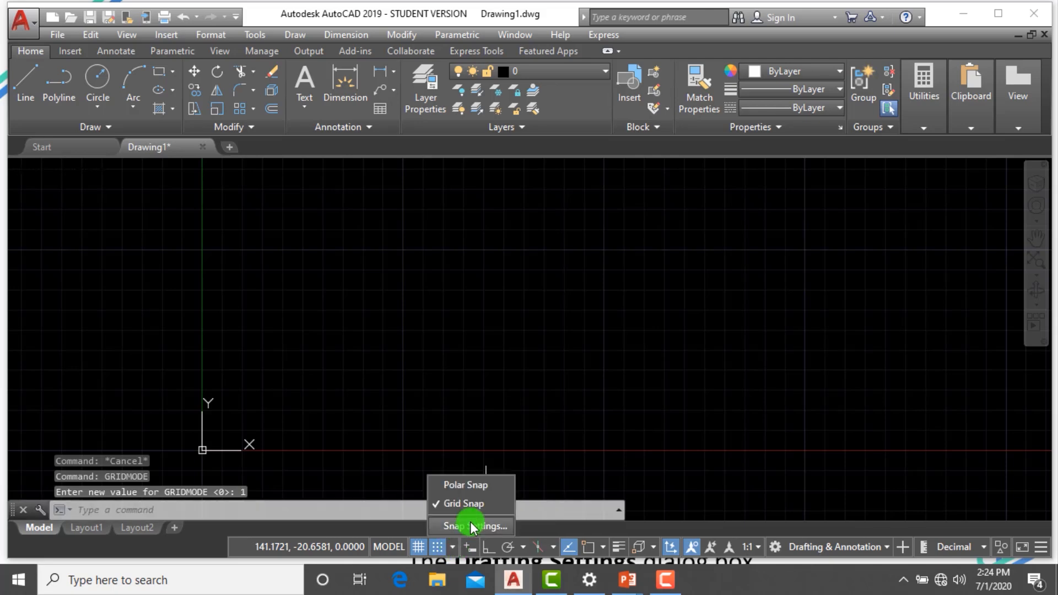
{"action": "left_click", "coordinate": [471, 522]}
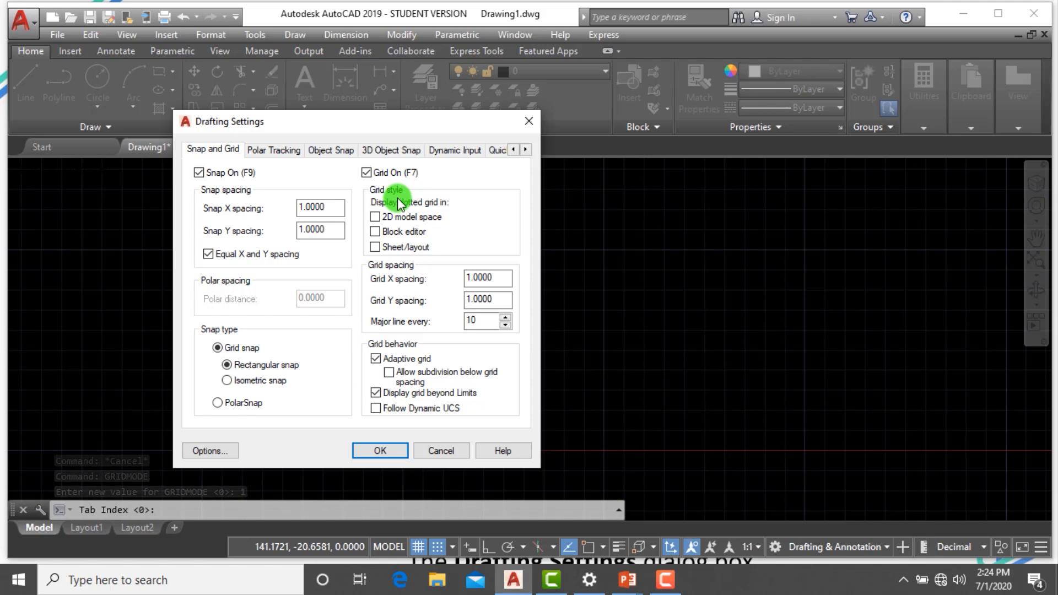
{"action": "left_click", "coordinate": [376, 219]}
{"action": "left_click", "coordinate": [399, 451]}
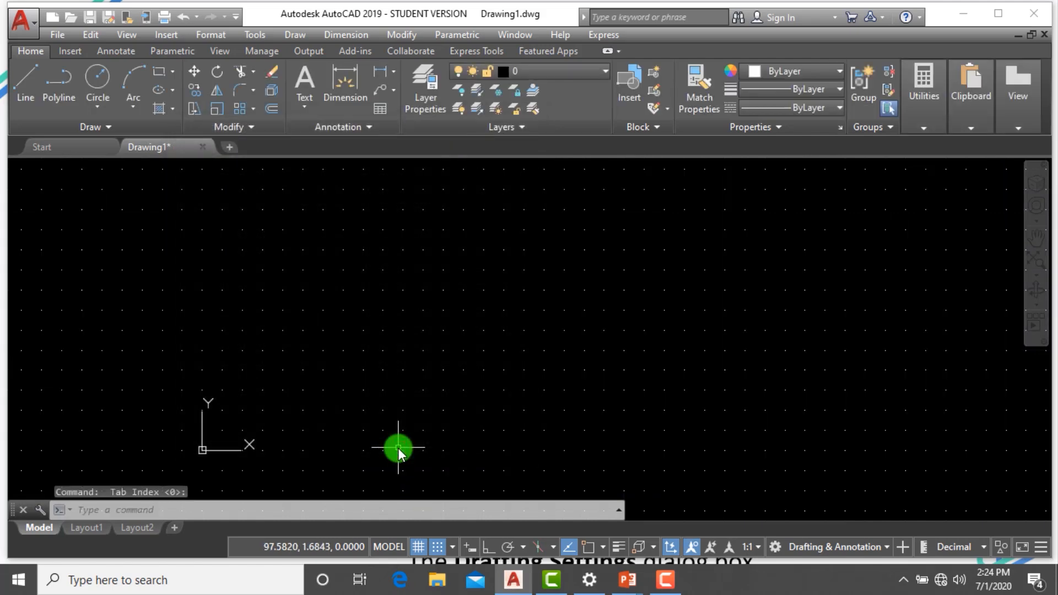
Disable the dotted grid style for 2D model space in the drafting settings
{"action": "type", "text": "ds"}
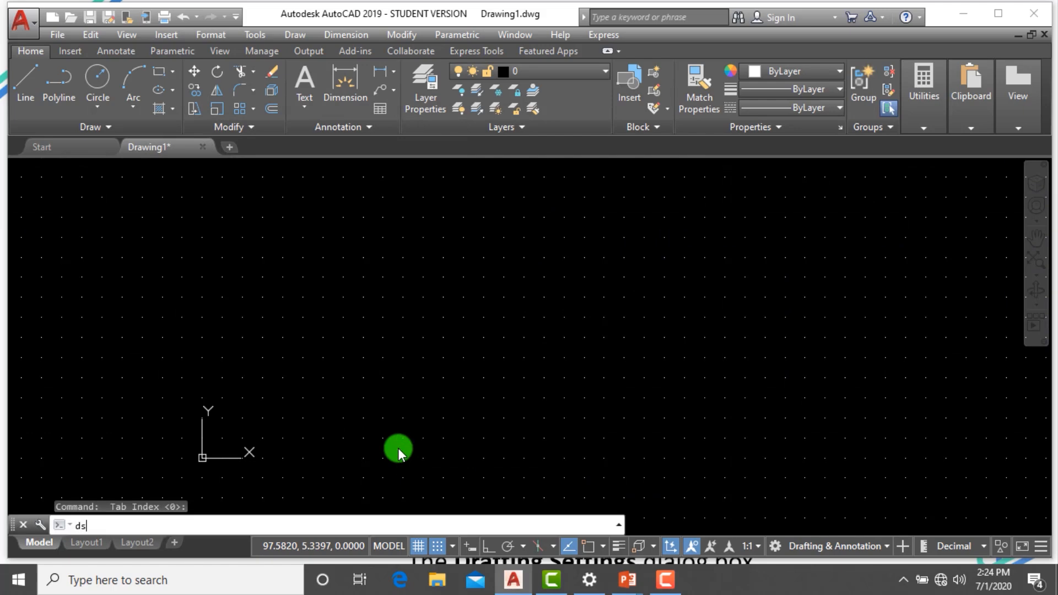
{"action": "key", "text": "Return"}
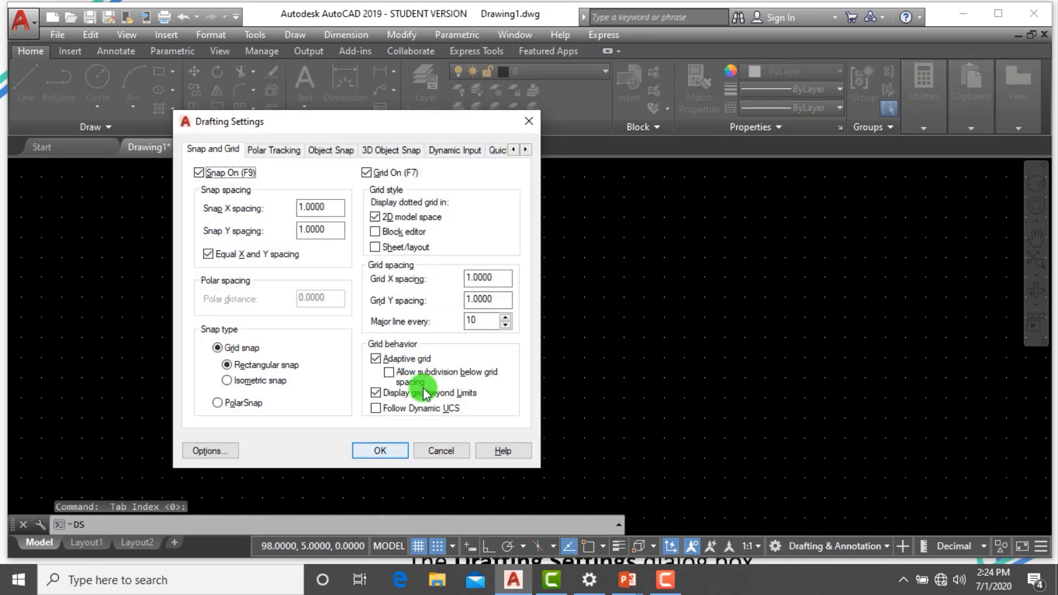
{"action": "left_click", "coordinate": [377, 217]}
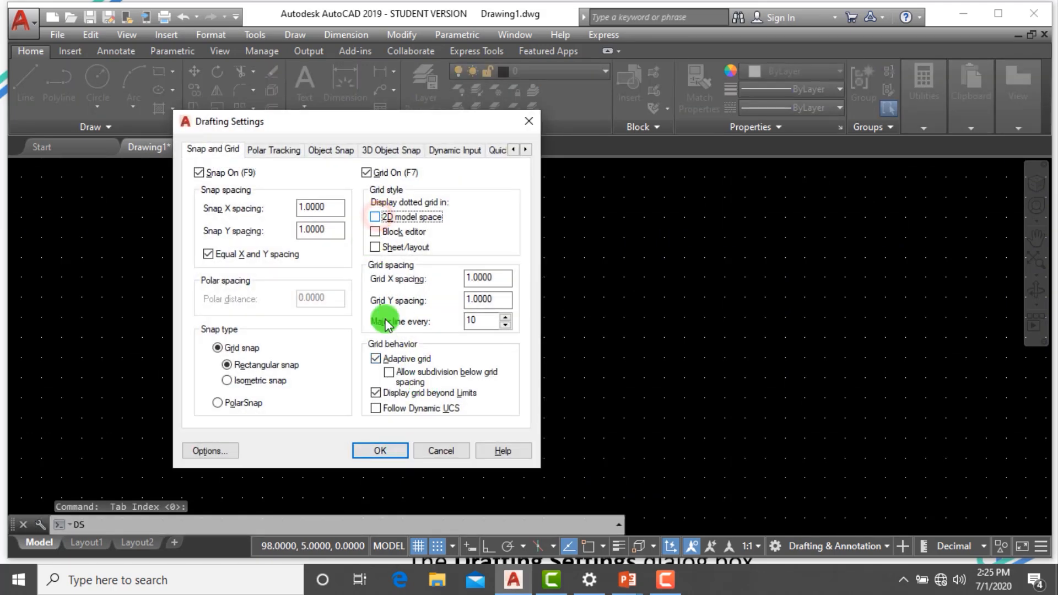
{"action": "left_click", "coordinate": [388, 455]}
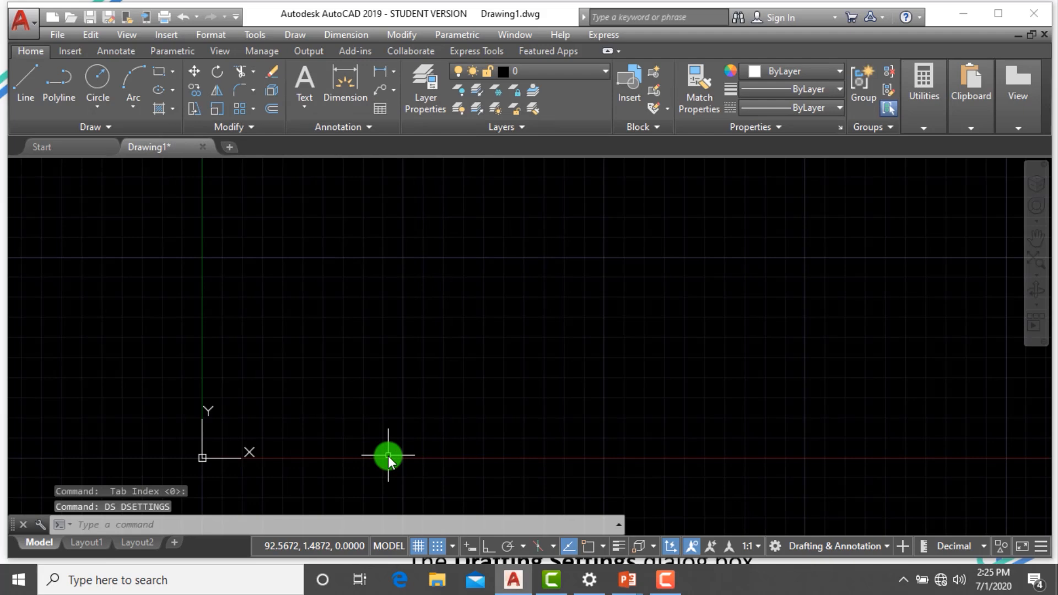
Set a major grid line every 5 grid lines in the drafting settings and inspect the grid
{"action": "type", "text": "ds"}
{"action": "key", "text": "Return"}
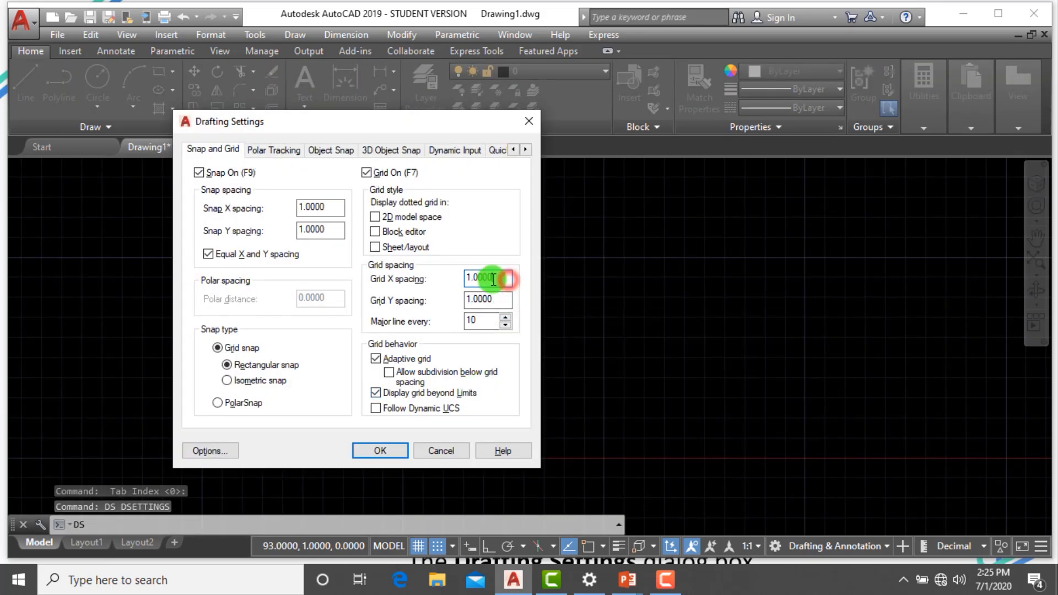
{"action": "left_click_drag", "start_coordinate": [510, 279], "coordinate": [466, 299]}
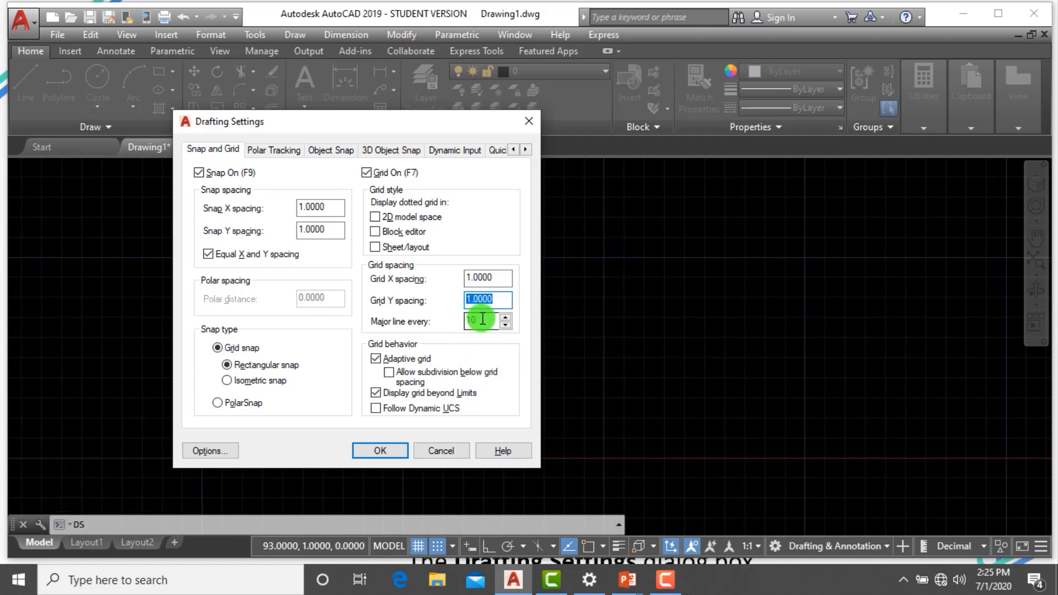
{"action": "left_click_drag", "start_coordinate": [482, 318], "coordinate": [435, 327]}
{"action": "type", "text": "5"}
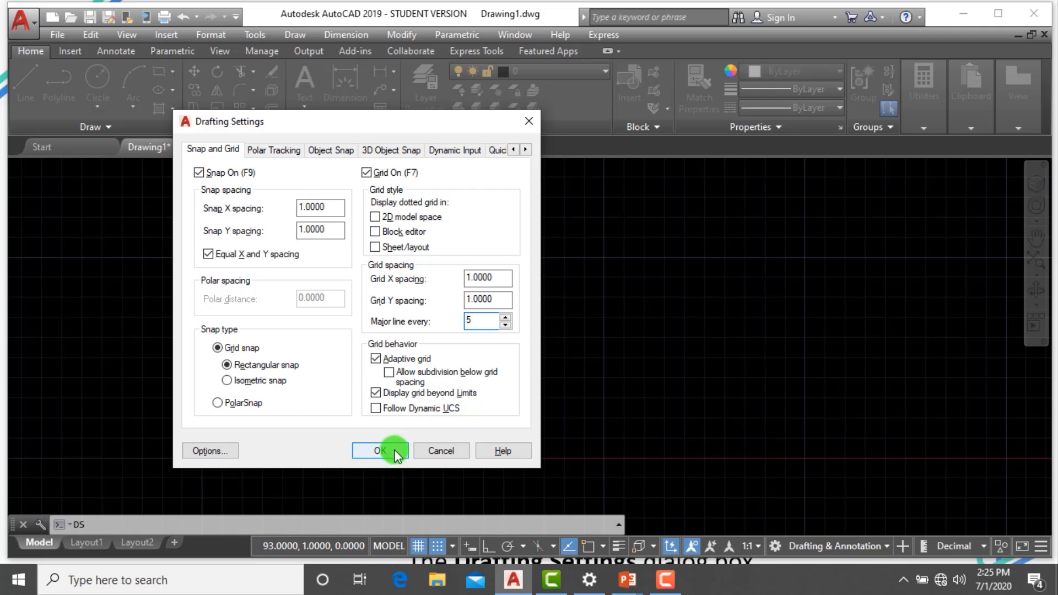
{"action": "left_click", "coordinate": [394, 450]}
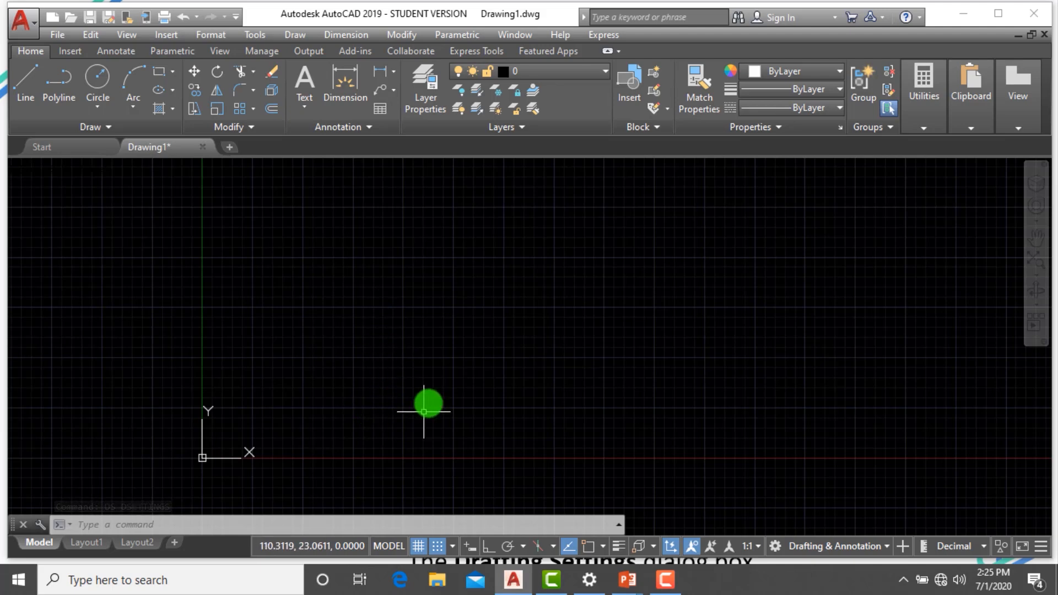
{"action": "scroll", "coordinate": [424, 412], "scroll_direction": "up", "scroll_amount": 4}
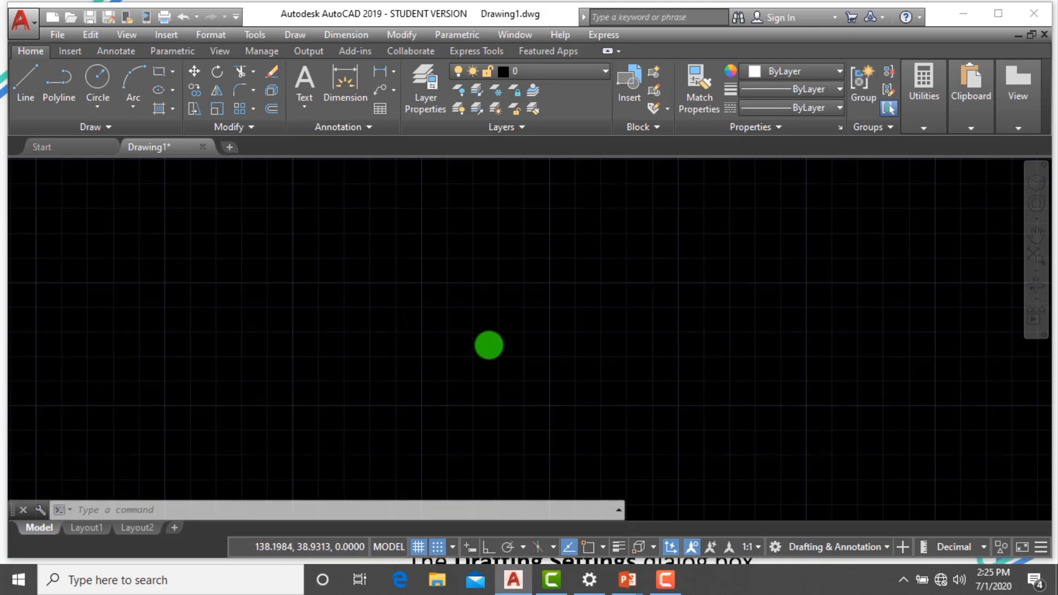
Open the object snap page of the drafting settings with the OS command
{"action": "type", "text": "p"}
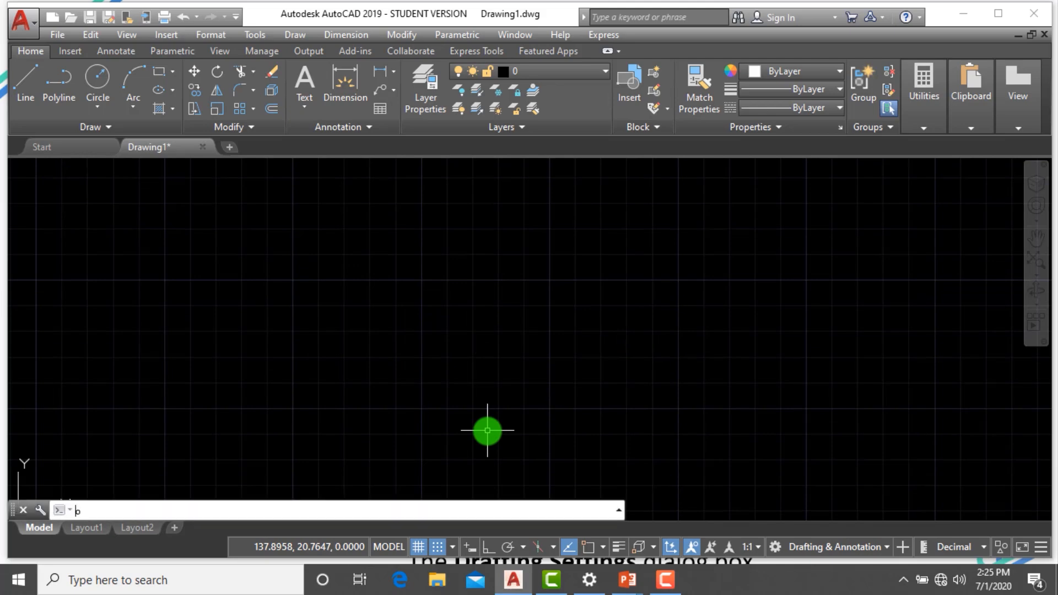
{"action": "type", "text": "s"}
{"action": "key", "text": "Return"}
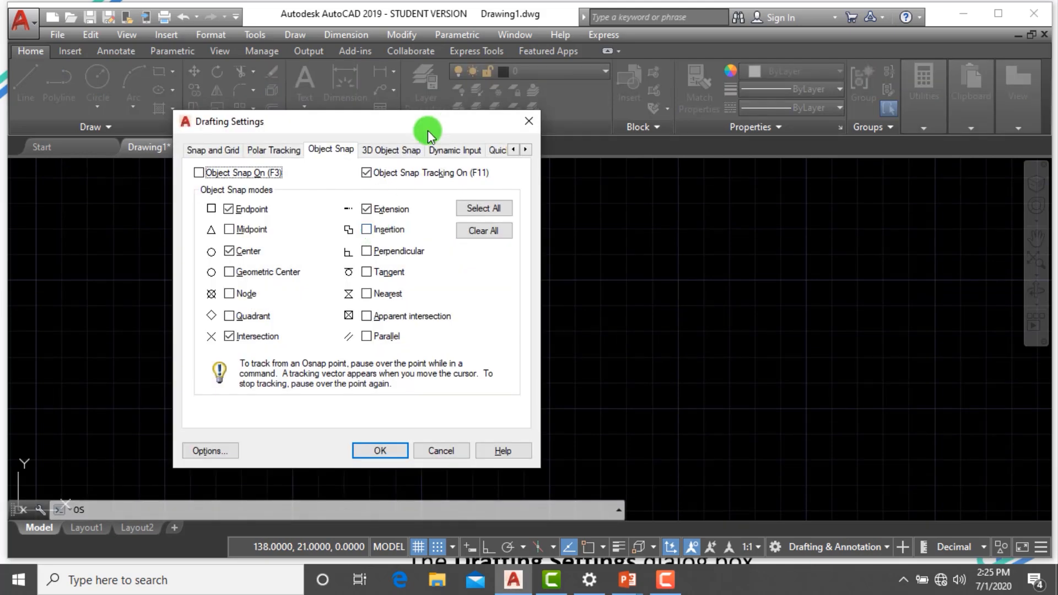
Turn on the dotted grid style for 2D model space in the Snap and Grid drafting settings and apply it
{"action": "left_click", "coordinate": [226, 150]}
{"action": "left_click", "coordinate": [485, 278]}
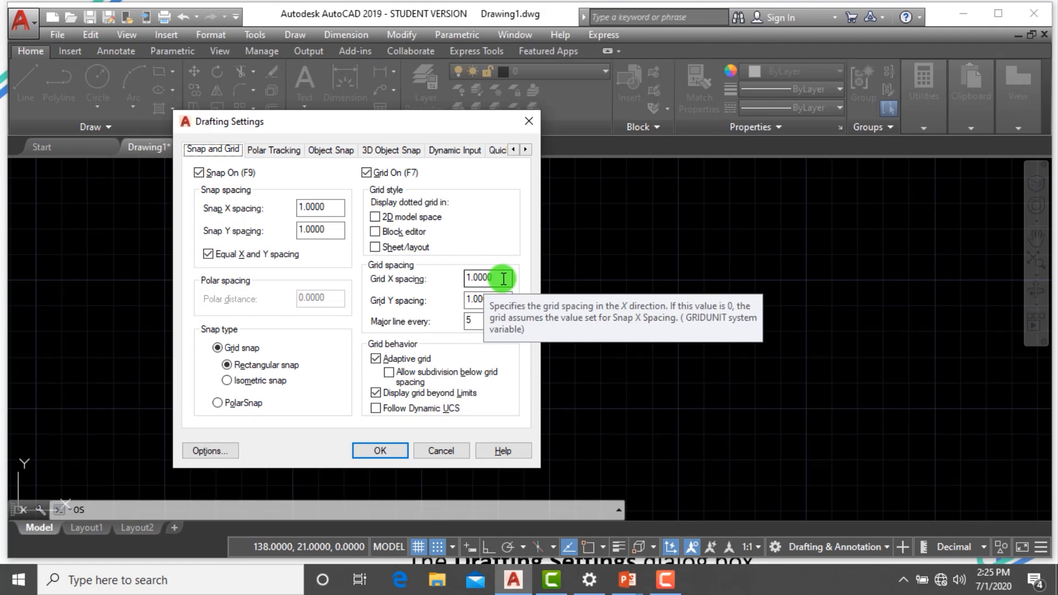
{"action": "left_click", "coordinate": [375, 216]}
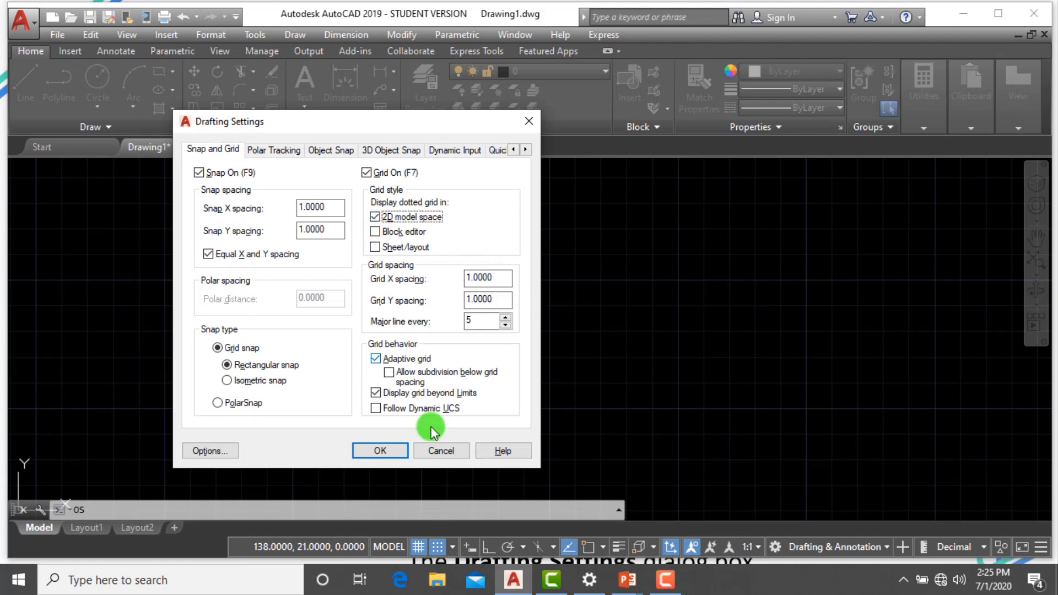
{"action": "left_click", "coordinate": [394, 450]}
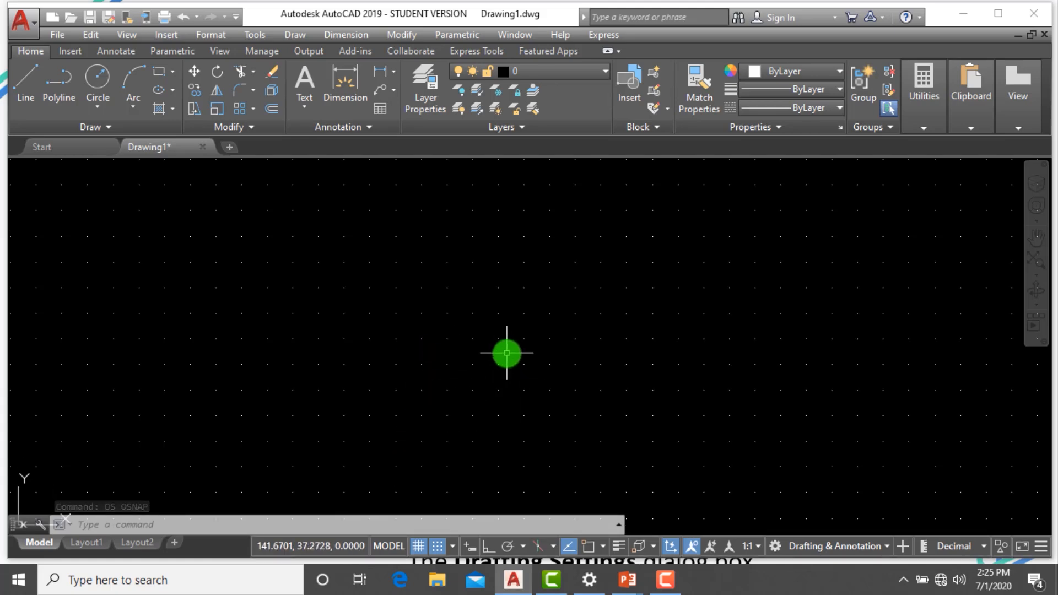
Reopen the drafting settings and review the snap spacing and grid spacing values
{"action": "type", "text": "os"}
{"action": "key", "text": "Return"}
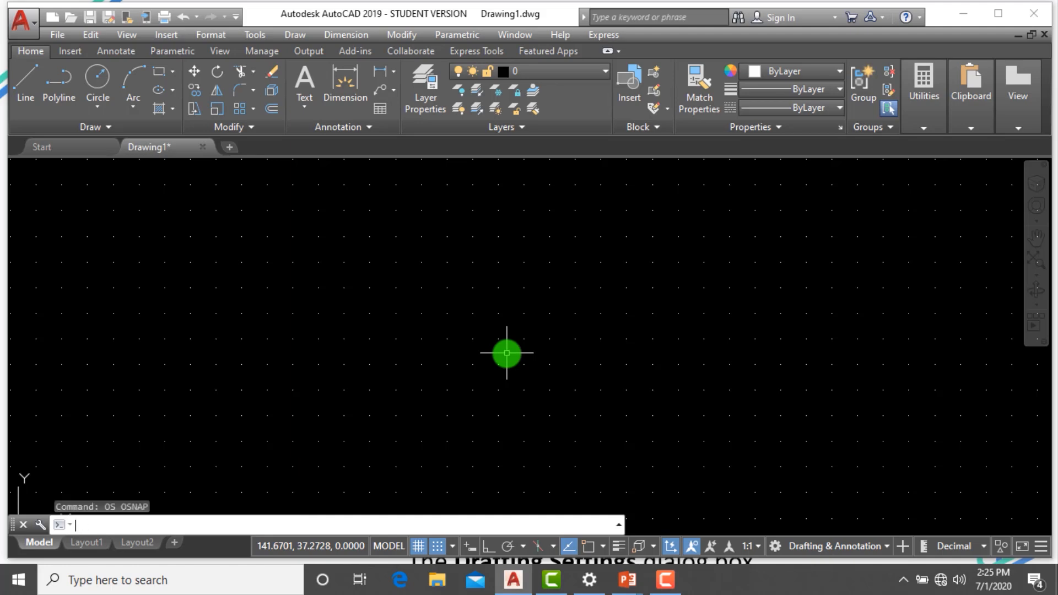
{"action": "key", "text": "Return"}
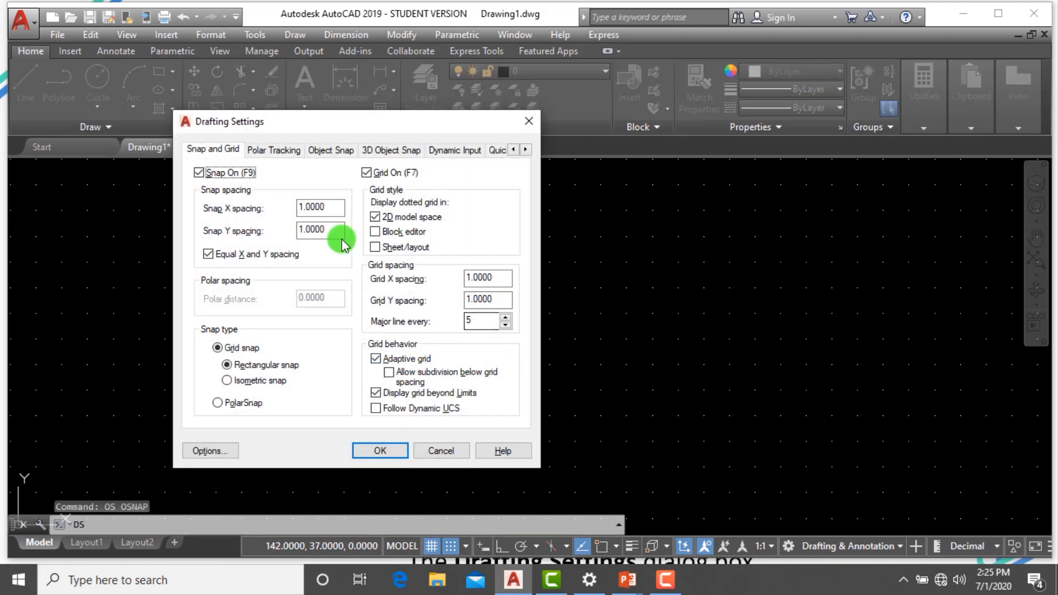
{"action": "left_click", "coordinate": [334, 210]}
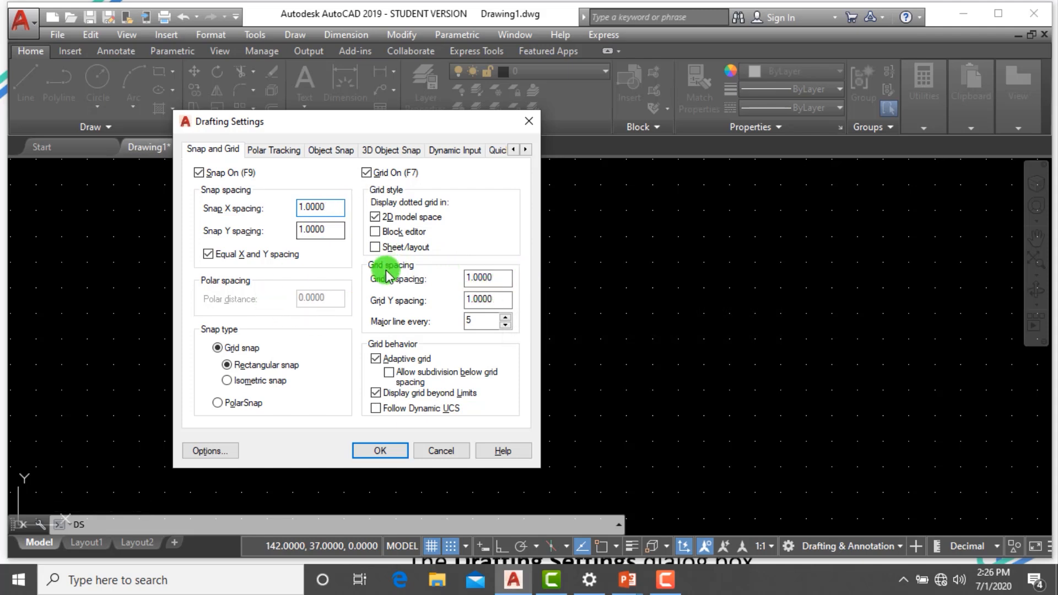
{"action": "left_click", "coordinate": [380, 451]}
{"action": "type", "text": "L"}
{"action": "key", "text": "Return"}
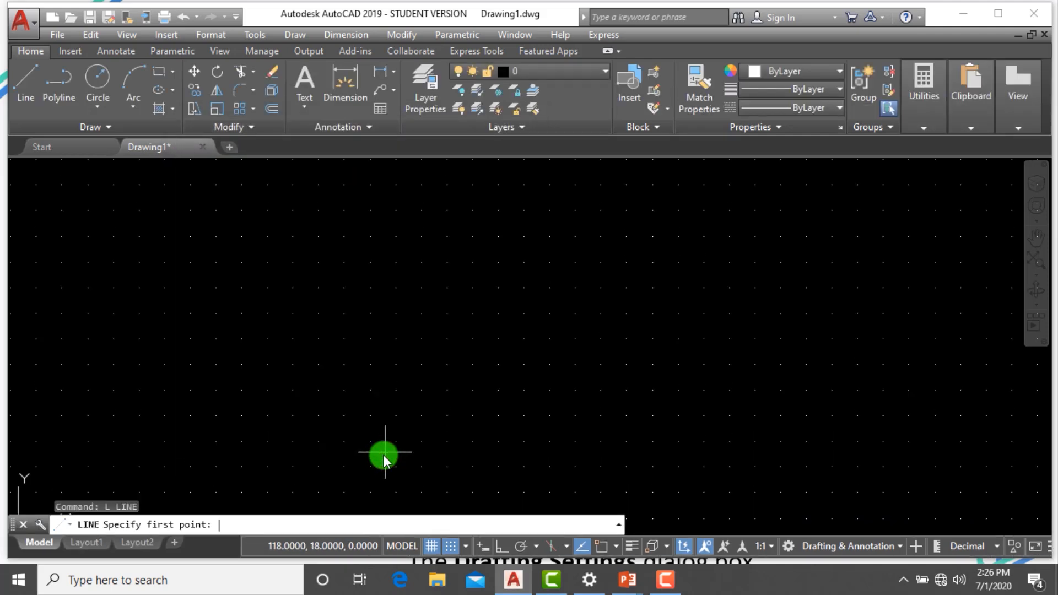
{"action": "key", "text": "Escape"}
{"action": "key", "text": "Escape"}
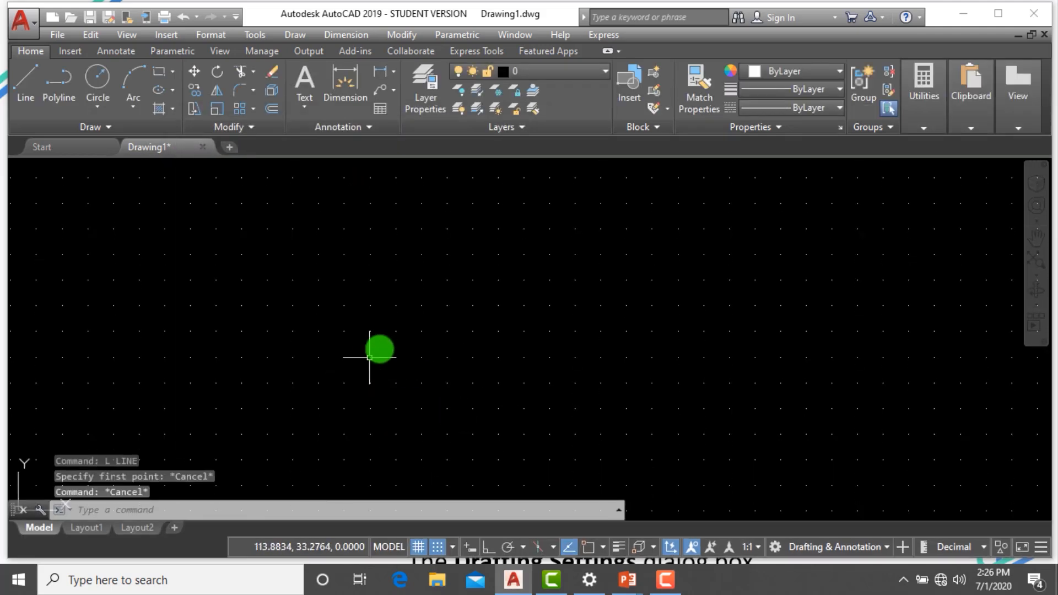
Draw connected lines snapped to the grid from 120,35 through 125,35, 125,40 and 120,40 to 120,44
{"action": "type", "text": "L"}
{"action": "key", "text": "Return"}
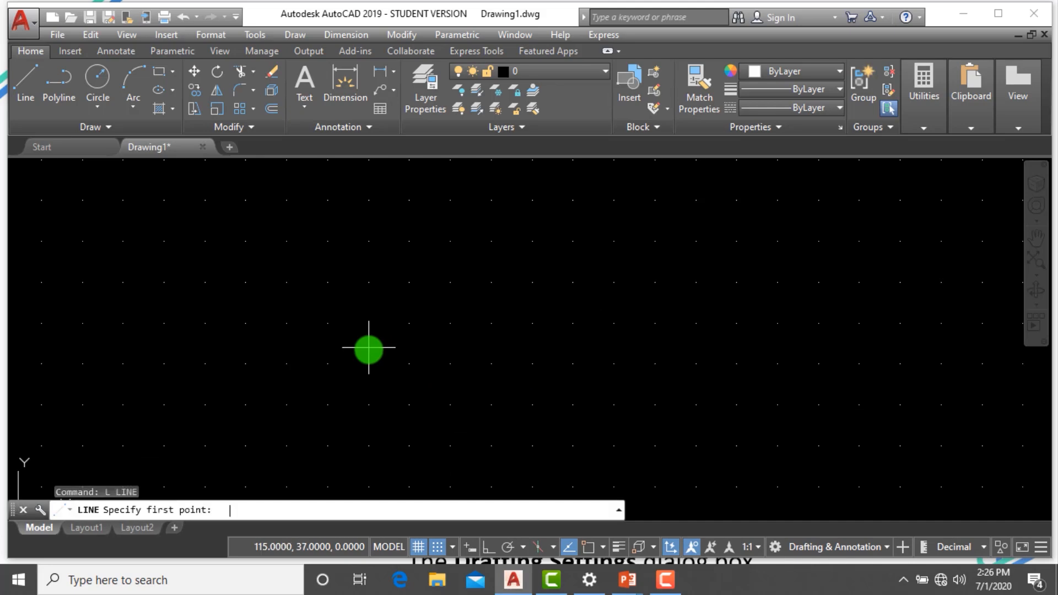
{"action": "left_click", "coordinate": [408, 361]}
{"action": "left_click", "coordinate": [450, 363]}
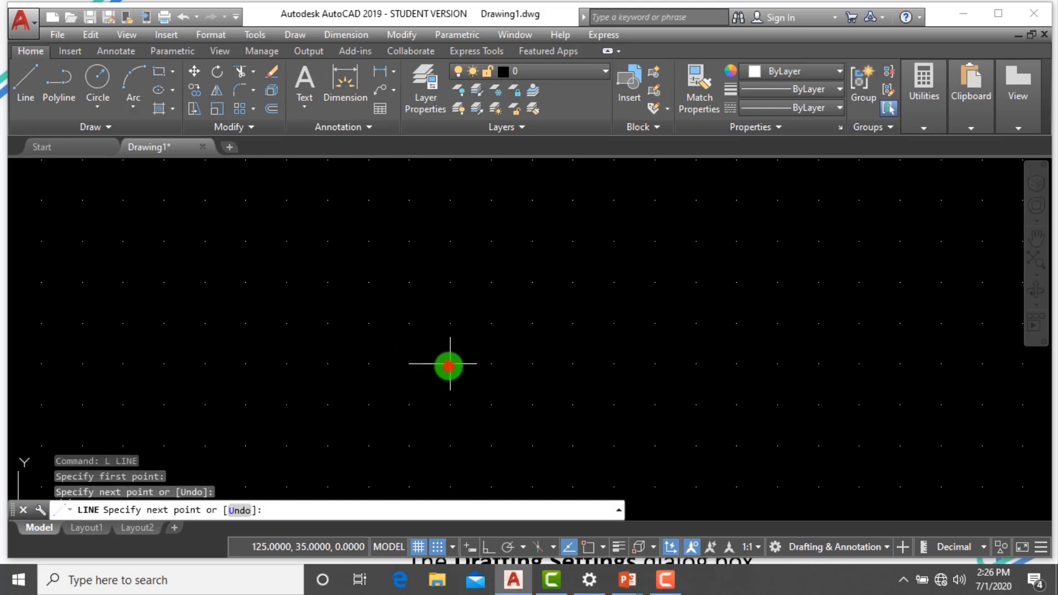
{"action": "left_click", "coordinate": [451, 323]}
{"action": "left_click", "coordinate": [409, 324]}
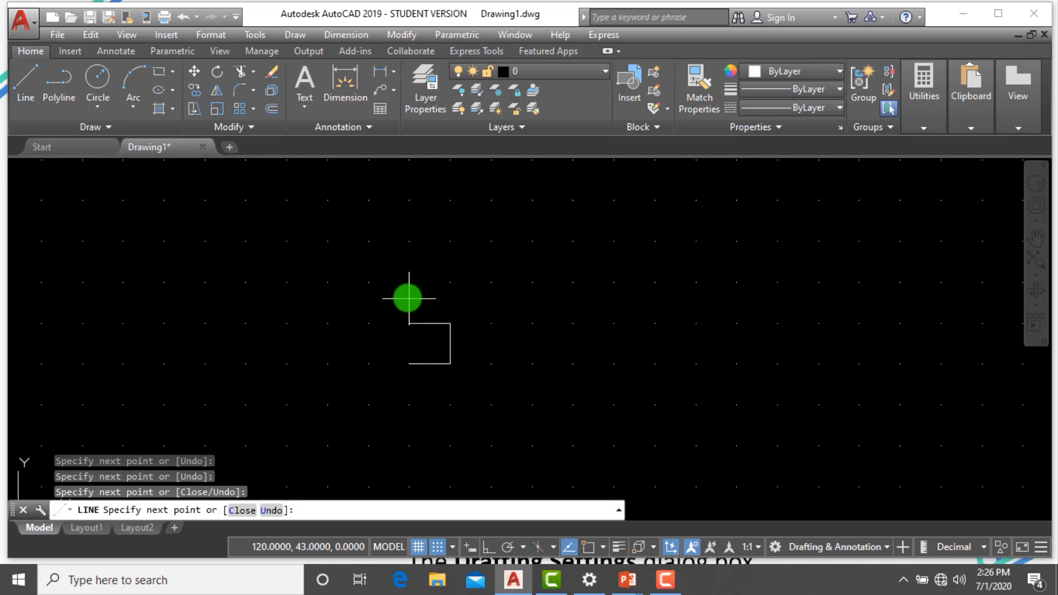
{"action": "left_click", "coordinate": [409, 289]}
Continue the line chain with two one-unit segments through 121,44 and 121,43, and end the Line command
{"action": "scroll", "coordinate": [438, 330], "scroll_direction": "up", "scroll_amount": 4}
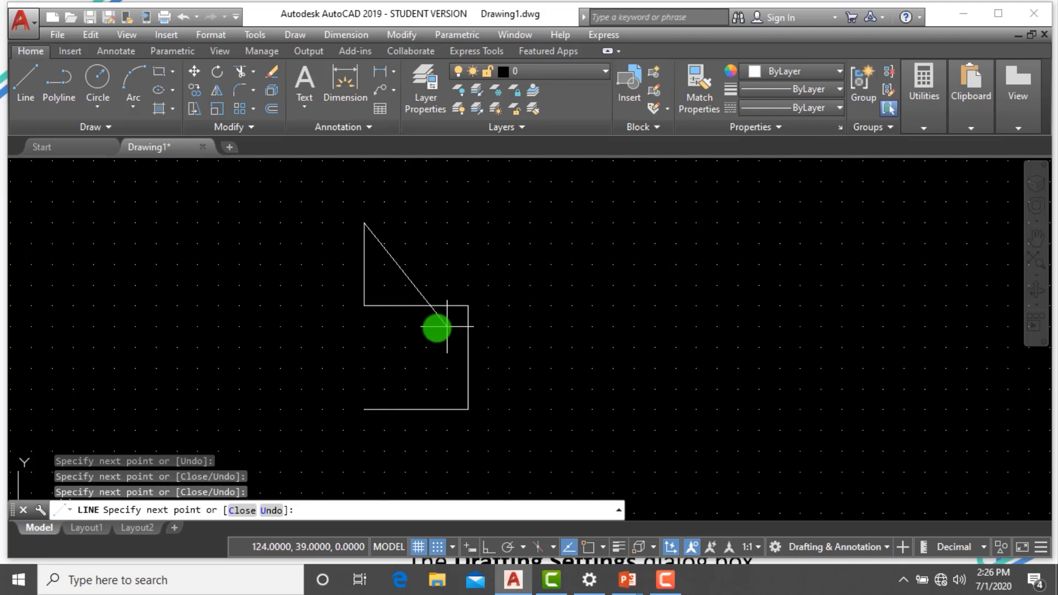
{"action": "scroll", "coordinate": [419, 312], "scroll_direction": "down", "scroll_amount": 2}
{"action": "scroll", "coordinate": [408, 297], "scroll_direction": "up", "scroll_amount": 4}
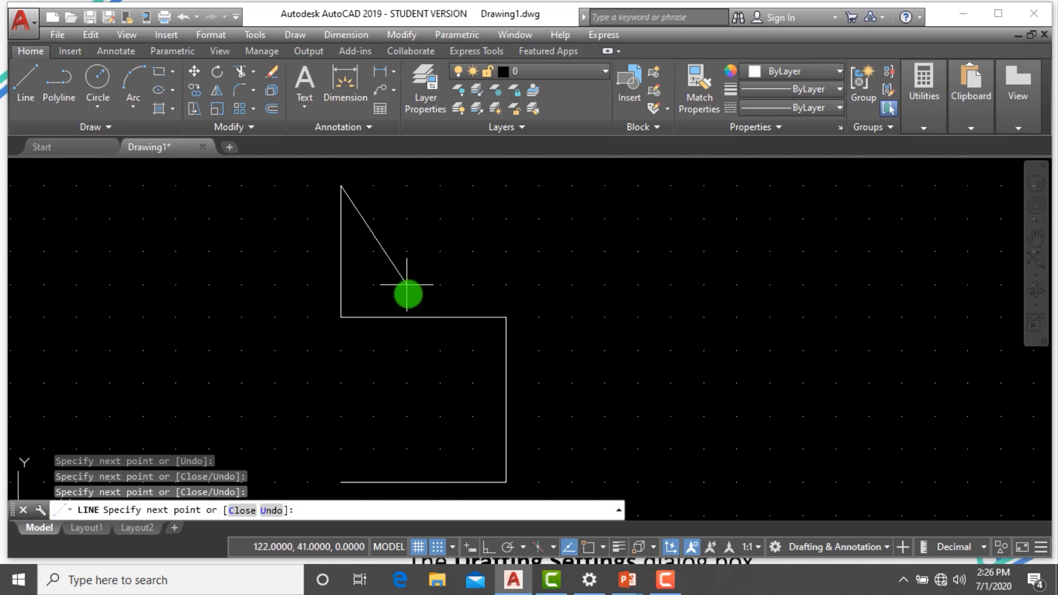
{"action": "left_click", "coordinate": [373, 186]}
{"action": "left_click", "coordinate": [374, 218]}
{"action": "key", "text": "Escape"}
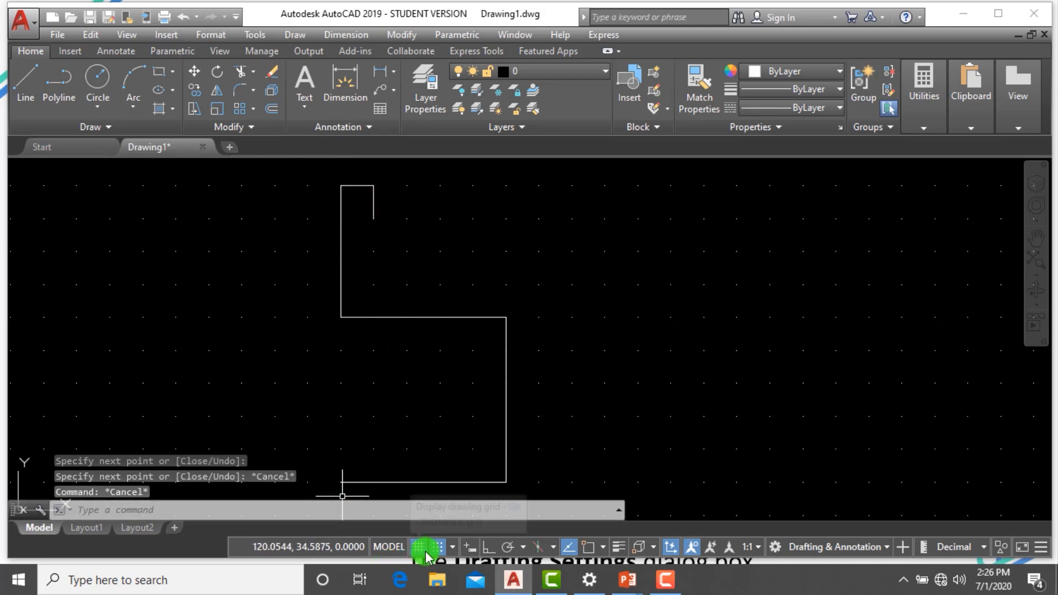
Turn off the grid display and draw snapped lines from 123,37 through 124,37 and 124,38 to 122,38
{"action": "left_click", "coordinate": [421, 547]}
{"action": "type", "text": "1"}
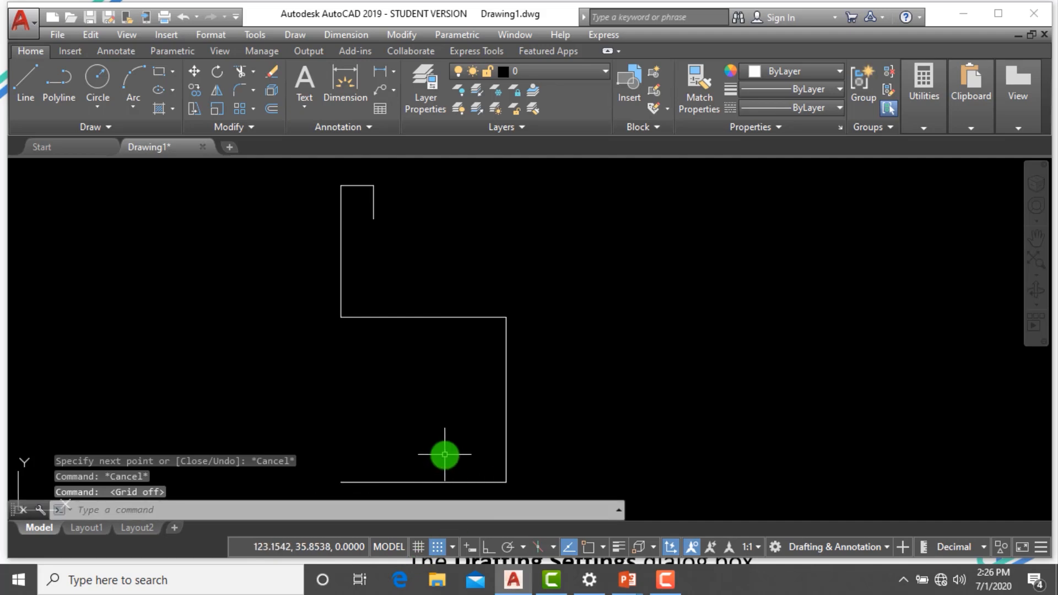
{"action": "key", "text": "Return"}
{"action": "left_click", "coordinate": [440, 428]}
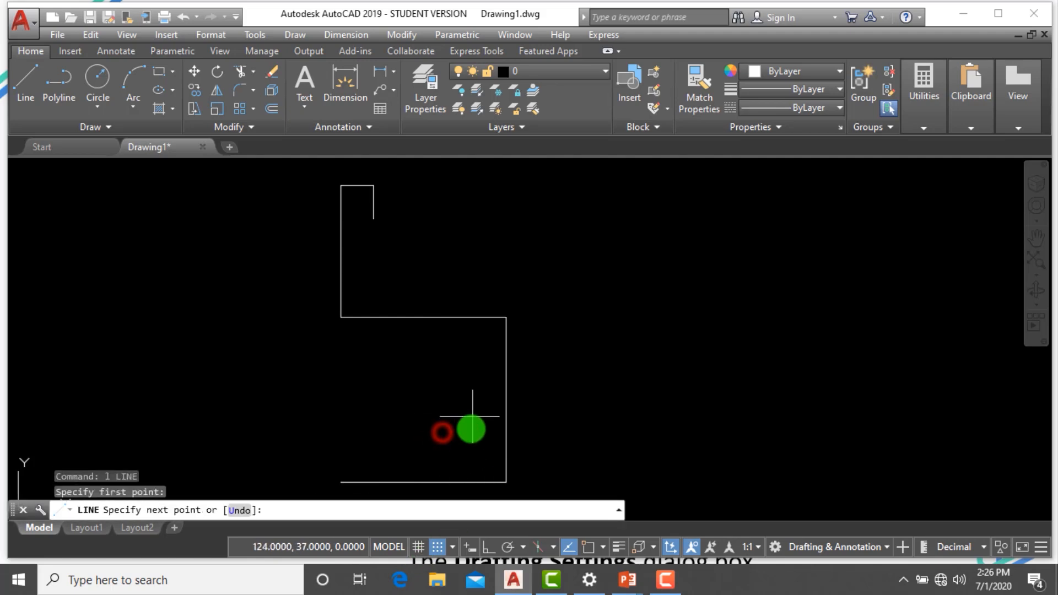
{"action": "double_click", "coordinate": [473, 417]}
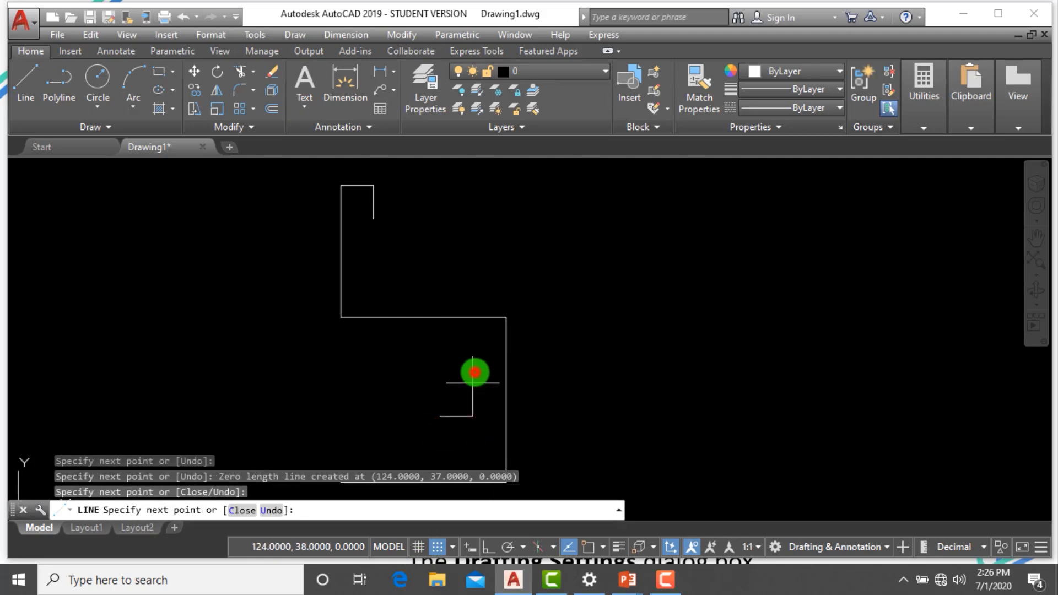
{"action": "left_click", "coordinate": [472, 382]}
{"action": "left_click", "coordinate": [406, 382]}
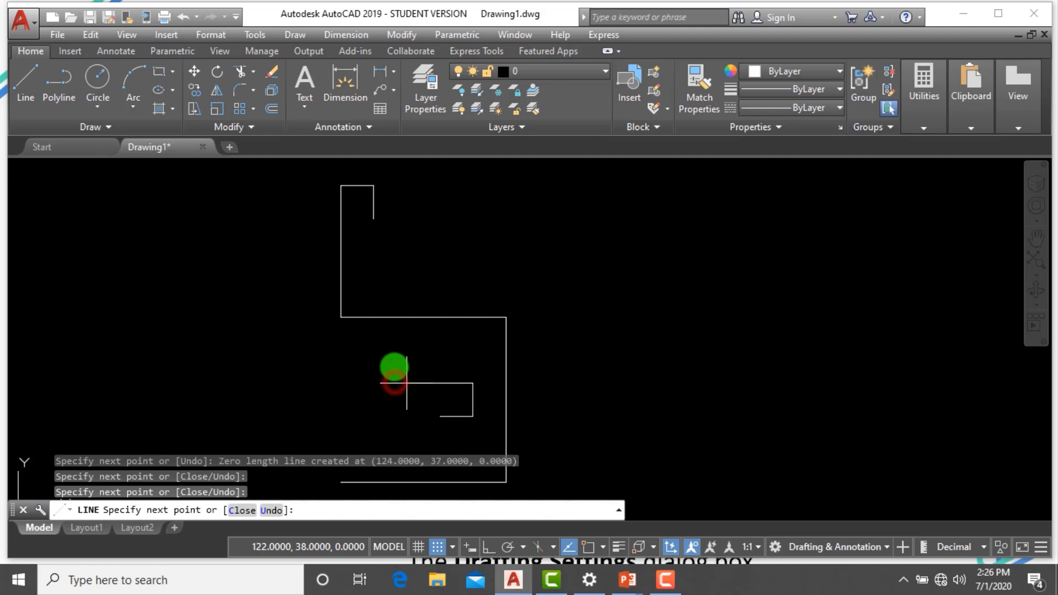
{"action": "key", "text": "Escape"}
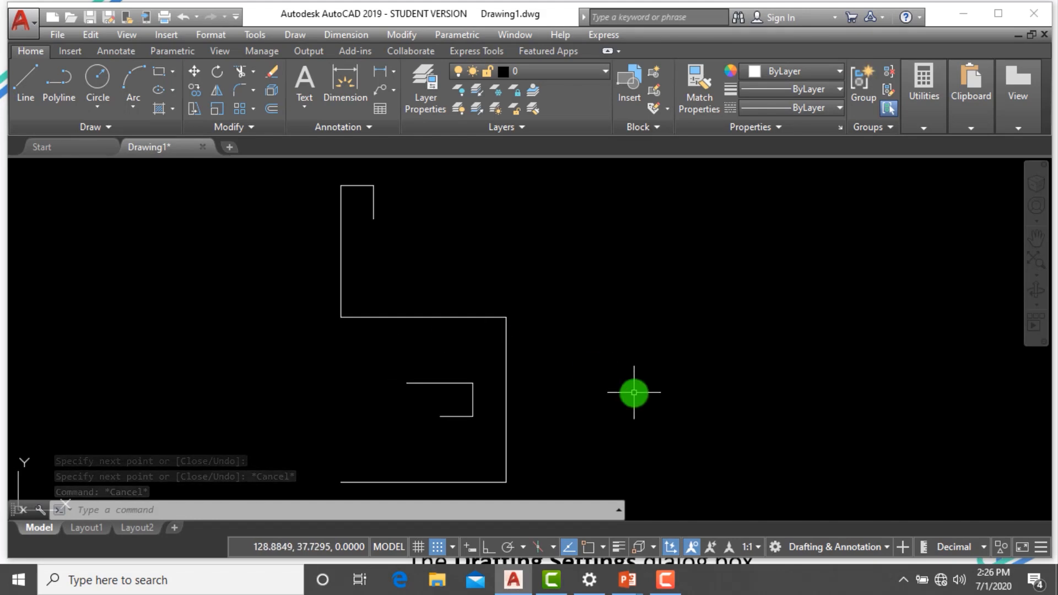
{"action": "key", "text": "Escape"}
{"action": "key", "text": "Escape"}
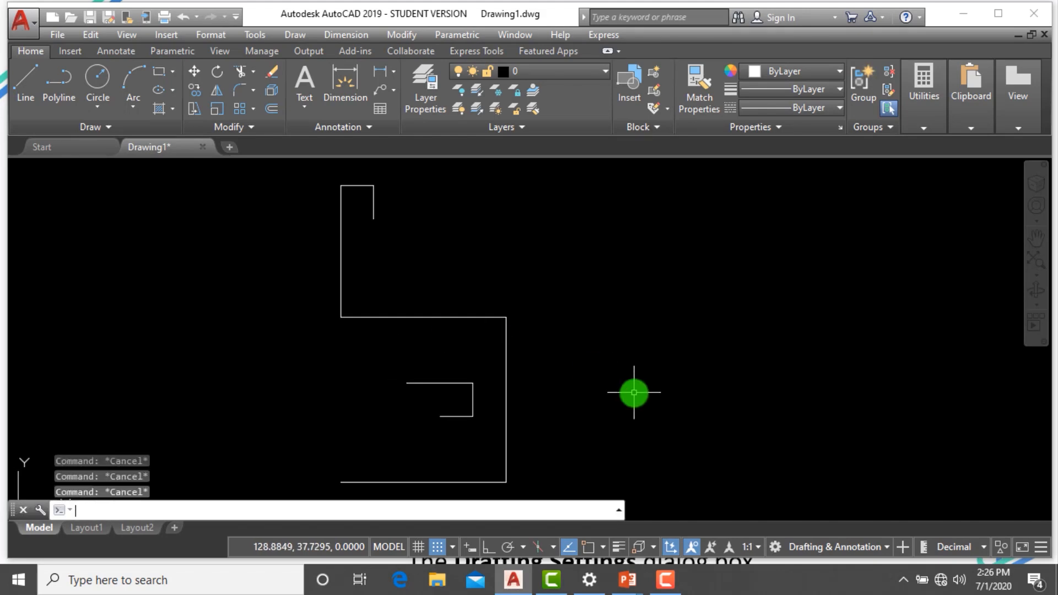
In the drafting settings, turn the grid on and disable the dotted grid style for 2D model space
{"action": "key", "text": "Return"}
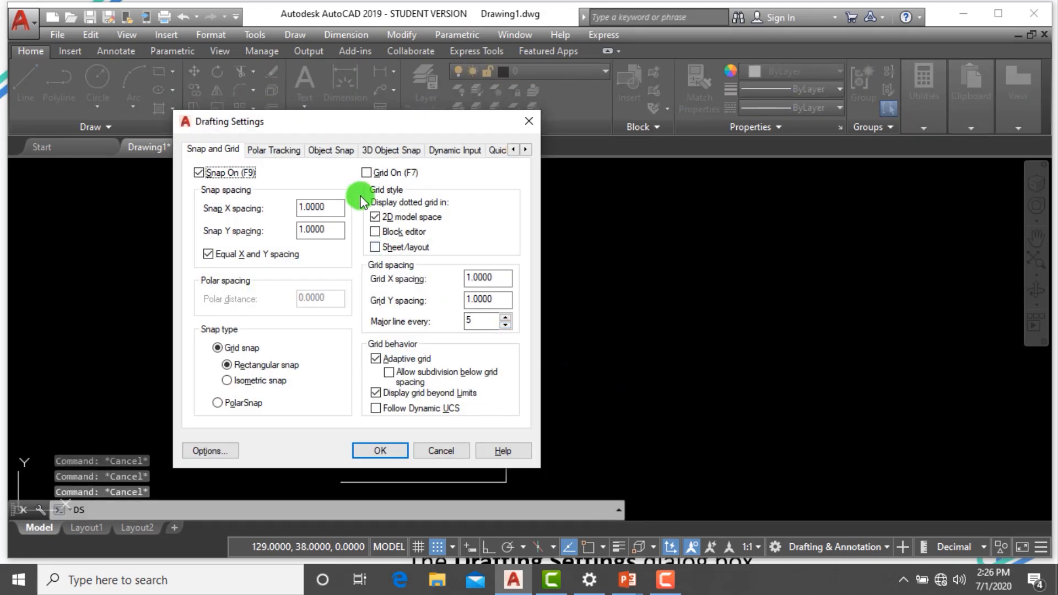
{"action": "left_click", "coordinate": [366, 174]}
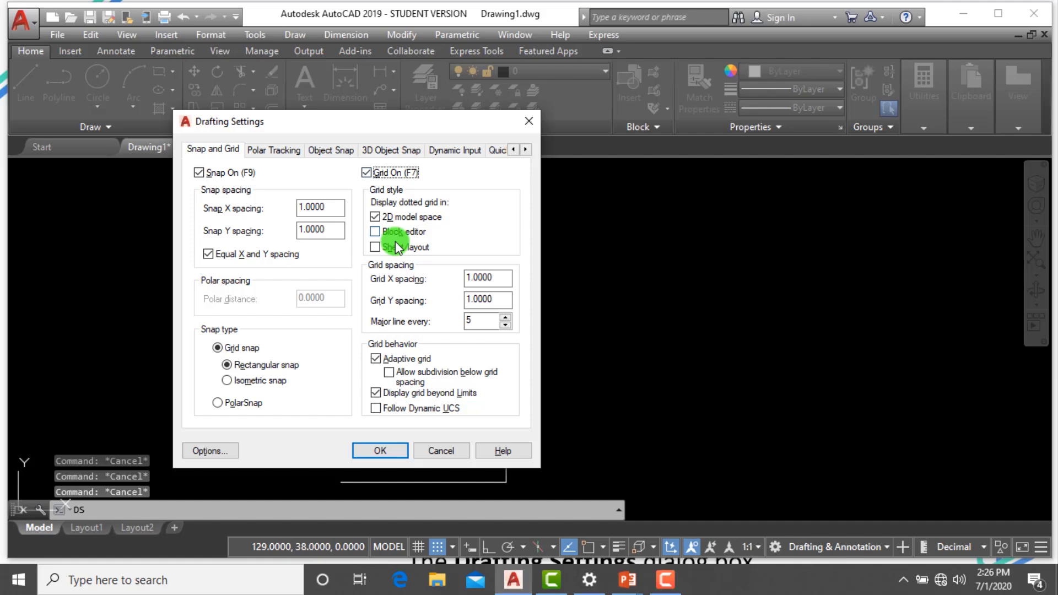
{"action": "left_click", "coordinate": [375, 217]}
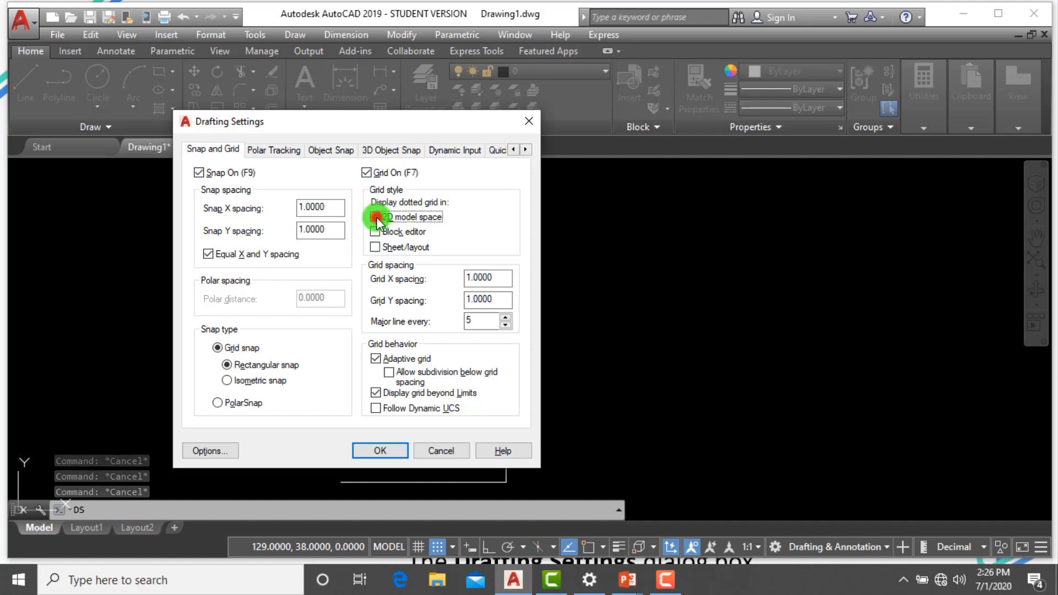
{"action": "left_click", "coordinate": [384, 447]}
Start a C-shaped outline with snapped lines from 110,30 through 110,34, 114,34 and 114,33 to 111,33
{"action": "scroll", "coordinate": [669, 208], "scroll_direction": "down", "scroll_amount": 4}
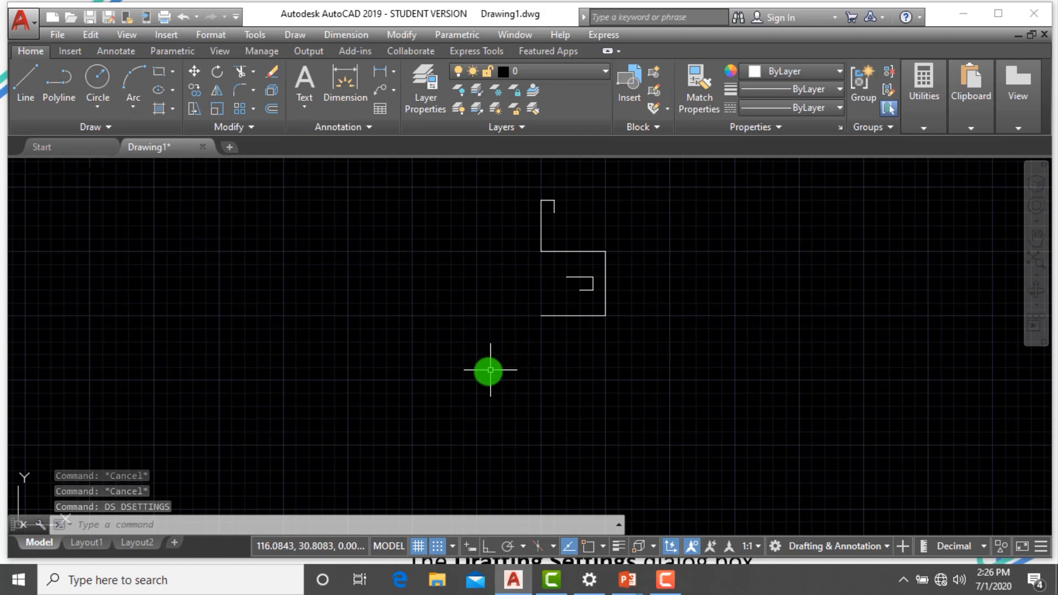
{"action": "type", "text": "l"}
{"action": "key", "text": "Return"}
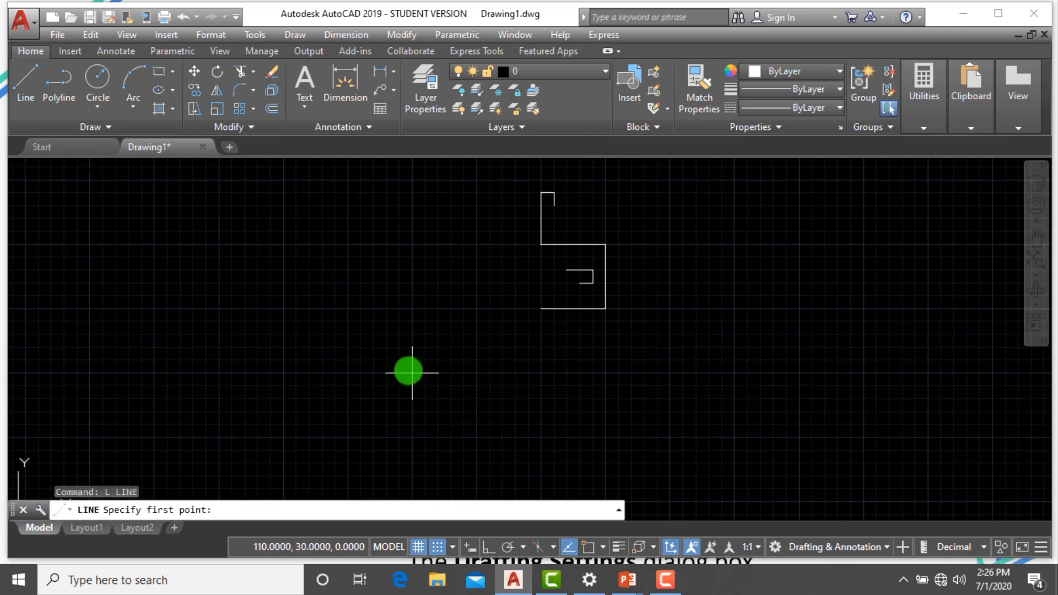
{"action": "left_click", "coordinate": [411, 372]}
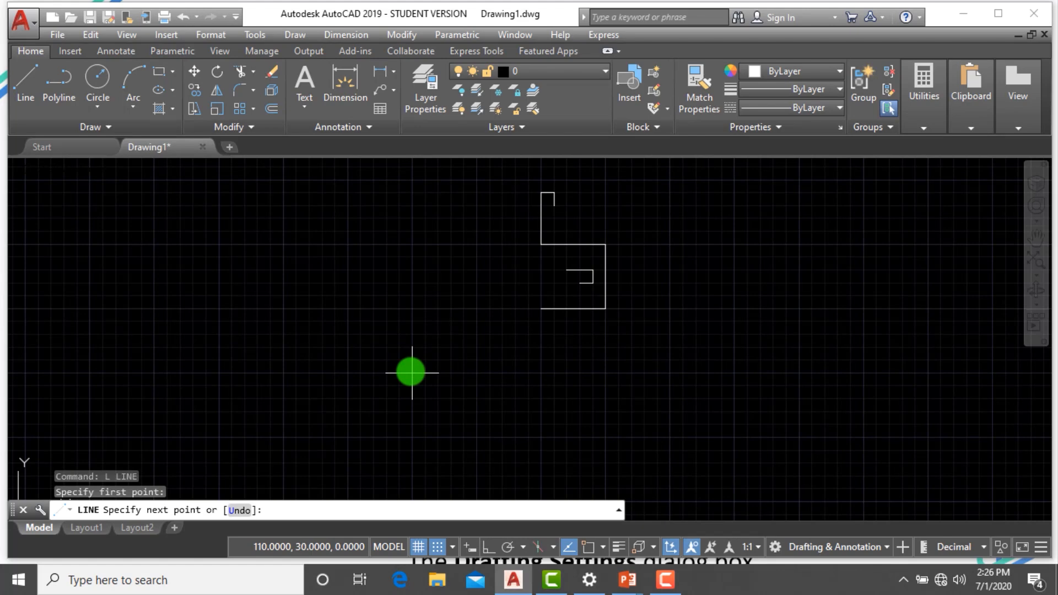
{"action": "scroll", "coordinate": [413, 372], "scroll_direction": "up", "scroll_amount": 5}
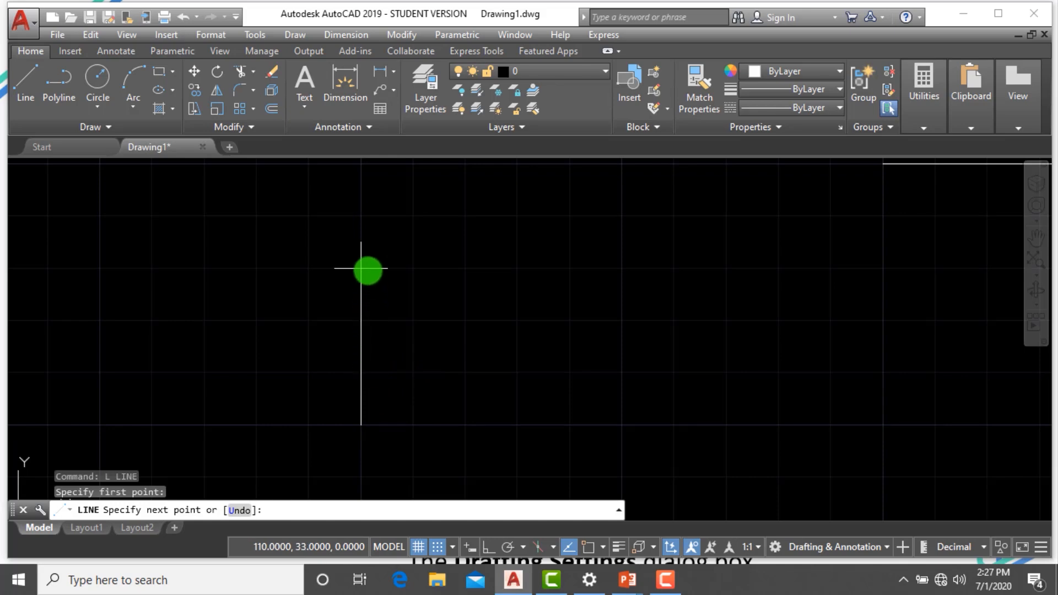
{"action": "left_click", "coordinate": [361, 216]}
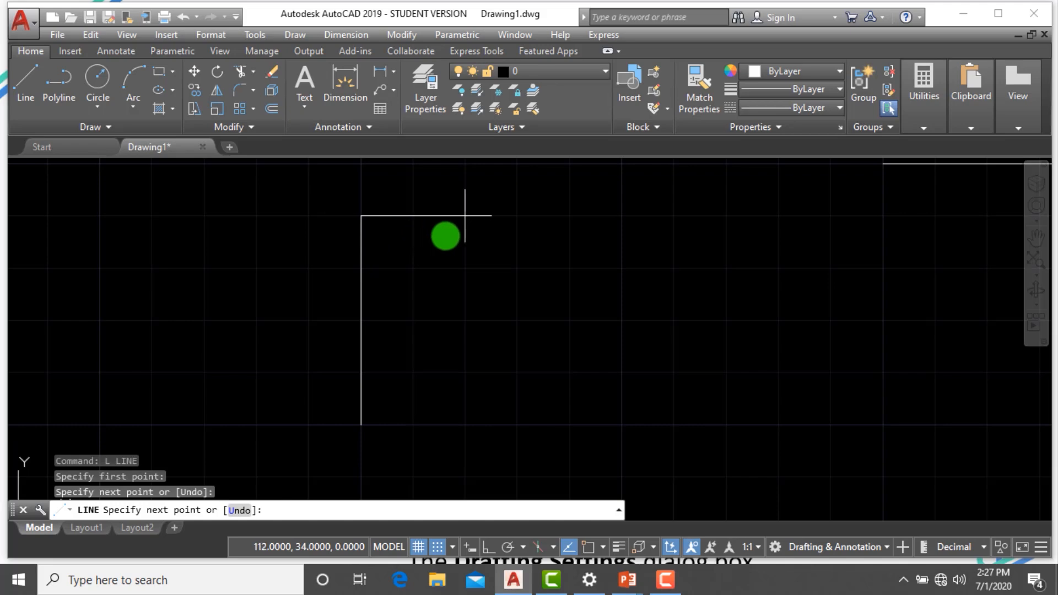
{"action": "left_click", "coordinate": [570, 216]}
{"action": "left_click", "coordinate": [570, 268]}
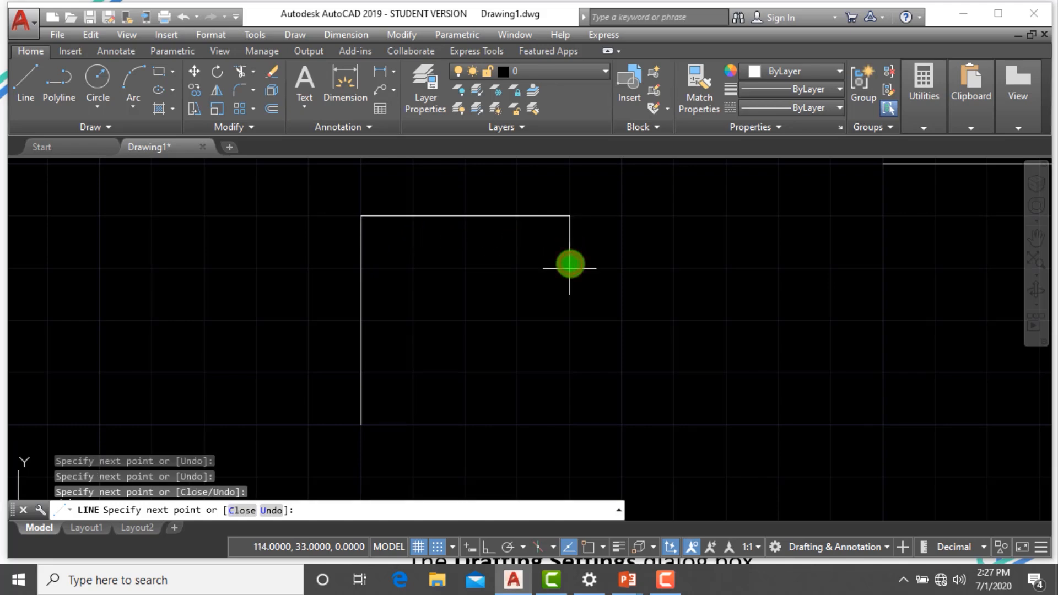
{"action": "left_click", "coordinate": [412, 269]}
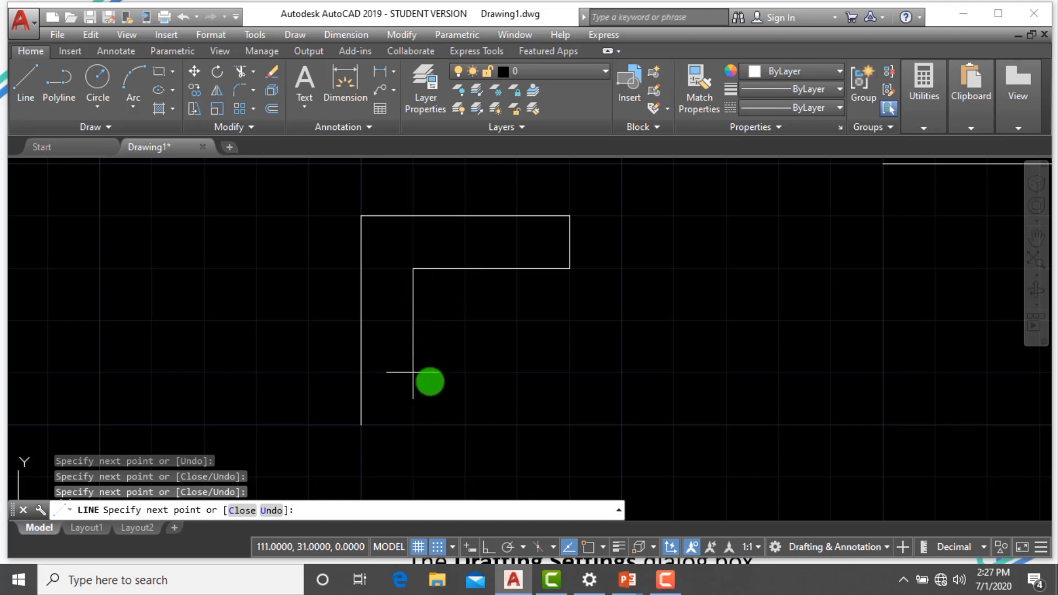
Complete the C-shaped outline through 111,30, 114,30, 114,29 and 110,29, back to its start point at 110,30
{"action": "left_click", "coordinate": [413, 425]}
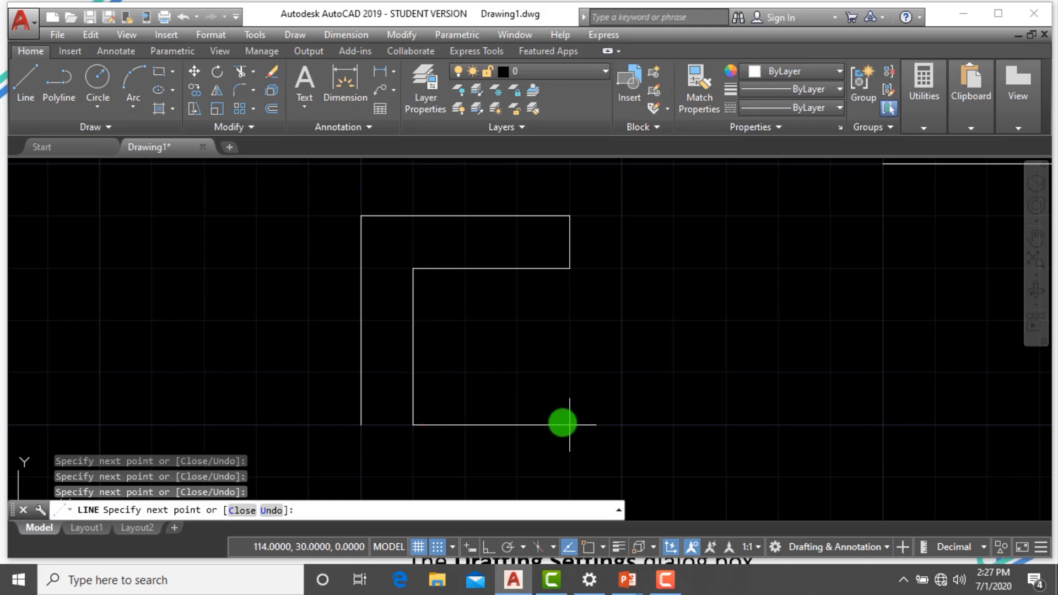
{"action": "left_click", "coordinate": [570, 425]}
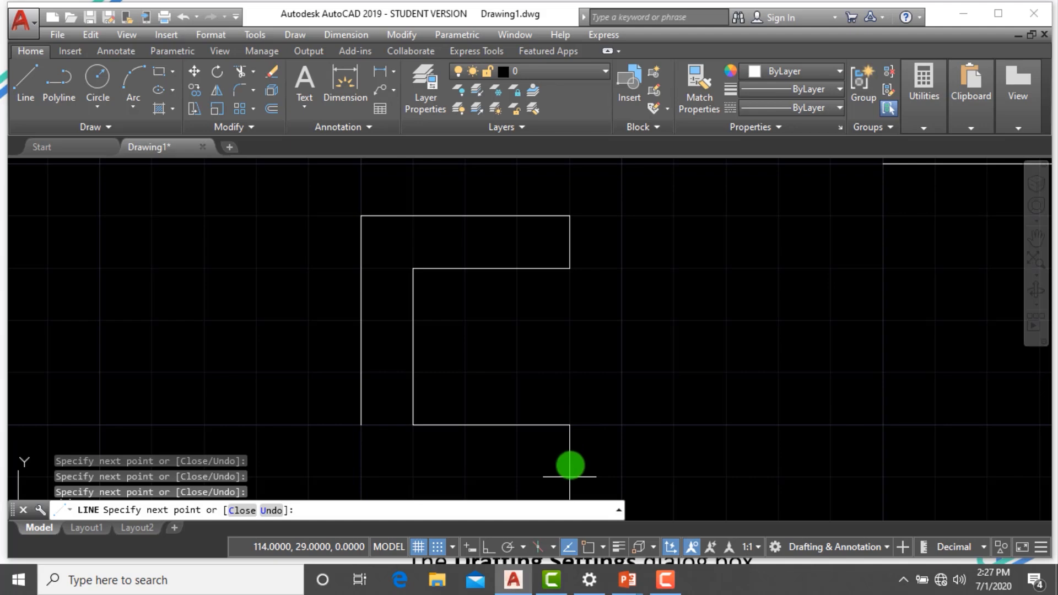
{"action": "left_click", "coordinate": [570, 477]}
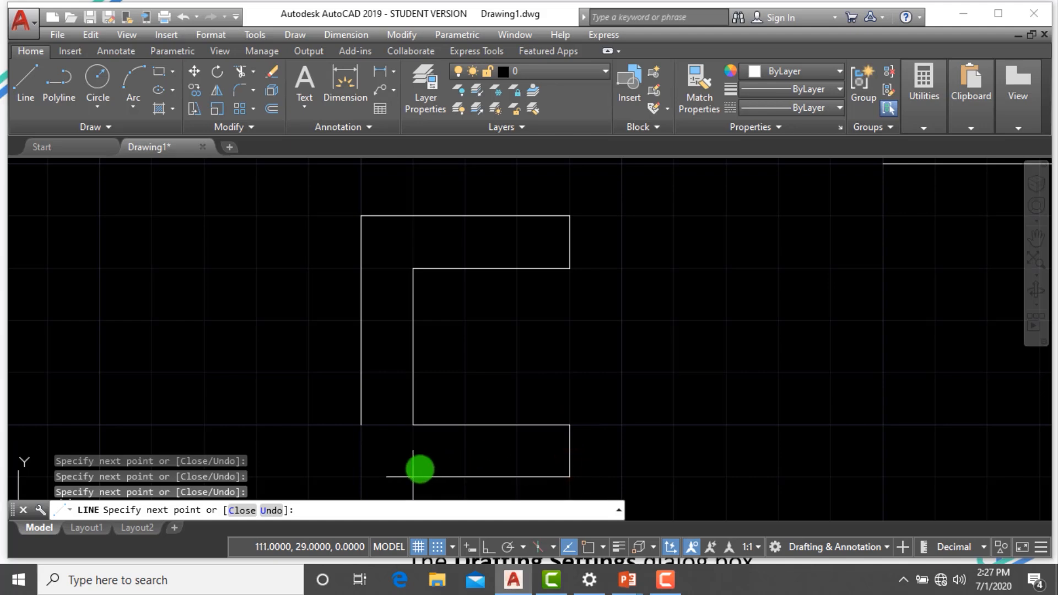
{"action": "left_click", "coordinate": [352, 479]}
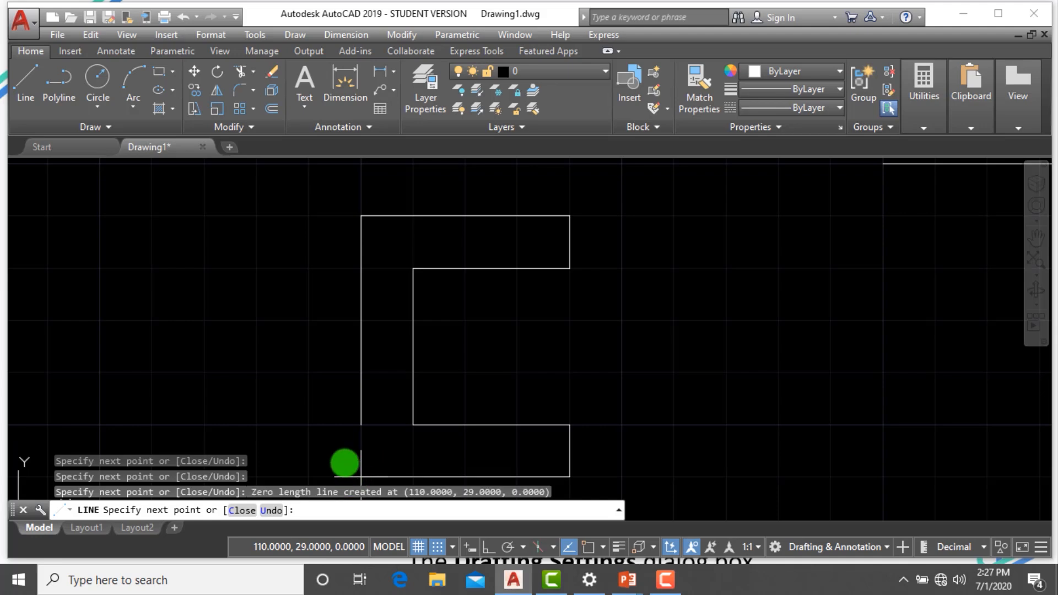
{"action": "left_click", "coordinate": [346, 431]}
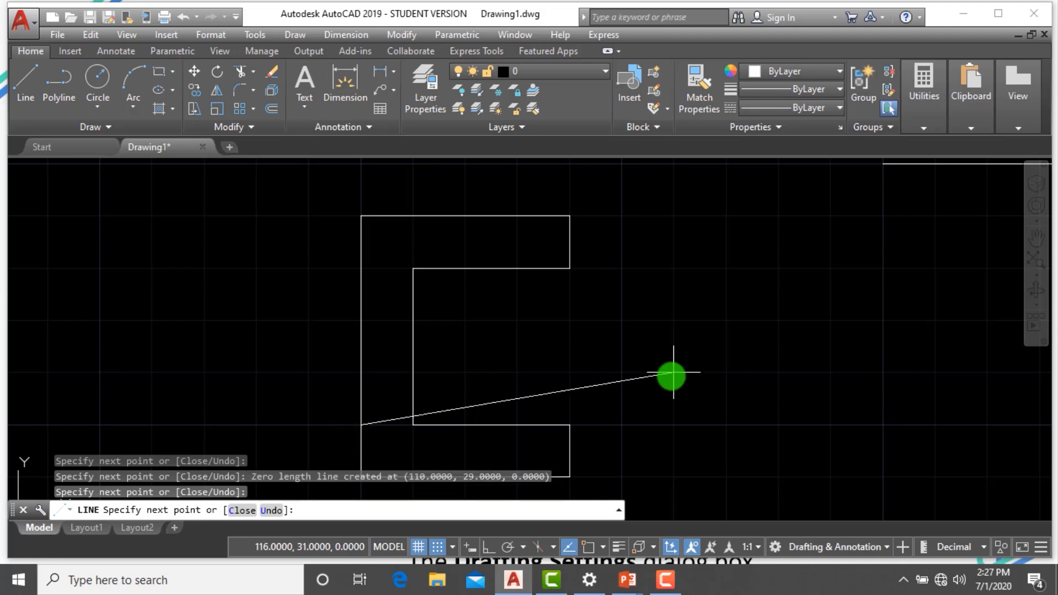
End the line command and erase all the drawn shapes, including the C-shaped outline
{"action": "key", "text": "Escape"}
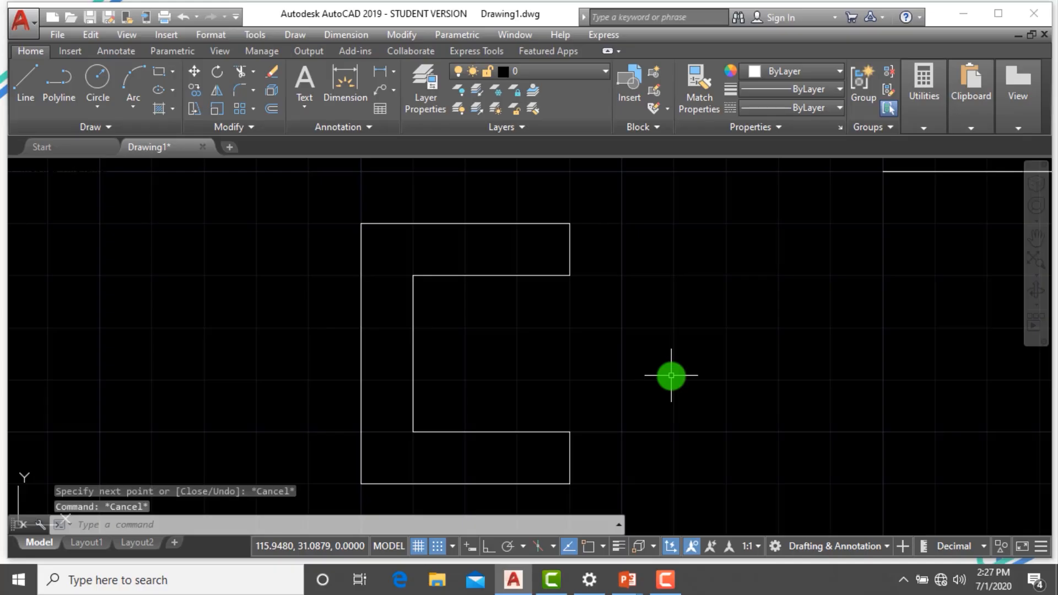
{"action": "key", "text": "Escape"}
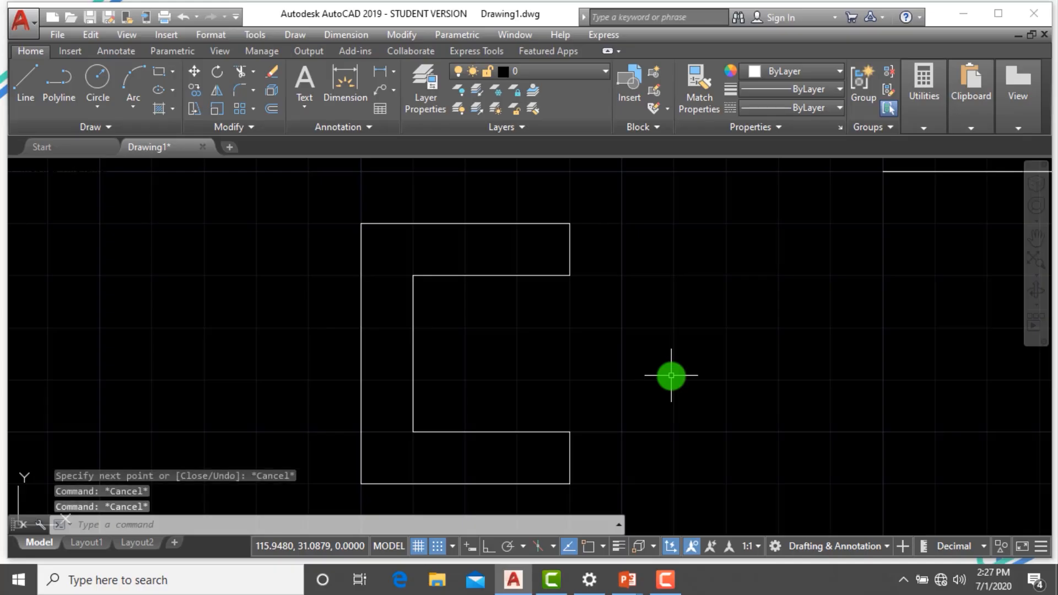
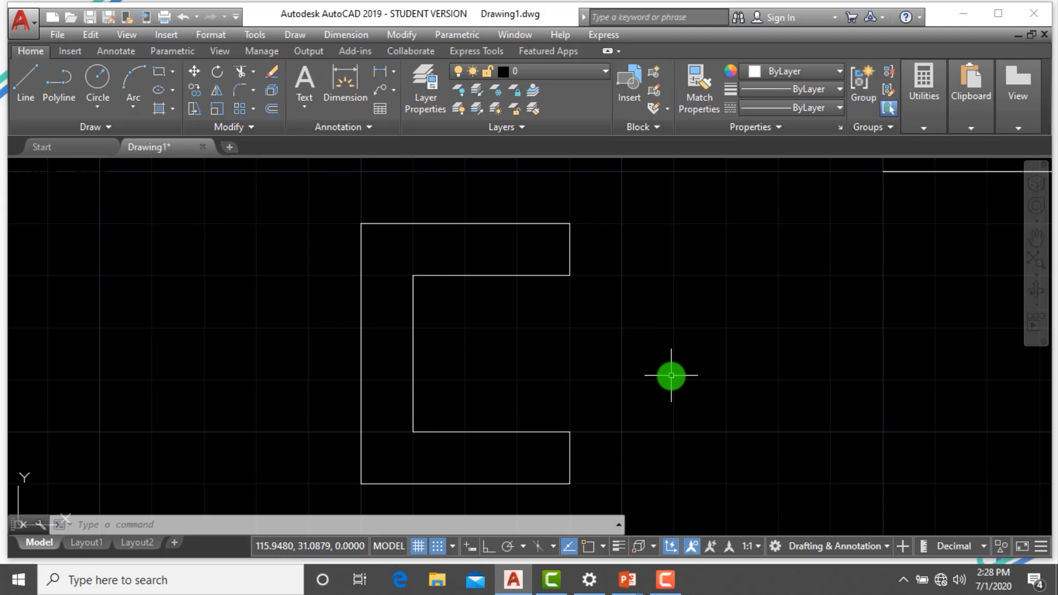
{"action": "scroll", "coordinate": [710, 350], "scroll_direction": "down", "scroll_amount": 10}
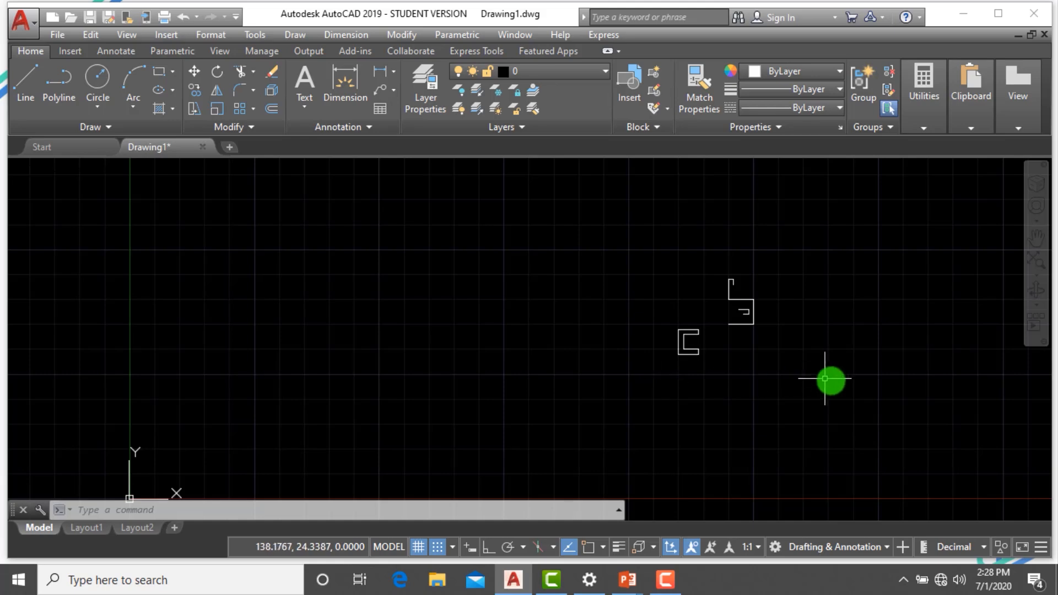
{"action": "left_click", "coordinate": [831, 382]}
{"action": "left_click", "coordinate": [645, 261]}
{"action": "type", "text": "E"}
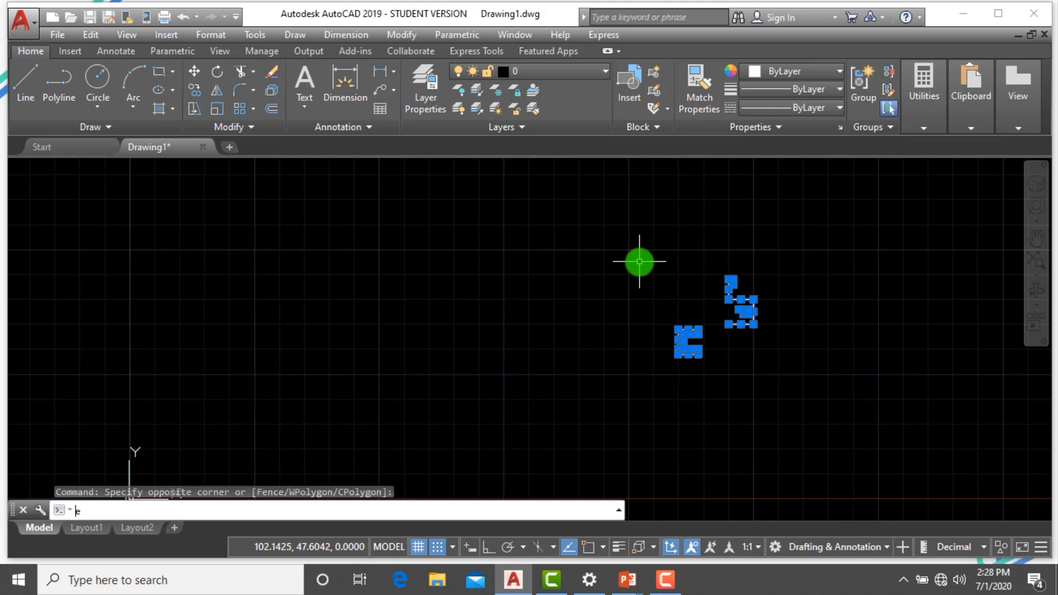
{"action": "key", "text": "Return"}
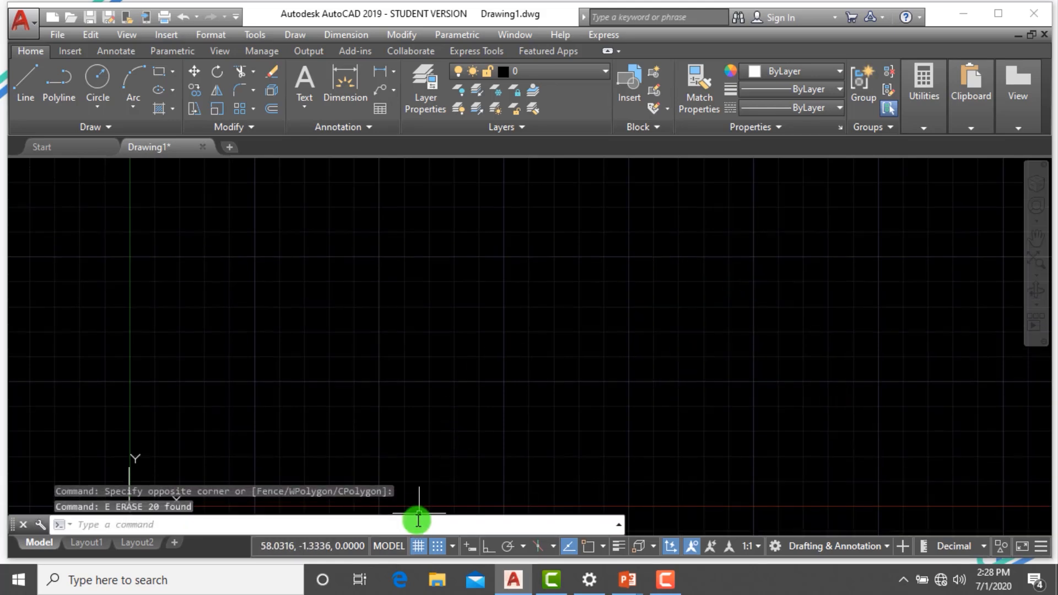
Turn the grid display off and set the snap type to isometric snap in the drafting settings
{"action": "left_click", "coordinate": [417, 546]}
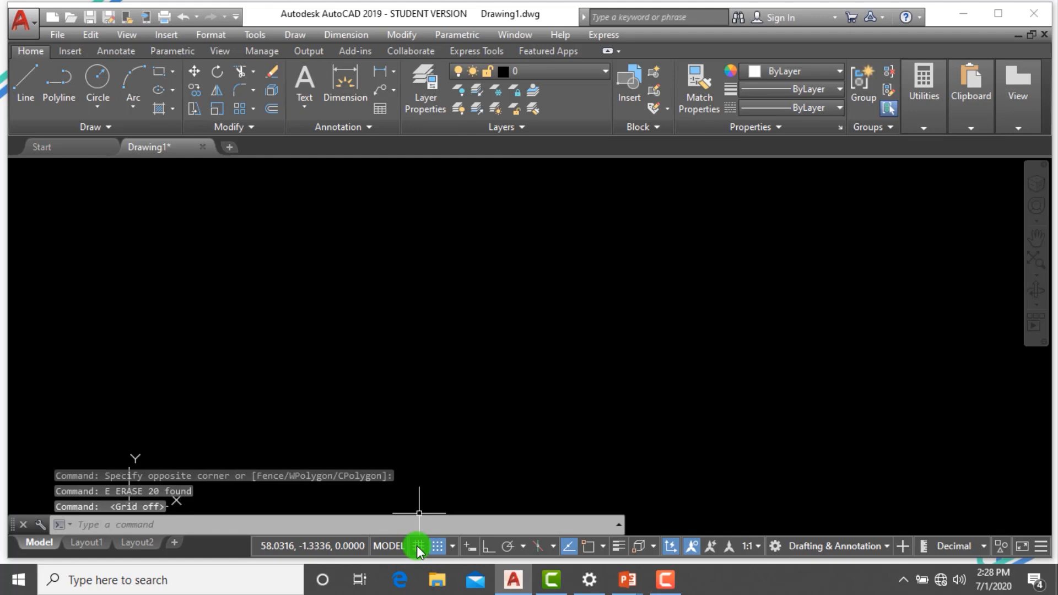
{"action": "type", "text": "ds"}
{"action": "key", "text": "Return"}
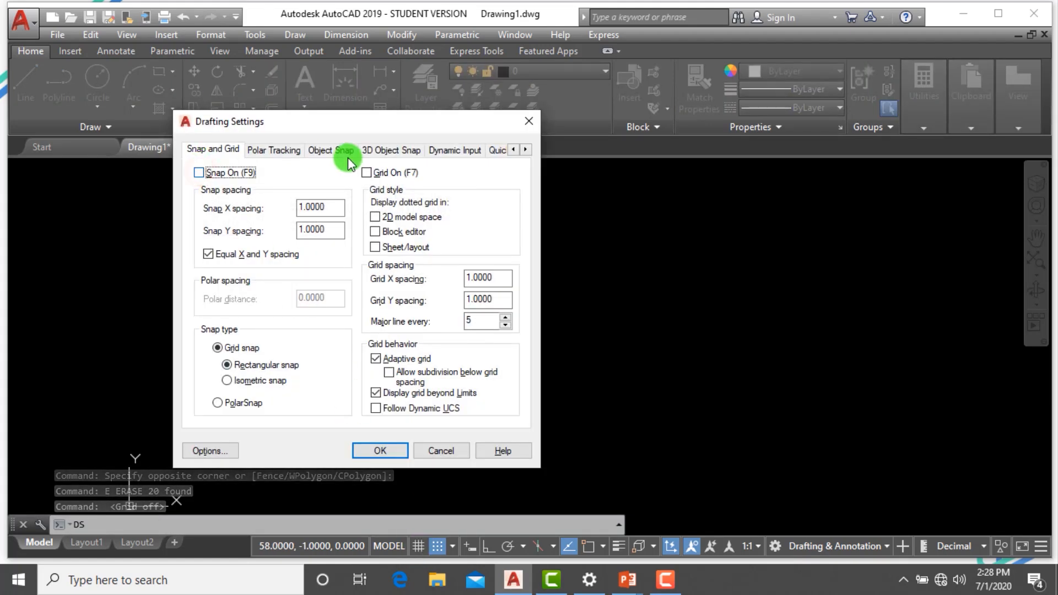
{"action": "left_click", "coordinate": [227, 380]}
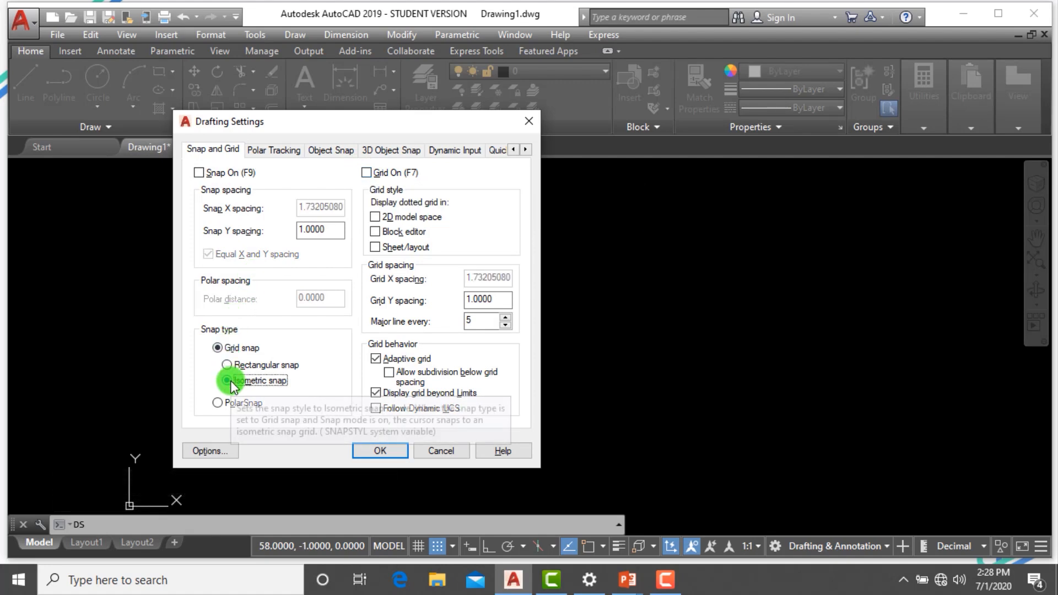
{"action": "left_click", "coordinate": [383, 450]}
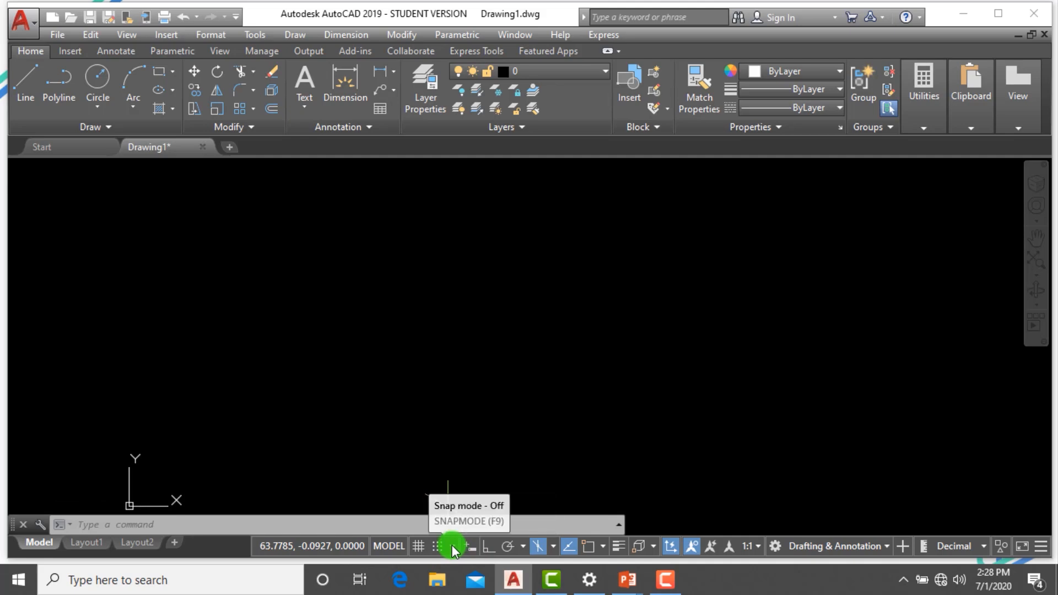
Turn on ortho mode and draw a six-segment freehand outline along the left isoplane directions, starting at about 64,21
{"action": "left_click", "coordinate": [485, 547]}
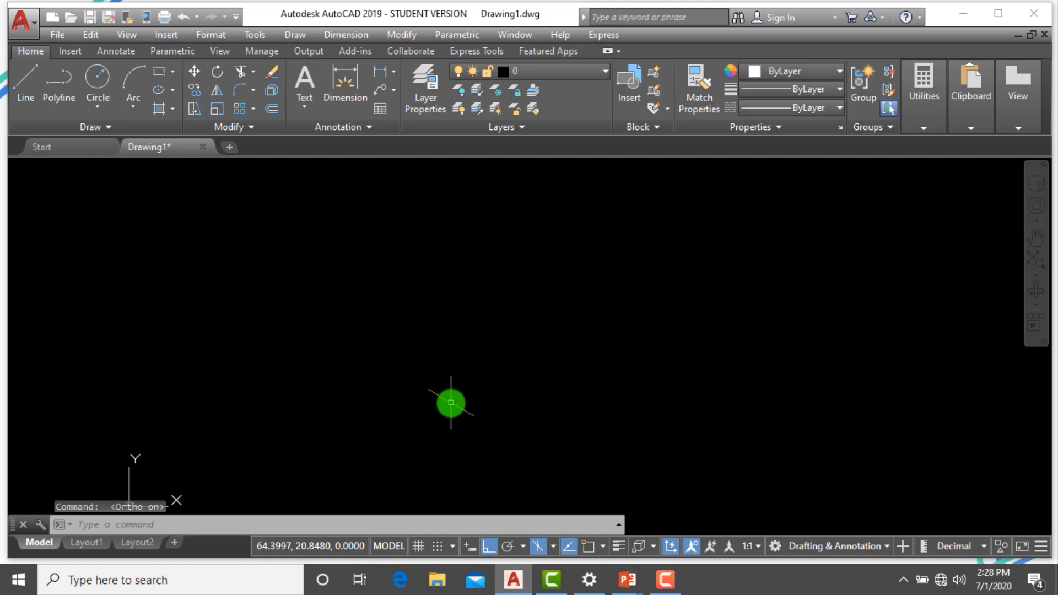
{"action": "type", "text": "L"}
{"action": "key", "text": "Return"}
{"action": "left_click", "coordinate": [450, 403]}
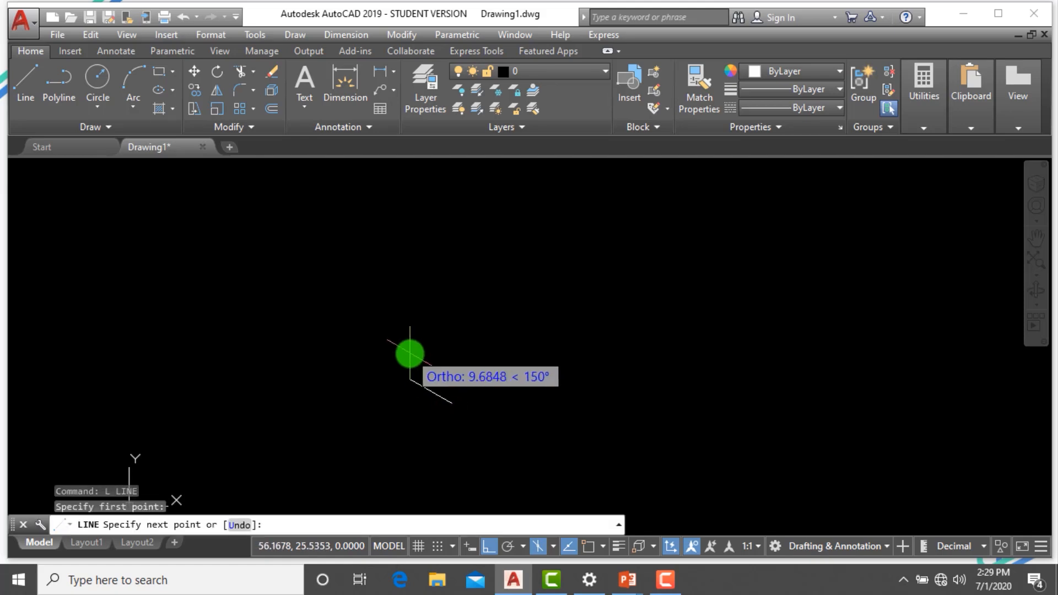
{"action": "left_click", "coordinate": [359, 350]}
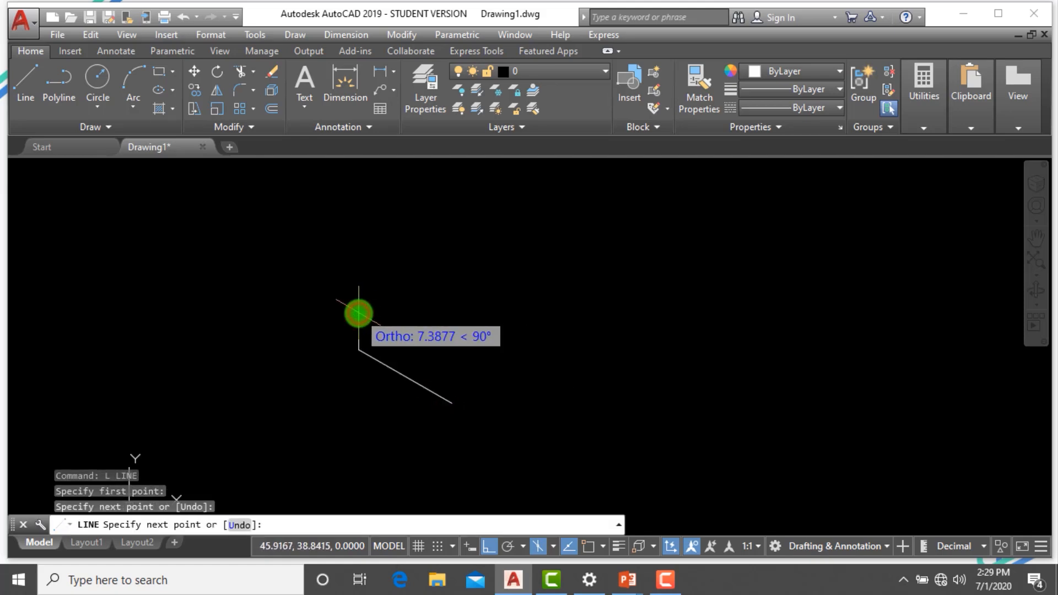
{"action": "left_click", "coordinate": [353, 261]}
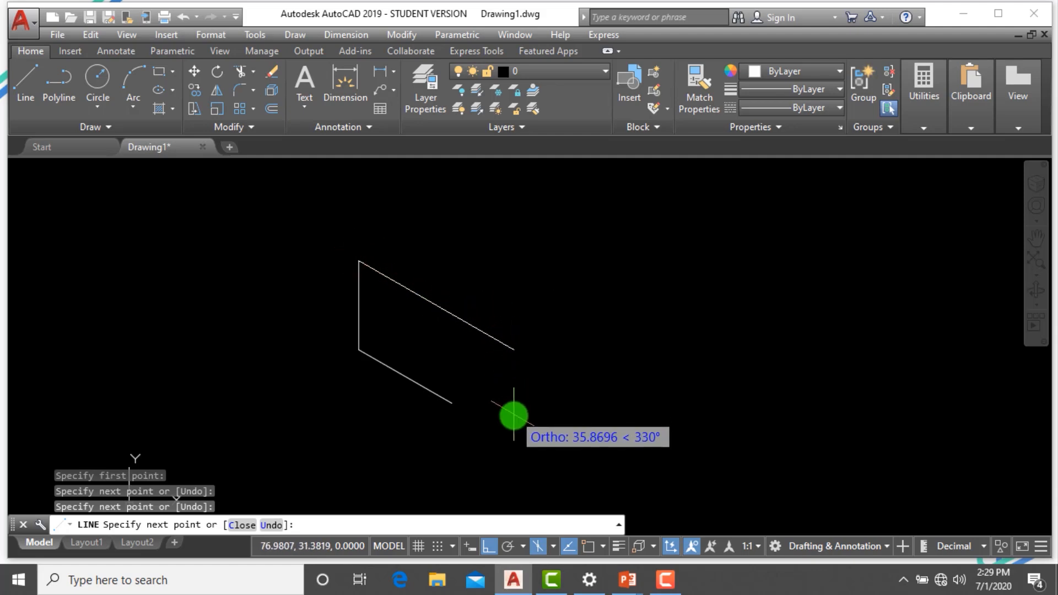
{"action": "left_click", "coordinate": [515, 412]}
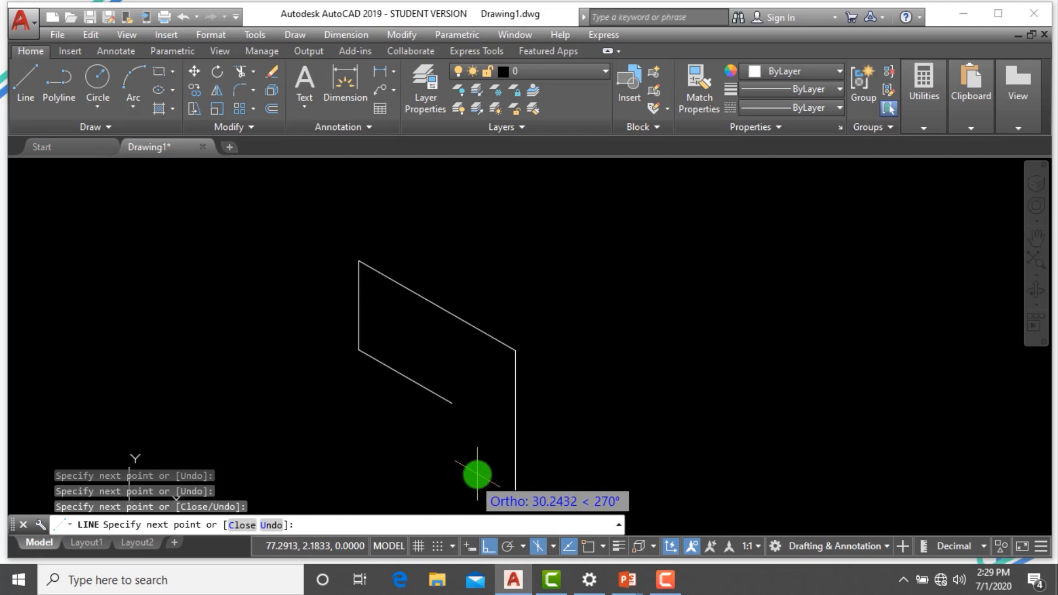
{"action": "left_click", "coordinate": [508, 462]}
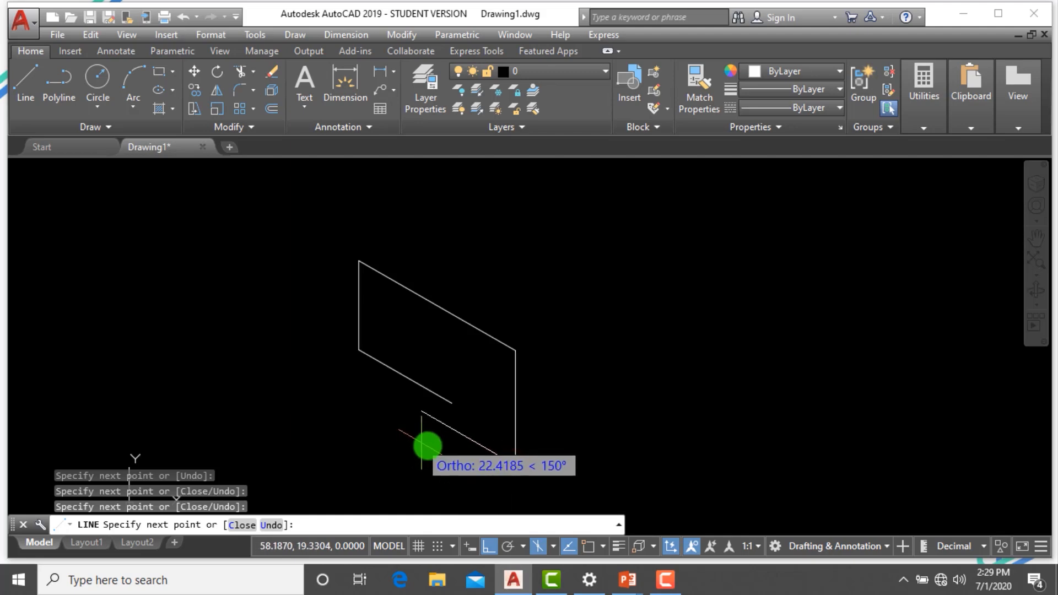
{"action": "left_click", "coordinate": [442, 448]}
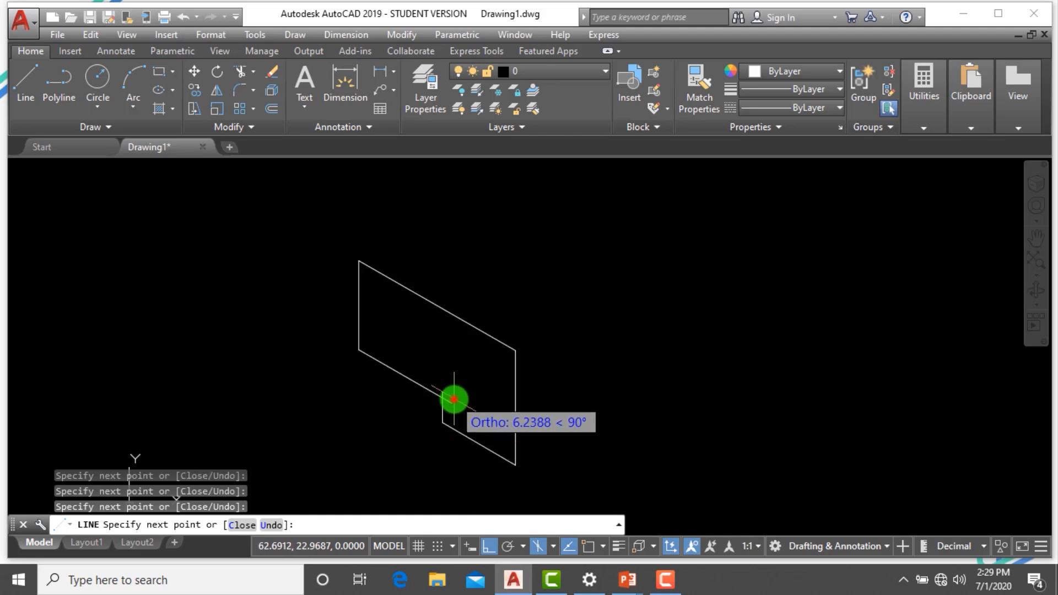
{"action": "left_click", "coordinate": [452, 398]}
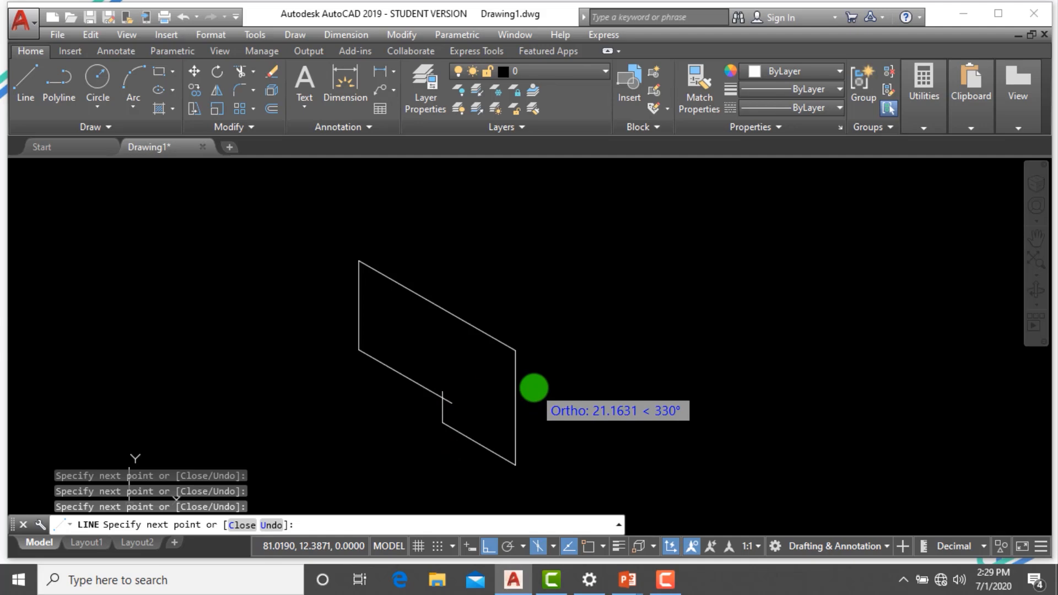
{"action": "key", "text": "Escape"}
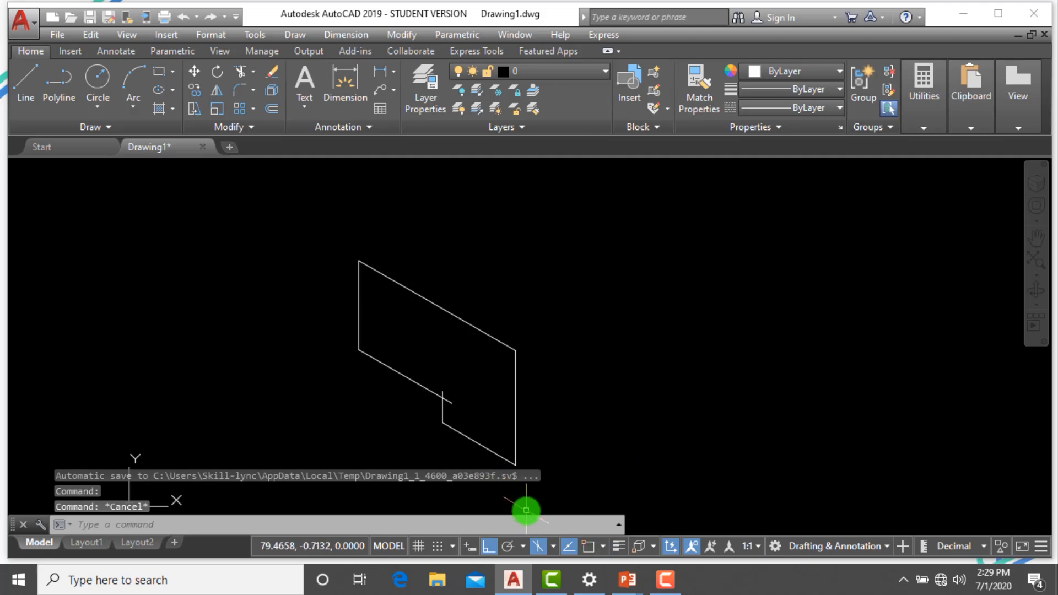
Choose isoplane Left and draw a 3-unit line straight up from about 112,14, to the right of the freehand outline
{"action": "left_click", "coordinate": [553, 546]}
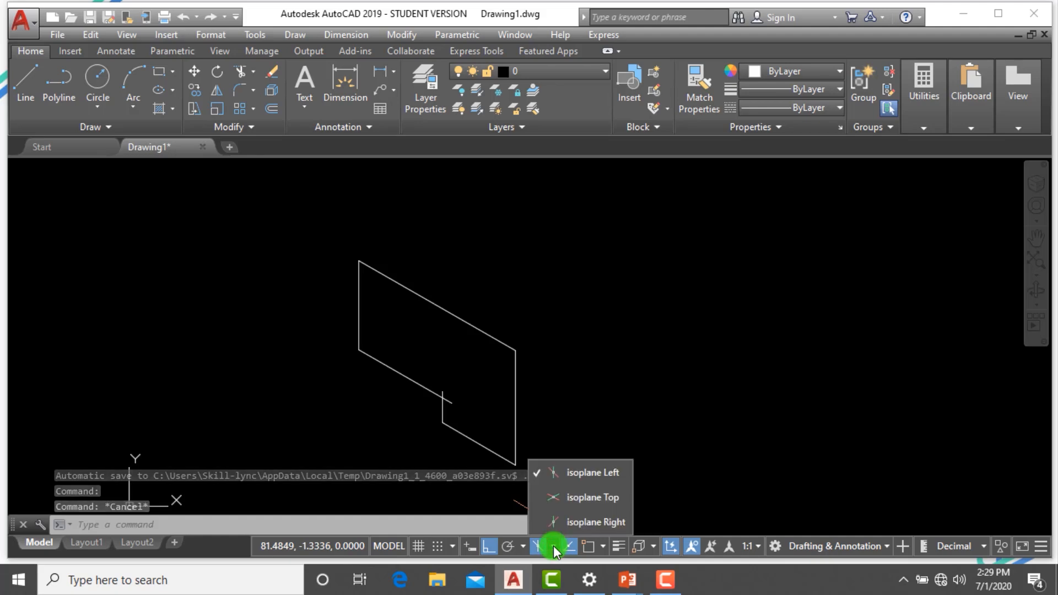
{"action": "left_click", "coordinate": [602, 472]}
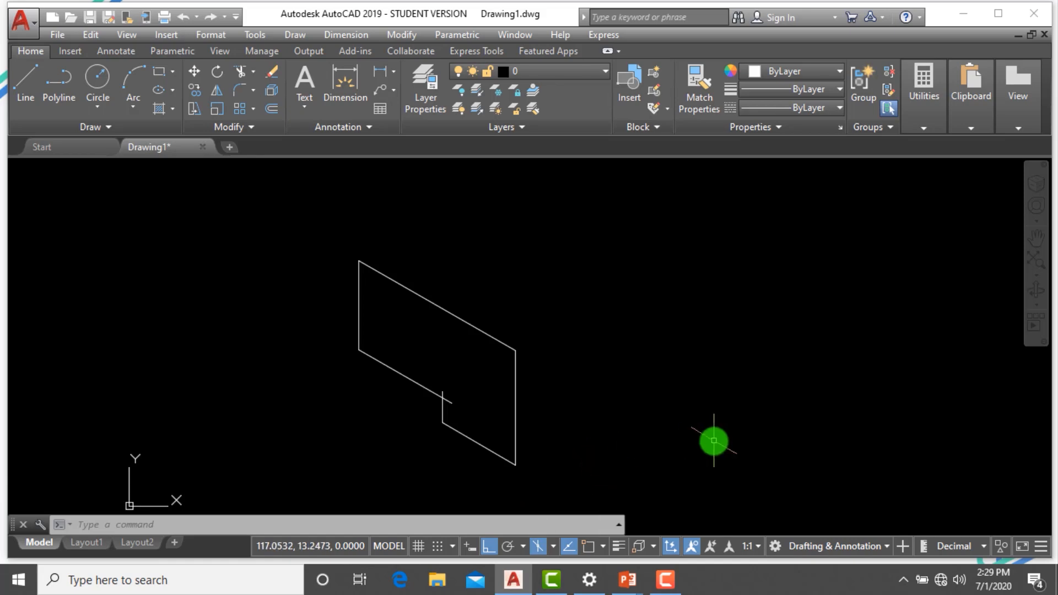
{"action": "type", "text": "L"}
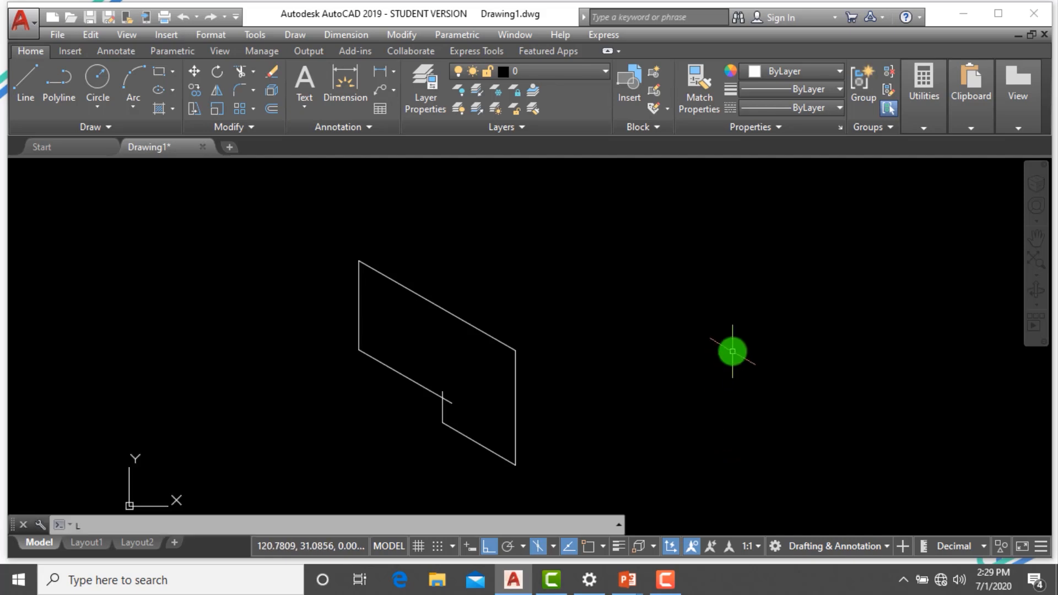
{"action": "type", "text": "l"}
{"action": "key", "text": "Return"}
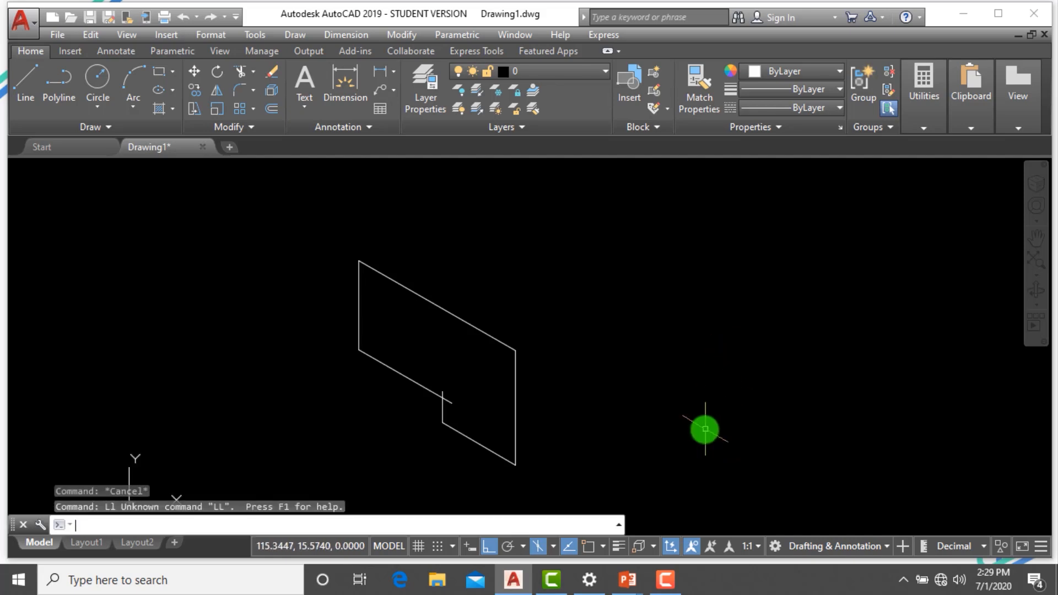
{"action": "type", "text": "l"}
{"action": "key", "text": "Return"}
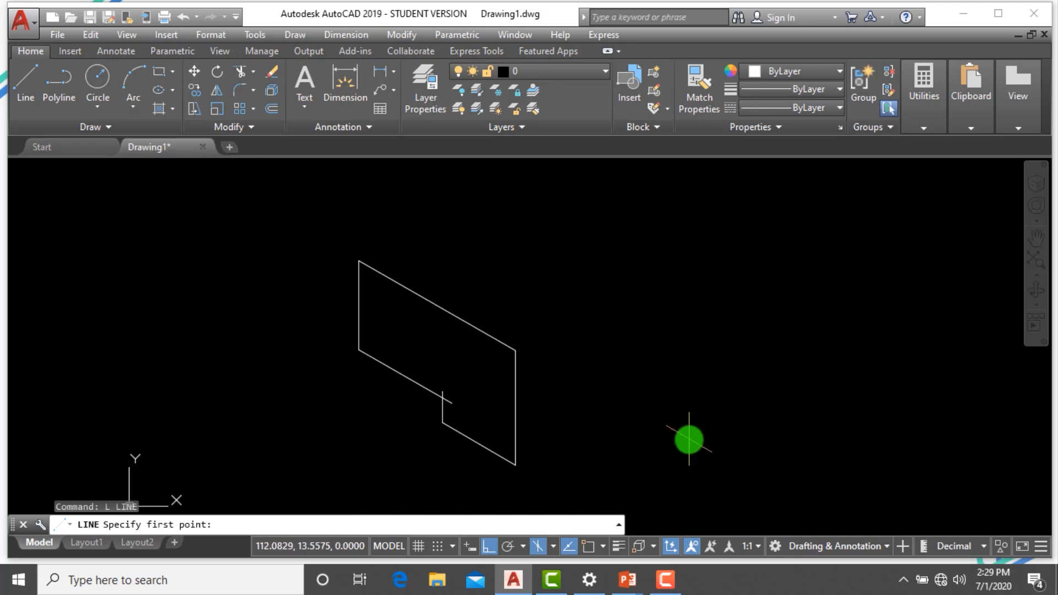
{"action": "left_click", "coordinate": [688, 440]}
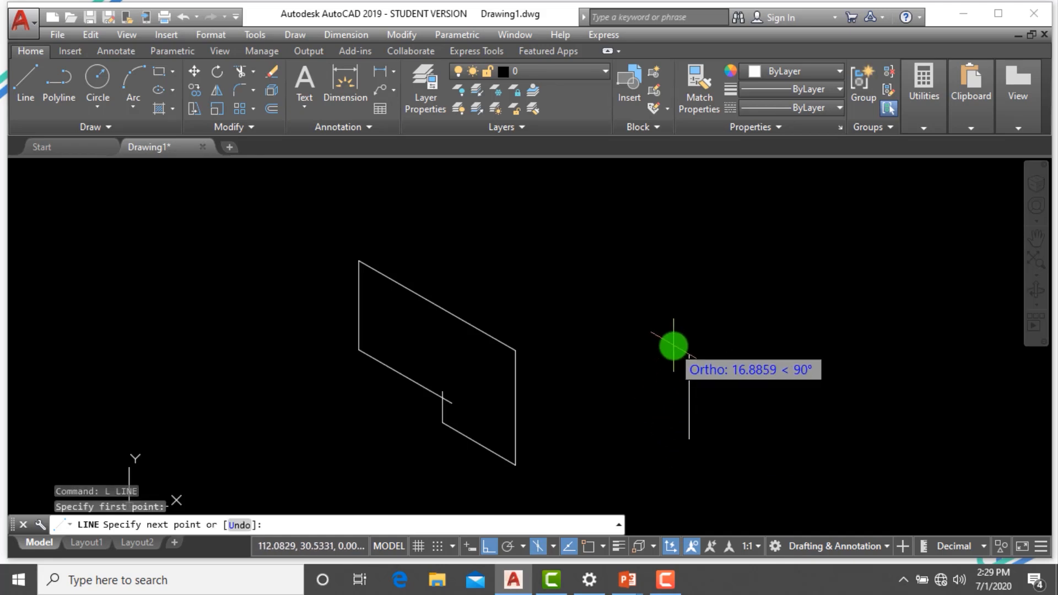
{"action": "type", "text": "3"}
{"action": "key", "text": "Return"}
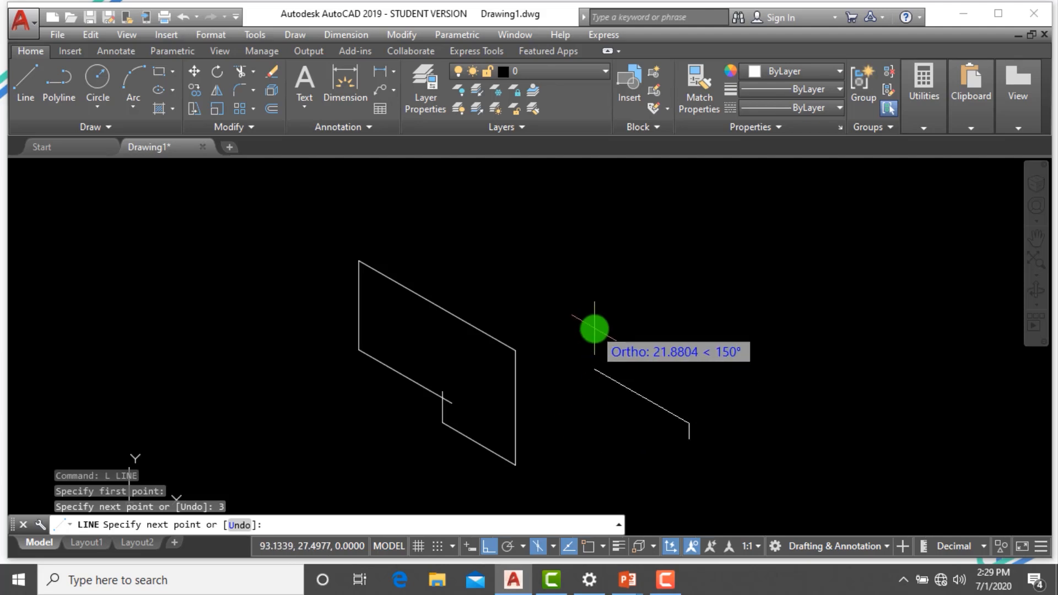
Continue with two 5-unit segments along 150° and a 3-unit segment straight down, closing the lines into a parallelogram
{"action": "type", "text": "5"}
{"action": "key", "text": "Return"}
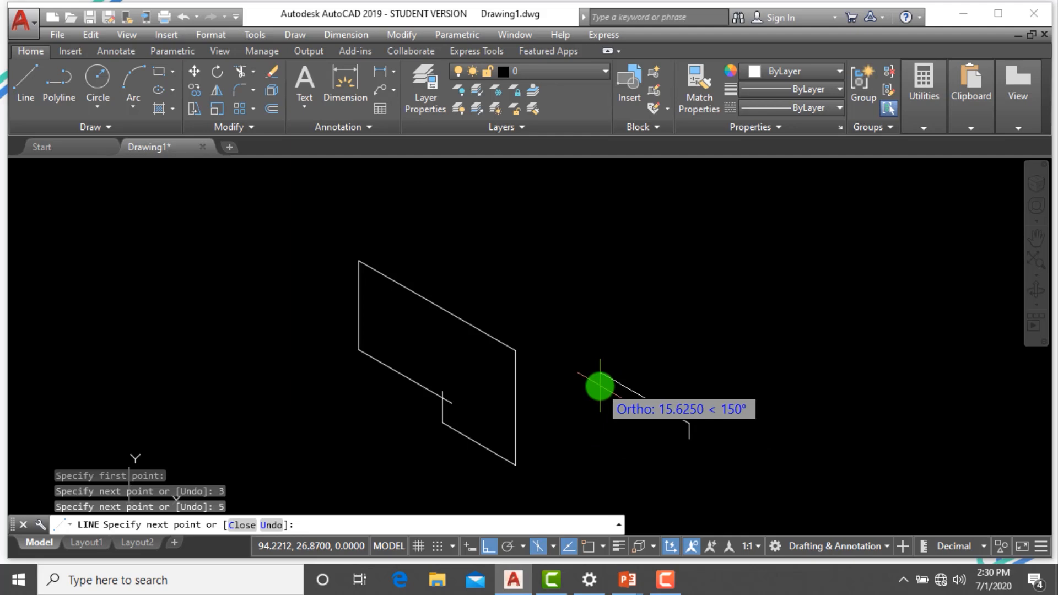
{"action": "type", "text": "5"}
{"action": "key", "text": "Return"}
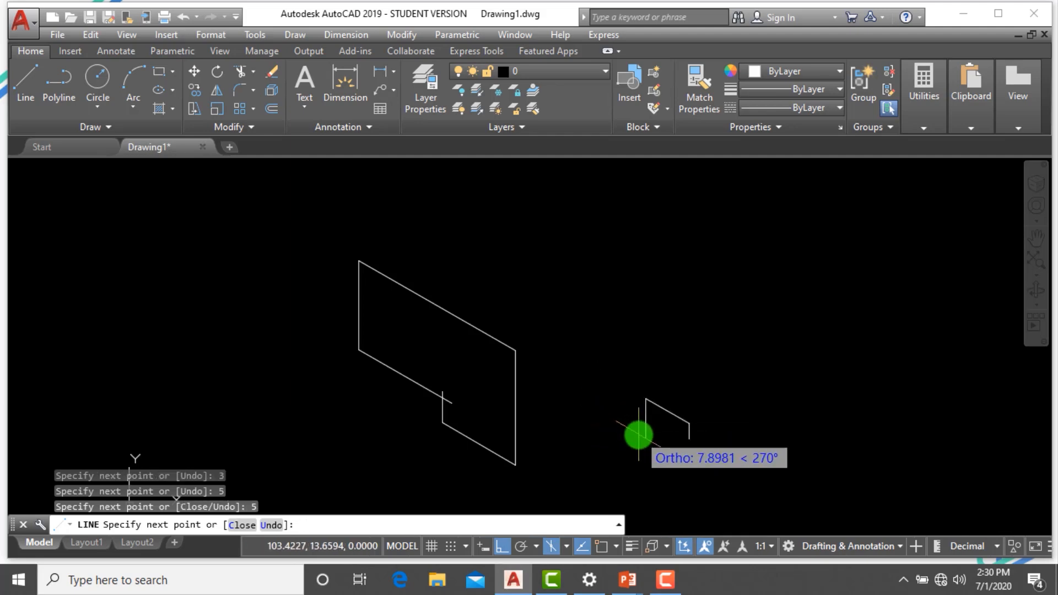
{"action": "type", "text": "3"}
{"action": "key", "text": "Return"}
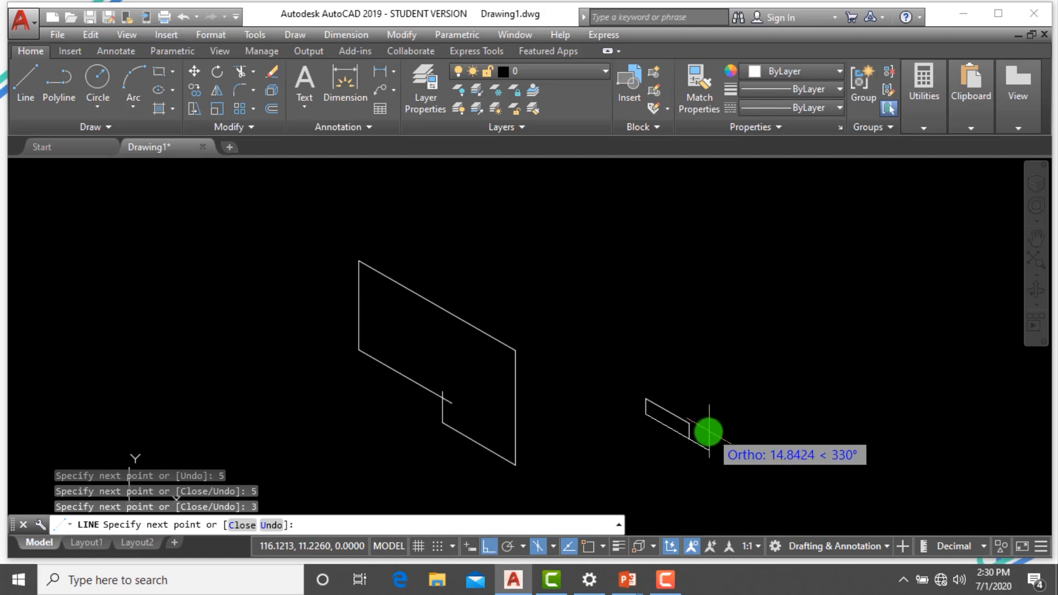
{"action": "type", "text": "c"}
{"action": "key", "text": "Return"}
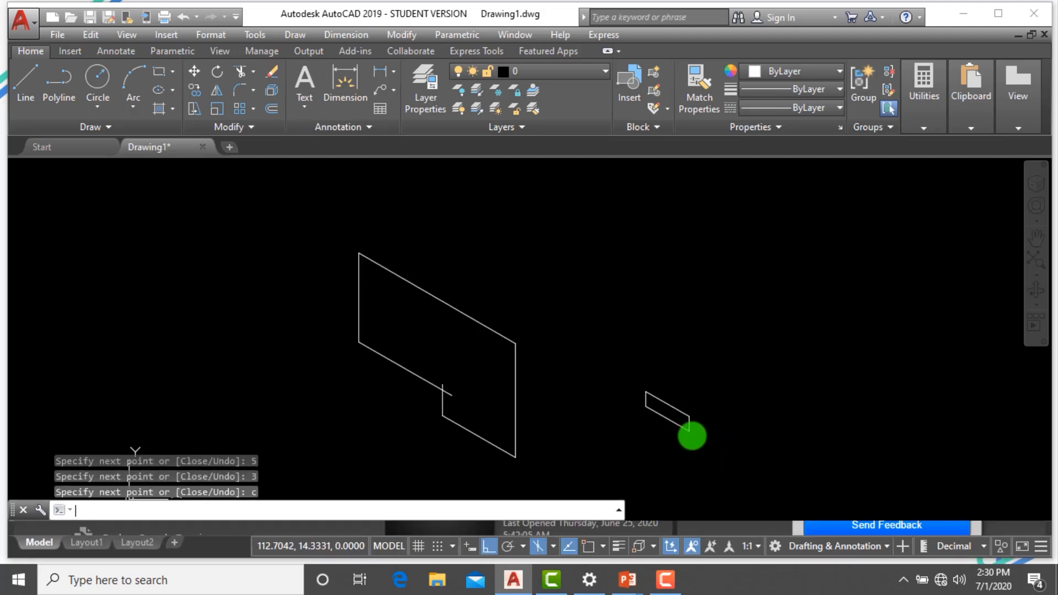
Turn on object snap, choose isoplane Right and draw a 6-unit line along 30° from the small parallelogram's lower-right corner
{"action": "scroll", "coordinate": [727, 433], "scroll_direction": "up", "scroll_amount": 6}
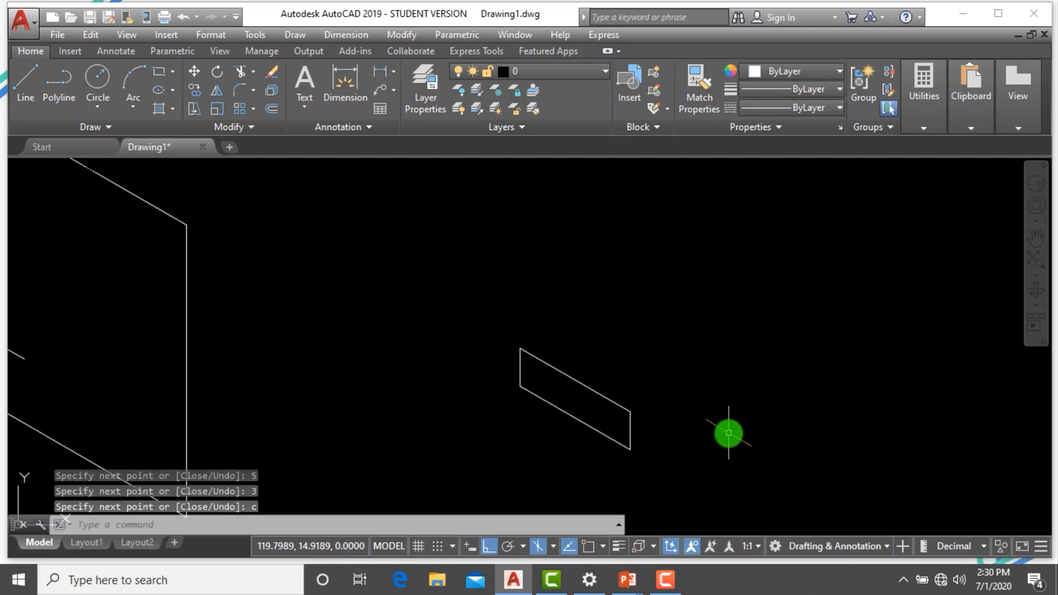
{"action": "scroll", "coordinate": [728, 433], "scroll_direction": "down", "scroll_amount": 2}
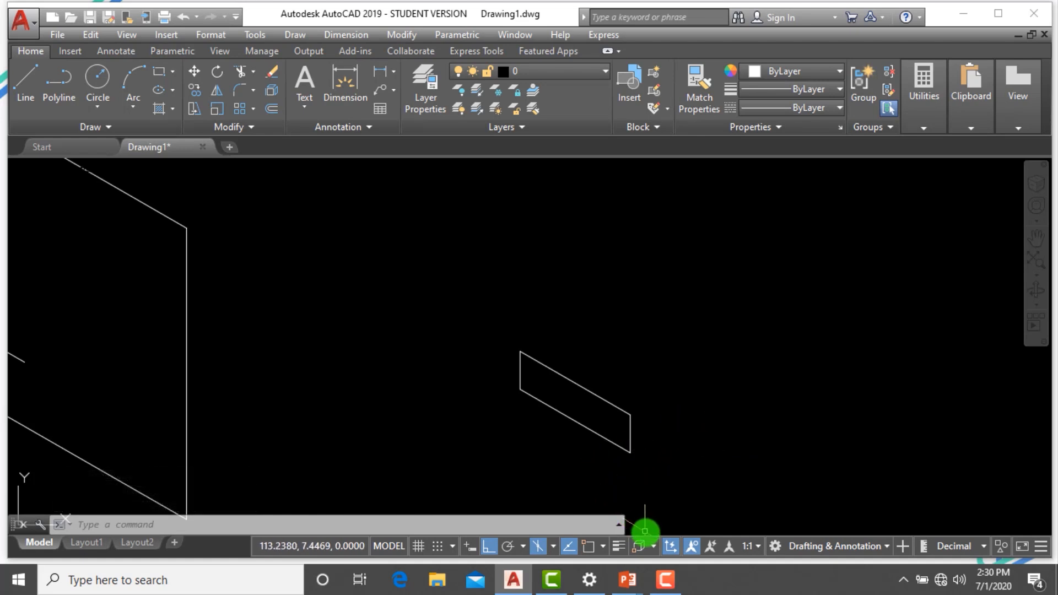
{"action": "left_click", "coordinate": [588, 548]}
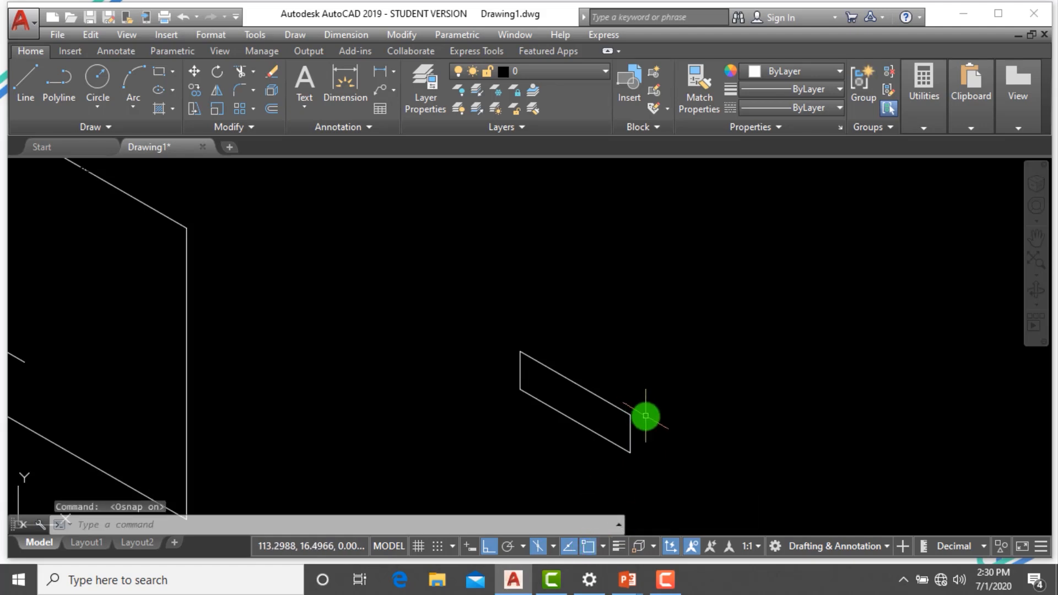
{"action": "type", "text": "1"}
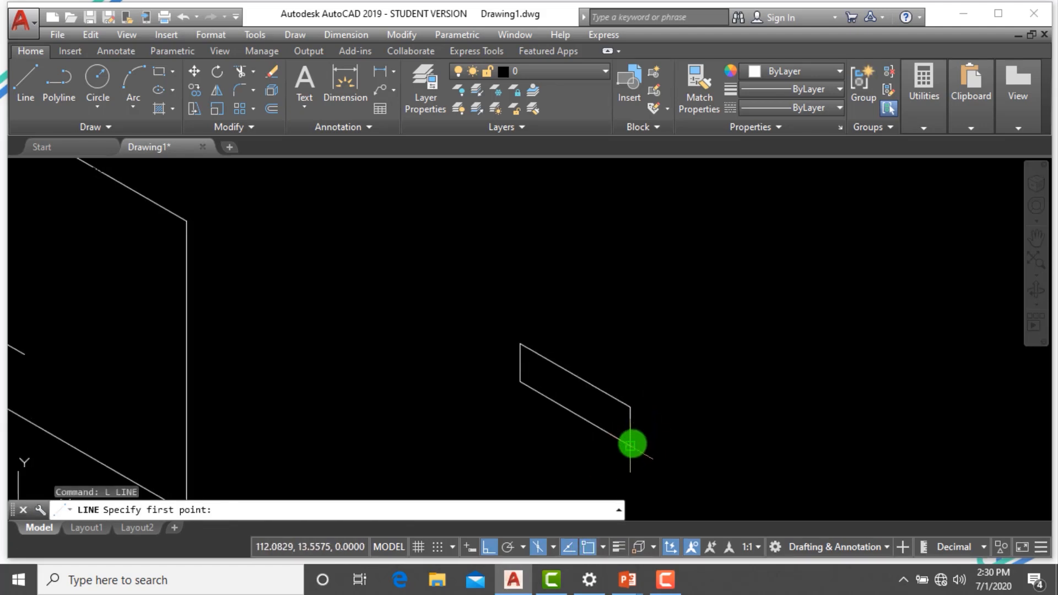
{"action": "left_click", "coordinate": [630, 444]}
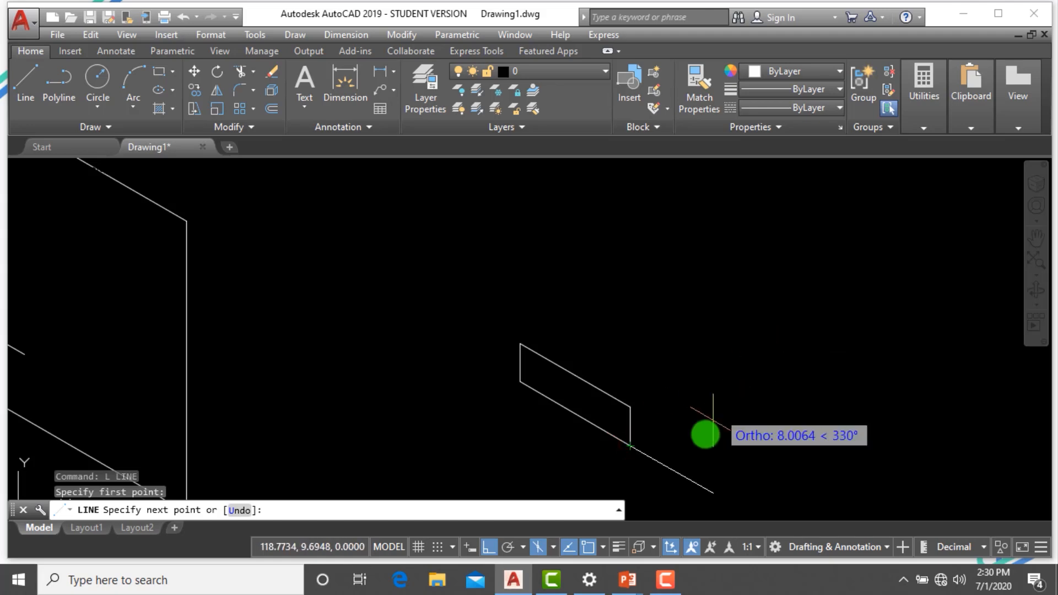
{"action": "left_click", "coordinate": [553, 547]}
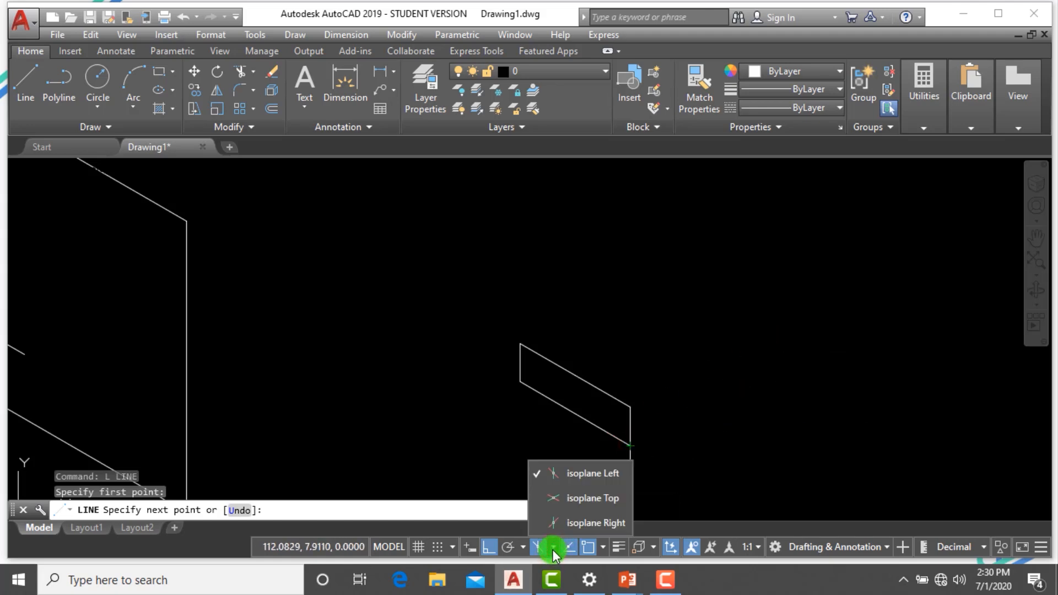
{"action": "left_click", "coordinate": [576, 521]}
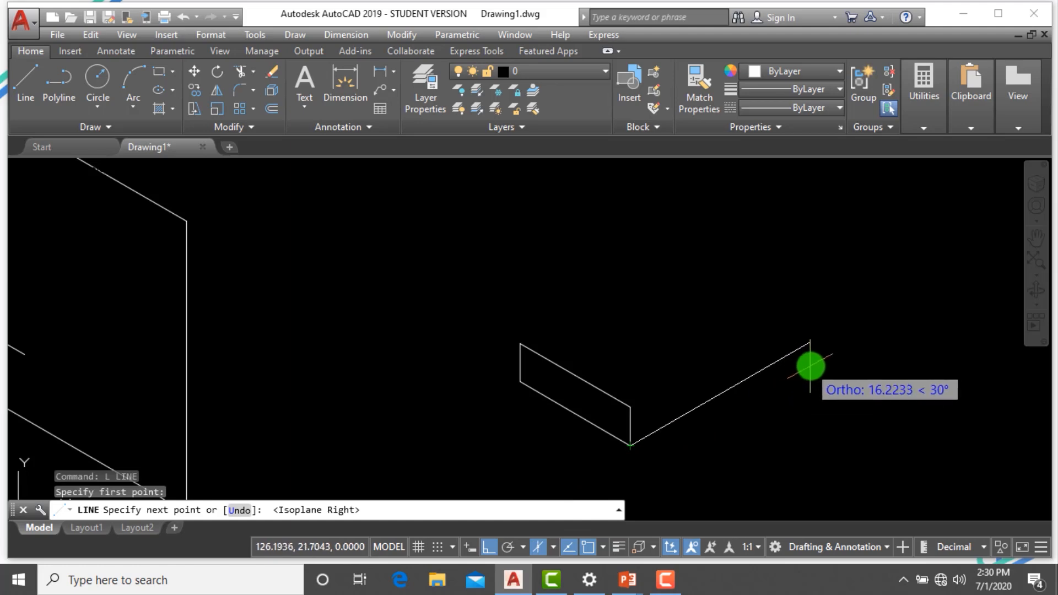
{"action": "type", "text": "6"}
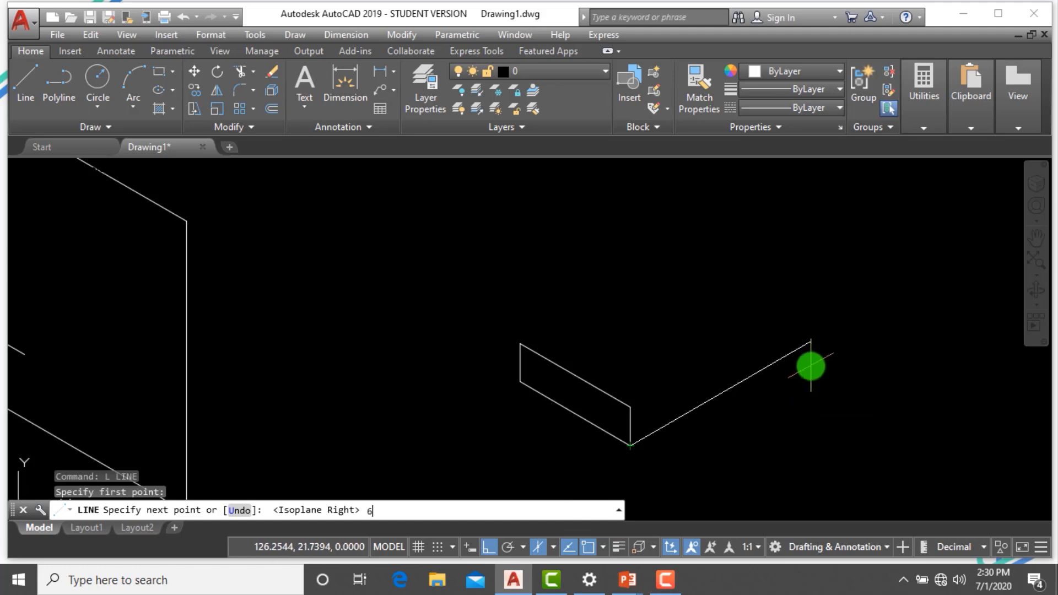
{"action": "key", "text": "Return"}
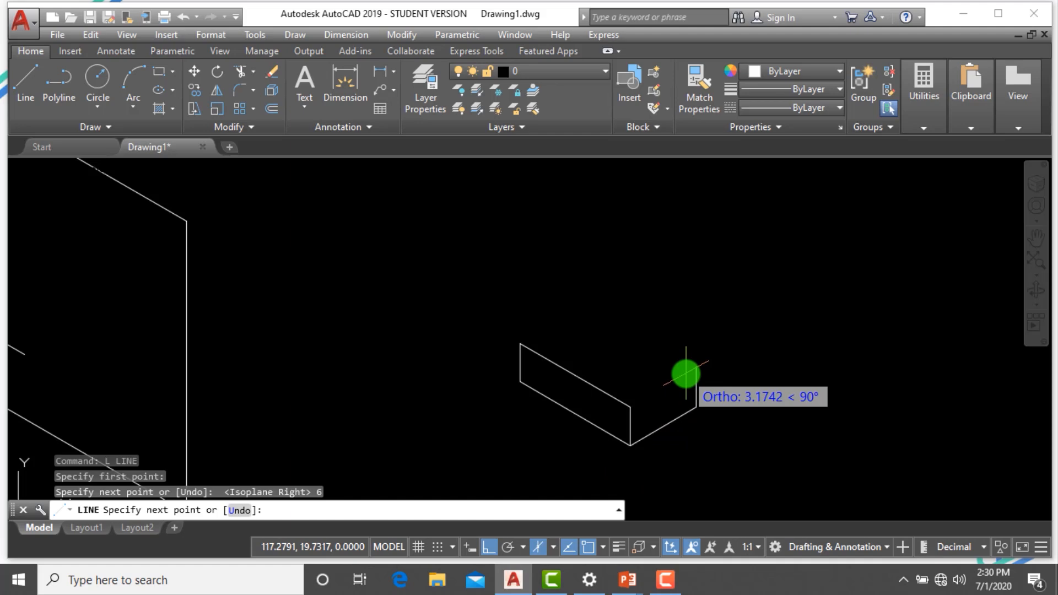
Continue 3 units straight up and back to the parallelogram's upper-right corner, completing the right face of the box
{"action": "type", "text": "3"}
{"action": "key", "text": "Return"}
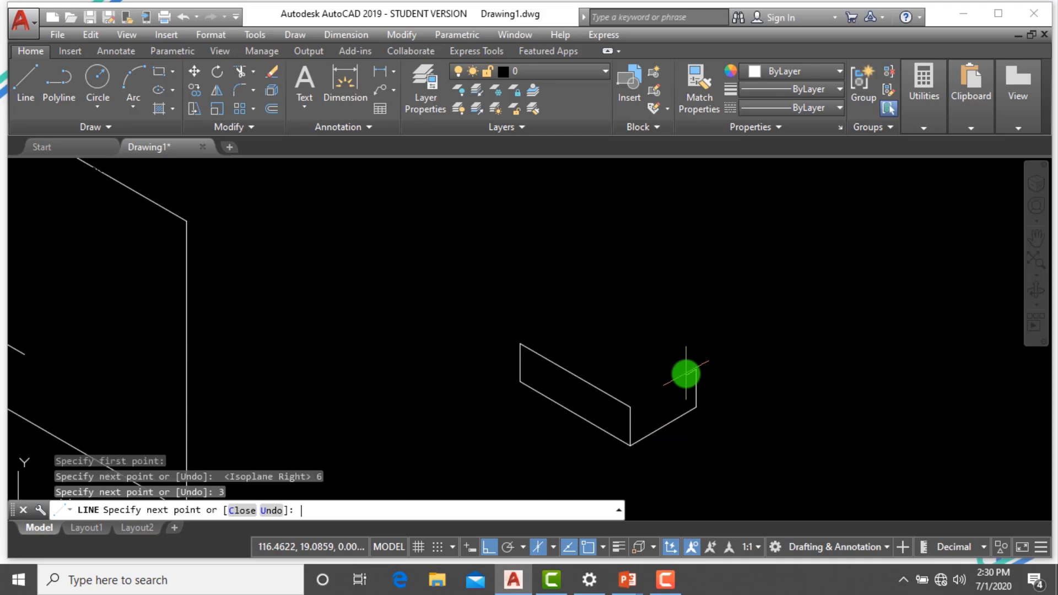
{"action": "left_click", "coordinate": [630, 406]}
{"action": "key", "text": "Escape"}
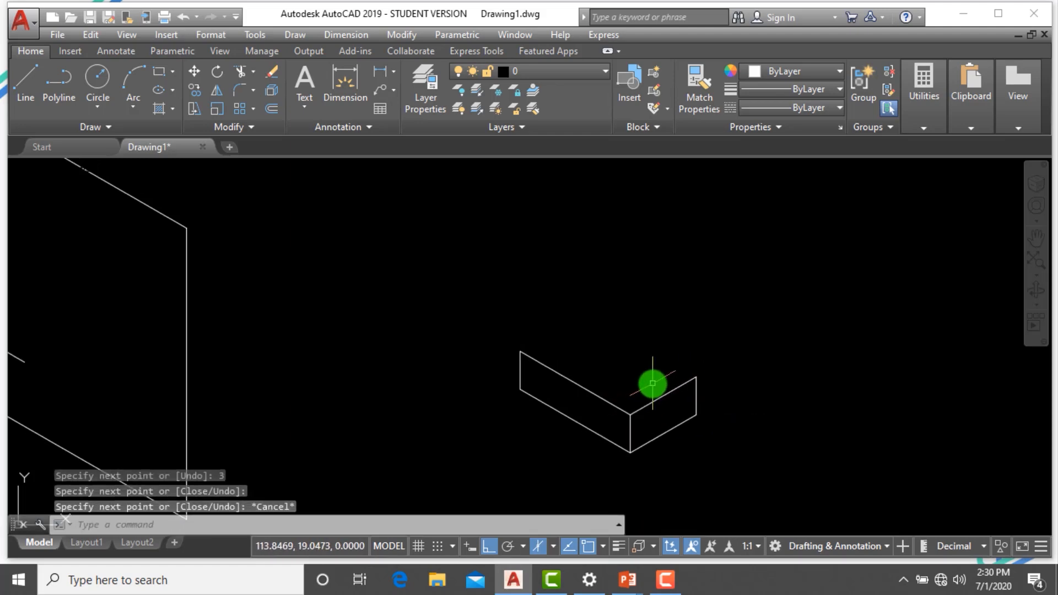
Start a line at the upper-left corner of the box's left face
{"action": "type", "text": "l"}
{"action": "key", "text": "Return"}
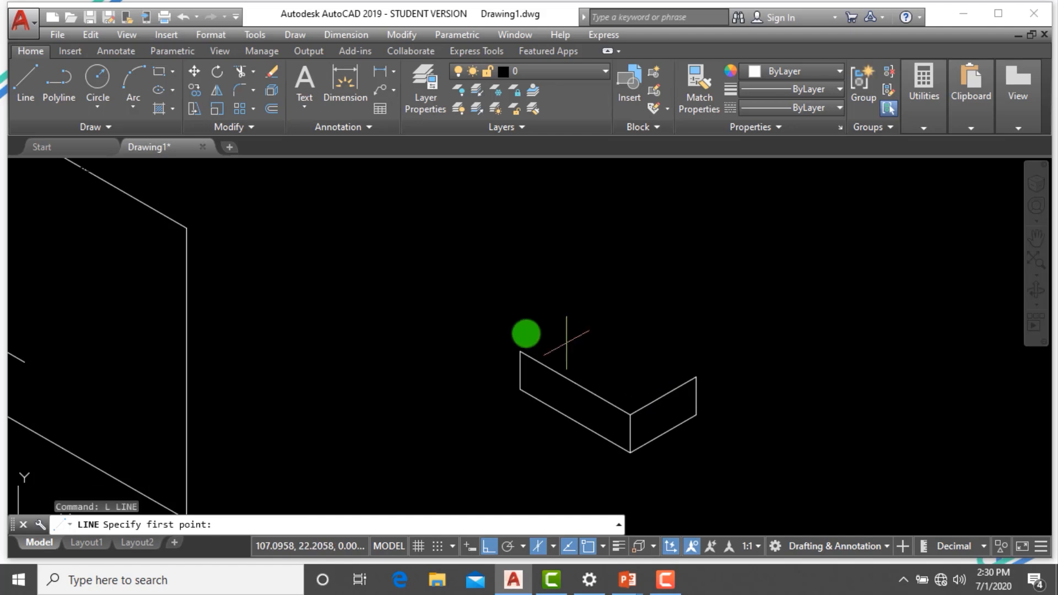
{"action": "left_click", "coordinate": [521, 349]}
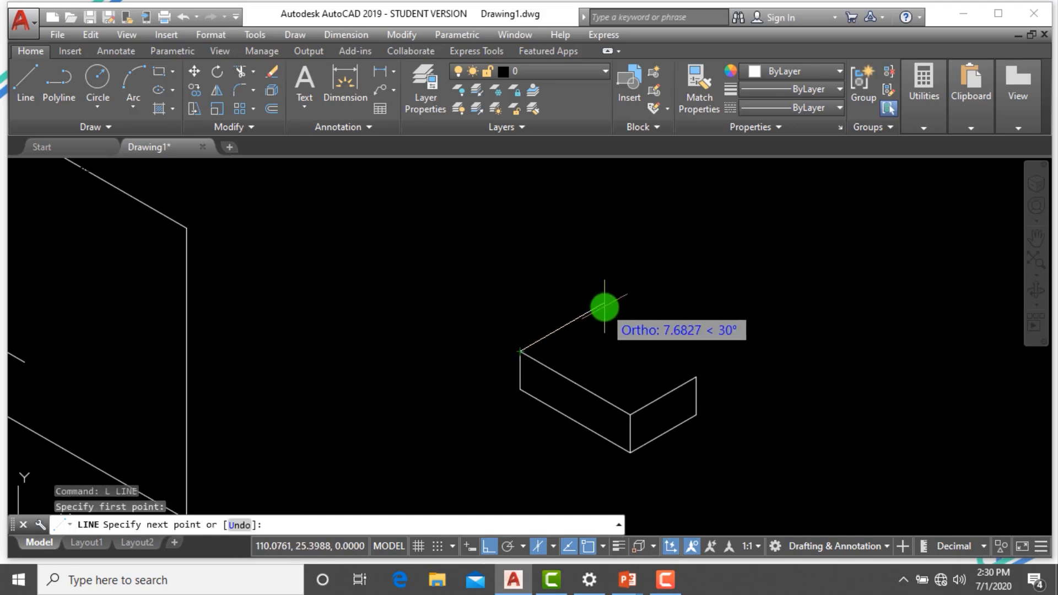
{"action": "type", "text": "5"}
{"action": "key", "text": "Return"}
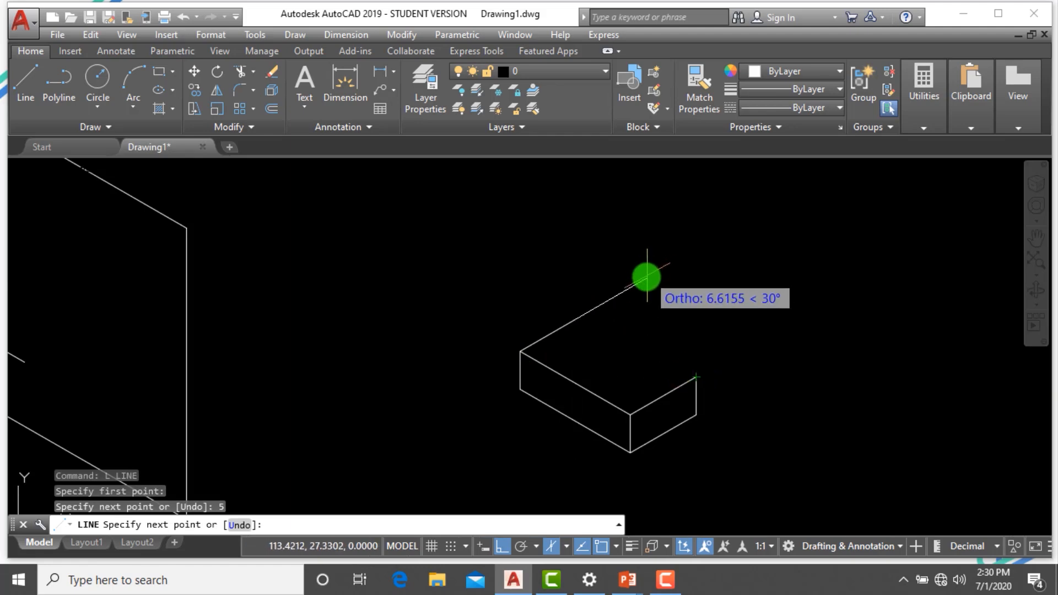
{"action": "type", "text": "u"}
{"action": "key", "text": "Return"}
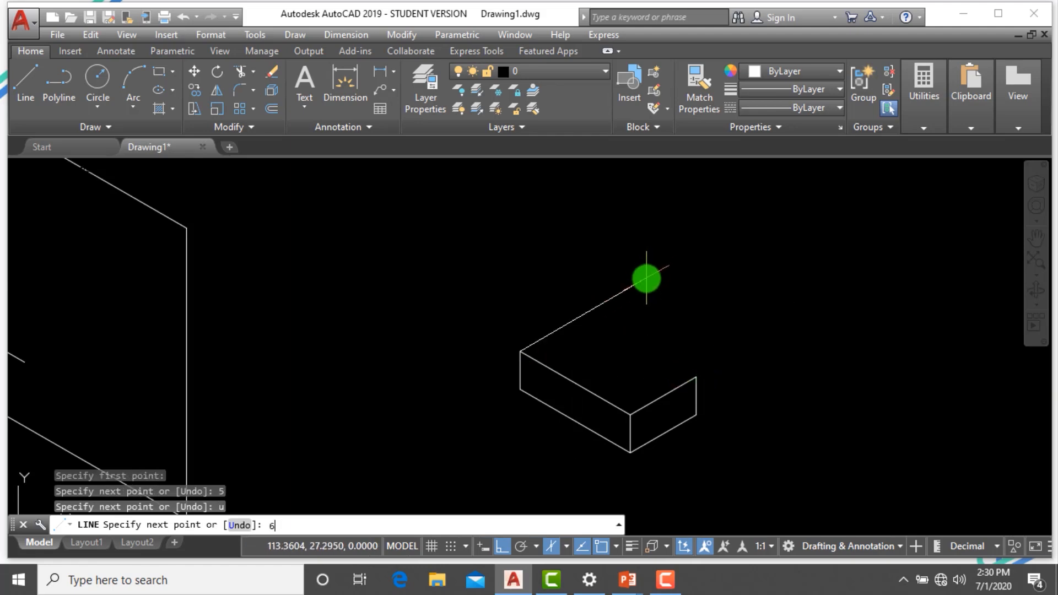
Draw a 6-unit segment along 30° and connect it to the right face's upper-right corner, closing the top of the box
{"action": "type", "text": "6"}
{"action": "key", "text": "Return"}
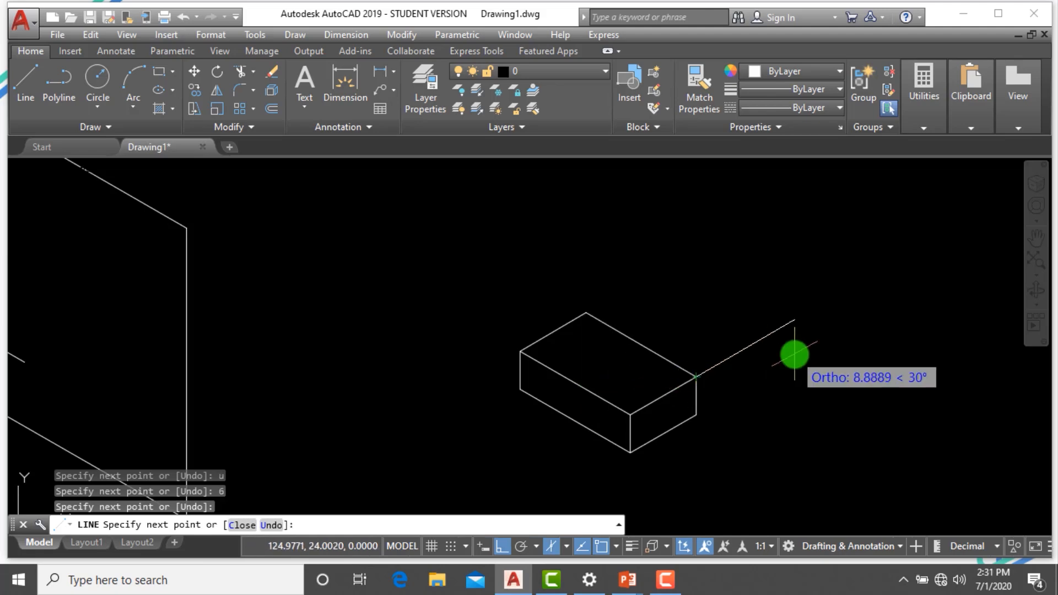
{"action": "key", "text": "Escape"}
{"action": "key", "text": "Escape"}
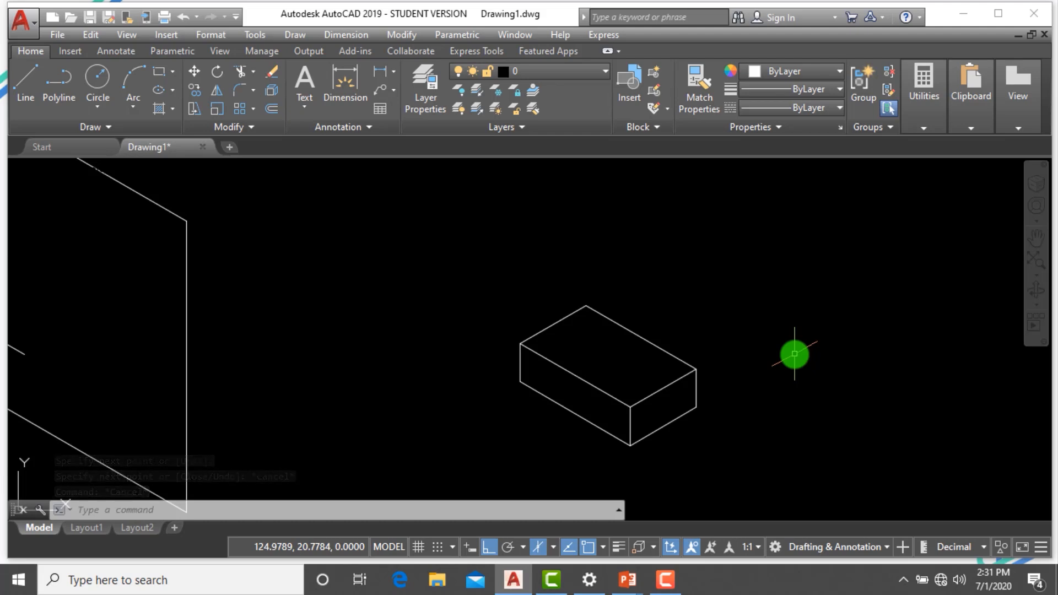
Draw a freehand vertical line up from about 123.6,19, beside the box, and continue it with a segment along 30°
{"action": "type", "text": "1"}
{"action": "key", "text": "Return"}
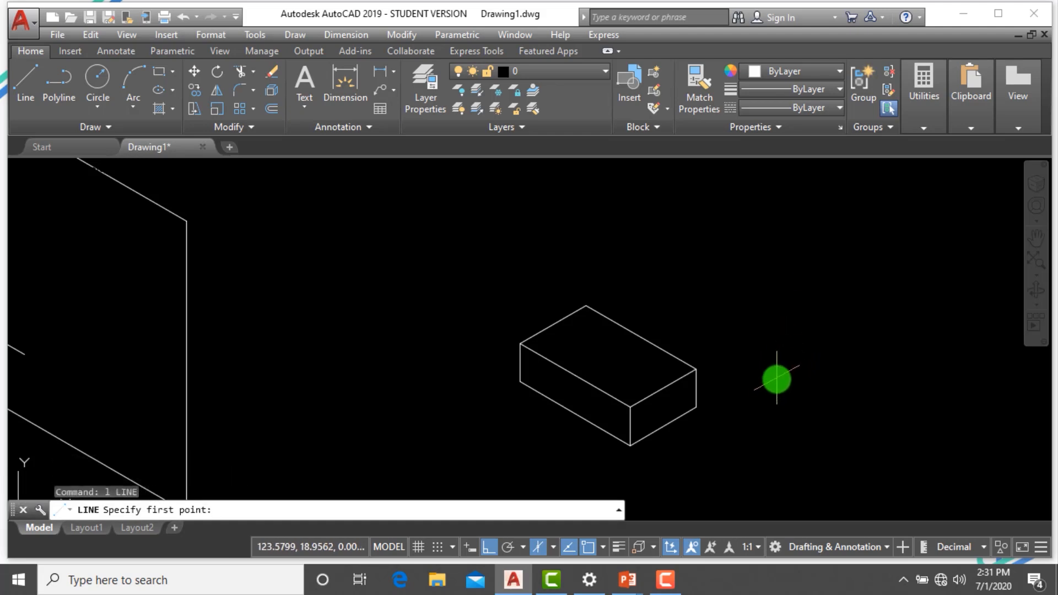
{"action": "left_click", "coordinate": [776, 378]}
{"action": "left_click", "coordinate": [767, 274]}
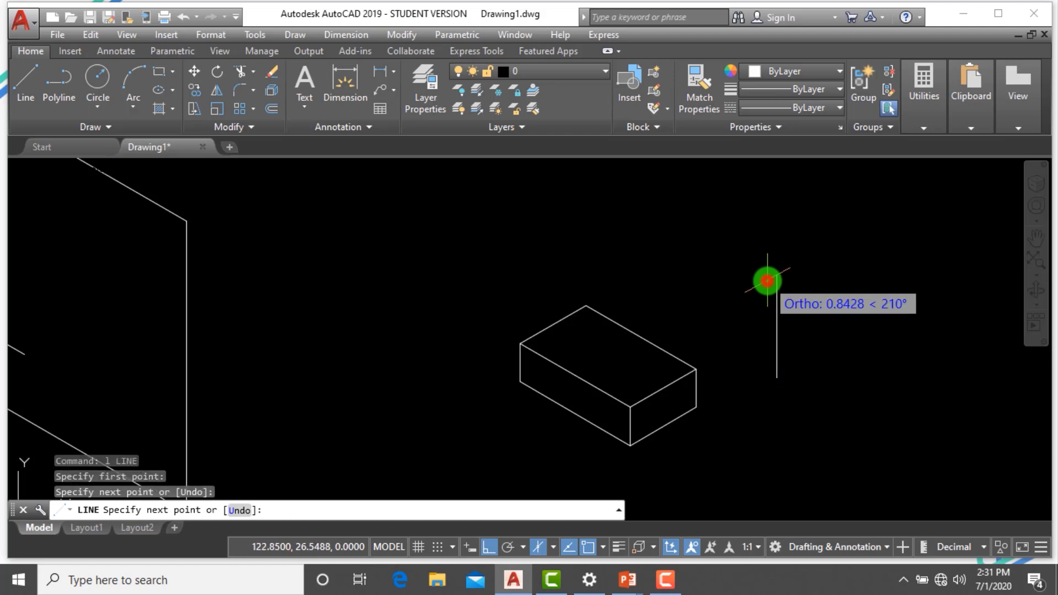
{"action": "left_click", "coordinate": [883, 237]}
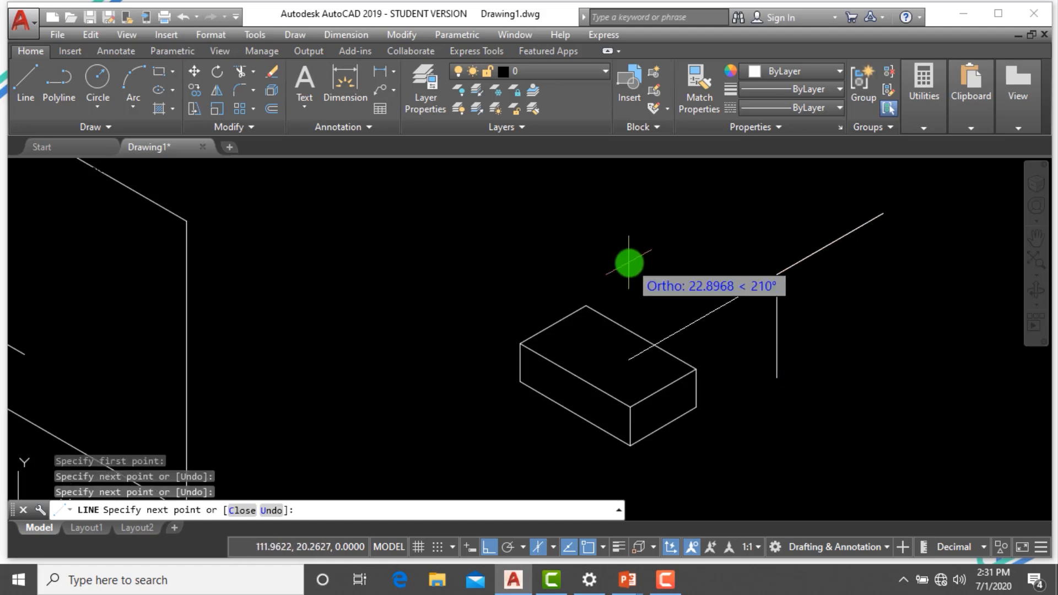
{"action": "key", "text": "Escape"}
{"action": "key", "text": "Escape"}
{"action": "key", "text": "Escape"}
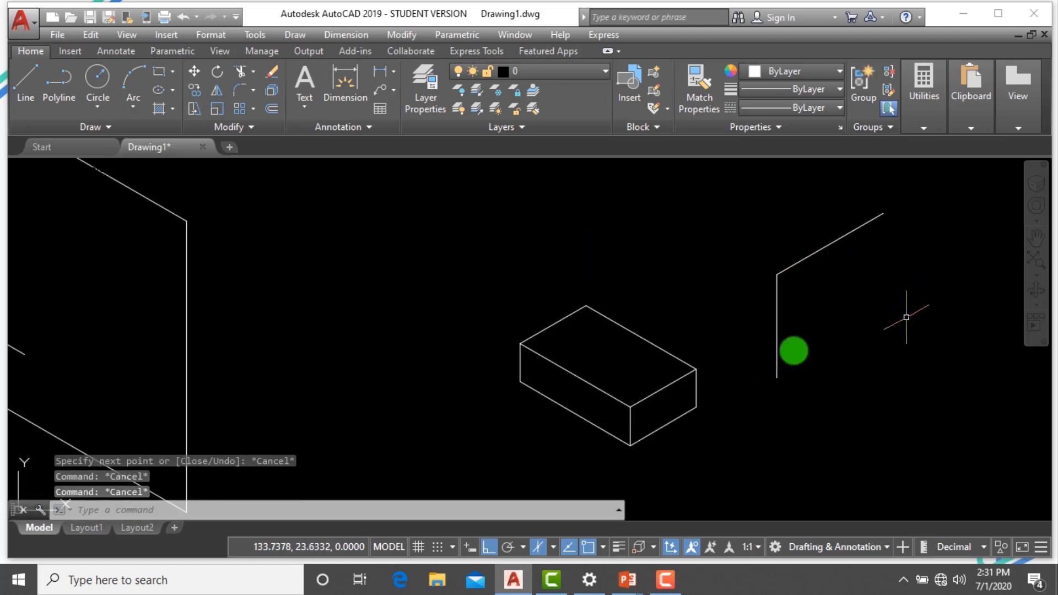
Choose isoplane Top and draw a closed four-sided freehand rhombus starting at about 88.7,24.9, between the large outline and the box
{"action": "left_click", "coordinate": [551, 547]}
{"action": "left_click", "coordinate": [597, 499]}
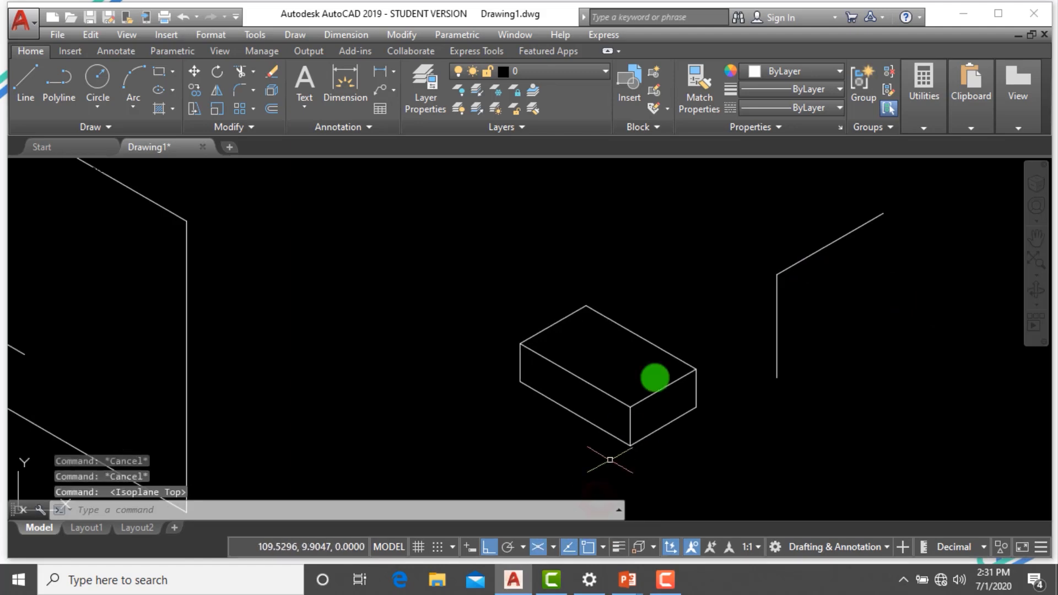
{"action": "type", "text": "l"}
{"action": "key", "text": "Return"}
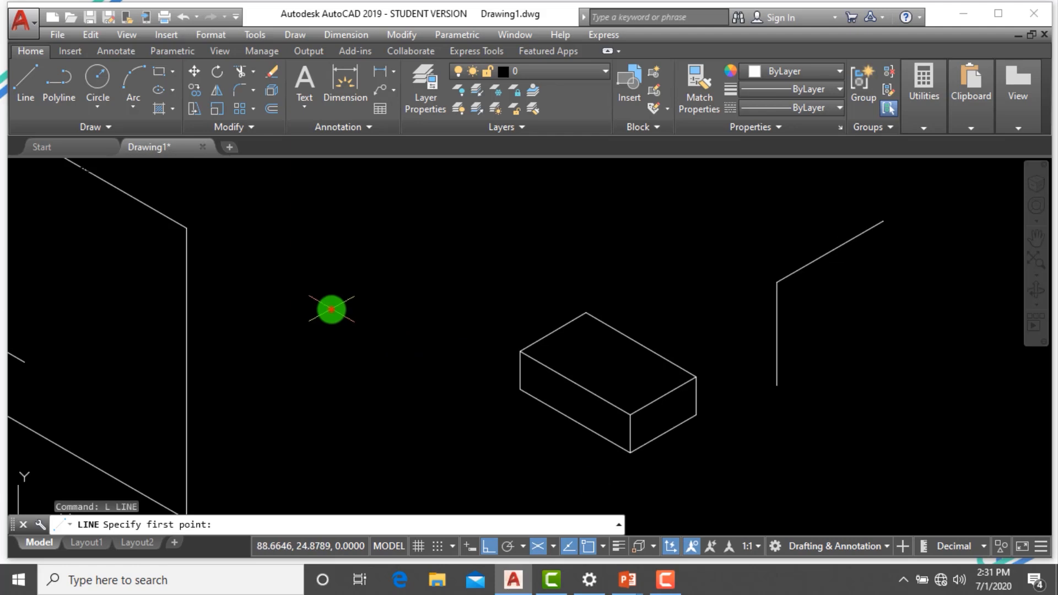
{"action": "left_click", "coordinate": [331, 310]}
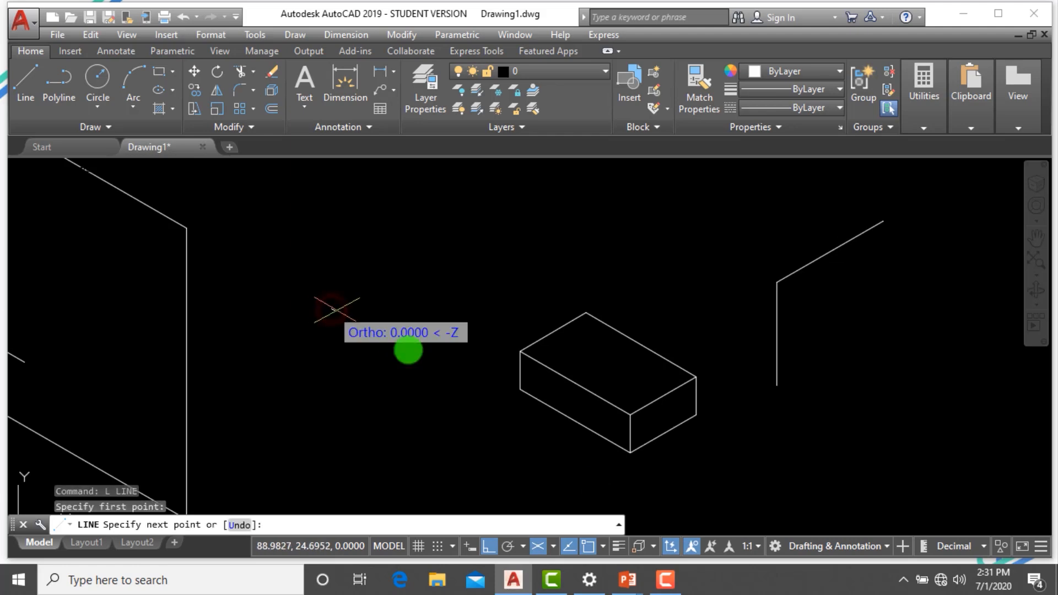
{"action": "left_click", "coordinate": [411, 353]}
{"action": "left_click", "coordinate": [496, 304]}
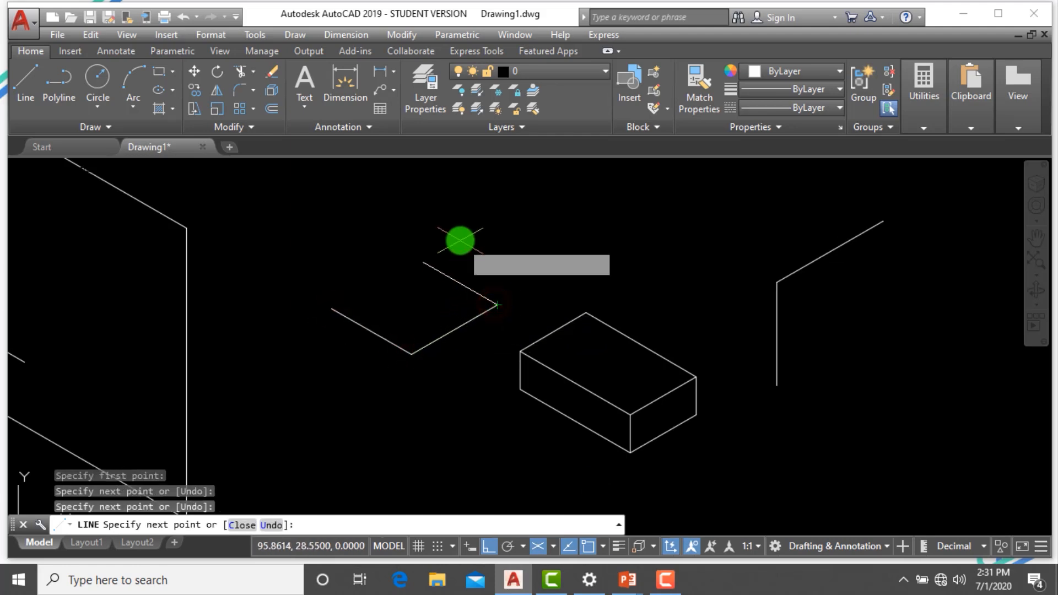
{"action": "left_click", "coordinate": [415, 261]}
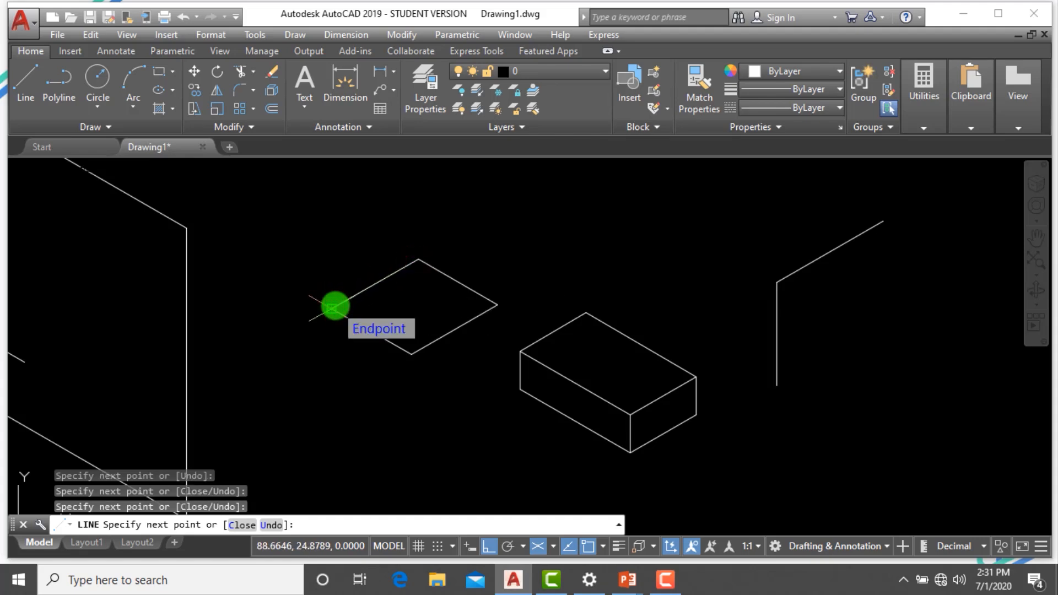
{"action": "left_click", "coordinate": [335, 307]}
{"action": "key", "text": "Escape"}
{"action": "key", "text": "Escape"}
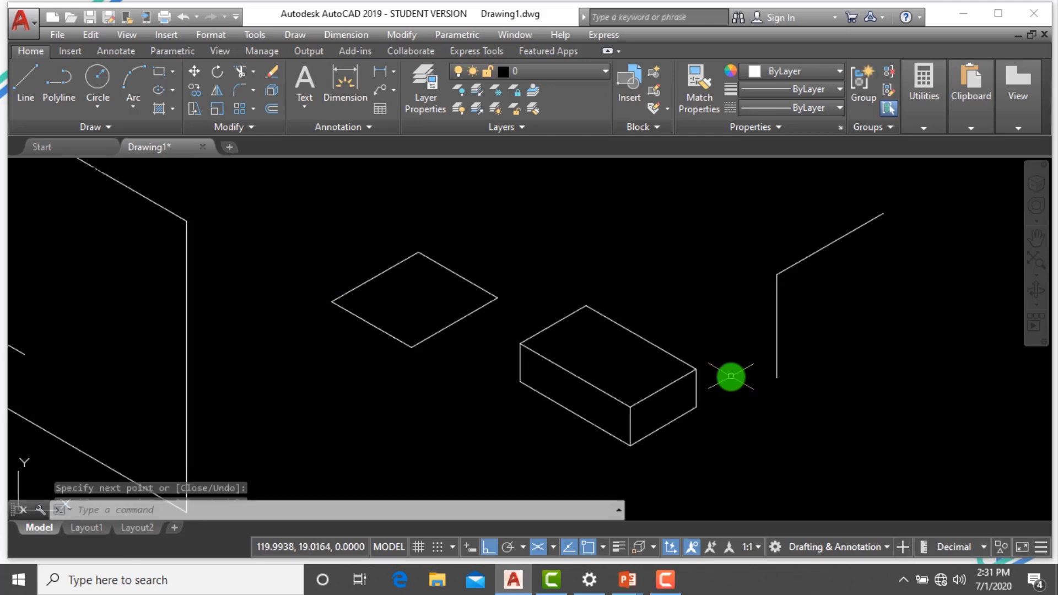
Erase the rhombus, the box and the two freehand lines beside it with one crossing selection
{"action": "left_click", "coordinate": [838, 437]}
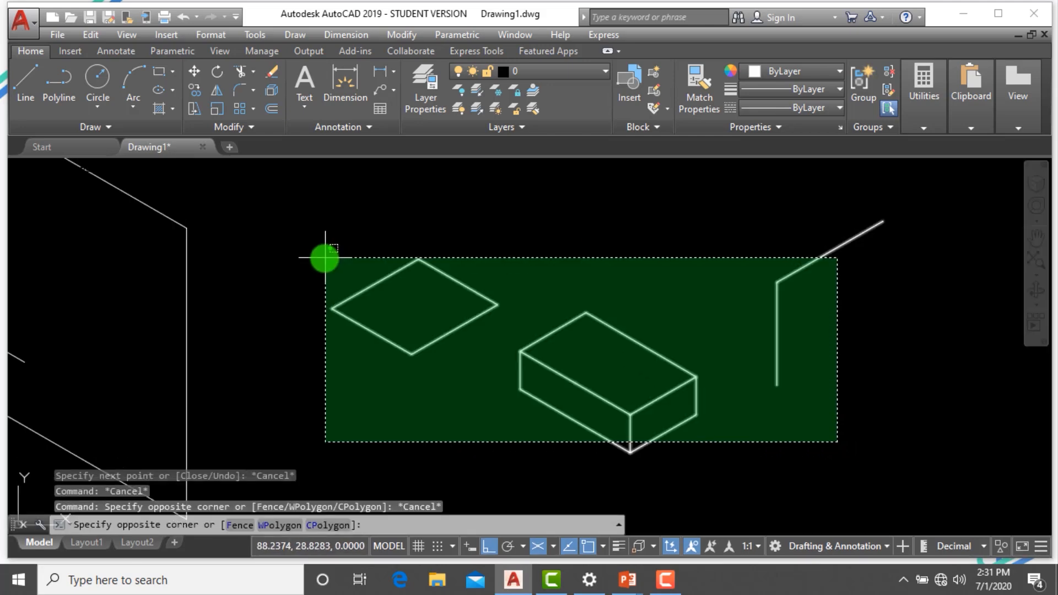
{"action": "left_click", "coordinate": [324, 257]}
{"action": "type", "text": "e"}
{"action": "key", "text": "Return"}
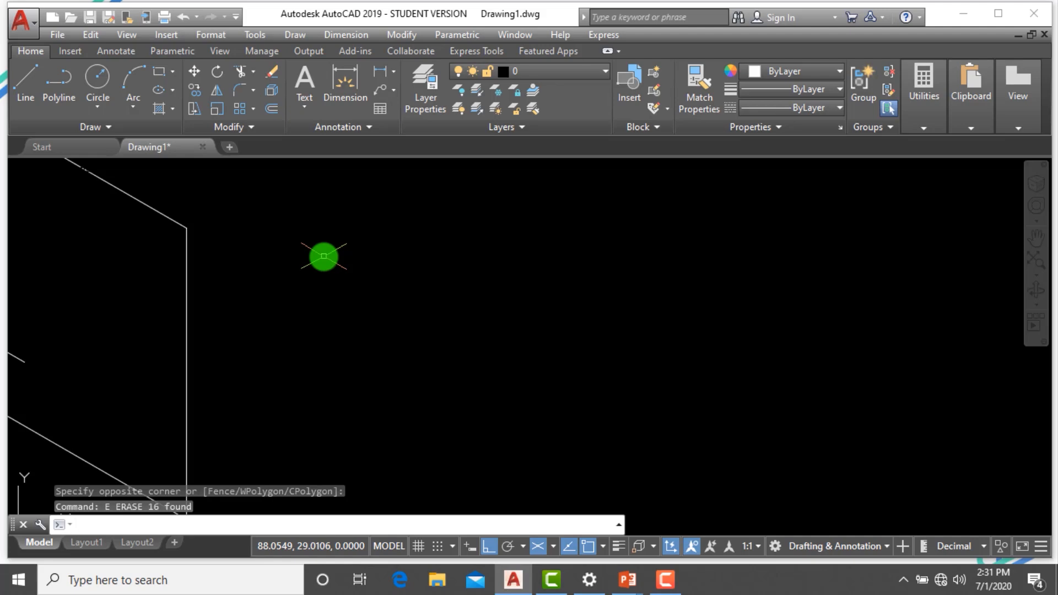
Cycle the active isoplane through Top and Right, ending on isoplane Left
{"action": "key", "text": "F5"}
{"action": "key", "text": "F5"}
{"action": "key", "text": "F5"}
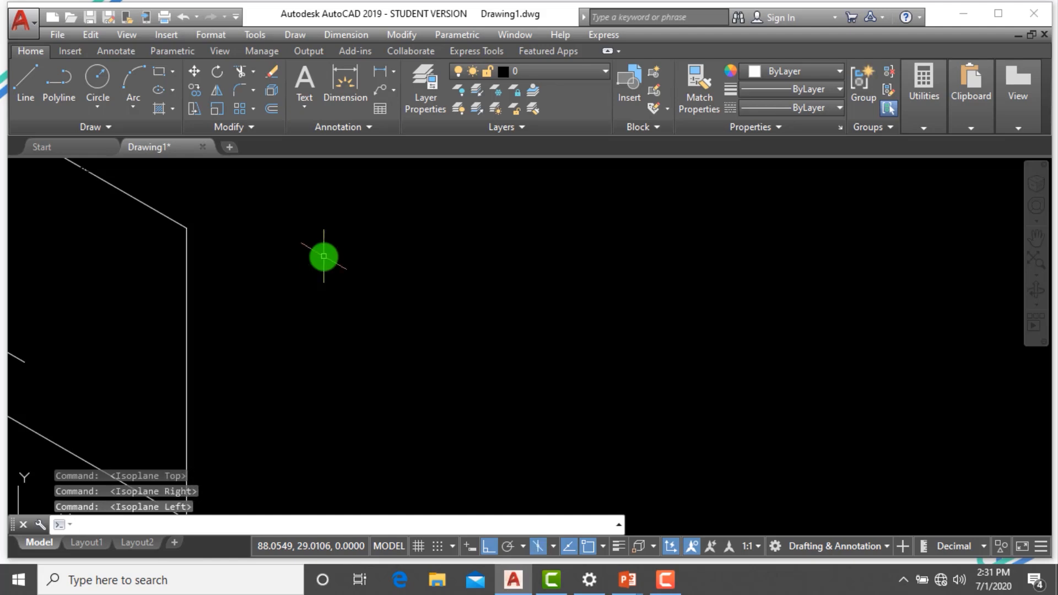
{"action": "left_click", "coordinate": [584, 336]}
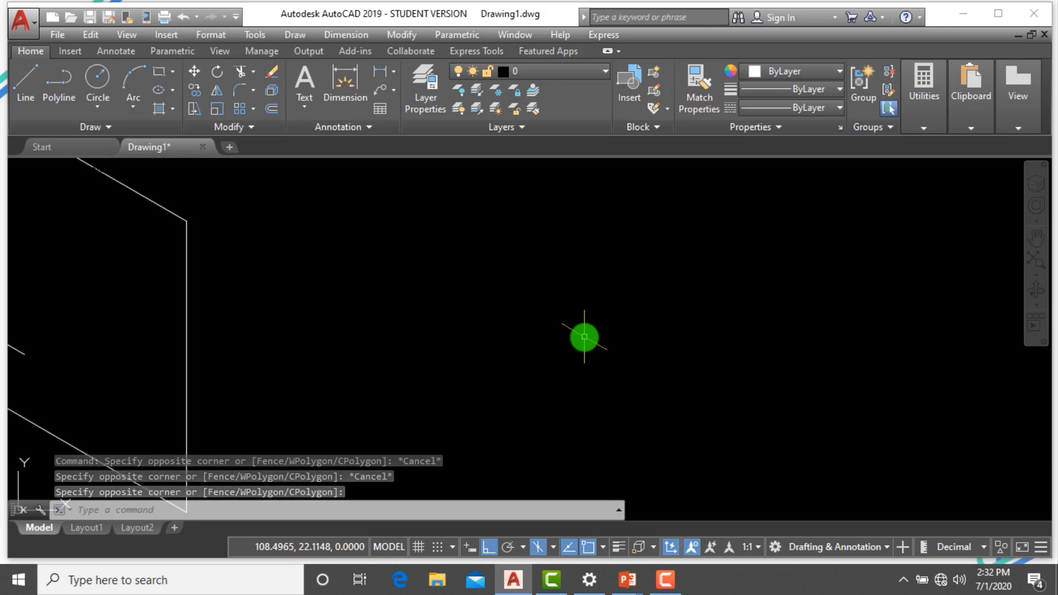
Draw a closed isoplane Left parallelogram in the empty area beside the large outline: 5 along 150°, 6 up, 5 along 330°, and back to the start
{"action": "scroll", "coordinate": [584, 337], "scroll_direction": "down", "scroll_amount": 2}
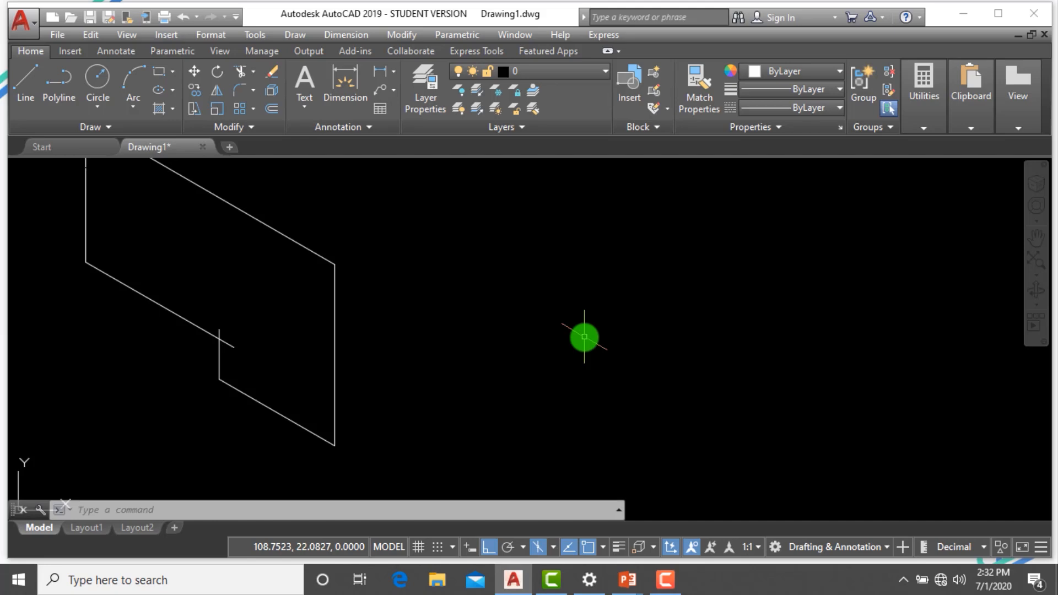
{"action": "type", "text": "l"}
{"action": "key", "text": "Return"}
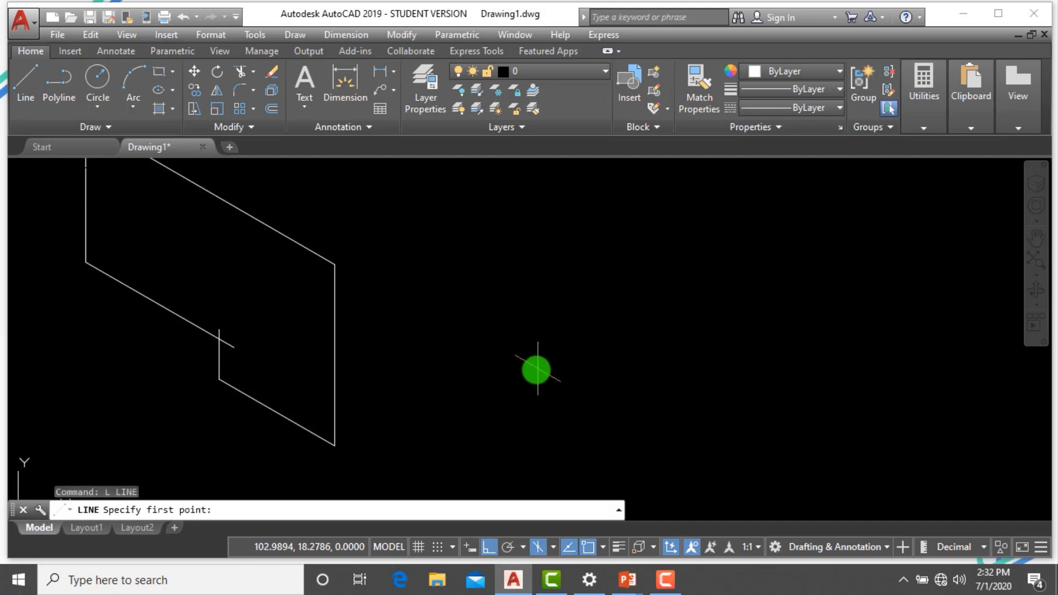
{"action": "left_click", "coordinate": [526, 379]}
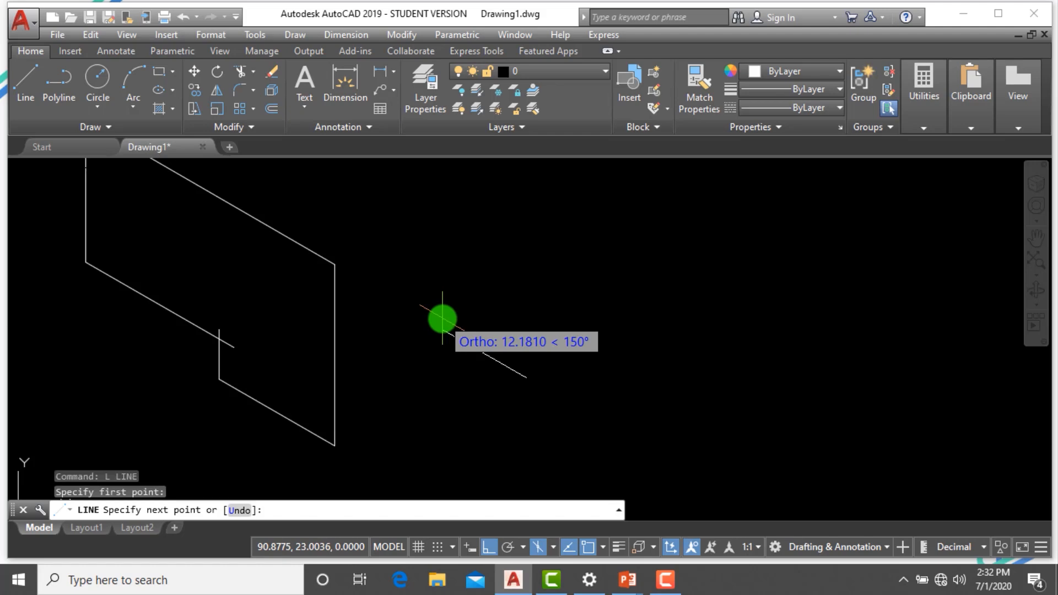
{"action": "type", "text": "5"}
{"action": "key", "text": "Return"}
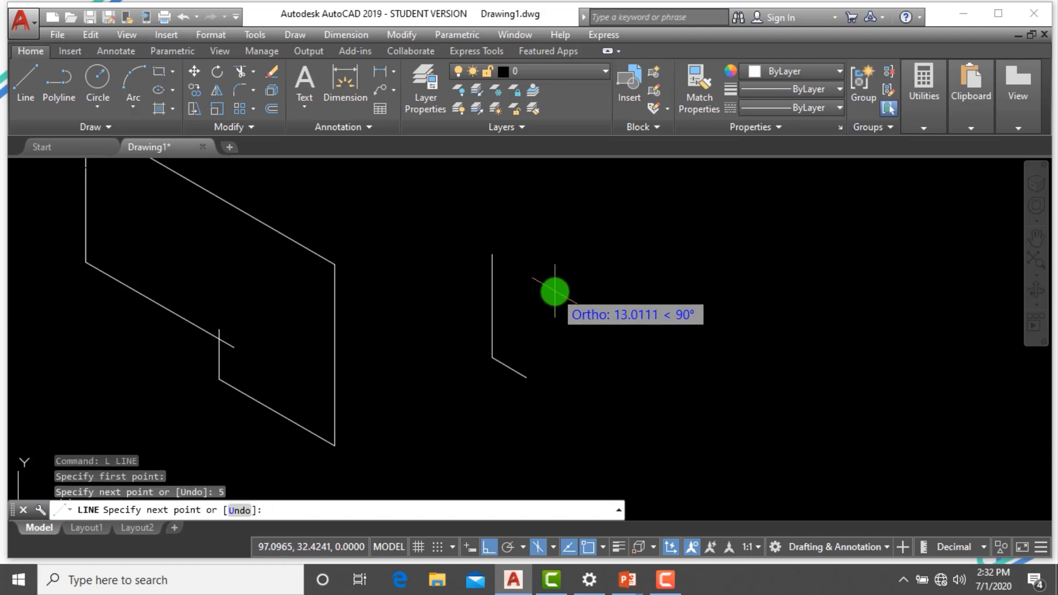
{"action": "type", "text": "6"}
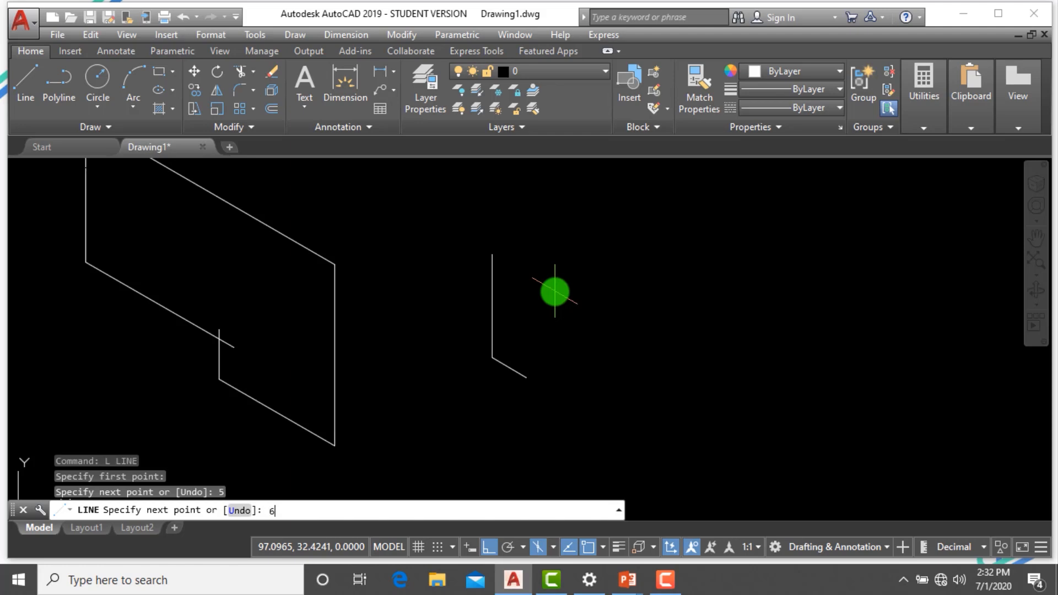
{"action": "key", "text": "Return"}
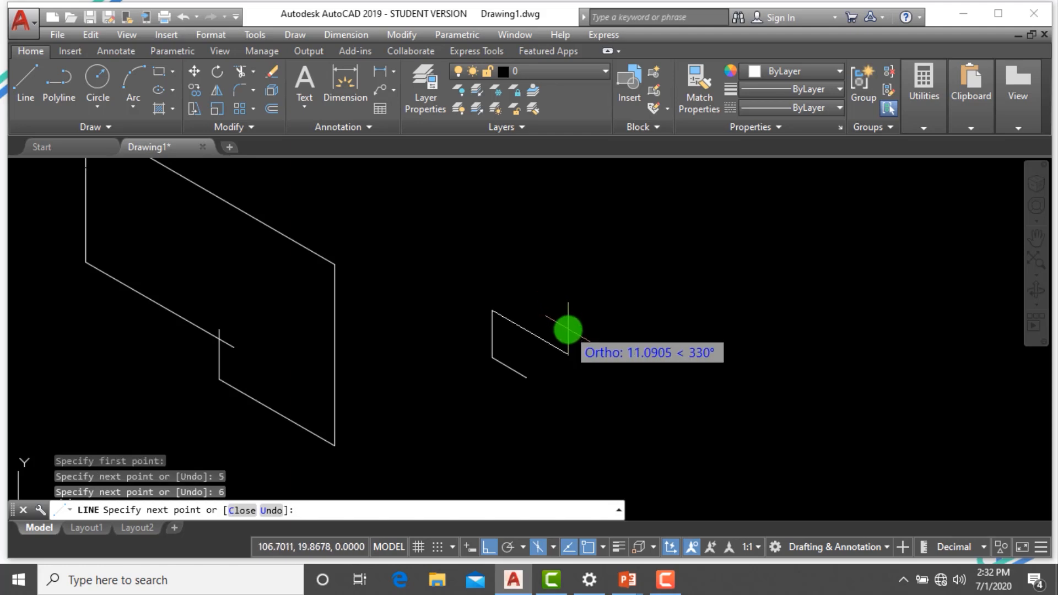
{"action": "type", "text": "5"}
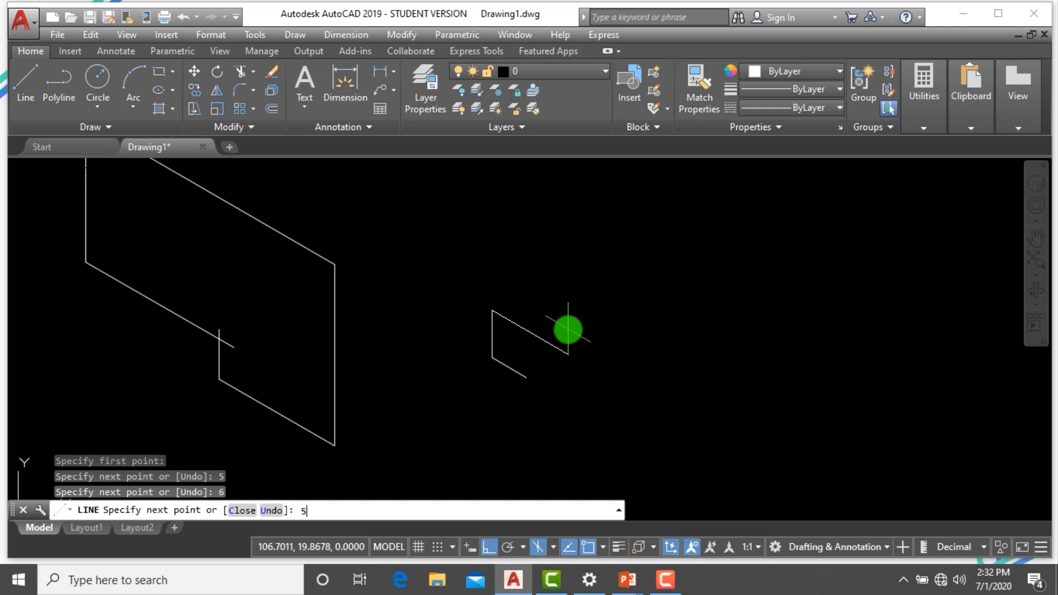
{"action": "key", "text": "Return"}
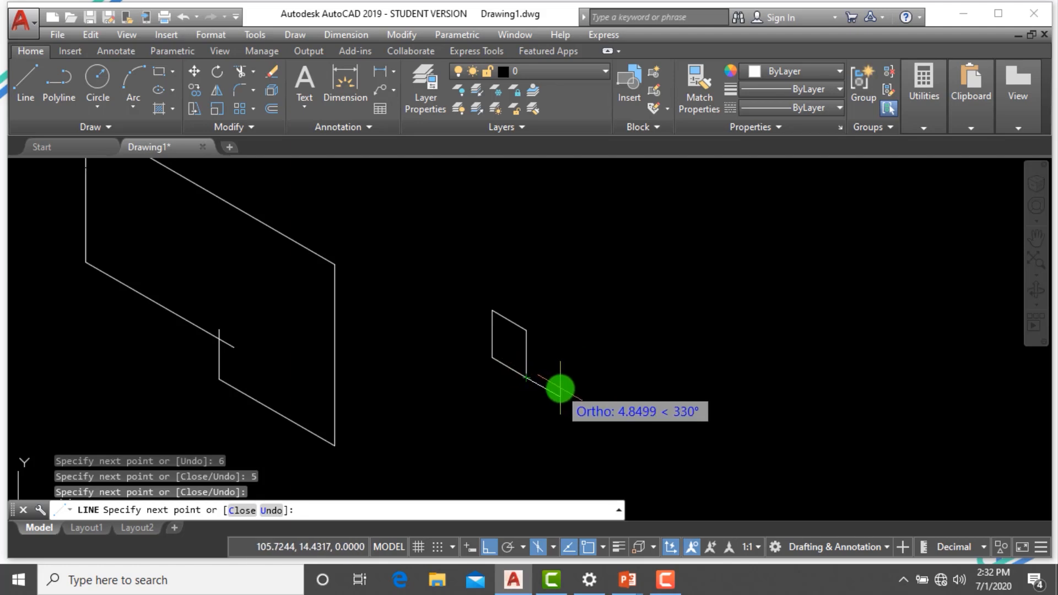
{"action": "key", "text": "Escape"}
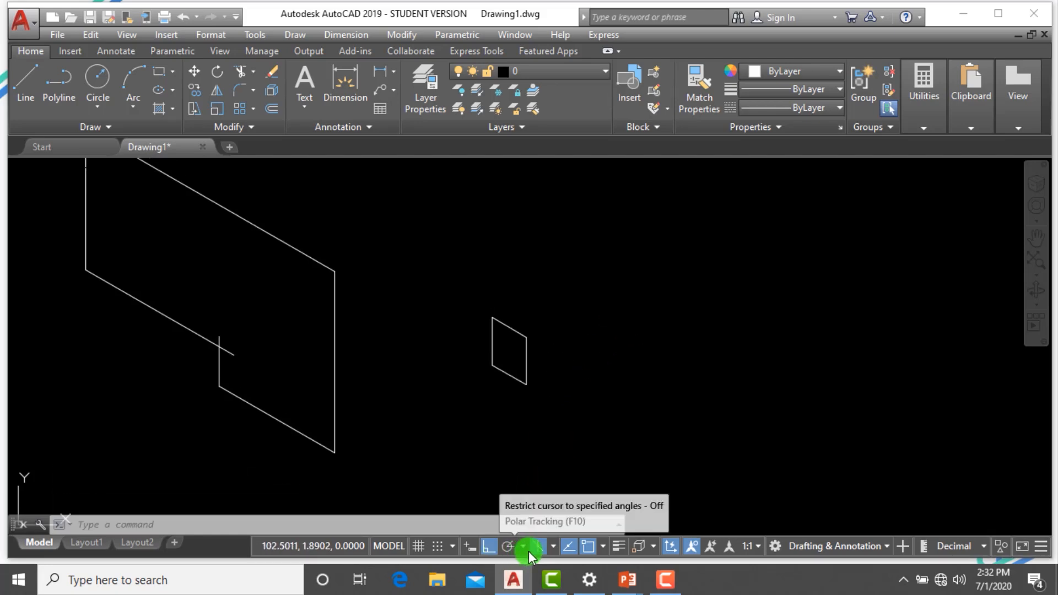
Switch to isoplane Right and draw a 7-unit line along 30° from the parallelogram's upper-right corner
{"action": "left_click", "coordinate": [554, 546]}
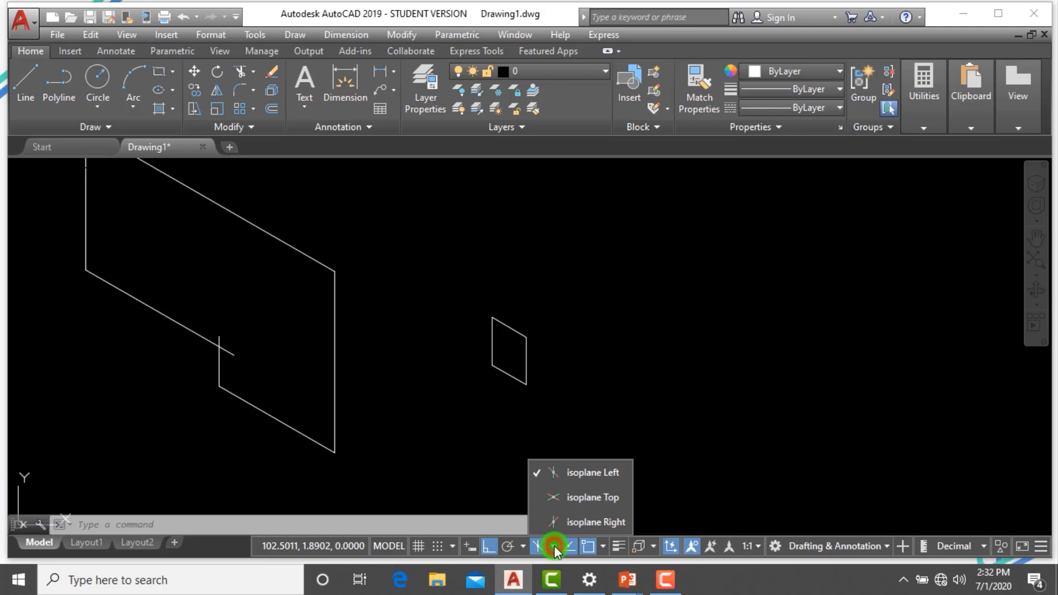
{"action": "left_click", "coordinate": [574, 521]}
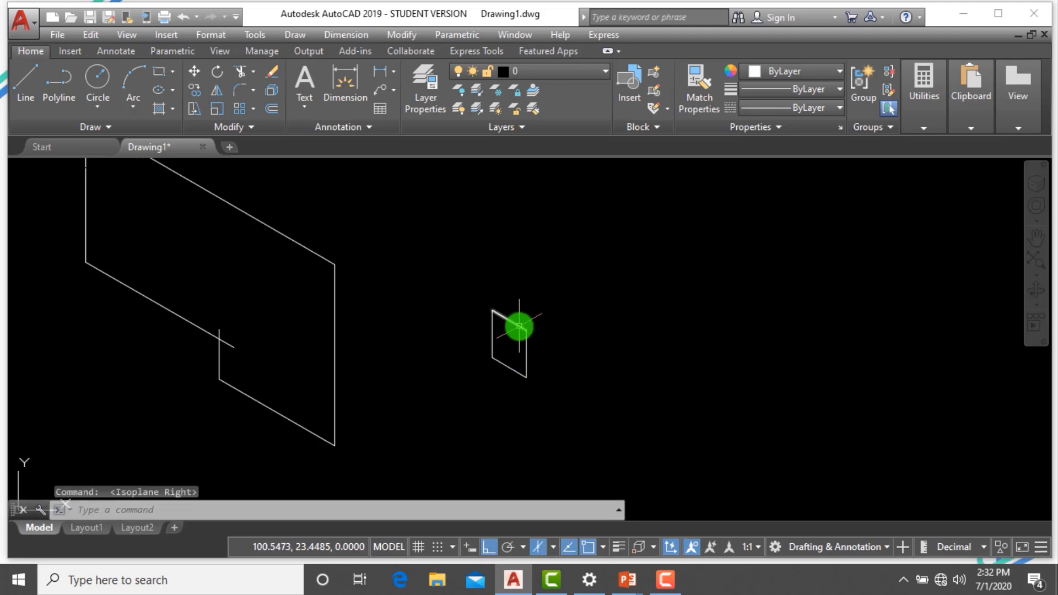
{"action": "type", "text": "l"}
{"action": "key", "text": "Return"}
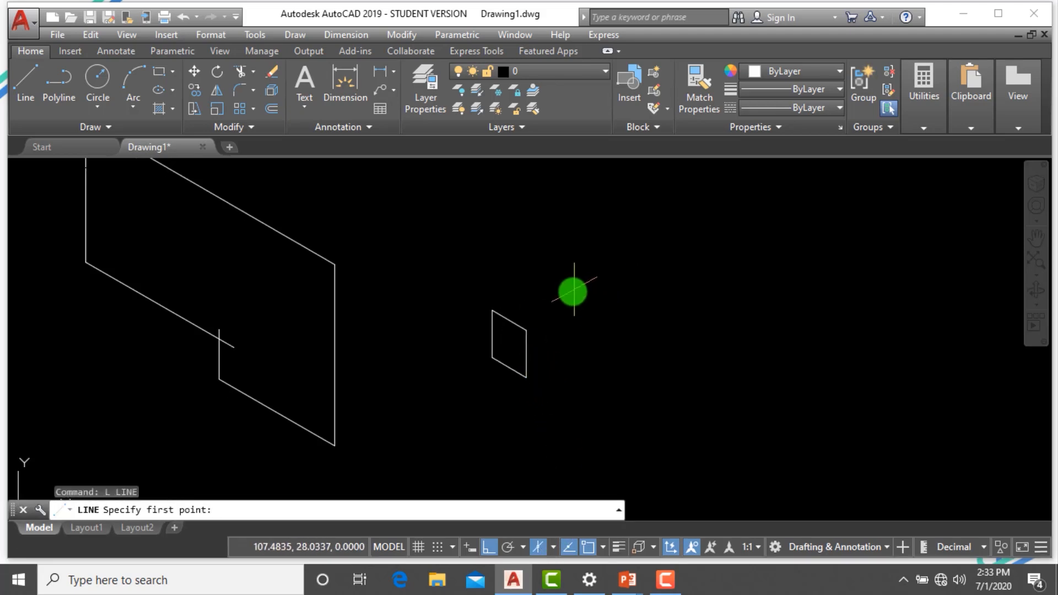
{"action": "left_click", "coordinate": [528, 329]}
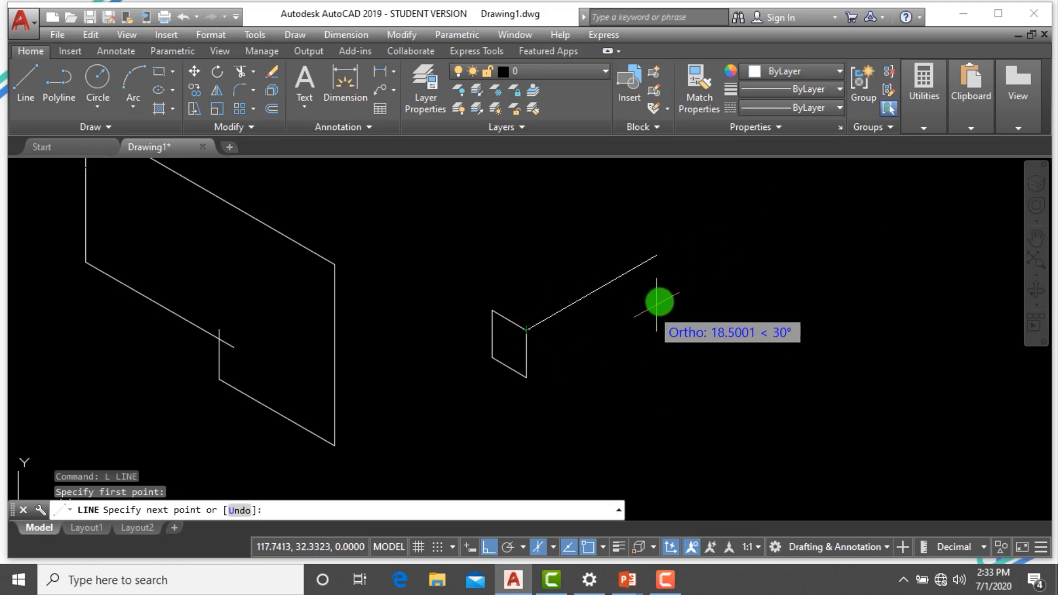
{"action": "type", "text": "7"}
{"action": "key", "text": "Return"}
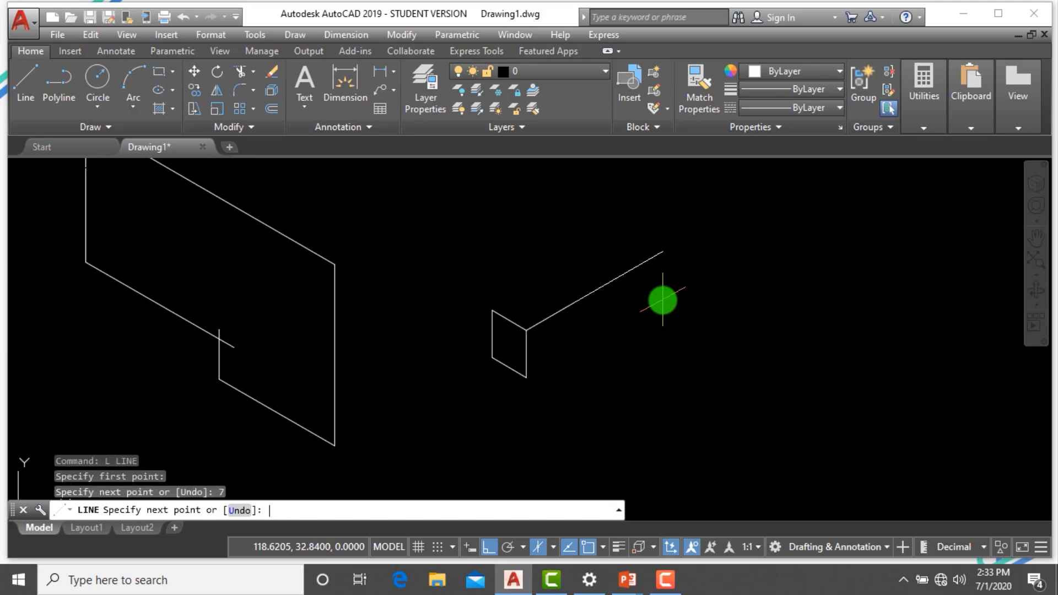
{"action": "key", "text": "Escape"}
{"action": "key", "text": "Escape"}
{"action": "key", "text": "Escape"}
Copy the 30° line from the parallelogram's upper-right corner to its lower-right corner
{"action": "scroll", "coordinate": [663, 299], "scroll_direction": "up", "scroll_amount": 2}
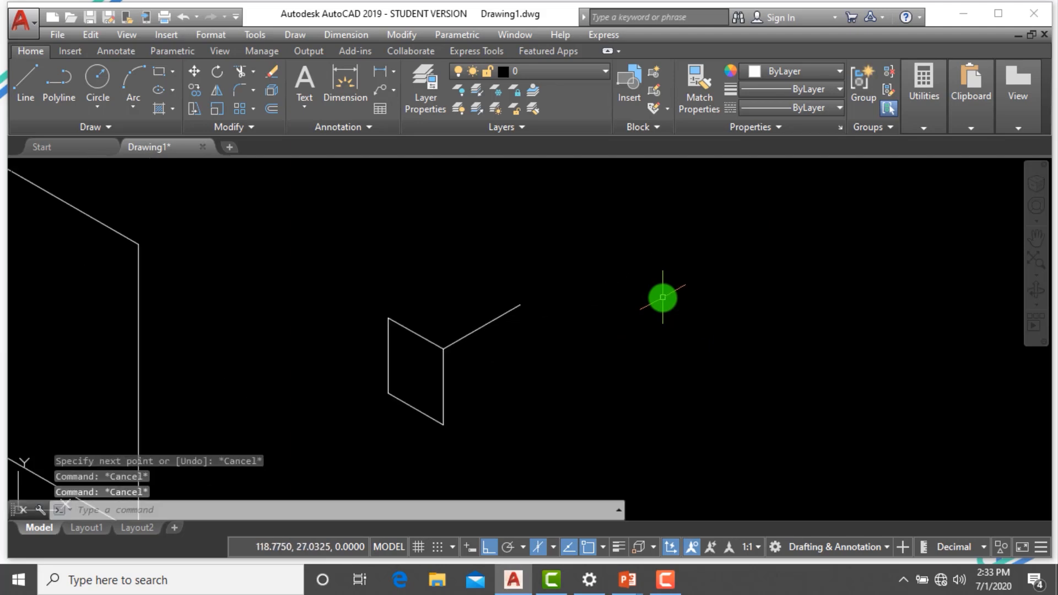
{"action": "type", "text": "co"}
{"action": "key", "text": "Return"}
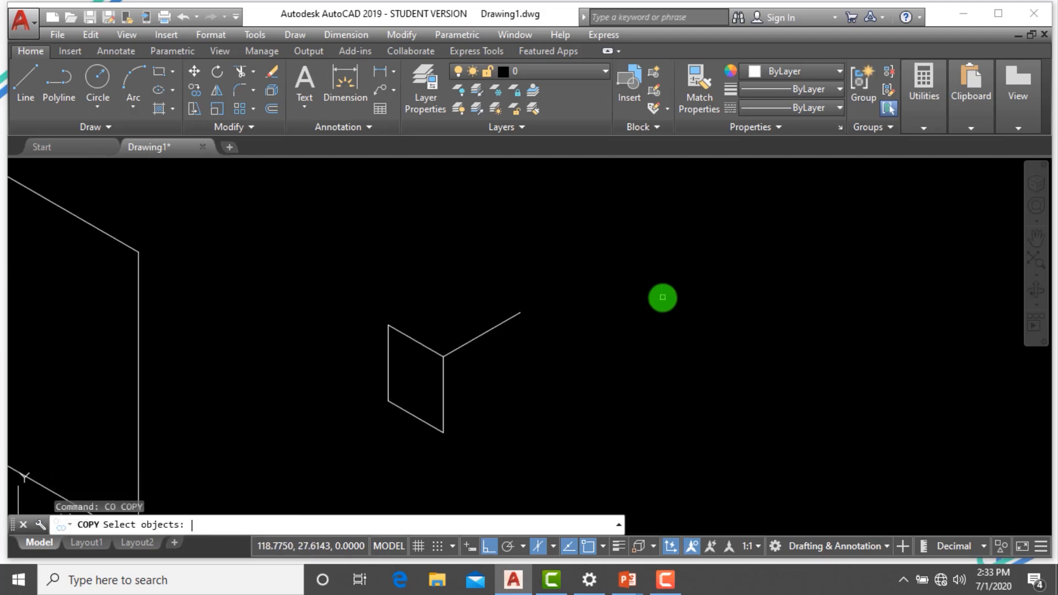
{"action": "left_click", "coordinate": [515, 358]}
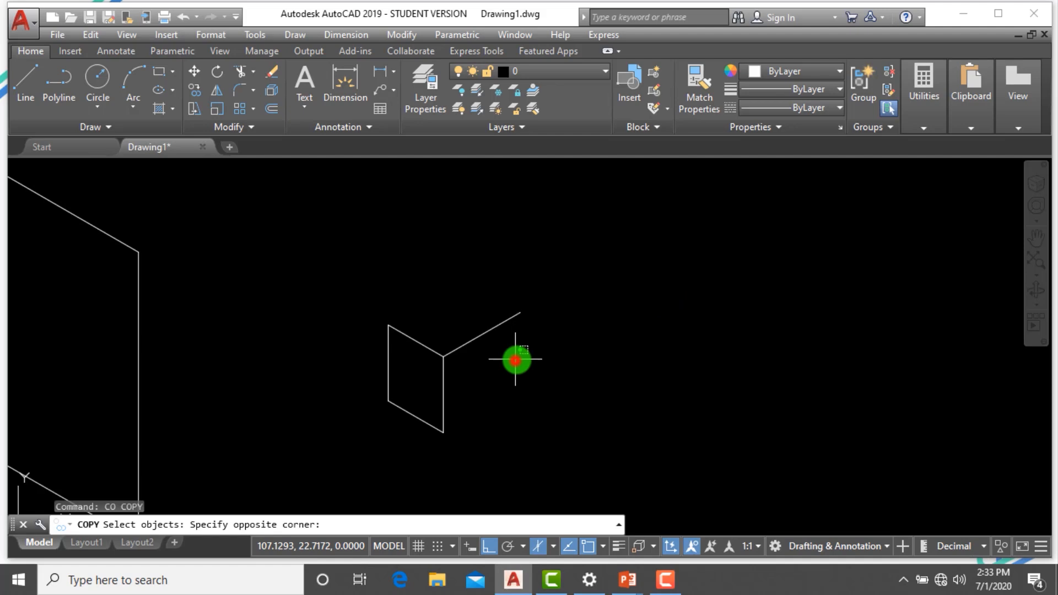
{"action": "left_click", "coordinate": [463, 304]}
{"action": "key", "text": "Return"}
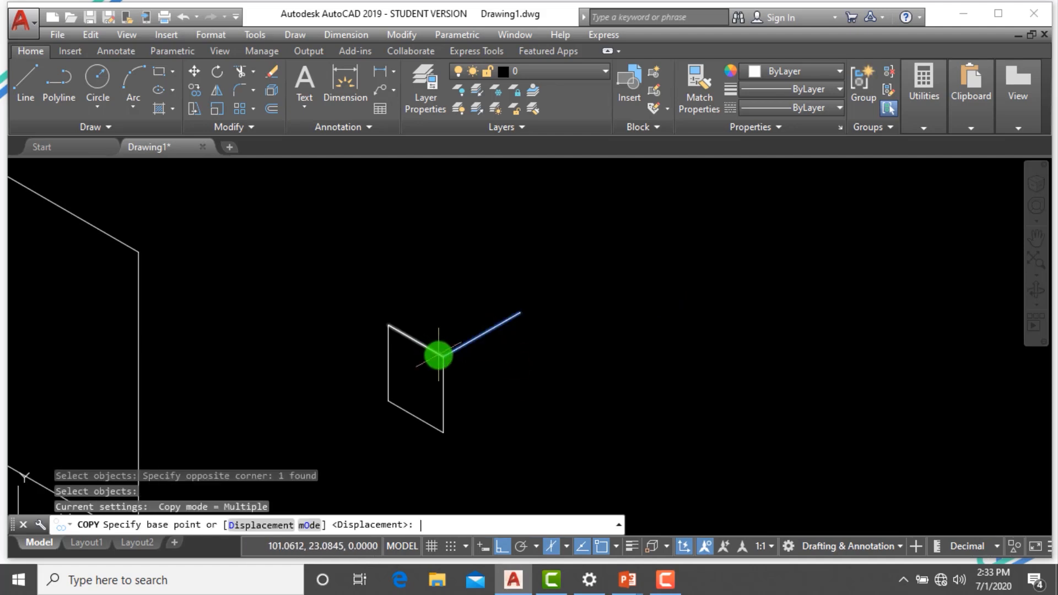
{"action": "left_click", "coordinate": [444, 355]}
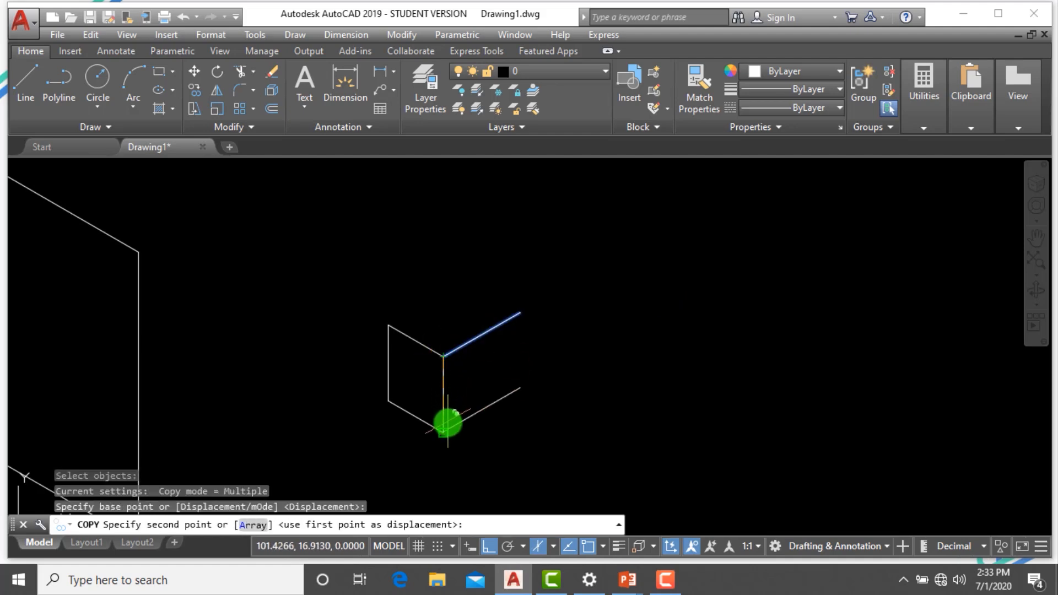
{"action": "left_click", "coordinate": [447, 428]}
{"action": "key", "text": "Escape"}
{"action": "key", "text": "Escape"}
{"action": "key", "text": "Escape"}
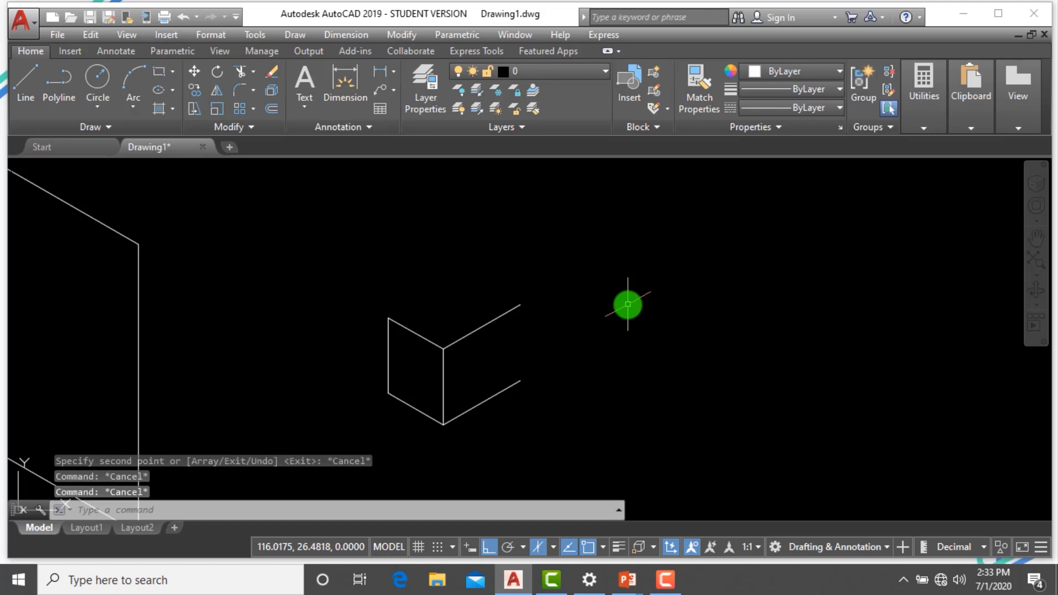
Copy the upper 30° line from the parallelogram's upper-right corner to its upper-left corner
{"action": "left_click", "coordinate": [628, 305]}
{"action": "type", "text": "co"}
{"action": "key", "text": "Return"}
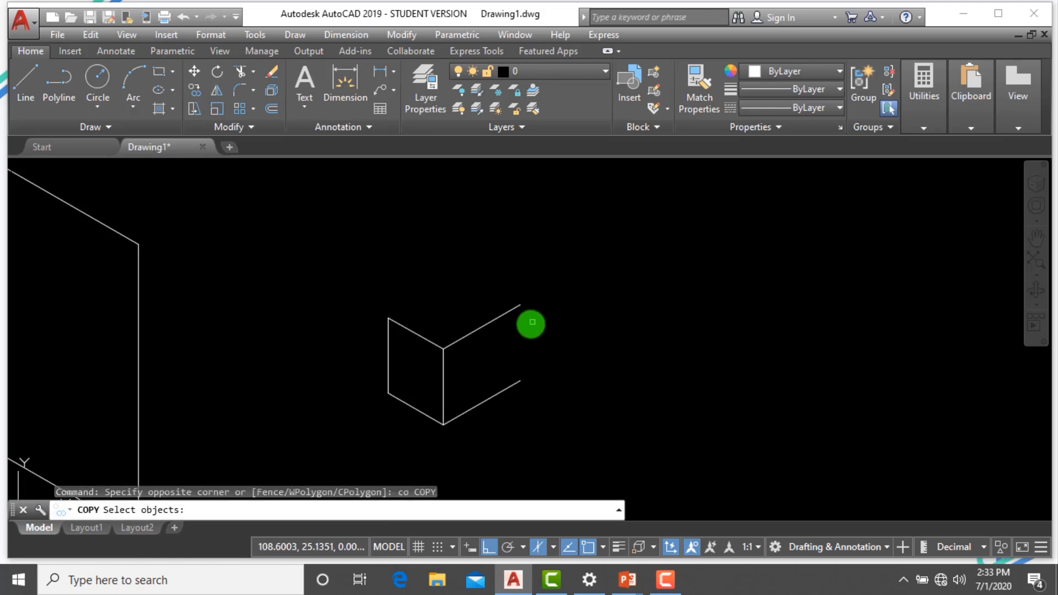
{"action": "left_click", "coordinate": [519, 332]}
{"action": "left_click", "coordinate": [483, 300]}
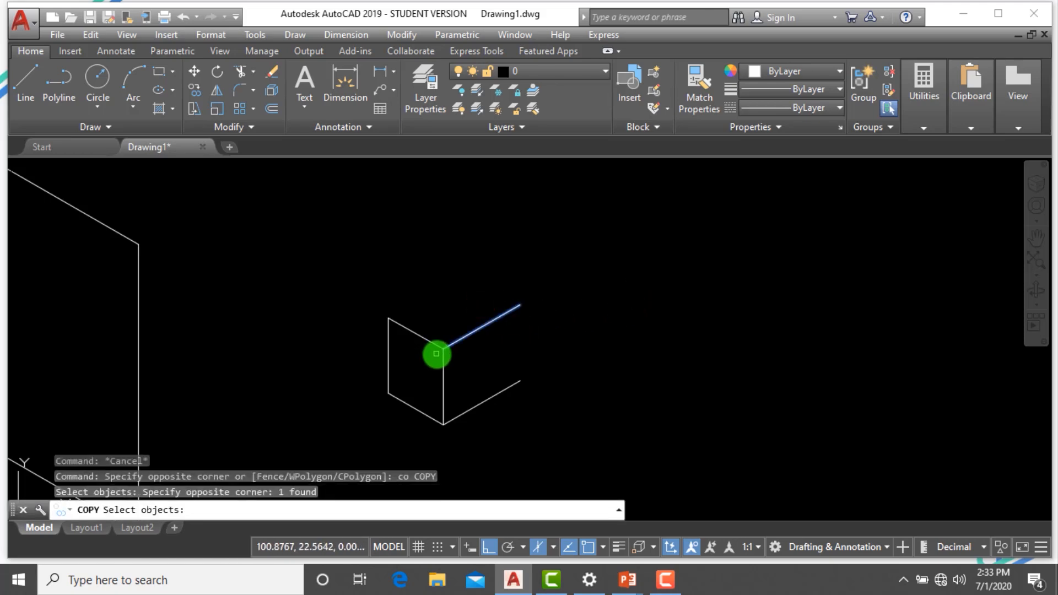
{"action": "key", "text": "Return"}
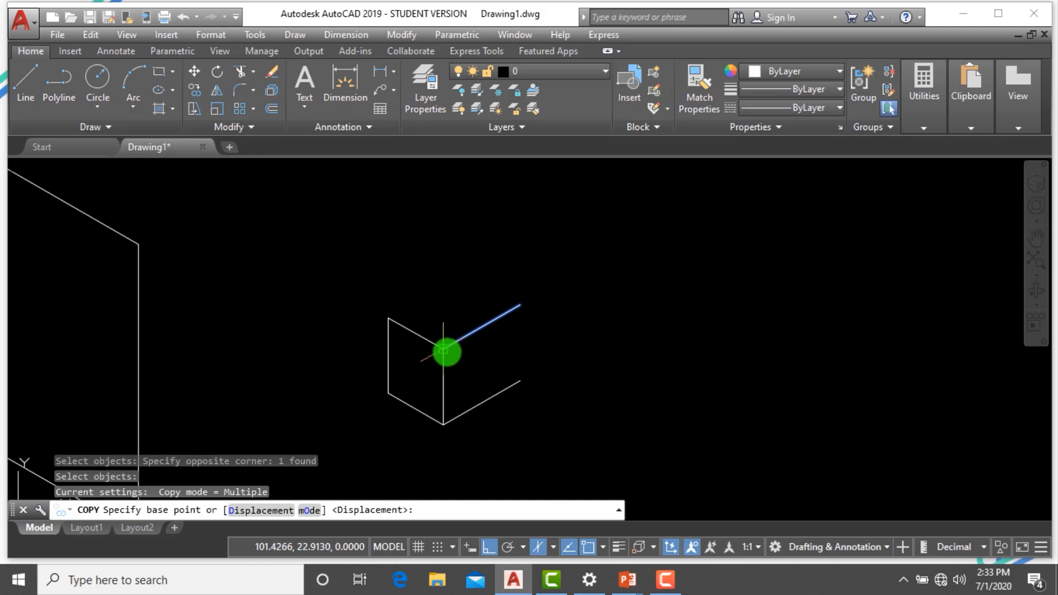
{"action": "left_click", "coordinate": [443, 353]}
{"action": "left_click", "coordinate": [388, 318]}
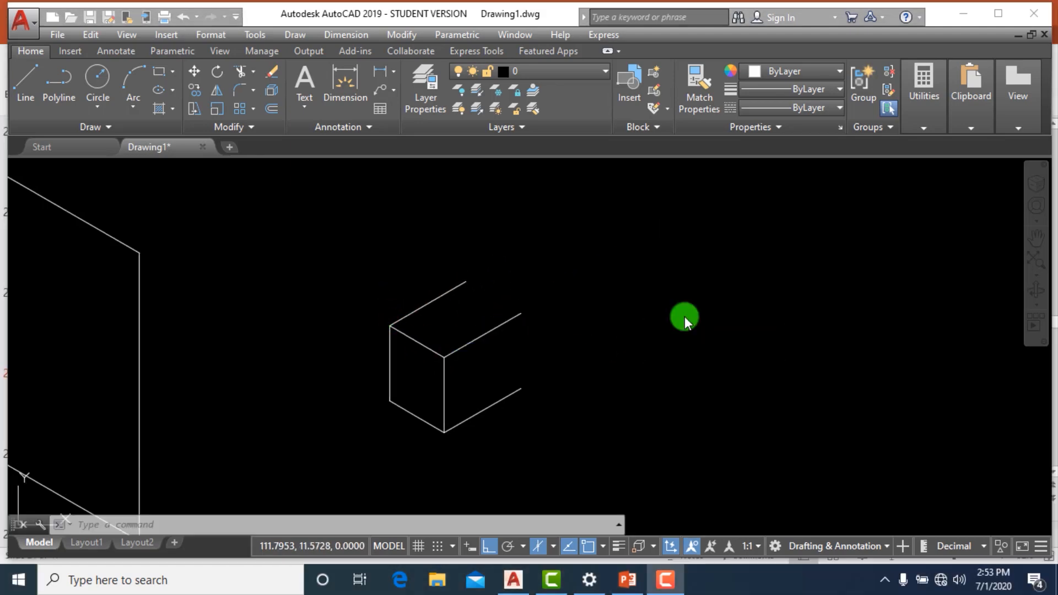
Draw connected lines from the front upper 30° edge's free end: 5 up, 3 along 30°, 11 down, and 3 back to the lower edge
{"action": "left_click", "coordinate": [583, 322]}
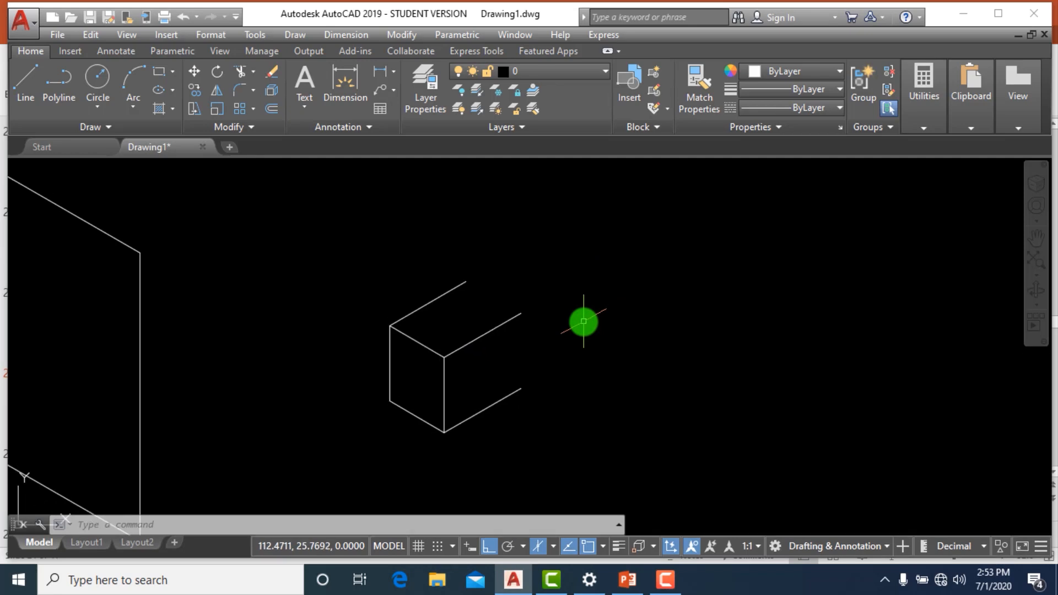
{"action": "type", "text": "L"}
{"action": "key", "text": "Return"}
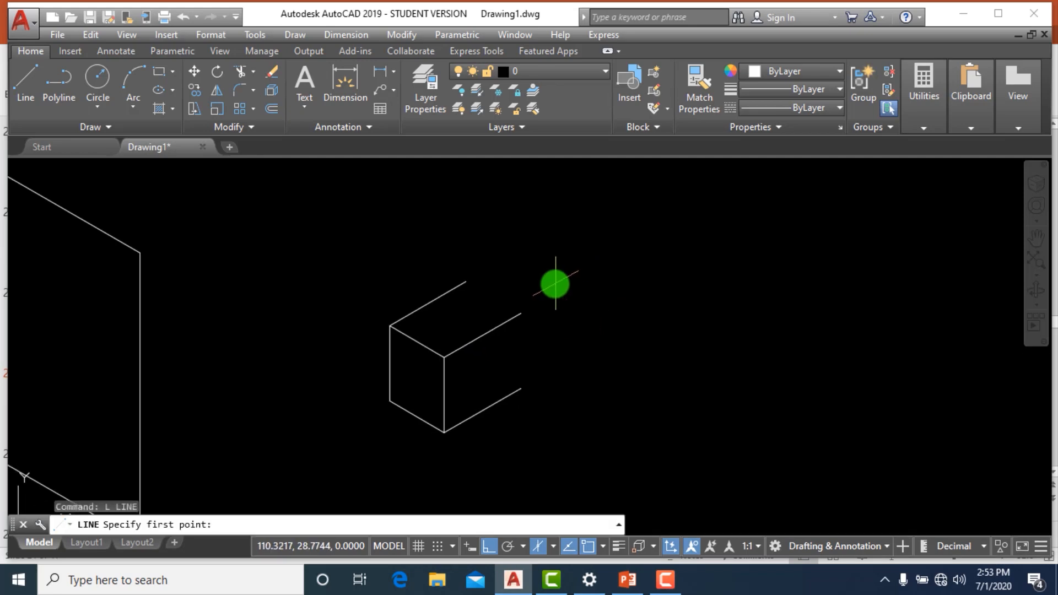
{"action": "left_click", "coordinate": [523, 308]}
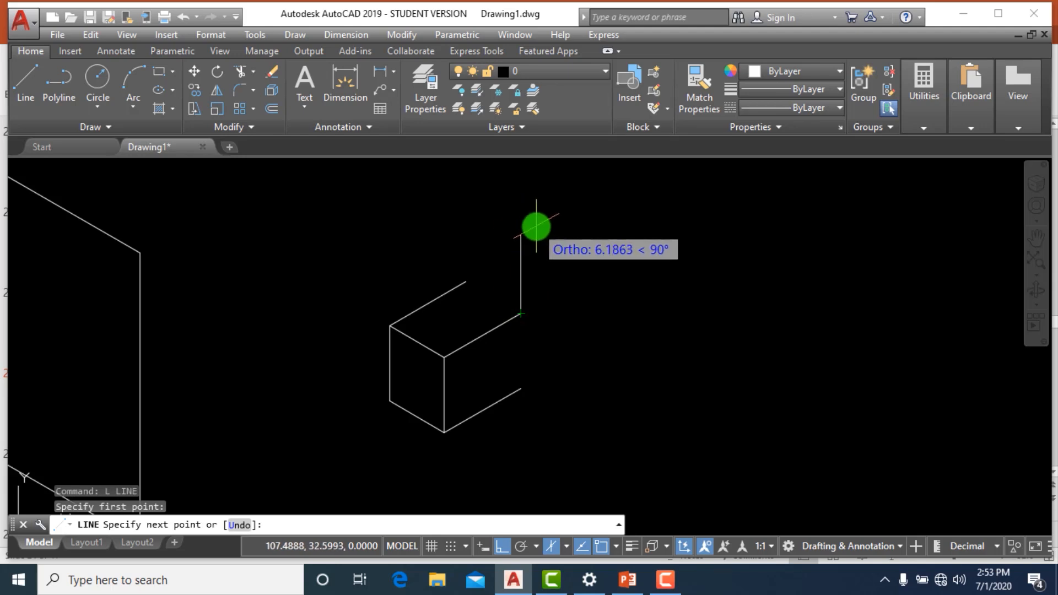
{"action": "type", "text": "5"}
{"action": "key", "text": "Return"}
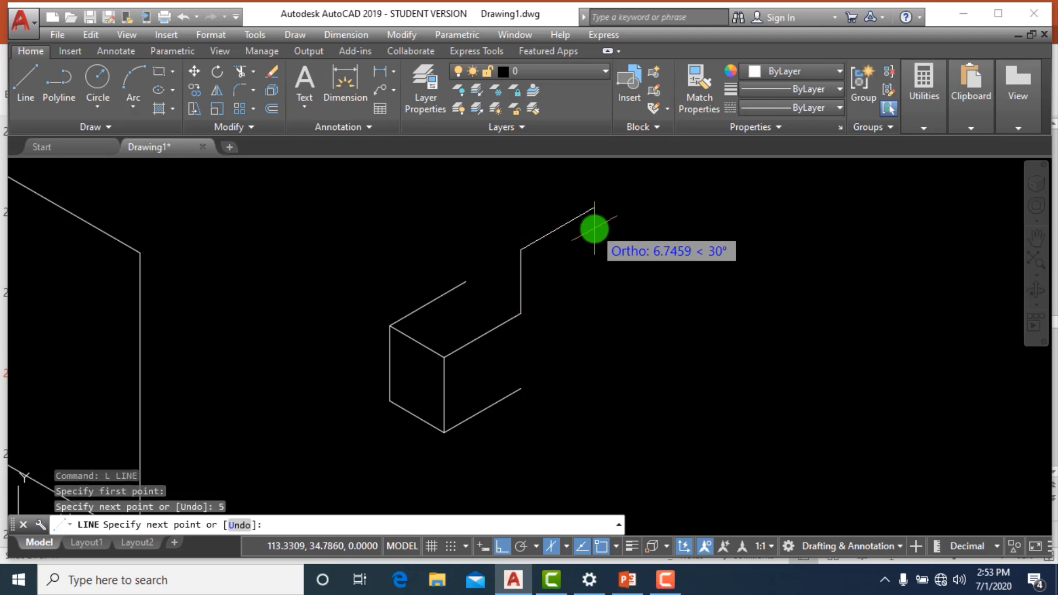
{"action": "type", "text": "3"}
{"action": "key", "text": "Return"}
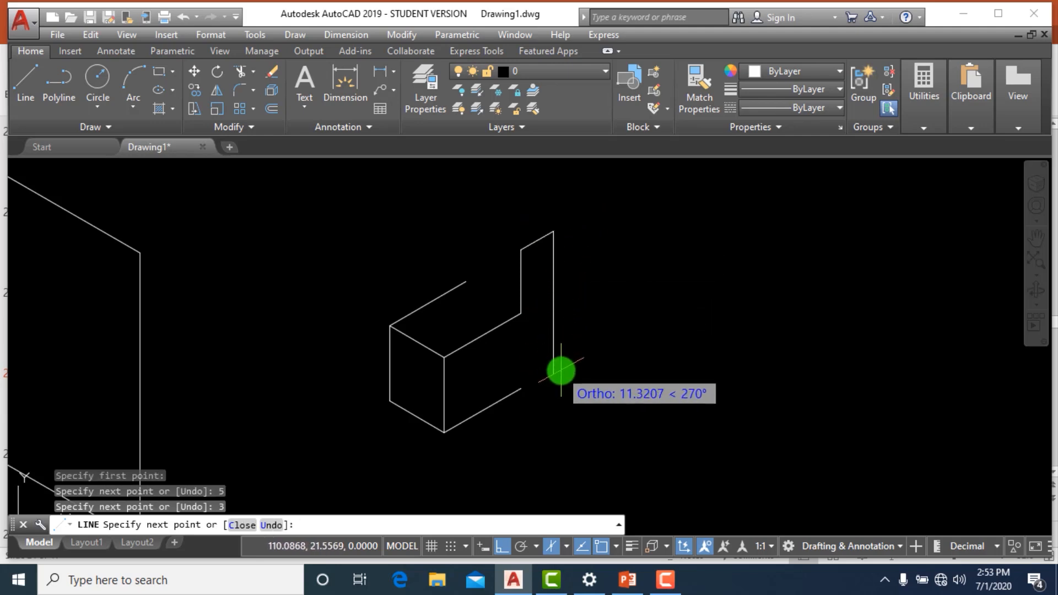
{"action": "type", "text": "11"}
{"action": "key", "text": "Return"}
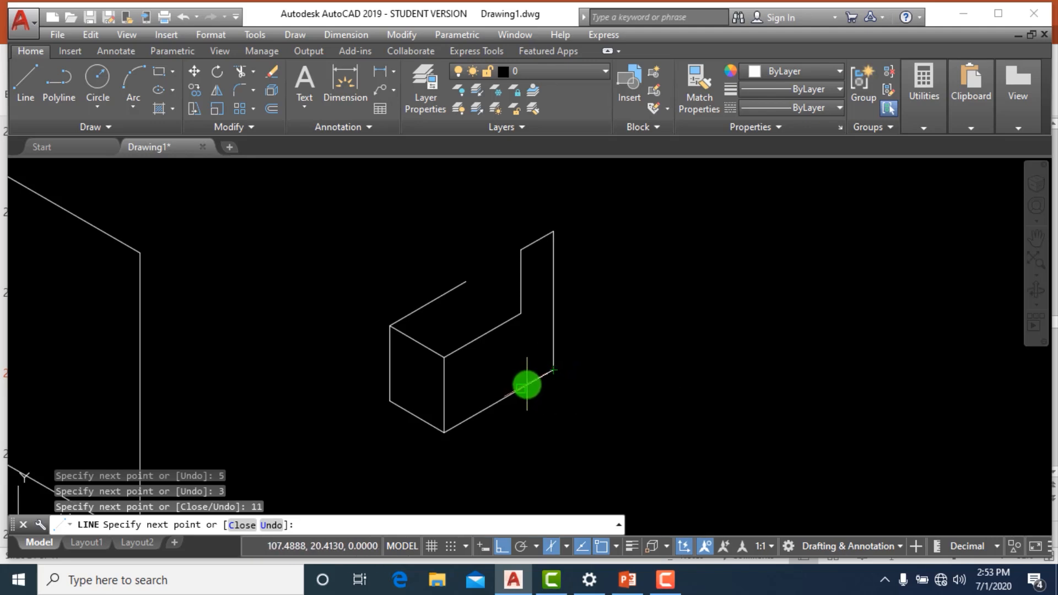
{"action": "key", "text": "Escape"}
{"action": "key", "text": "Escape"}
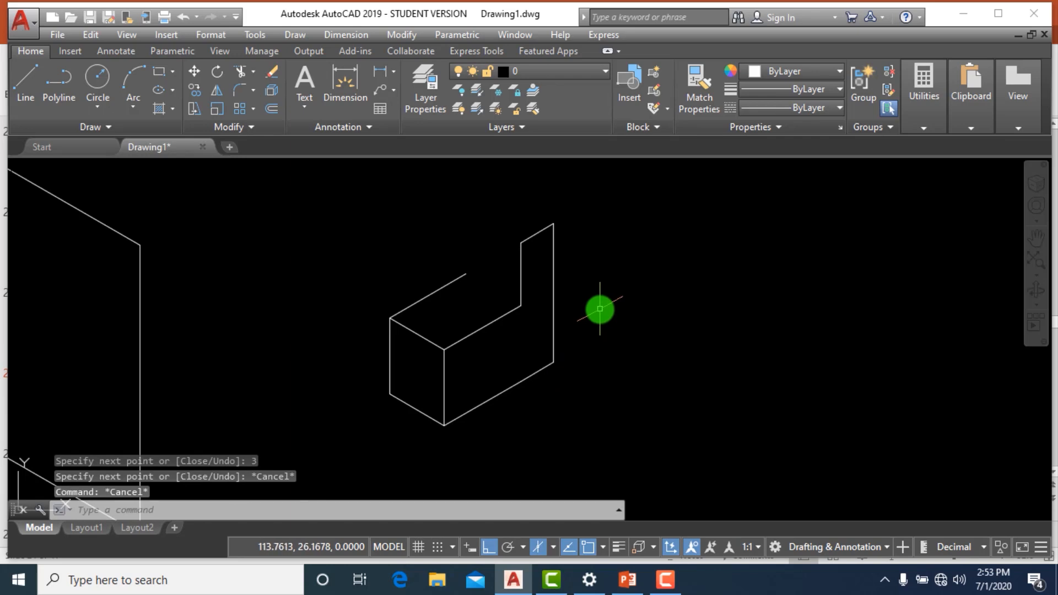
{"action": "type", "text": "co"}
{"action": "key", "text": "Return"}
{"action": "key", "text": "Escape"}
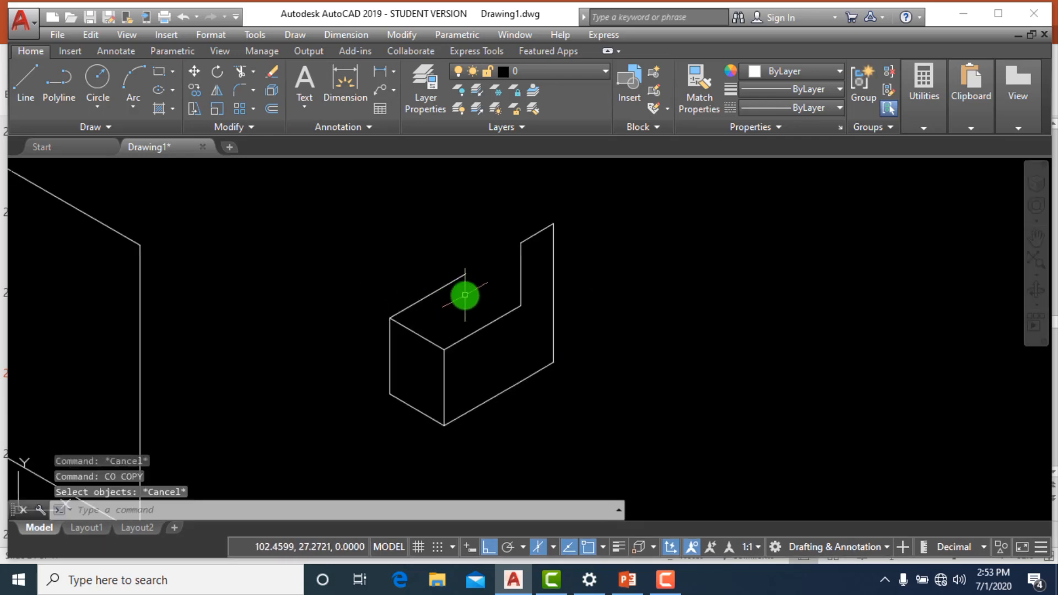
{"action": "key", "text": "Escape"}
Copy the upright's two vertical lines and short top edge from the front step corner to the free end of the rear upper edge
{"action": "type", "text": "co"}
{"action": "key", "text": "Return"}
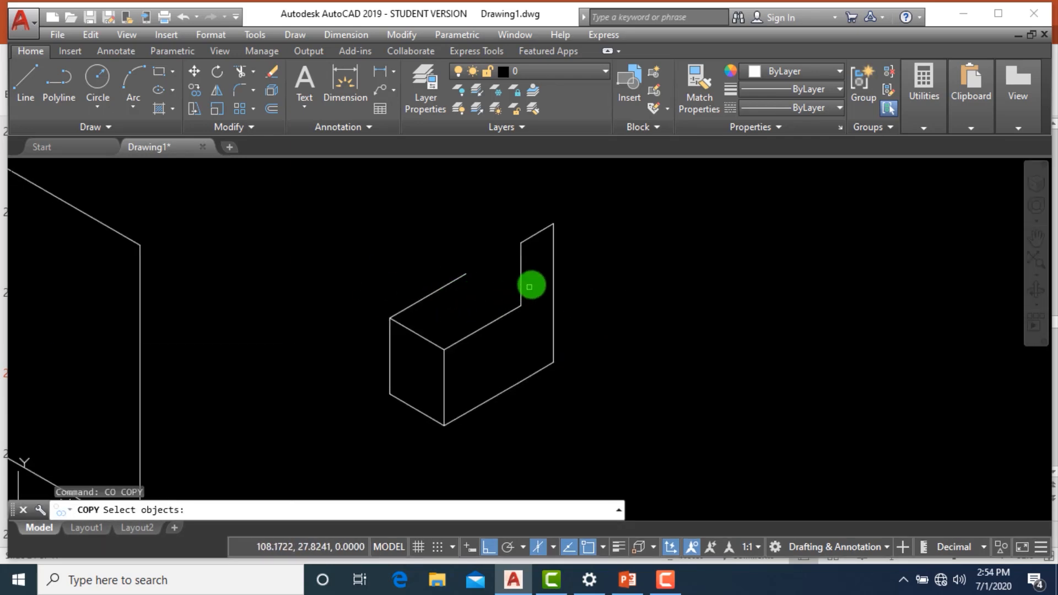
{"action": "left_click", "coordinate": [535, 283]}
{"action": "left_click", "coordinate": [481, 264]}
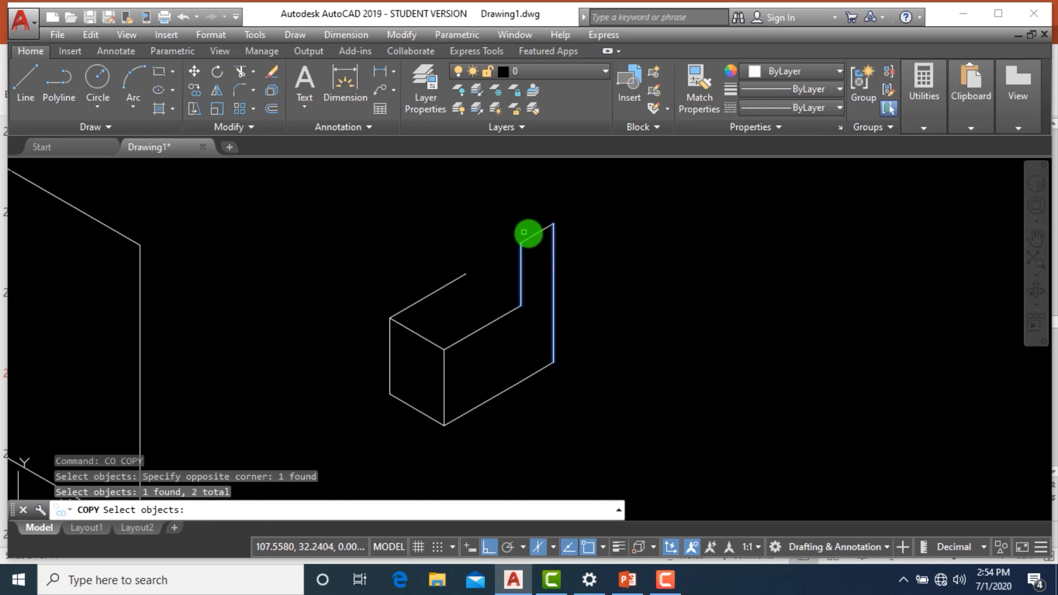
{"action": "left_click", "coordinate": [529, 235]}
{"action": "key", "text": "Return"}
{"action": "left_click", "coordinate": [521, 305]}
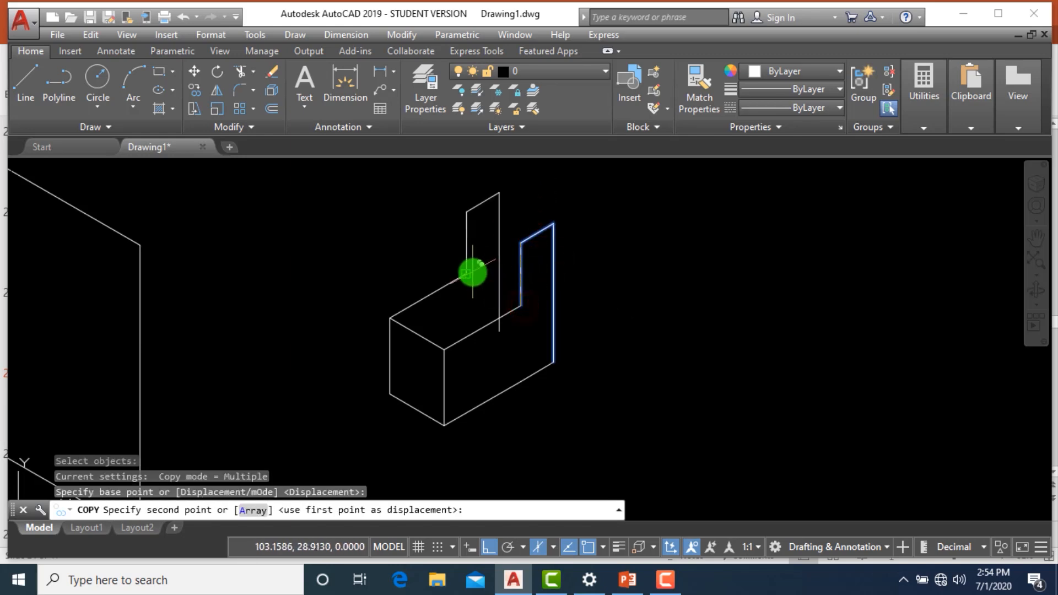
{"action": "left_click", "coordinate": [473, 272]}
{"action": "key", "text": "Escape"}
{"action": "key", "text": "Escape"}
Erase the copied long vertical line at the back of the upright
{"action": "left_click", "coordinate": [508, 229]}
{"action": "left_click", "coordinate": [479, 231]}
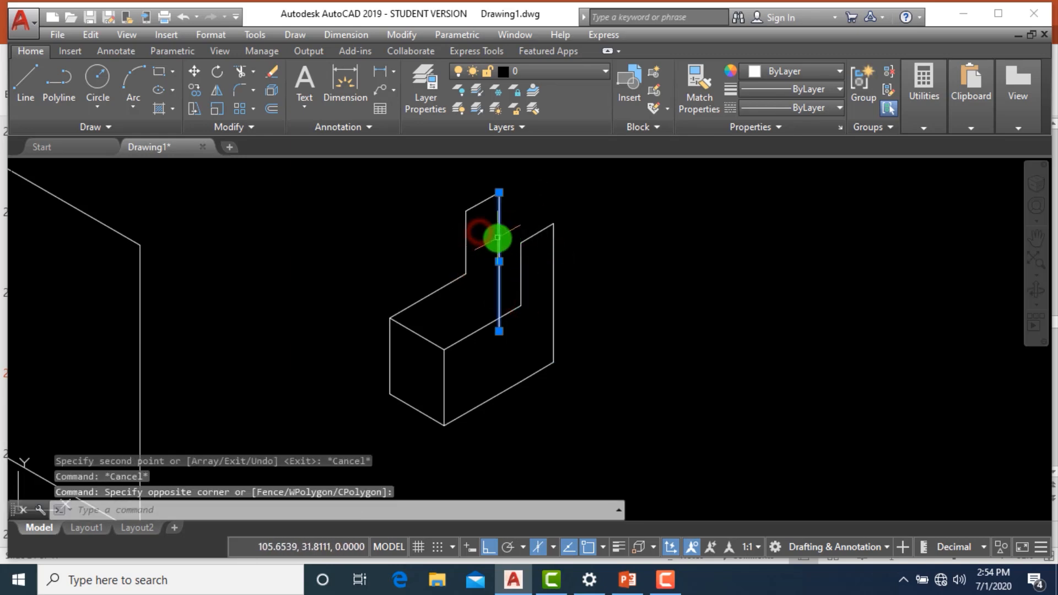
{"action": "type", "text": "e"}
{"action": "key", "text": "Return"}
{"action": "key", "text": "Escape"}
Draw a line joining the upper ends of the upright's two short vertical edges
{"action": "type", "text": "l"}
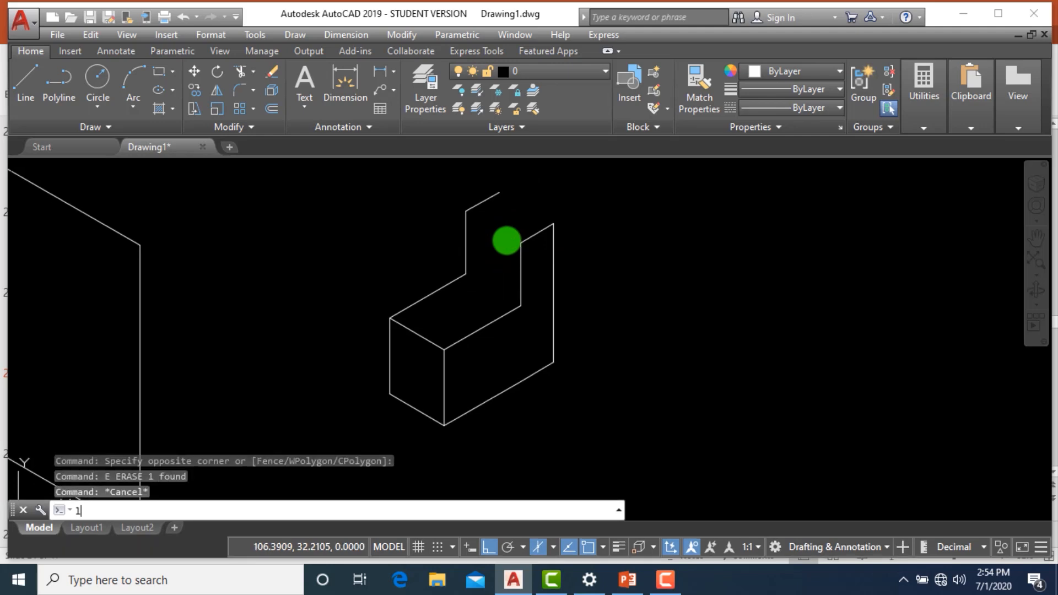
{"action": "key", "text": "Return"}
{"action": "left_click", "coordinate": [466, 214]}
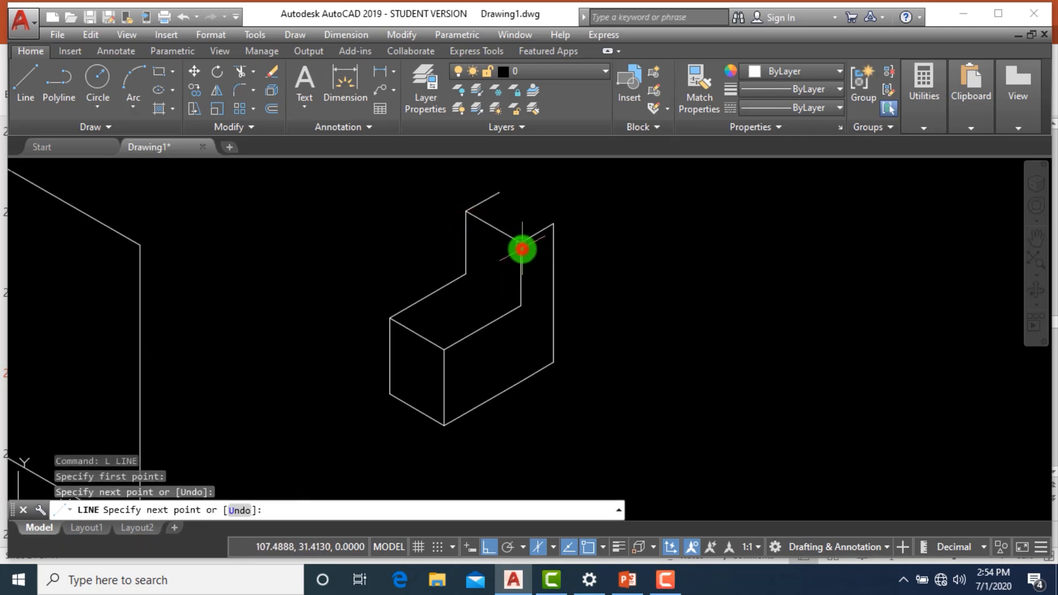
{"action": "left_click", "coordinate": [521, 249]}
{"action": "key", "text": "Escape"}
Switch to isoplane Left and draw the upright's rear top edge between the free ends of the two short 30° edges
{"action": "key", "text": "Return"}
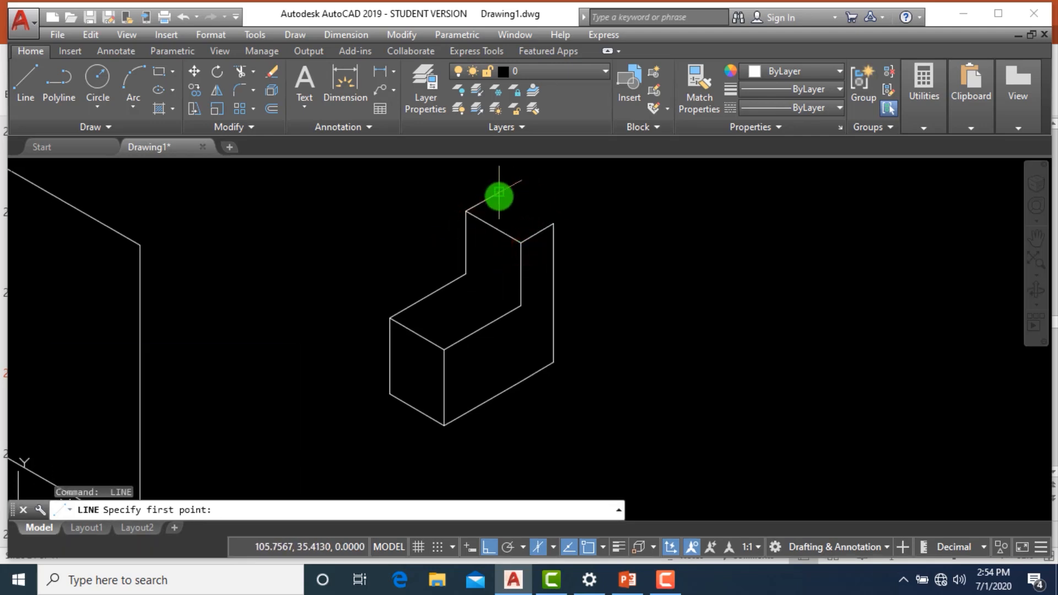
{"action": "key", "text": "F5"}
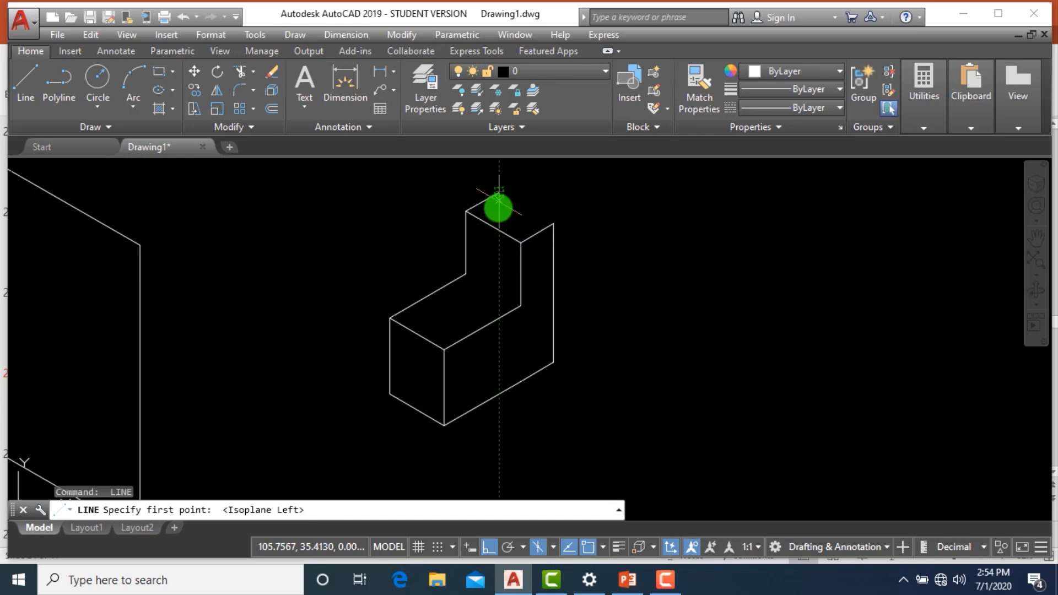
{"action": "left_click", "coordinate": [499, 192]}
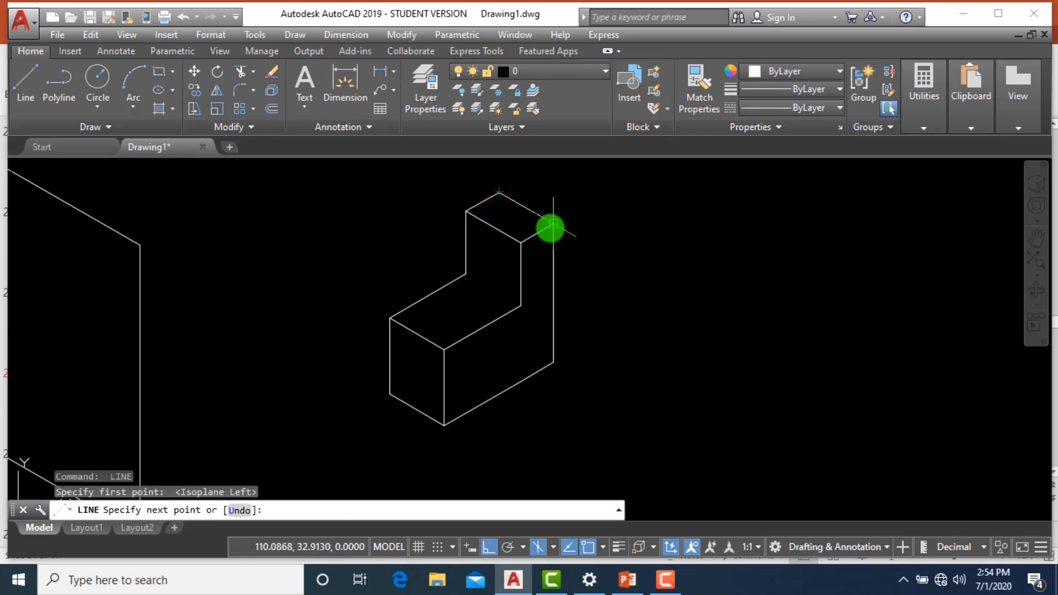
{"action": "left_click", "coordinate": [553, 224]}
{"action": "key", "text": "Escape"}
Draw the inner step edge joining the bases of the upright's two short vertical edges
{"action": "key", "text": "Return"}
{"action": "left_click", "coordinate": [466, 274]}
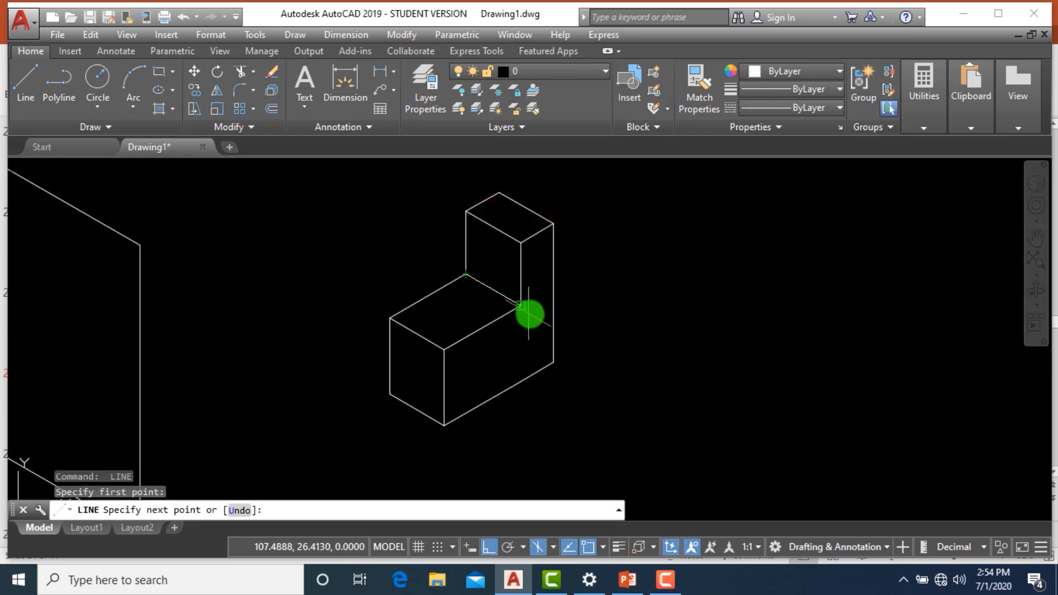
{"action": "key", "text": "Escape"}
{"action": "key", "text": "Escape"}
Erase the whole L-shaped isometric solid
{"action": "scroll", "coordinate": [585, 330], "scroll_direction": "down", "scroll_amount": 2}
{"action": "scroll", "coordinate": [590, 331], "scroll_direction": "up", "scroll_amount": 2}
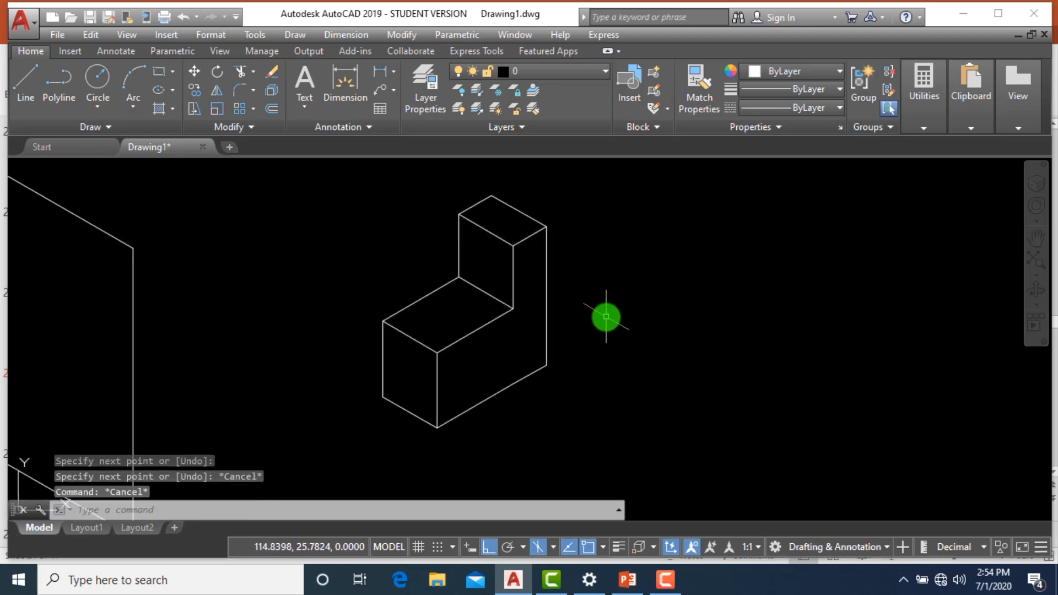
{"action": "scroll", "coordinate": [607, 315], "scroll_direction": "down", "scroll_amount": 2}
{"action": "scroll", "coordinate": [612, 311], "scroll_direction": "up", "scroll_amount": 2}
{"action": "left_click", "coordinate": [562, 427]}
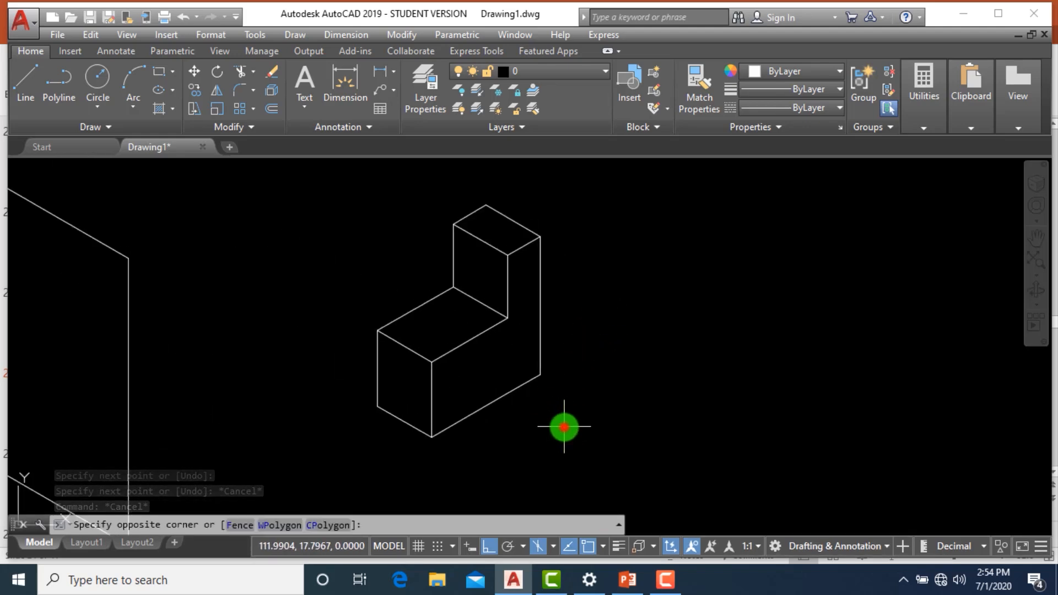
{"action": "left_click", "coordinate": [330, 217]}
{"action": "type", "text": "e"}
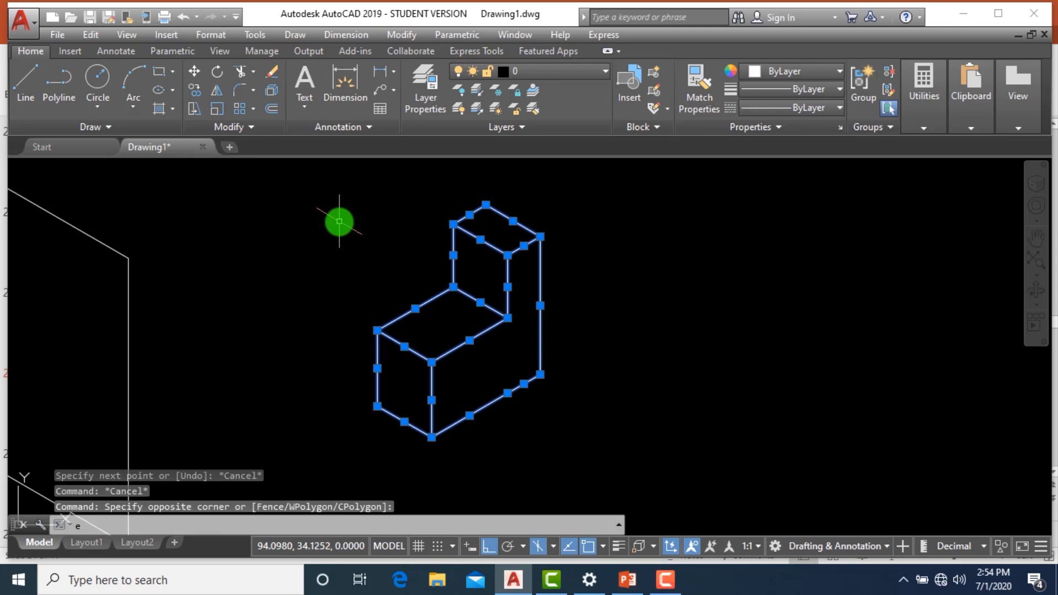
{"action": "key", "text": "Return"}
{"action": "key", "text": "Escape"}
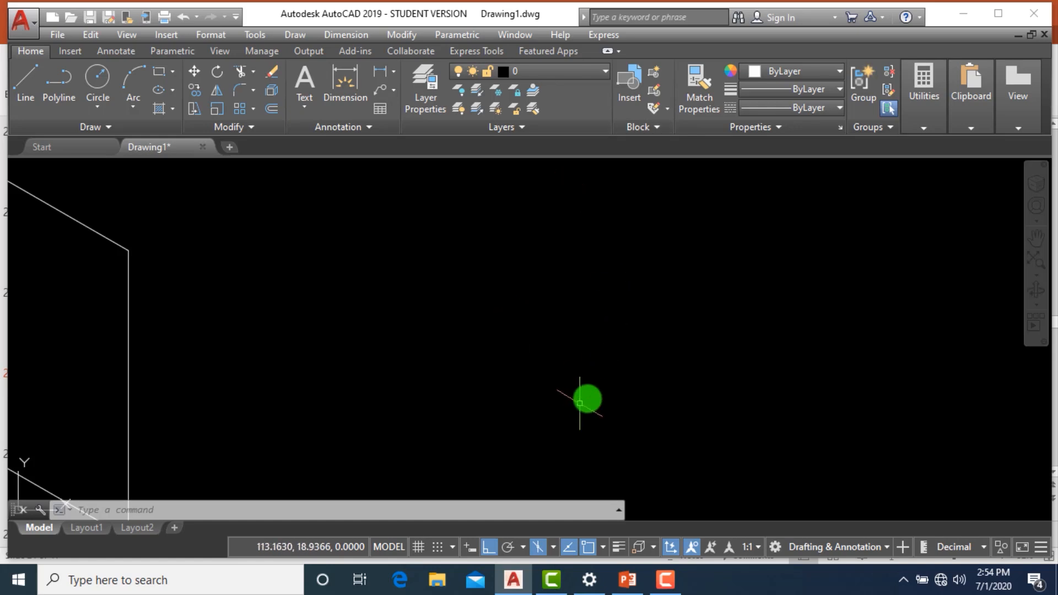
Erase all lines of the remaining large notched isometric outline
{"action": "scroll", "coordinate": [603, 378], "scroll_direction": "down", "scroll_amount": 5}
{"action": "scroll", "coordinate": [520, 432], "scroll_direction": "up", "scroll_amount": 2}
{"action": "left_click", "coordinate": [521, 443]}
{"action": "left_click", "coordinate": [300, 298]}
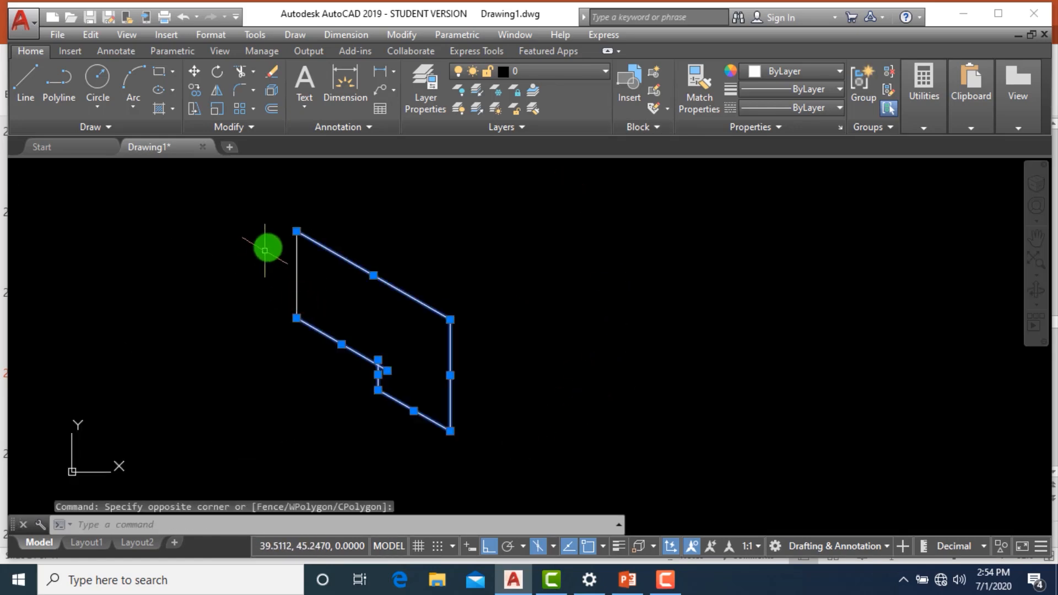
{"action": "left_click", "coordinate": [260, 200]}
{"action": "left_click", "coordinate": [576, 480]}
{"action": "type", "text": "e"}
{"action": "key", "text": "Return"}
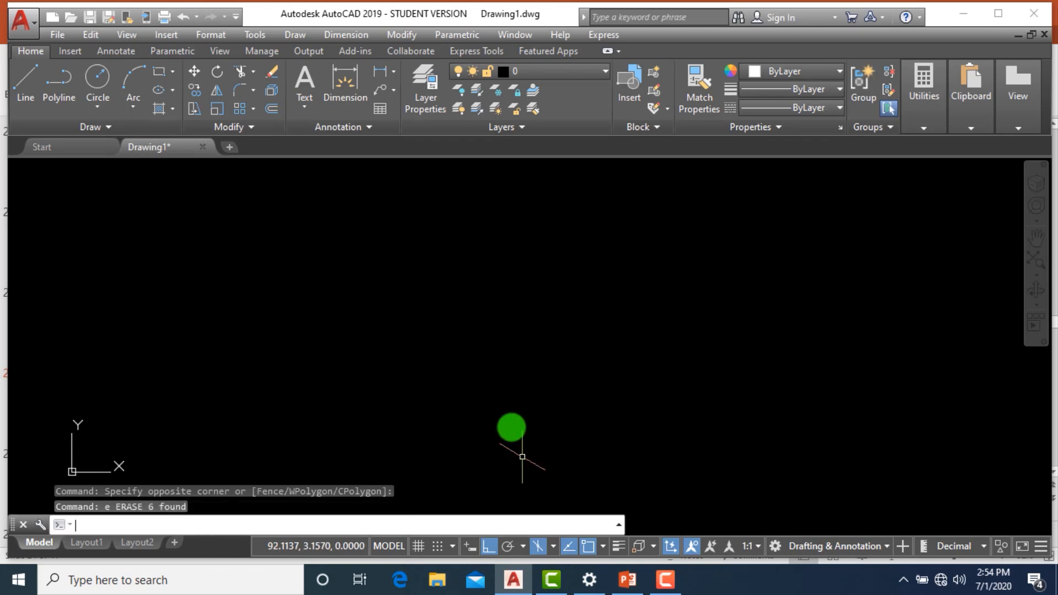
In isoplane Right, draw a closed parallelogram with 3-unit sides: 3 along 30°, 3 up, 3 back, and down to the start
{"action": "scroll", "coordinate": [496, 359], "scroll_direction": "down", "scroll_amount": 3}
{"action": "scroll", "coordinate": [475, 378], "scroll_direction": "up", "scroll_amount": 4}
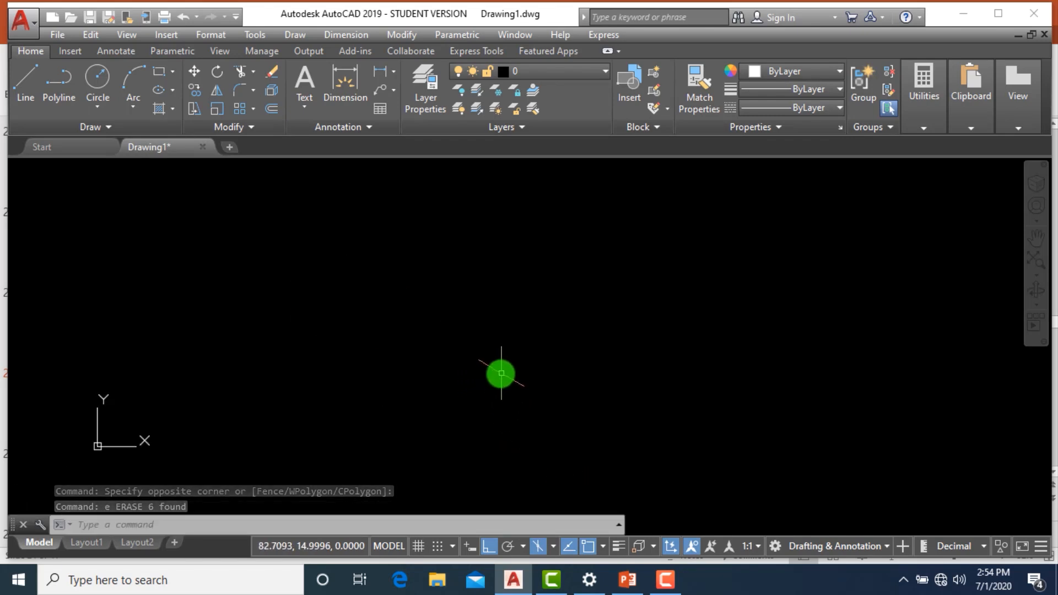
{"action": "type", "text": "l"}
{"action": "key", "text": "Return"}
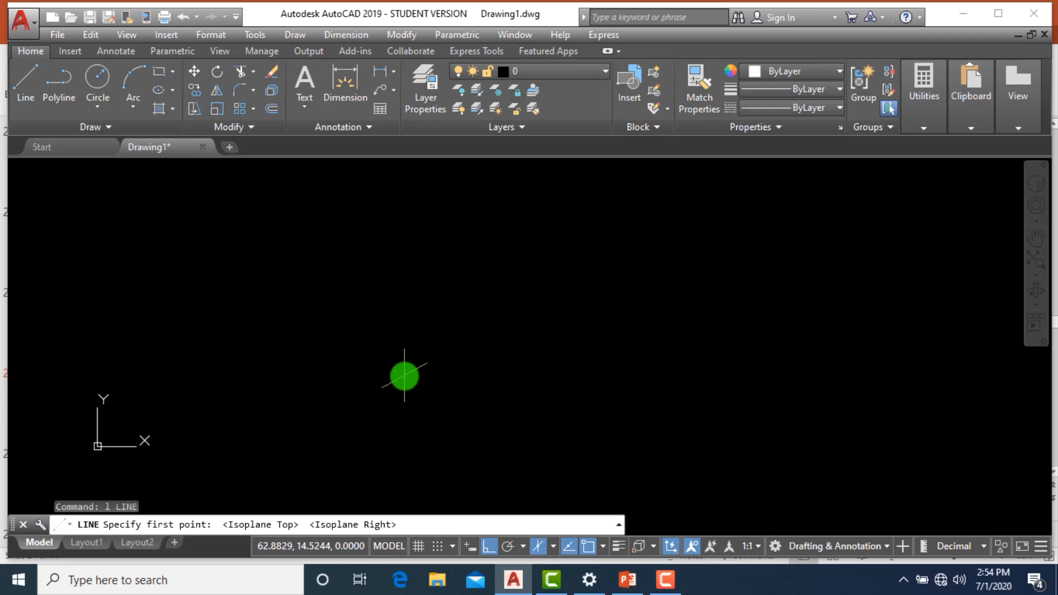
{"action": "left_click", "coordinate": [381, 393]}
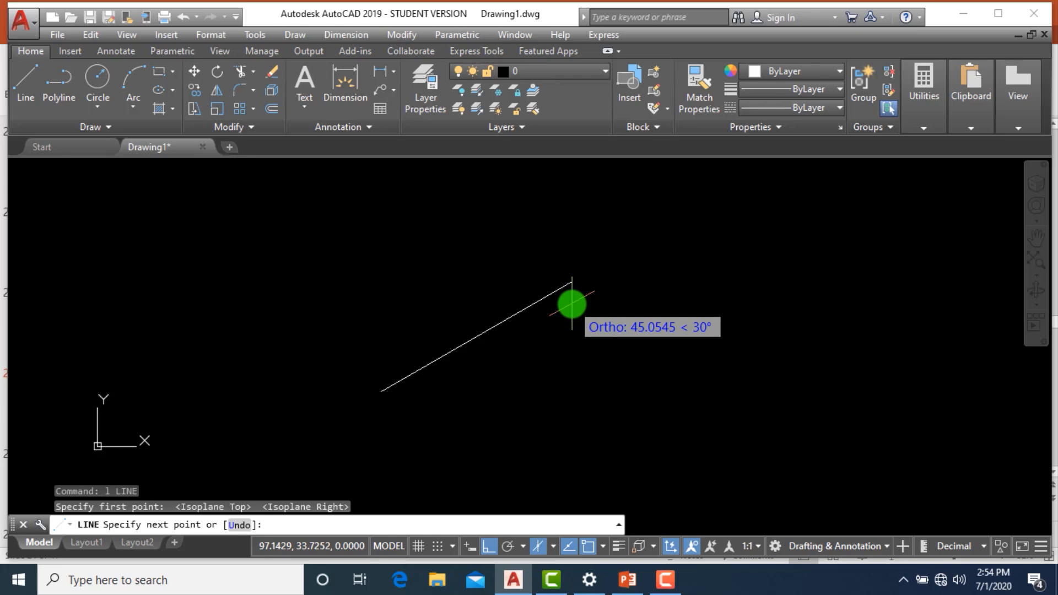
{"action": "type", "text": "3"}
{"action": "key", "text": "Return"}
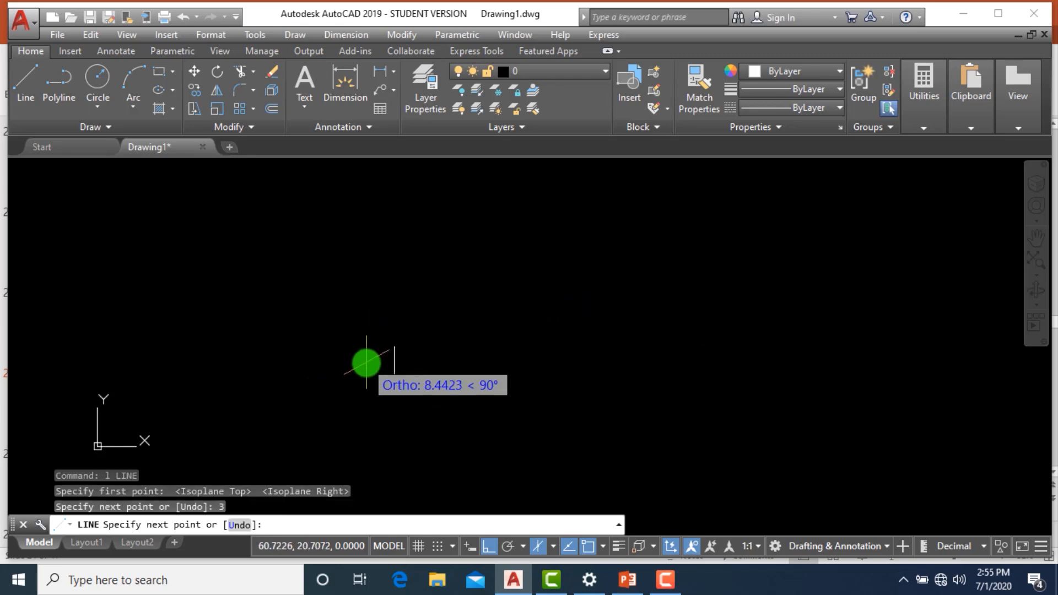
{"action": "type", "text": "3"}
{"action": "key", "text": "Return"}
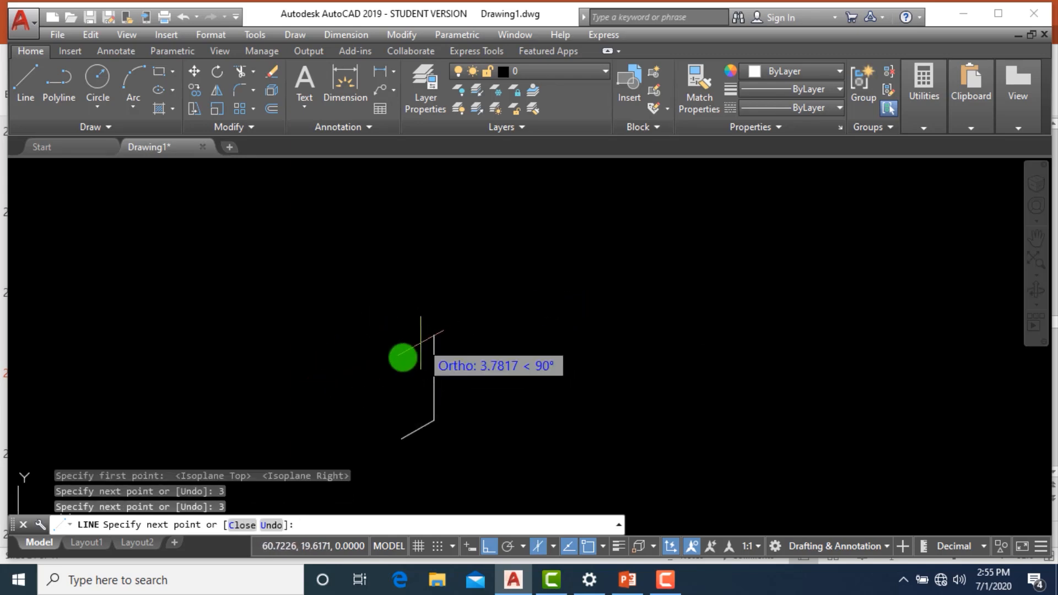
{"action": "type", "text": "3"}
{"action": "key", "text": "Return"}
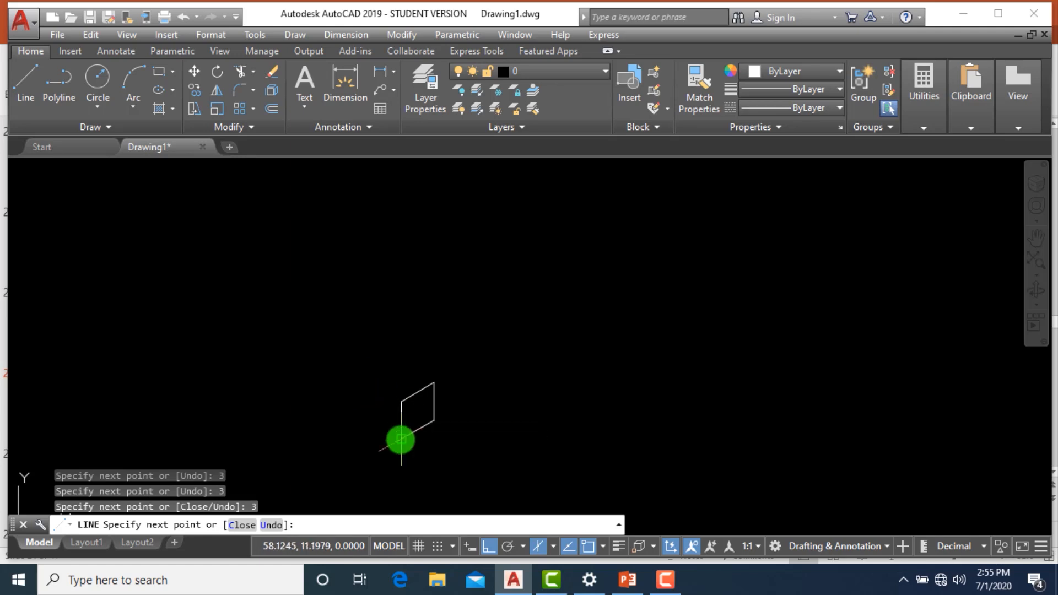
{"action": "left_click", "coordinate": [400, 439]}
{"action": "key", "text": "Escape"}
In isoplane Left, draw the adjoining left face from the shared lower corner: 3 along 150°, 3 up, and back to the shared upper corner
{"action": "scroll", "coordinate": [411, 451], "scroll_direction": "up", "scroll_amount": 4}
{"action": "key", "text": "Return"}
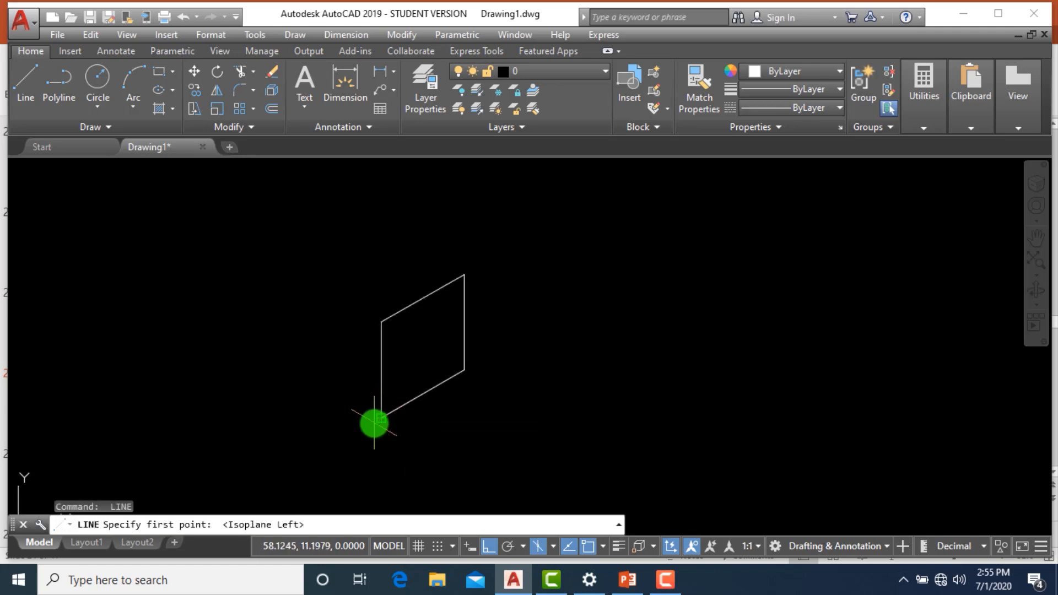
{"action": "left_click", "coordinate": [380, 419]}
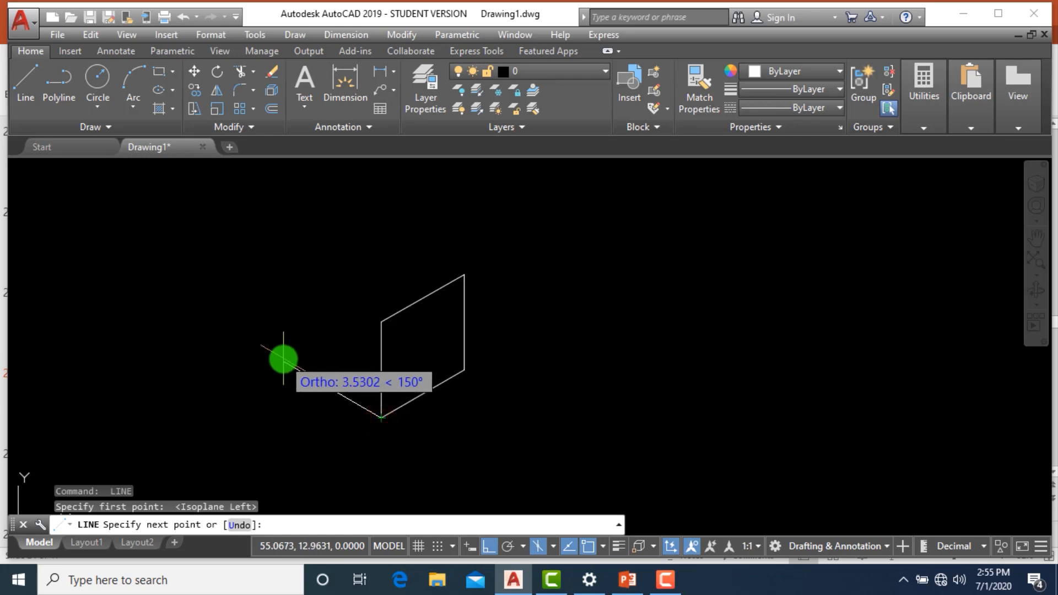
{"action": "type", "text": "3"}
{"action": "key", "text": "Return"}
{"action": "type", "text": "3"}
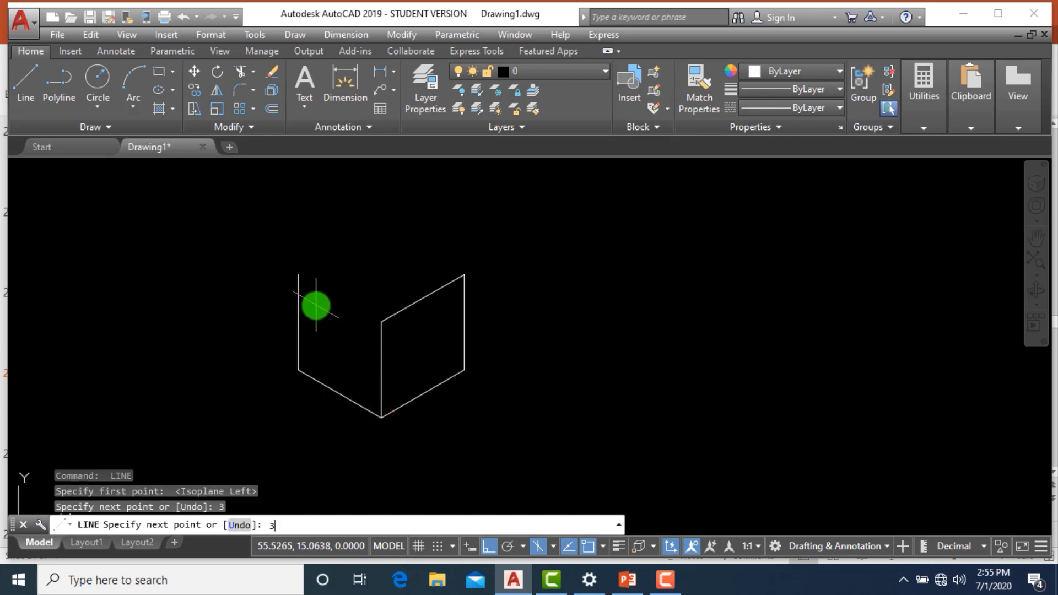
{"action": "key", "text": "Return"}
{"action": "left_click", "coordinate": [382, 322]}
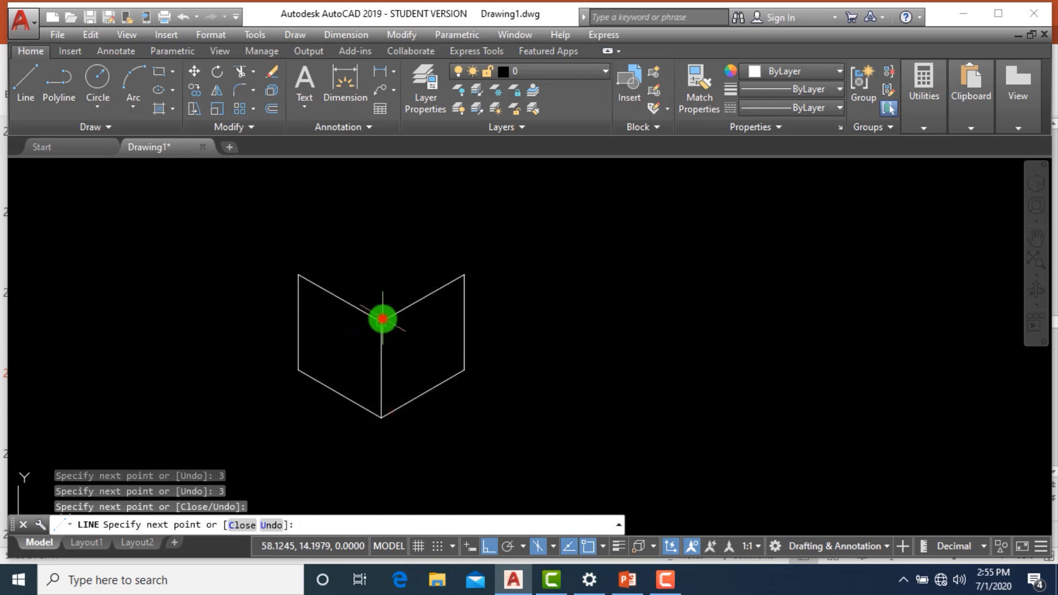
{"action": "key", "text": "Escape"}
{"action": "key", "text": "Escape"}
{"action": "key", "text": "Escape"}
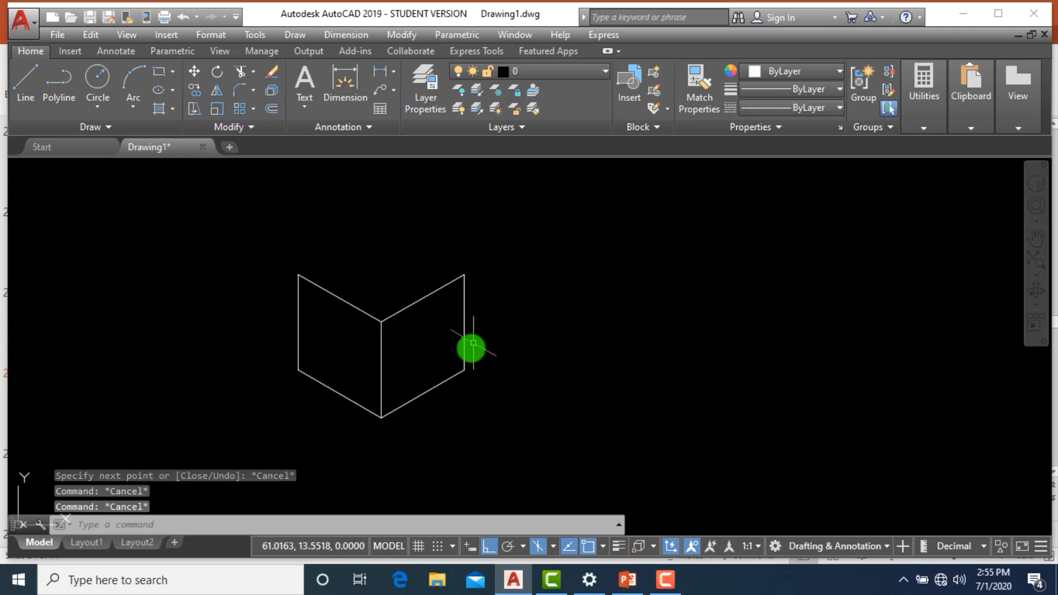
{"action": "left_click", "coordinate": [666, 582]}
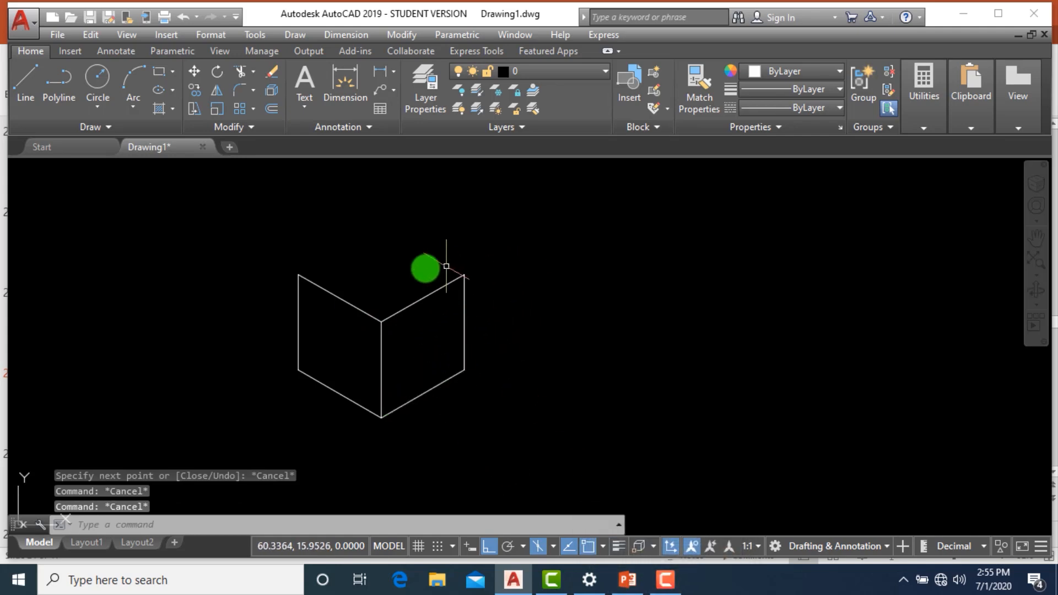
From the right face's outer upper corner, draw a line 0.3 along 150°, then 2.7 along 210° in isoplane Top, parallel to the face's upper edge
{"action": "scroll", "coordinate": [392, 270], "scroll_direction": "up", "scroll_amount": 2}
{"action": "type", "text": "l"}
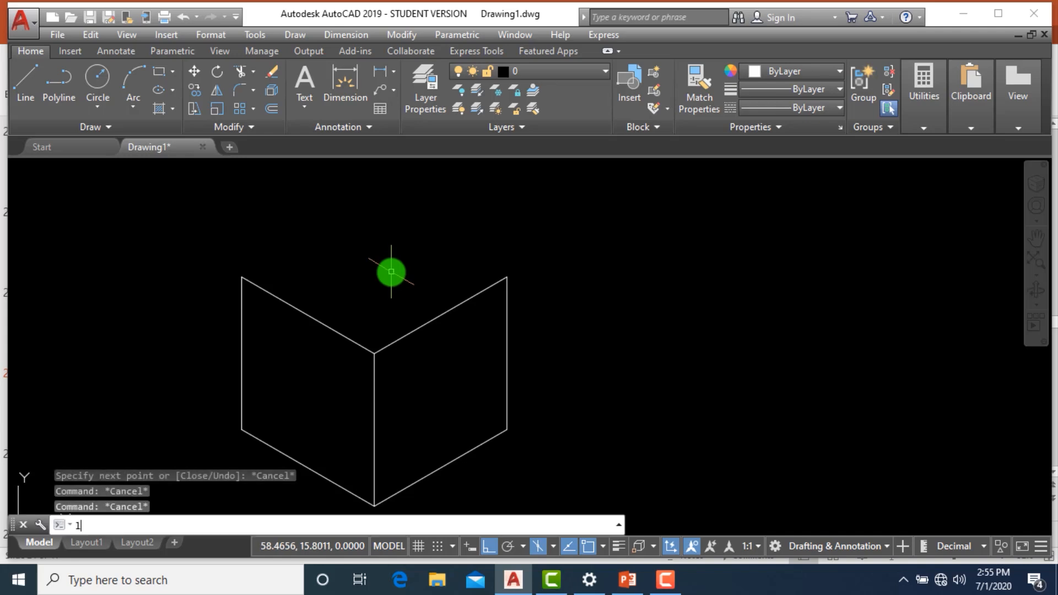
{"action": "key", "text": "Return"}
{"action": "left_click", "coordinate": [507, 278]}
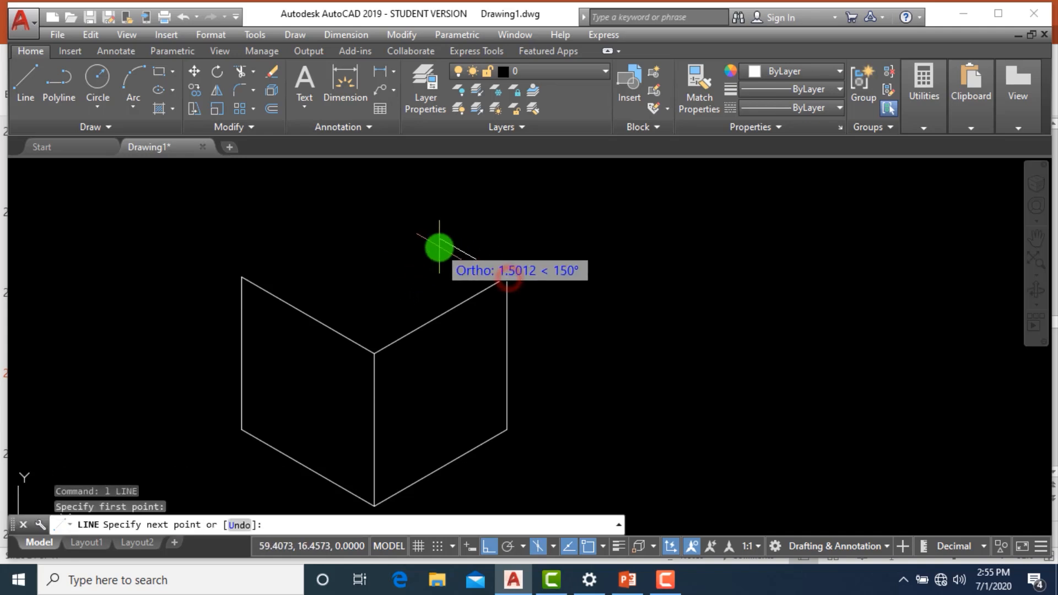
{"action": "type", "text": ".3"}
{"action": "key", "text": "Return"}
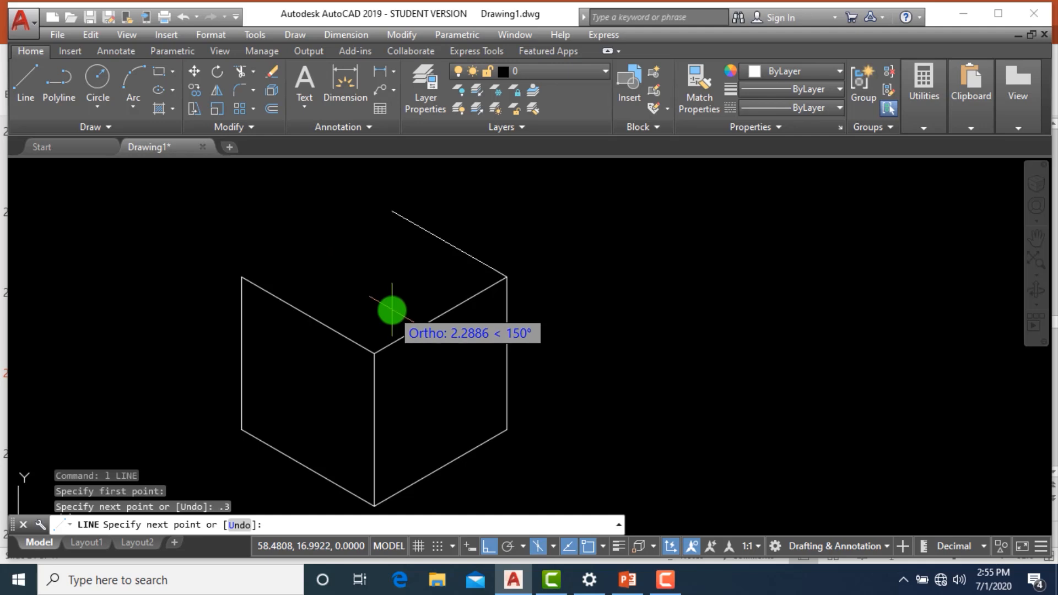
{"action": "key", "text": "F5"}
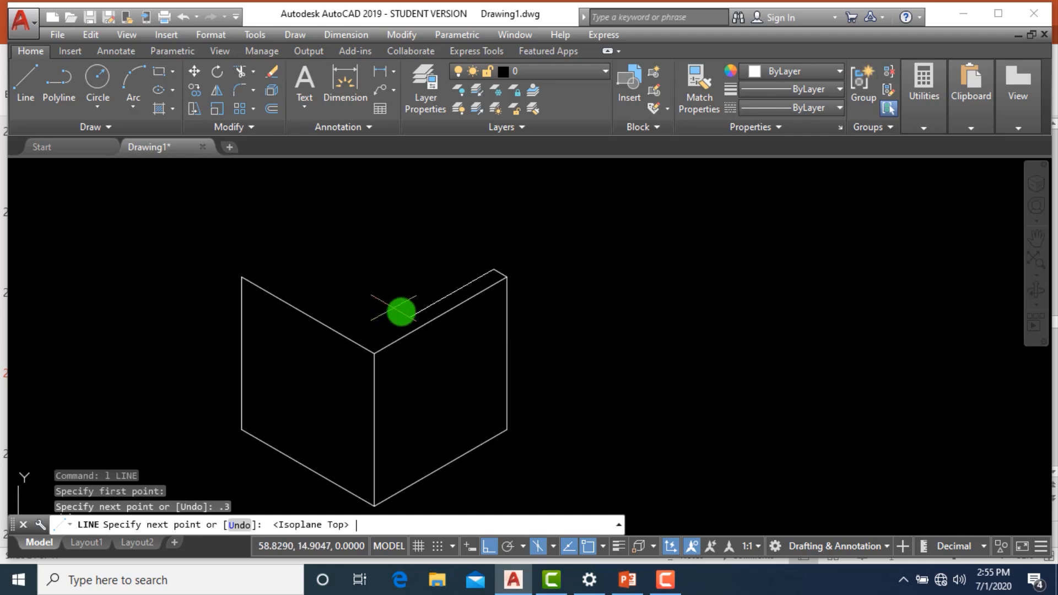
{"action": "type", "text": "2.7"}
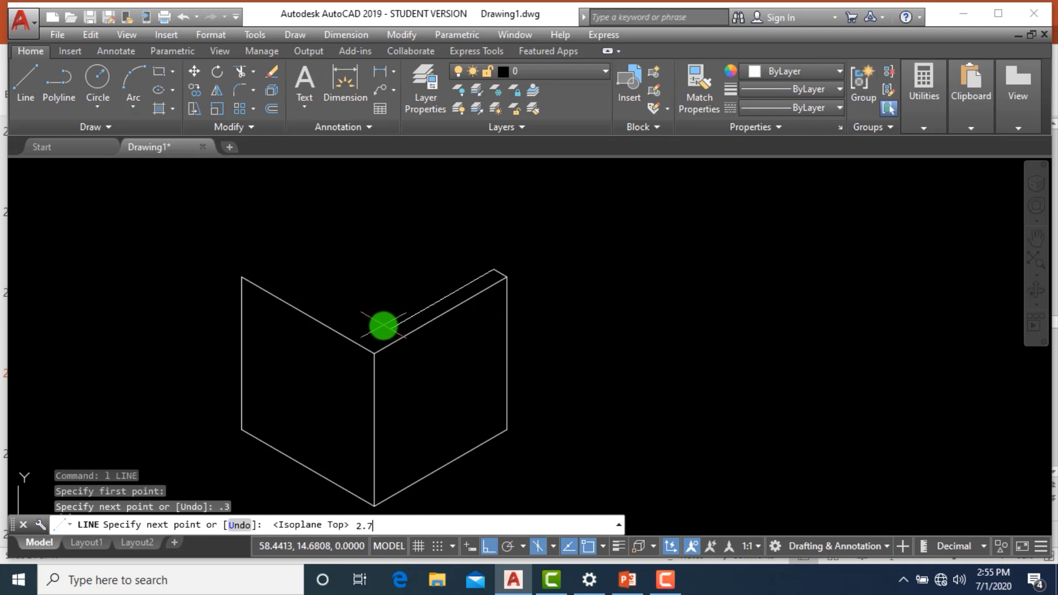
{"action": "key", "text": "Return"}
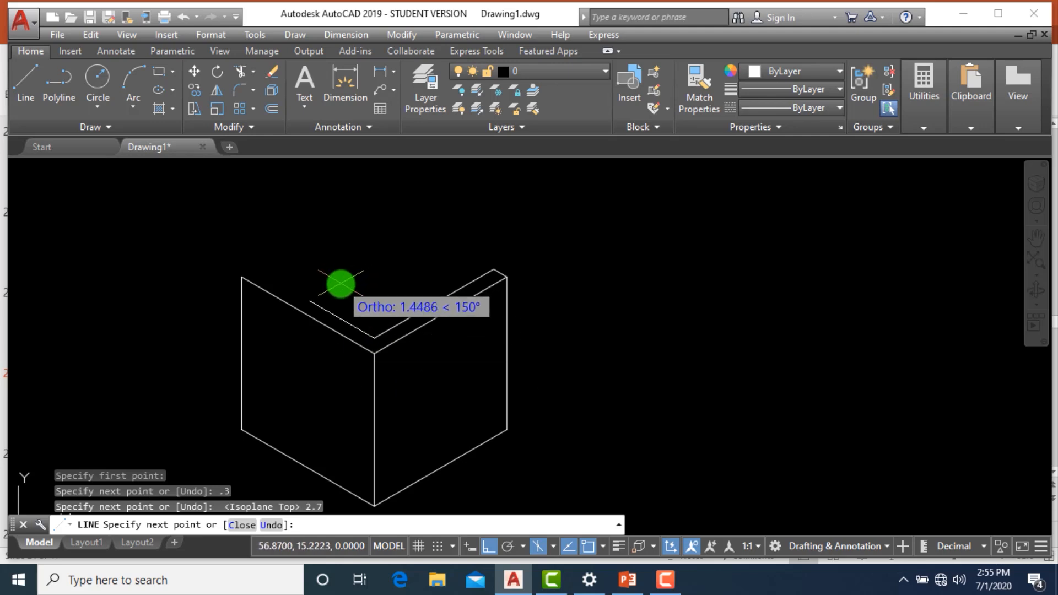
Continue the wall's inner top edge 2.7 along 150° and close it to the left face's outer upper corner
{"action": "type", "text": "2"}
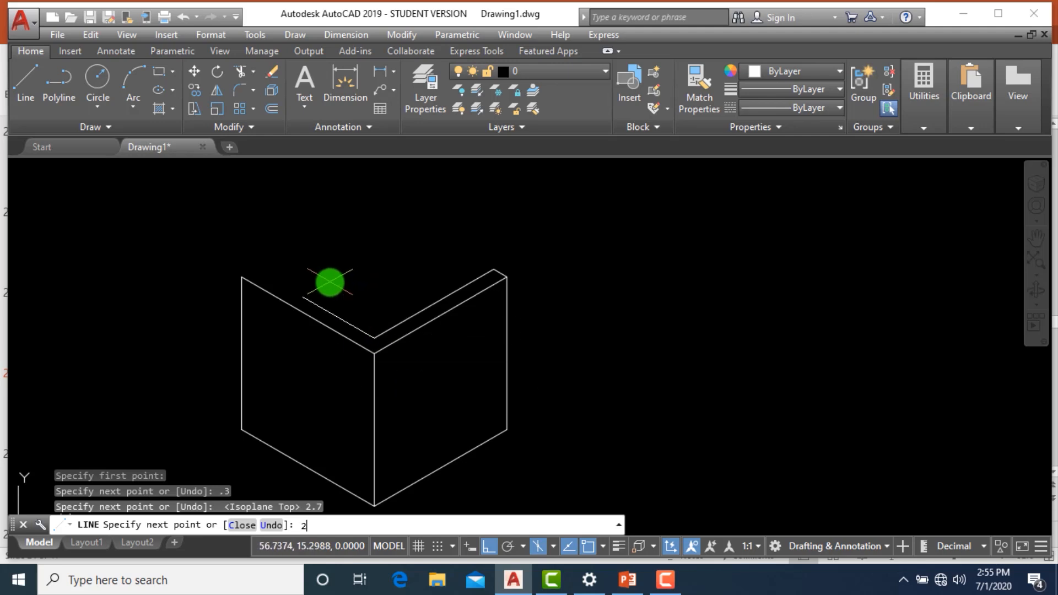
{"action": "type", "text": ".7"}
{"action": "key", "text": "Return"}
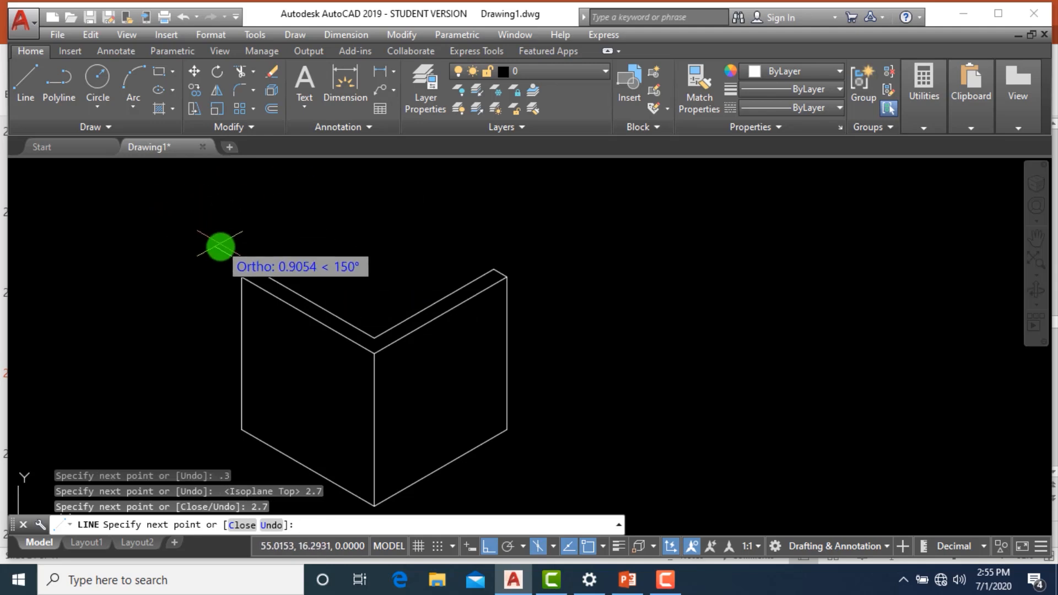
{"action": "left_click", "coordinate": [238, 278]}
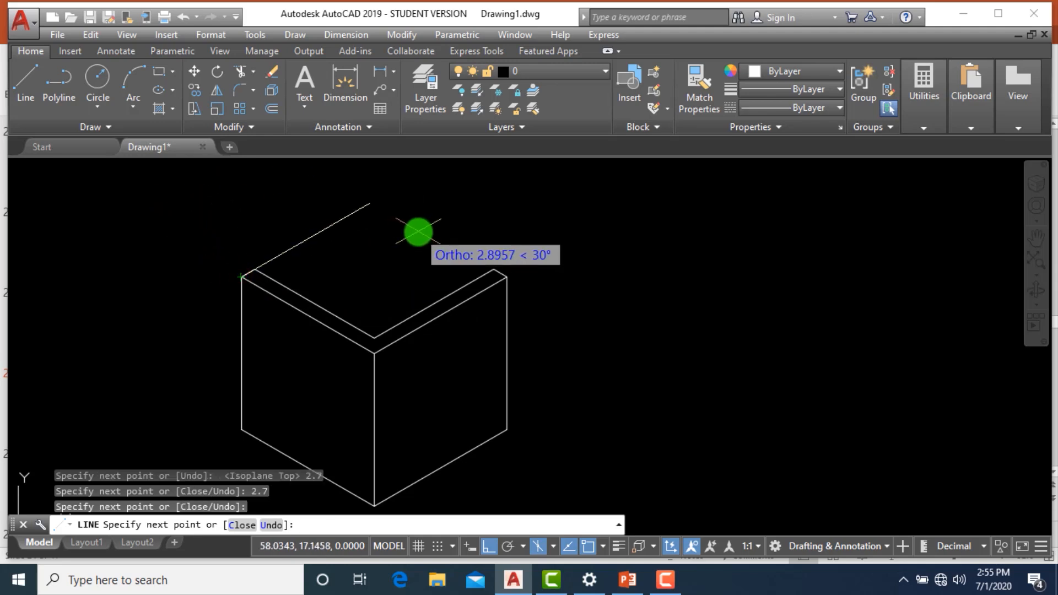
{"action": "key", "text": "Escape"}
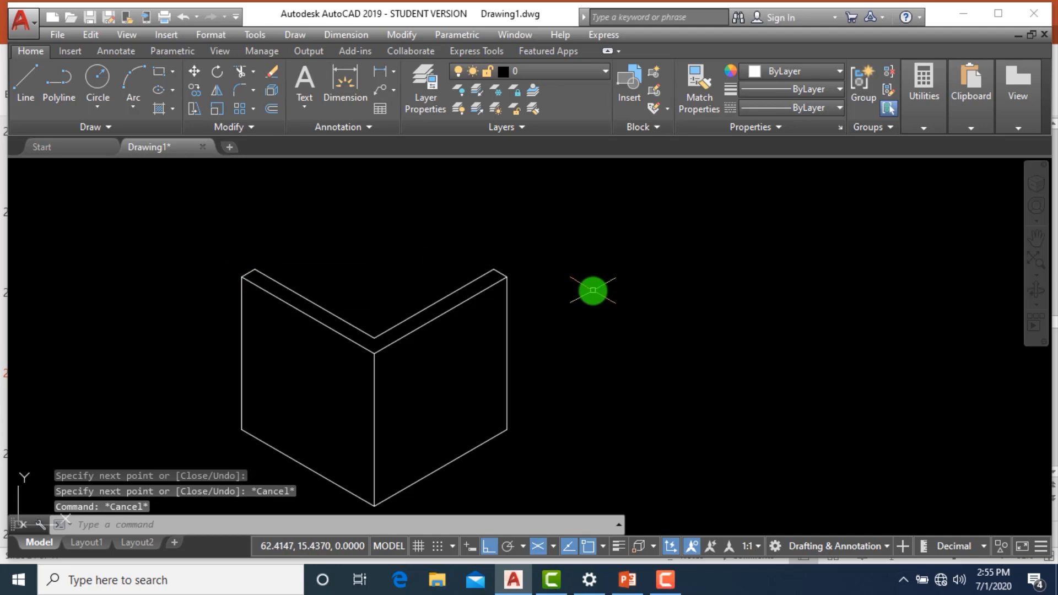
In isoplane Right, draw a closed window outline on the right face with 1-unit sides: 1 up, 1 along 30°, 1 down, and back to the start
{"action": "scroll", "coordinate": [594, 300], "scroll_direction": "down", "scroll_amount": 2}
{"action": "scroll", "coordinate": [590, 322], "scroll_direction": "up", "scroll_amount": 2}
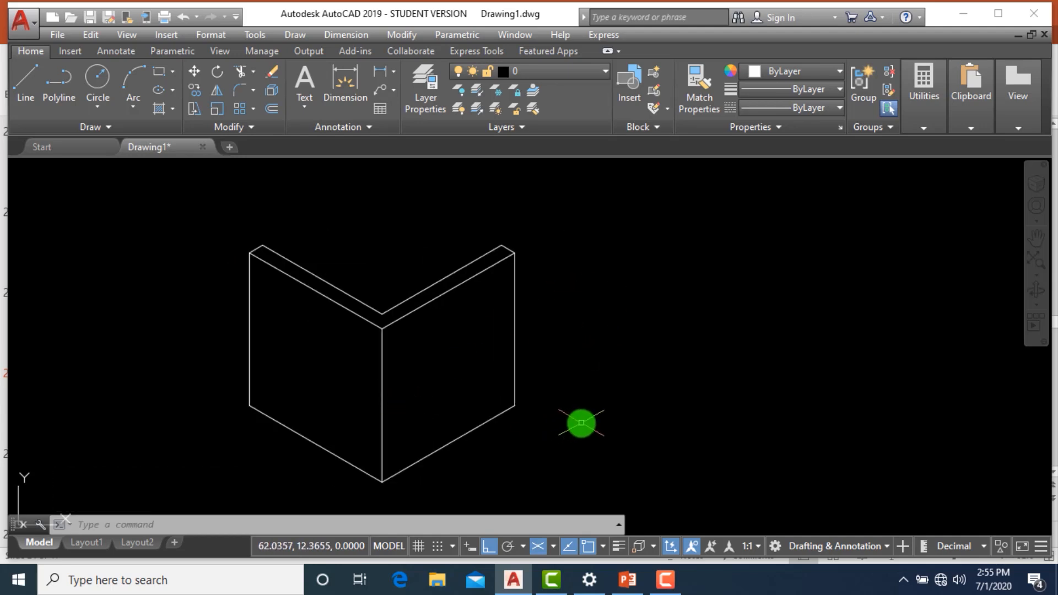
{"action": "key", "text": "F5"}
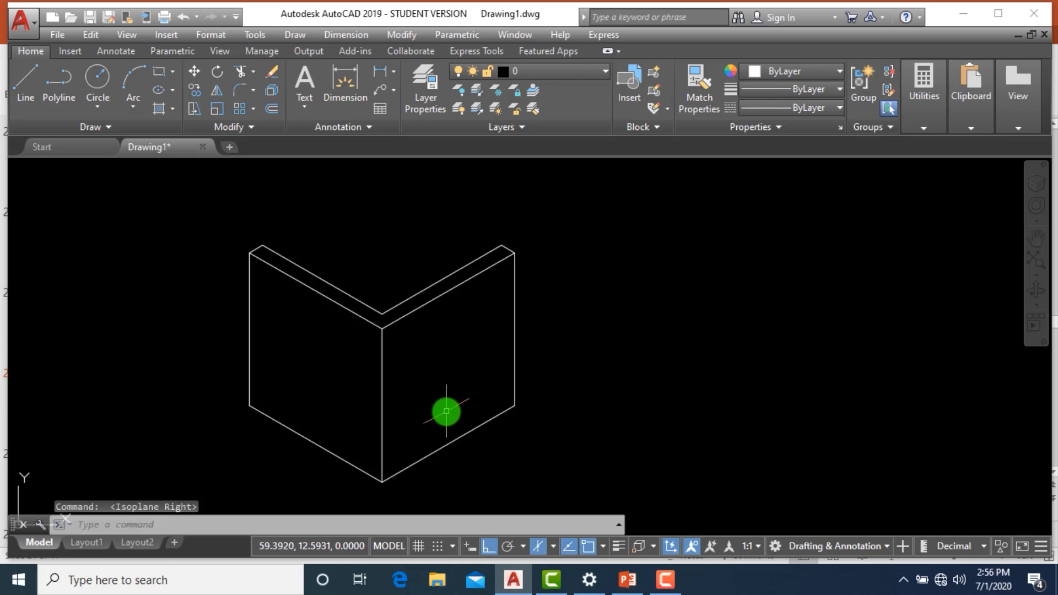
{"action": "type", "text": "l"}
{"action": "key", "text": "Return"}
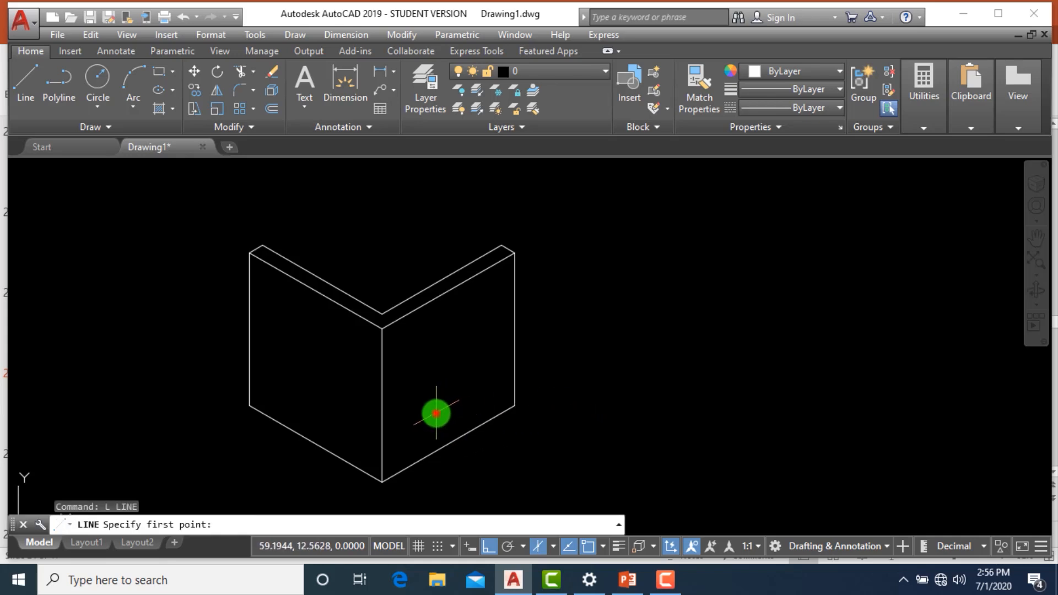
{"action": "left_click", "coordinate": [436, 413]}
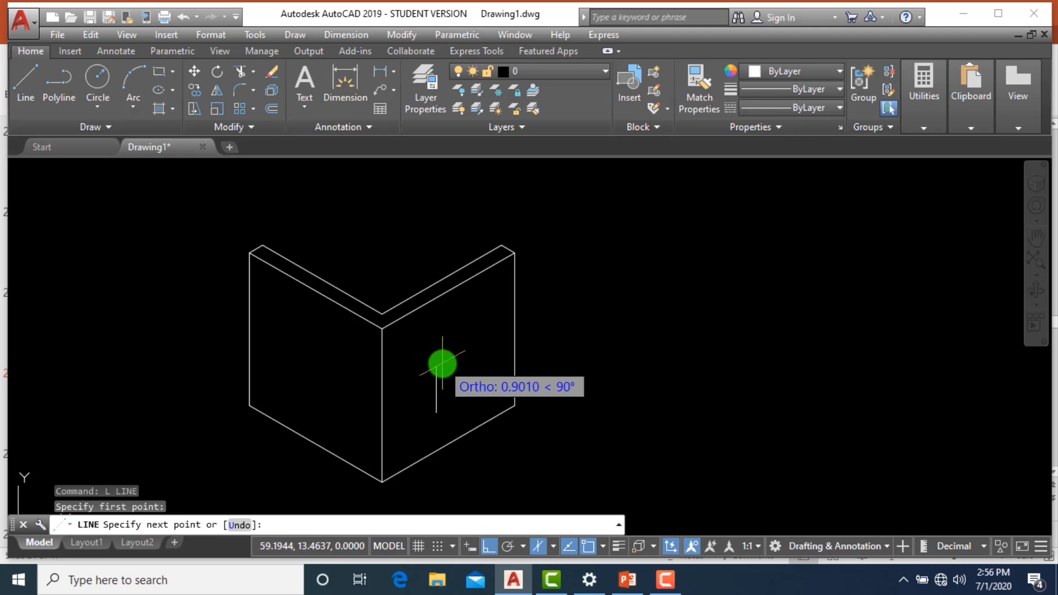
{"action": "type", "text": "1"}
{"action": "key", "text": "Return"}
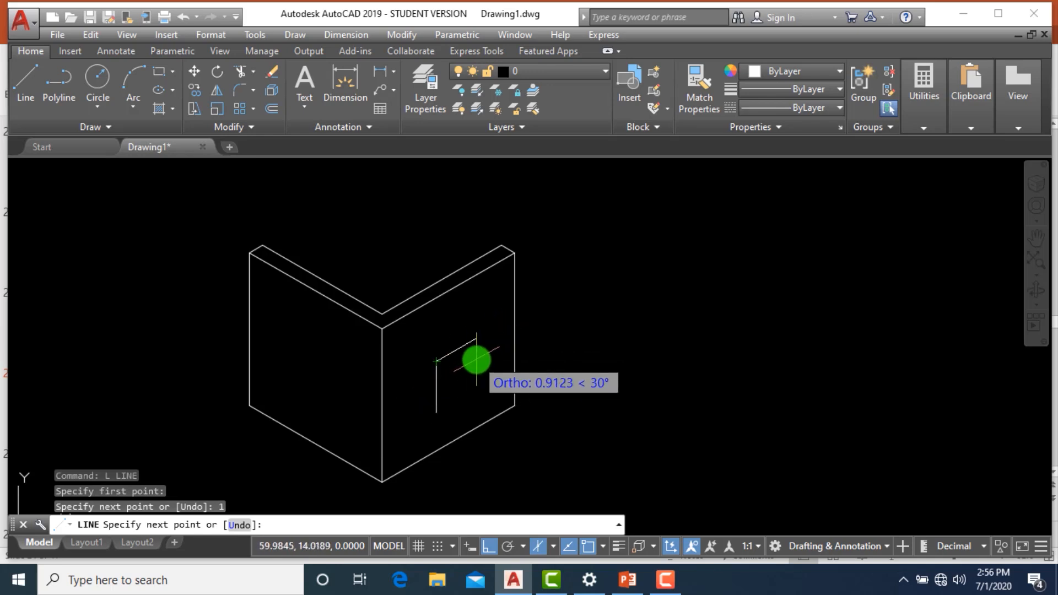
{"action": "type", "text": "1"}
{"action": "key", "text": "Return"}
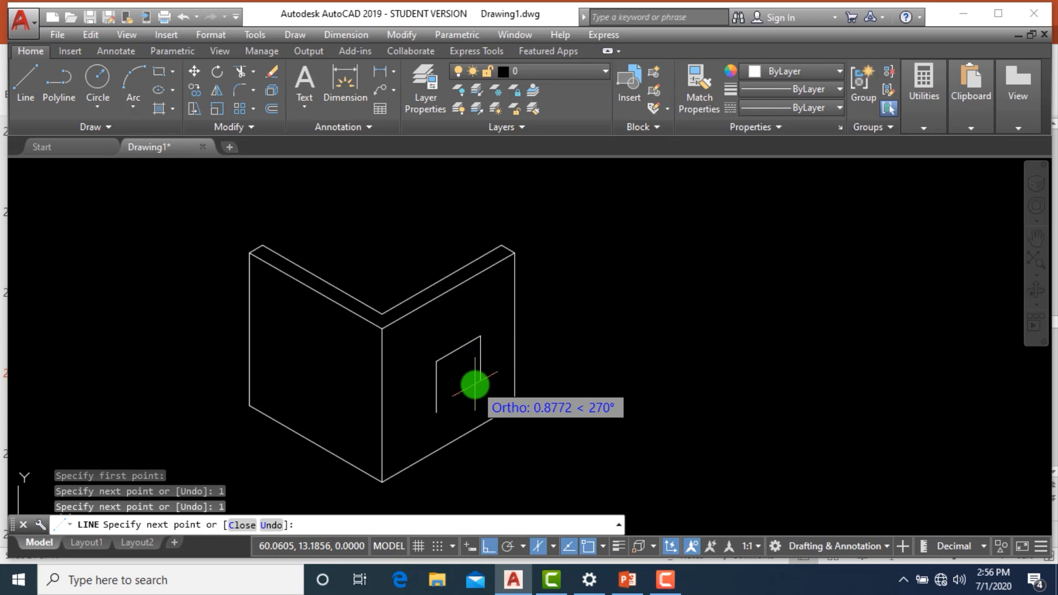
{"action": "type", "text": "1"}
{"action": "key", "text": "Return"}
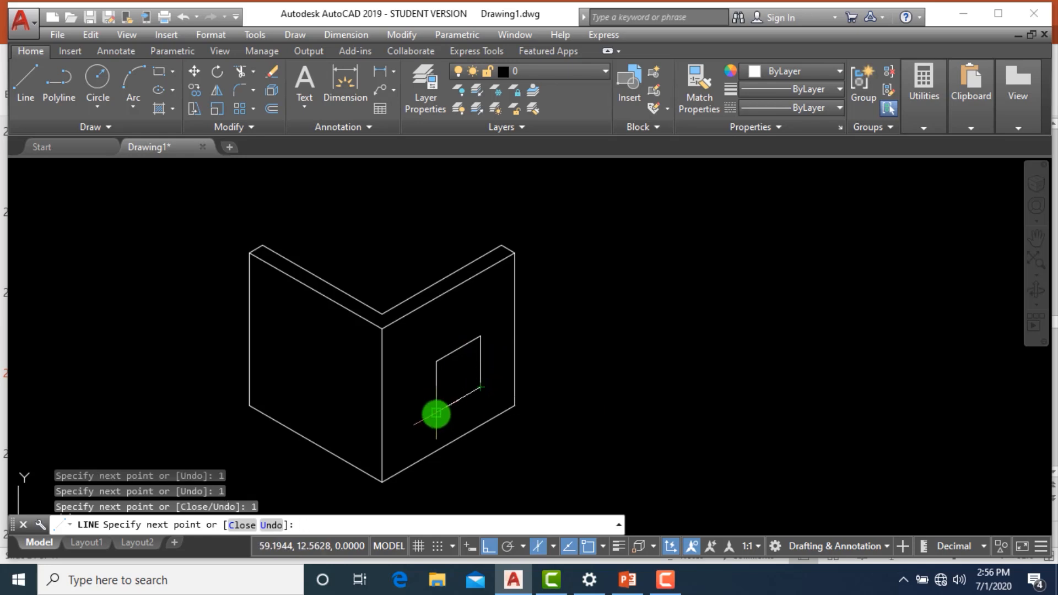
{"action": "key", "text": "Escape"}
{"action": "key", "text": "Escape"}
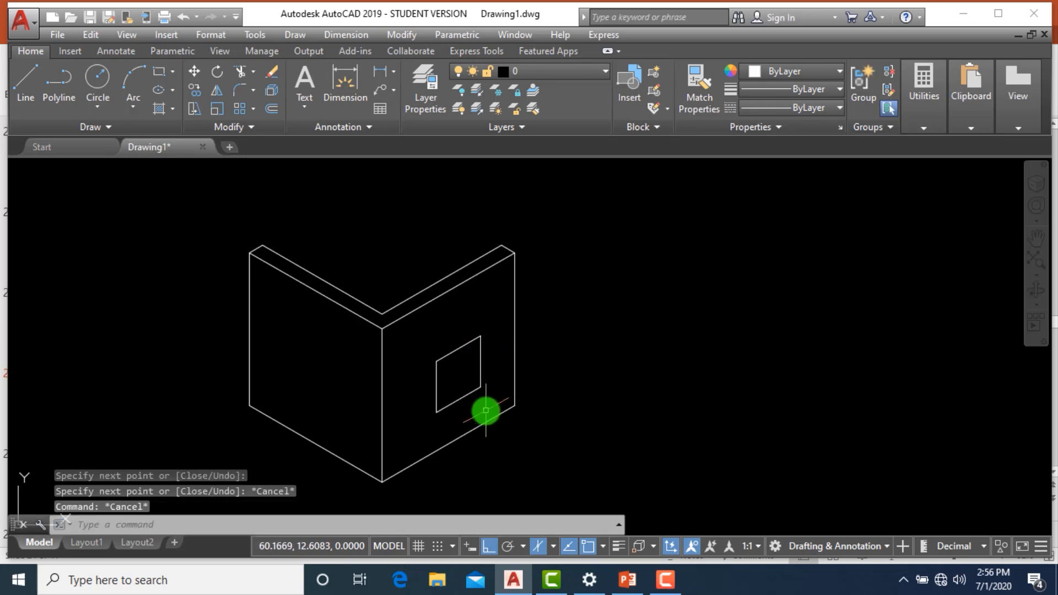
In isoplane Left, draw a line 0.3 along 150° from the window's lower right corner, then a vertical line up past the window's upper edge
{"action": "scroll", "coordinate": [539, 366], "scroll_direction": "up", "scroll_amount": 3}
{"action": "scroll", "coordinate": [549, 364], "scroll_direction": "down", "scroll_amount": 3}
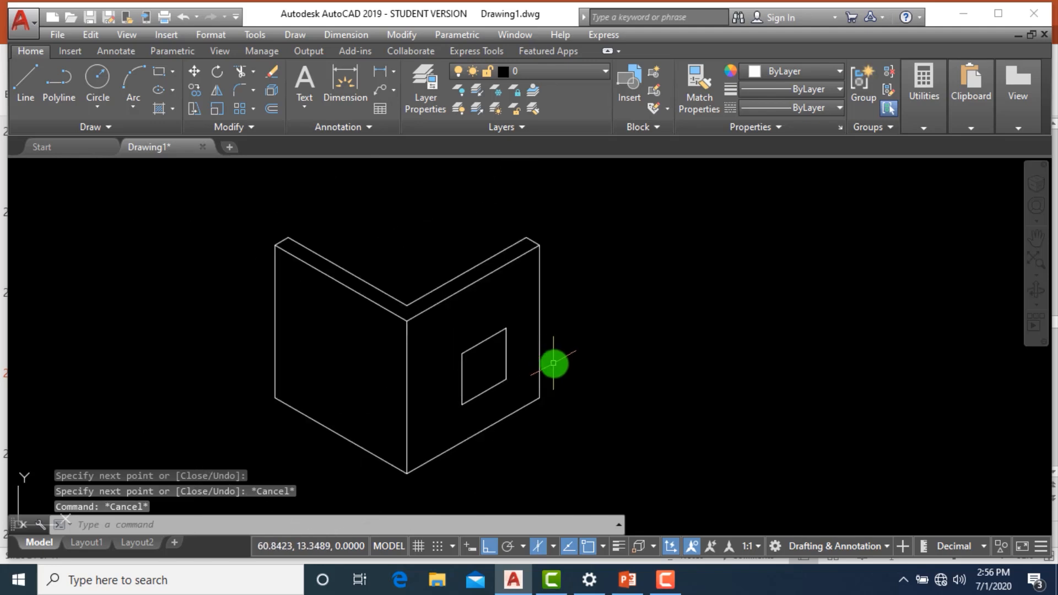
{"action": "scroll", "coordinate": [553, 364], "scroll_direction": "up", "scroll_amount": 2}
{"action": "key", "text": "Escape"}
{"action": "key", "text": "Escape"}
{"action": "scroll", "coordinate": [557, 386], "scroll_direction": "up", "scroll_amount": 2}
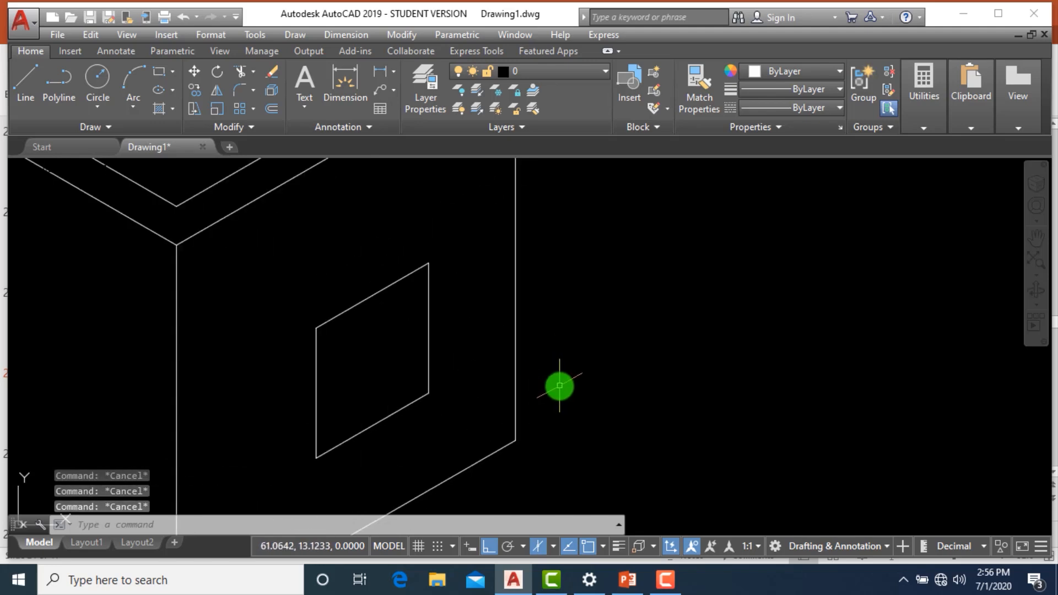
{"action": "type", "text": "l"}
{"action": "key", "text": "Return"}
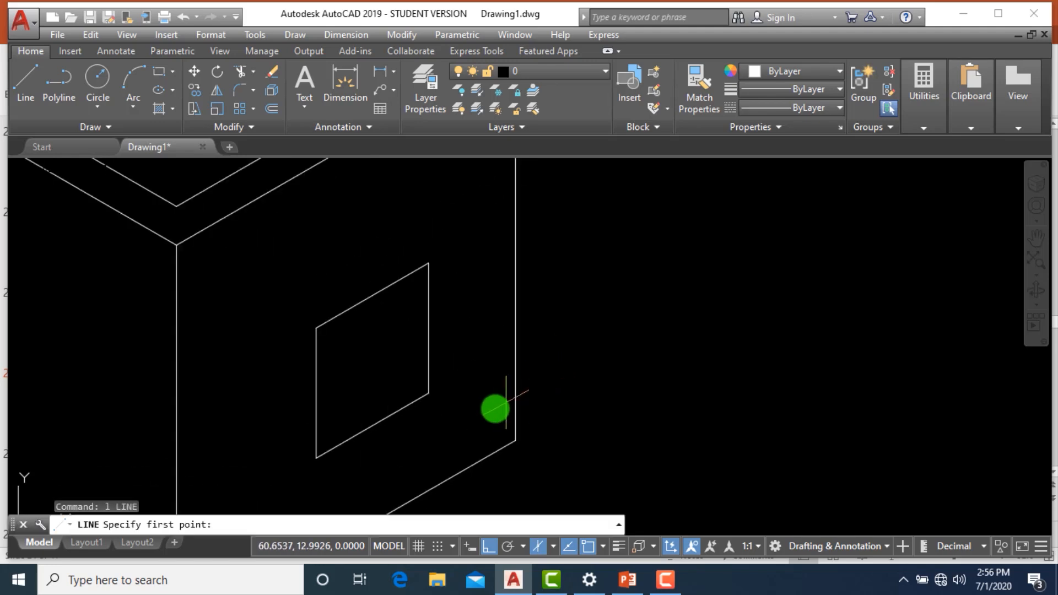
{"action": "left_click", "coordinate": [433, 396]}
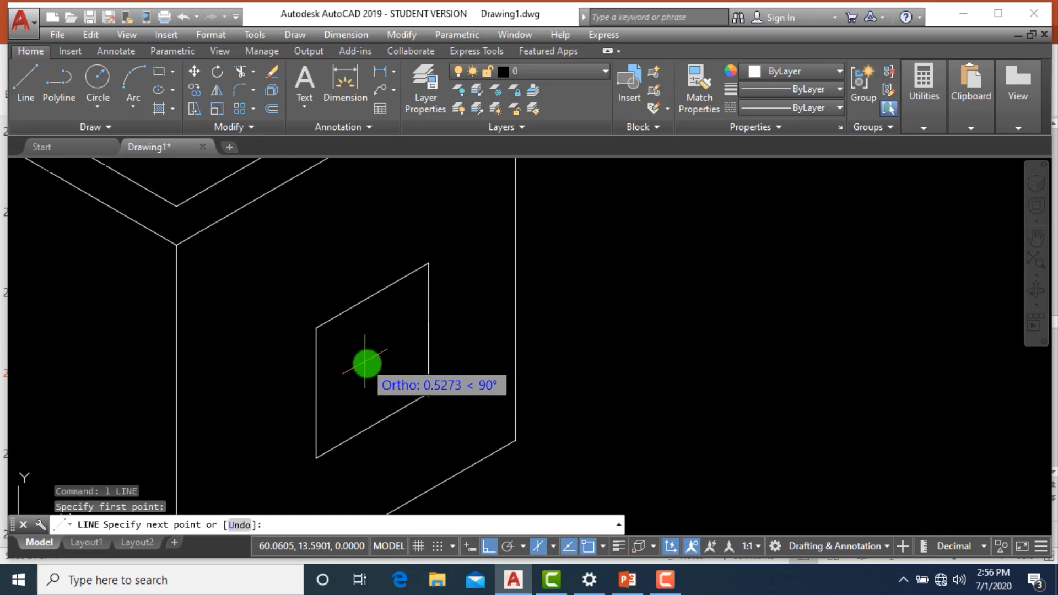
{"action": "key", "text": "F5"}
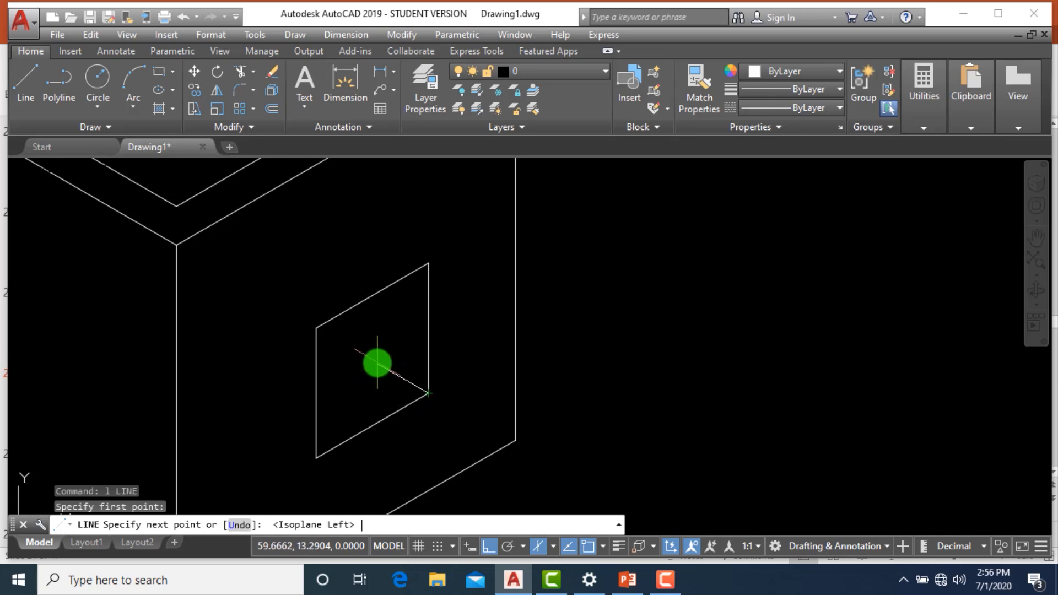
{"action": "type", "text": "."}
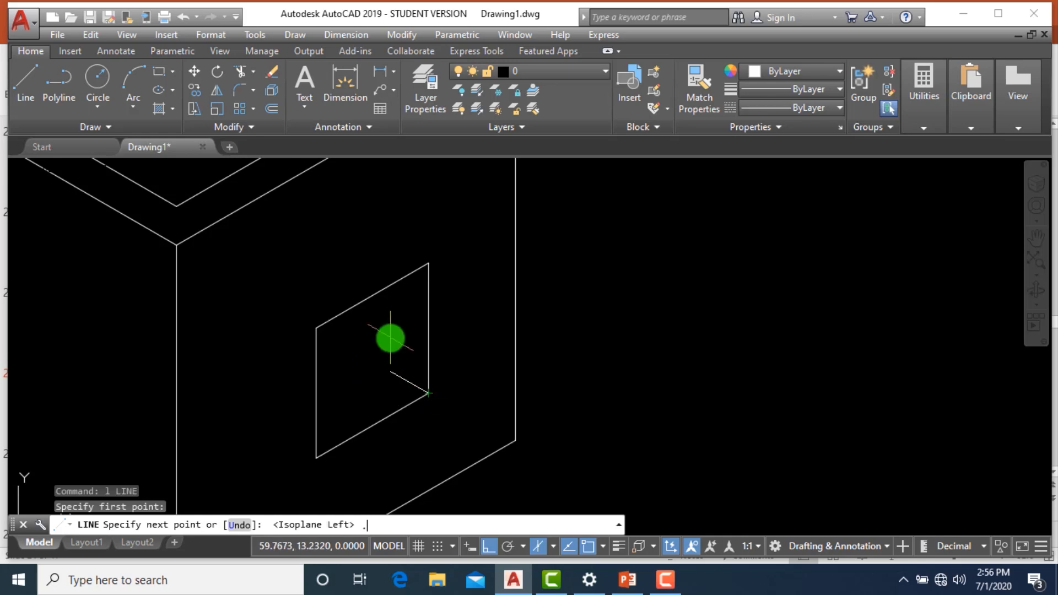
{"action": "type", "text": "3"}
{"action": "key", "text": "Return"}
{"action": "left_click", "coordinate": [474, 260]}
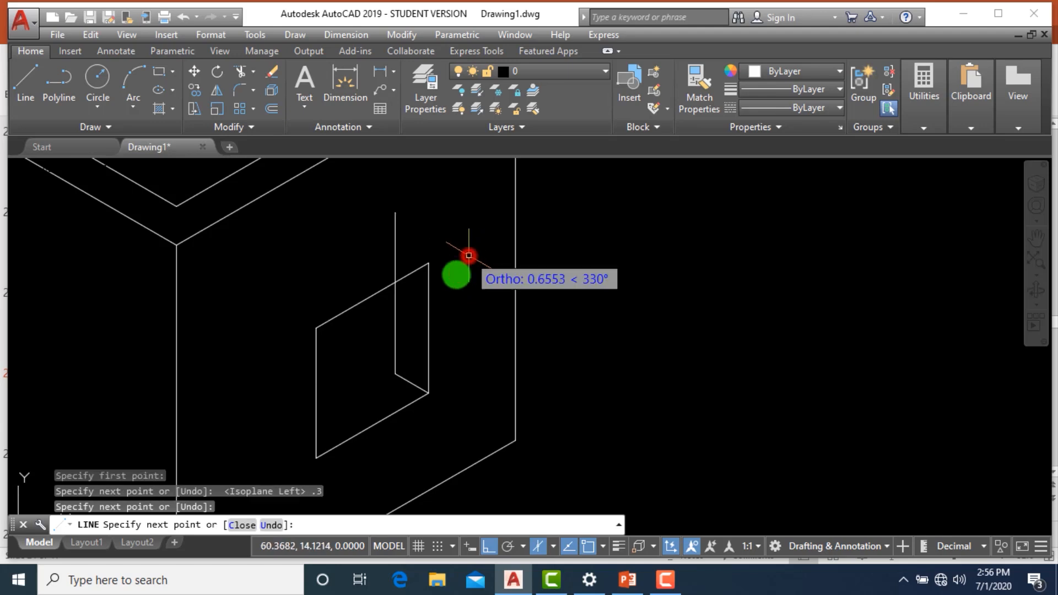
{"action": "key", "text": "Escape"}
In isoplane Top, draw a line along 210° from the window's inner lower corner past the window's left edge
{"action": "type", "text": "l"}
{"action": "key", "text": "Return"}
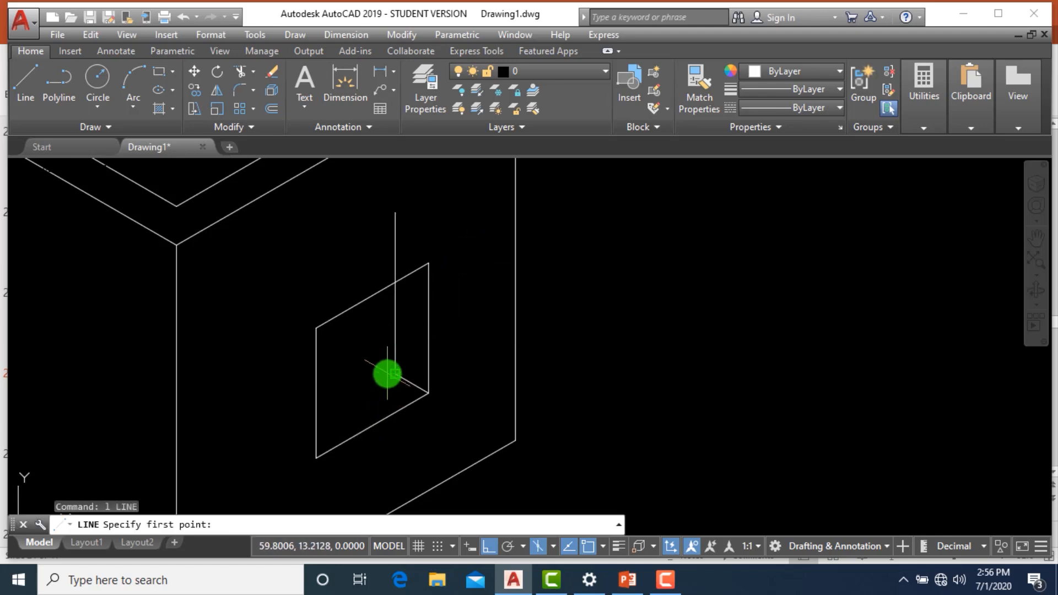
{"action": "left_click", "coordinate": [389, 374]}
{"action": "key", "text": "F5"}
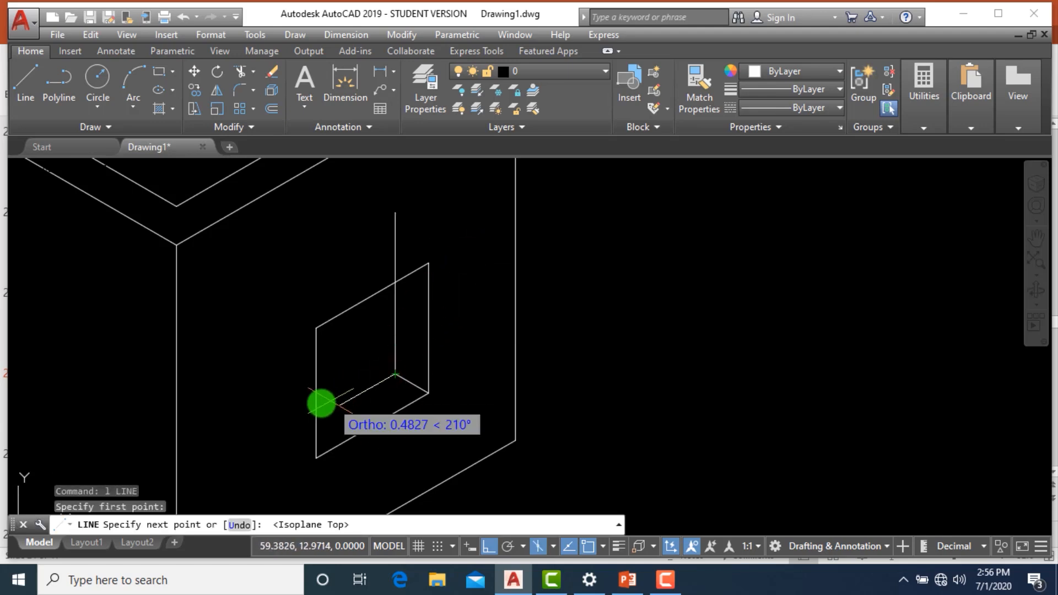
{"action": "left_click", "coordinate": [261, 416]}
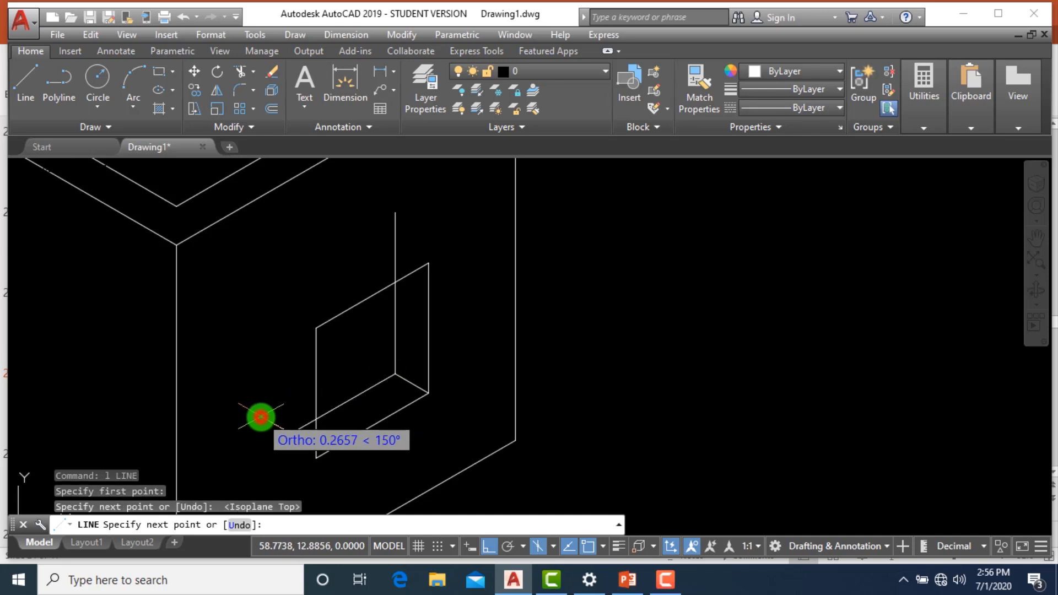
{"action": "key", "text": "Escape"}
{"action": "key", "text": "Escape"}
{"action": "scroll", "coordinate": [421, 389], "scroll_direction": "down", "scroll_amount": 1}
{"action": "scroll", "coordinate": [406, 371], "scroll_direction": "up", "scroll_amount": 1}
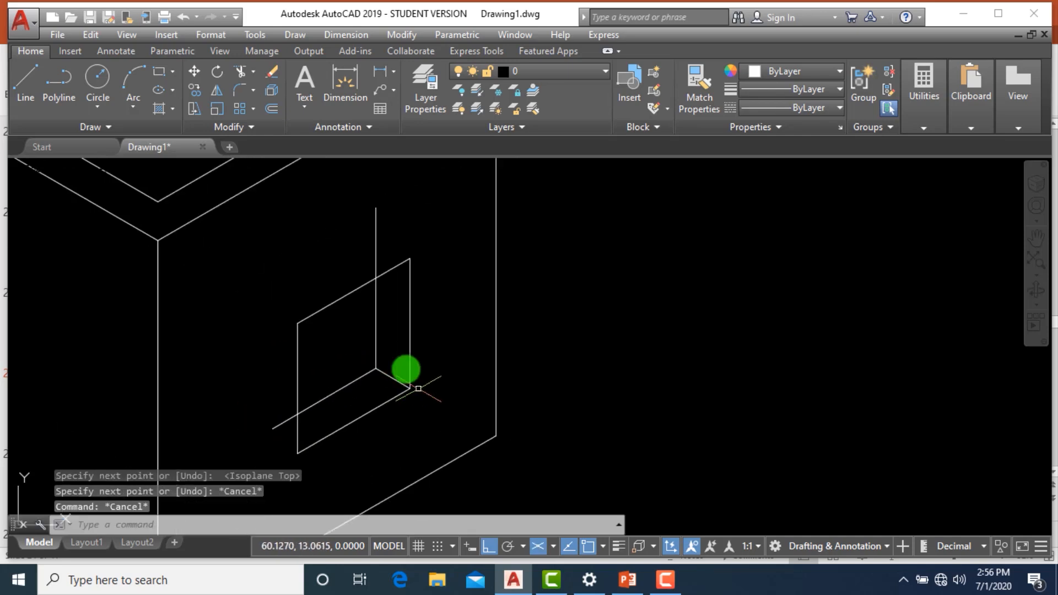
Shorten the window's inner vertical line so its upper end meets the window's upper edge
{"action": "left_click", "coordinate": [385, 226]}
{"action": "left_click", "coordinate": [360, 232]}
{"action": "left_click", "coordinate": [375, 208]}
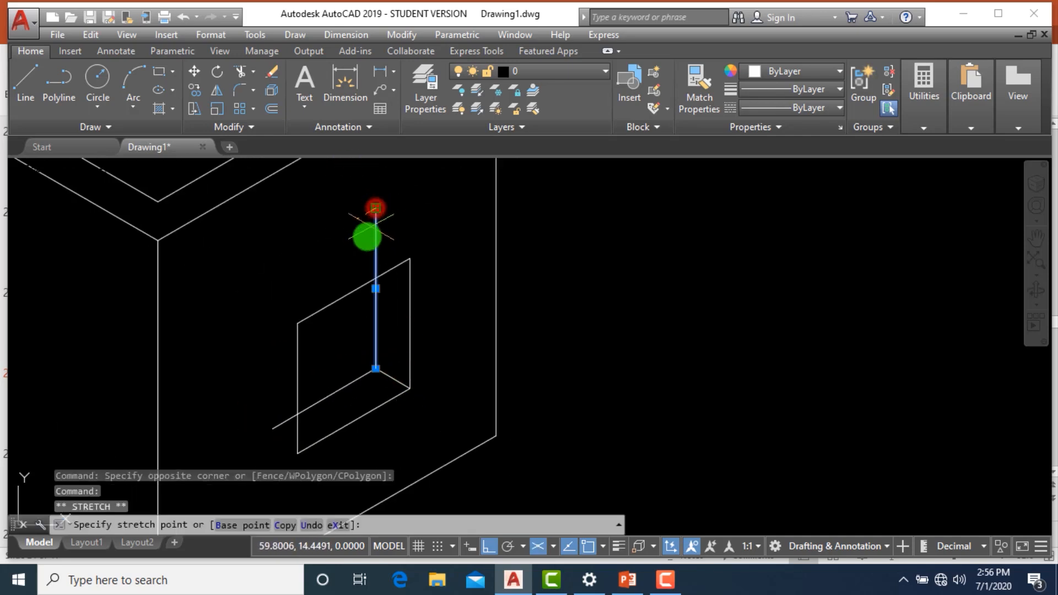
{"action": "left_click", "coordinate": [376, 279]}
{"action": "key", "text": "Escape"}
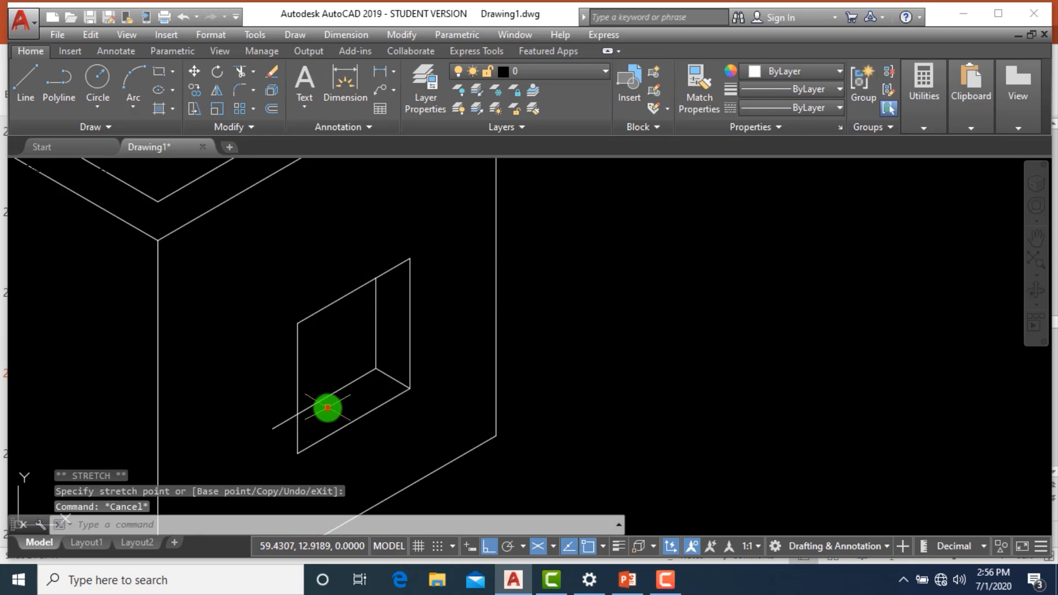
Shorten the window's inner sill line so its lower end meets the window's left edge
{"action": "left_click", "coordinate": [329, 406]}
{"action": "left_click", "coordinate": [322, 389]}
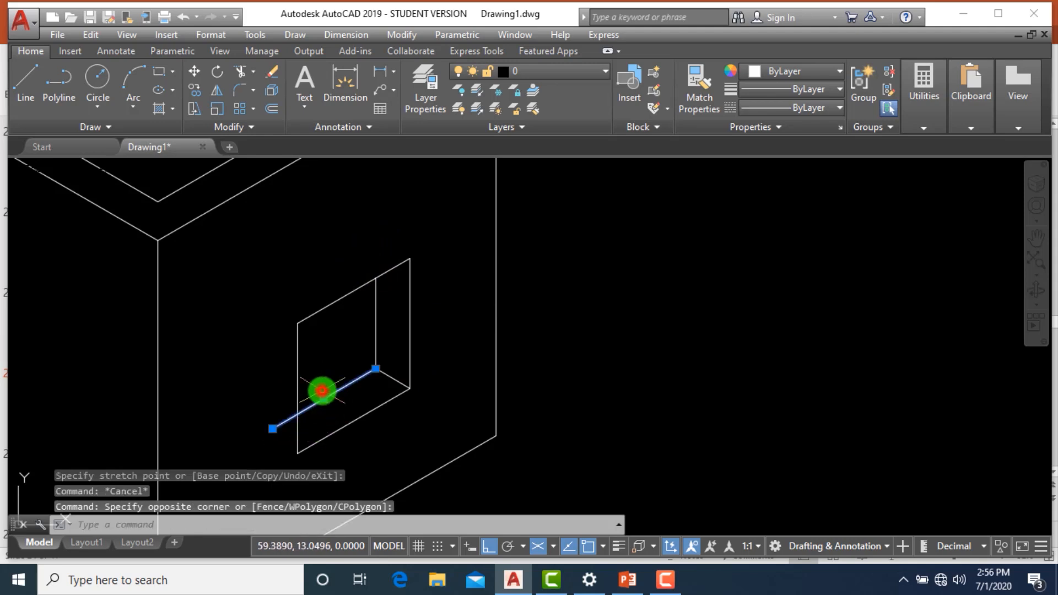
{"action": "left_click", "coordinate": [272, 429]}
{"action": "left_click", "coordinate": [296, 414]}
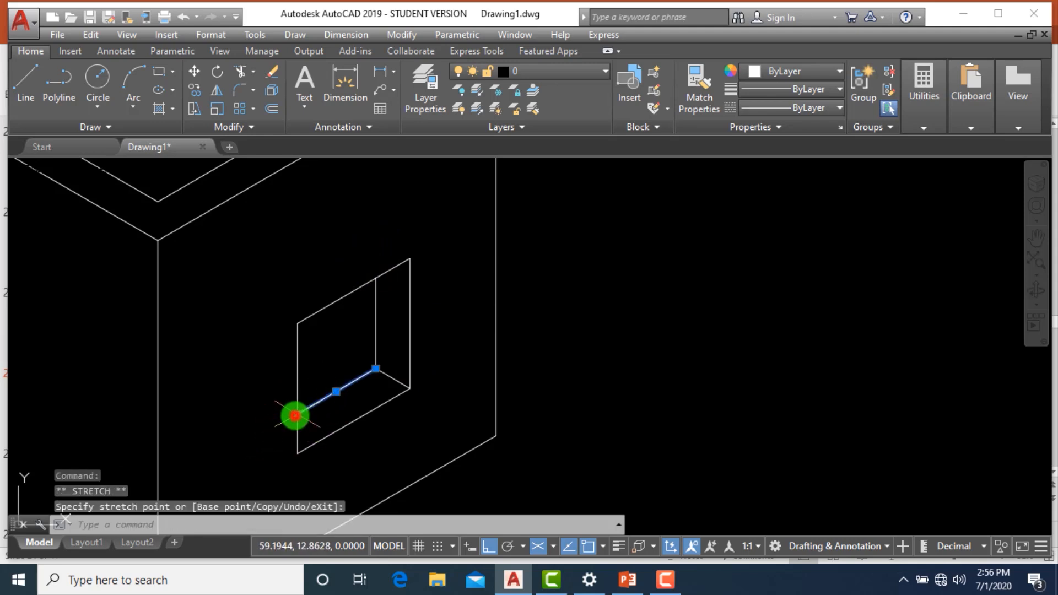
{"action": "key", "text": "Escape"}
{"action": "key", "text": "Escape"}
{"action": "scroll", "coordinate": [385, 411], "scroll_direction": "down", "scroll_amount": 4}
{"action": "scroll", "coordinate": [394, 417], "scroll_direction": "down", "scroll_amount": 3}
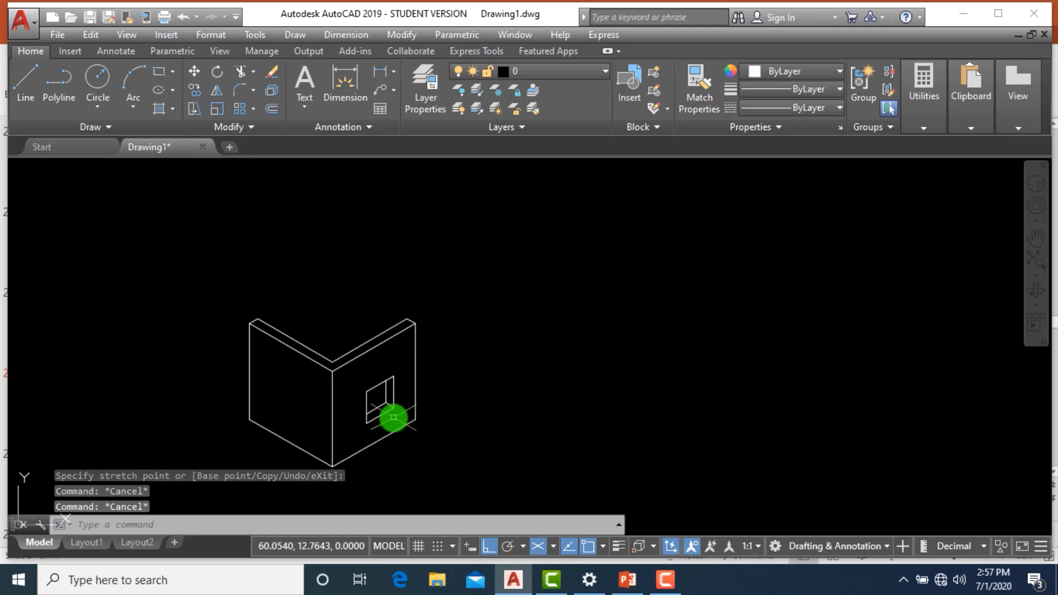
{"action": "scroll", "coordinate": [394, 417], "scroll_direction": "up", "scroll_amount": 5}
{"action": "scroll", "coordinate": [393, 417], "scroll_direction": "down", "scroll_amount": 2}
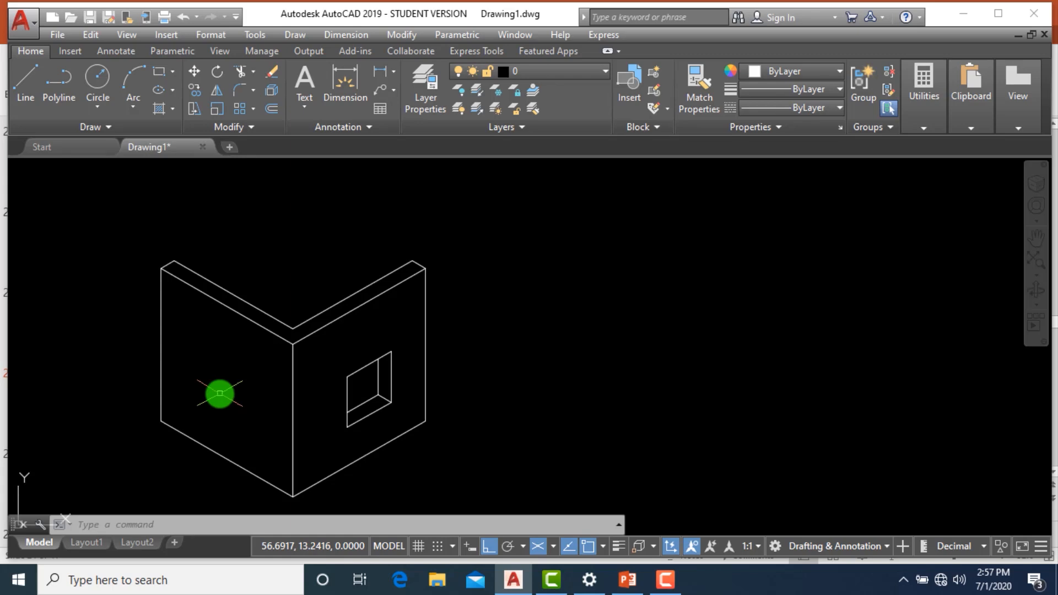
In isoplane Left, draw an isocircle with radius 1 near the middle of the left wall's face
{"action": "type", "text": "el"}
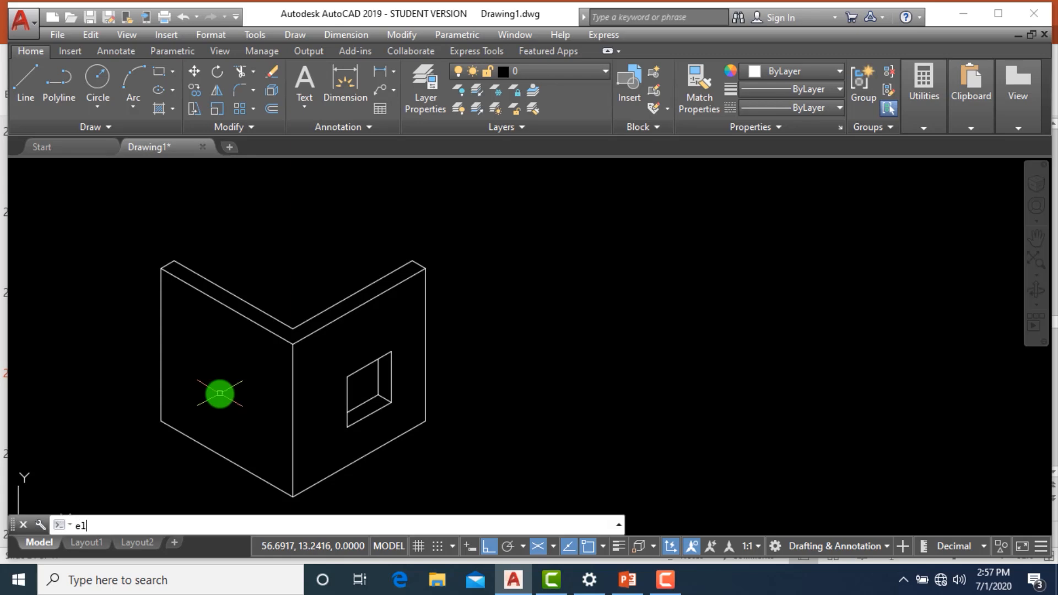
{"action": "key", "text": "Return"}
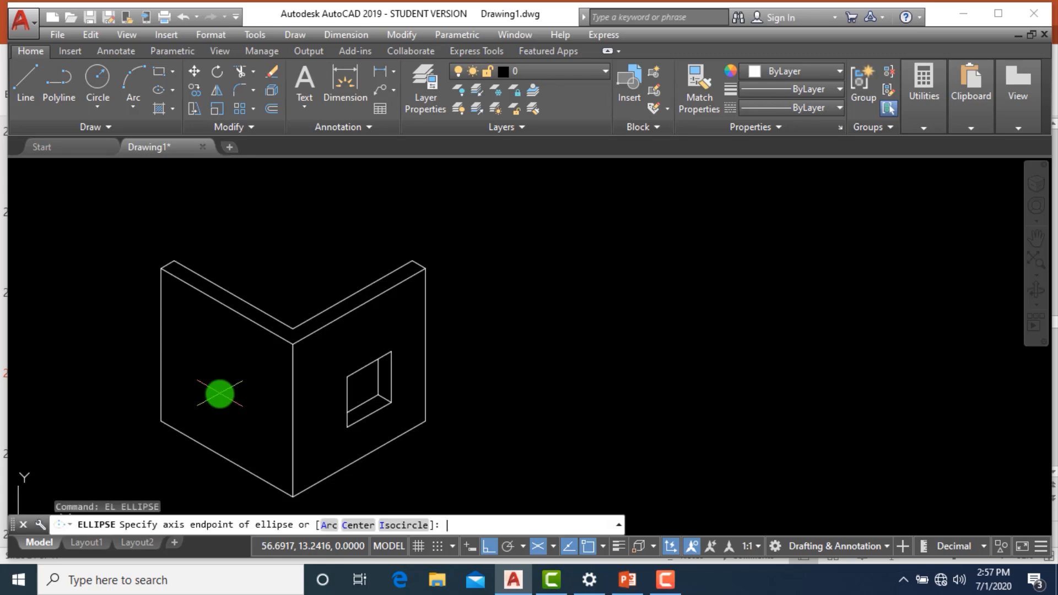
{"action": "left_click", "coordinate": [403, 526]}
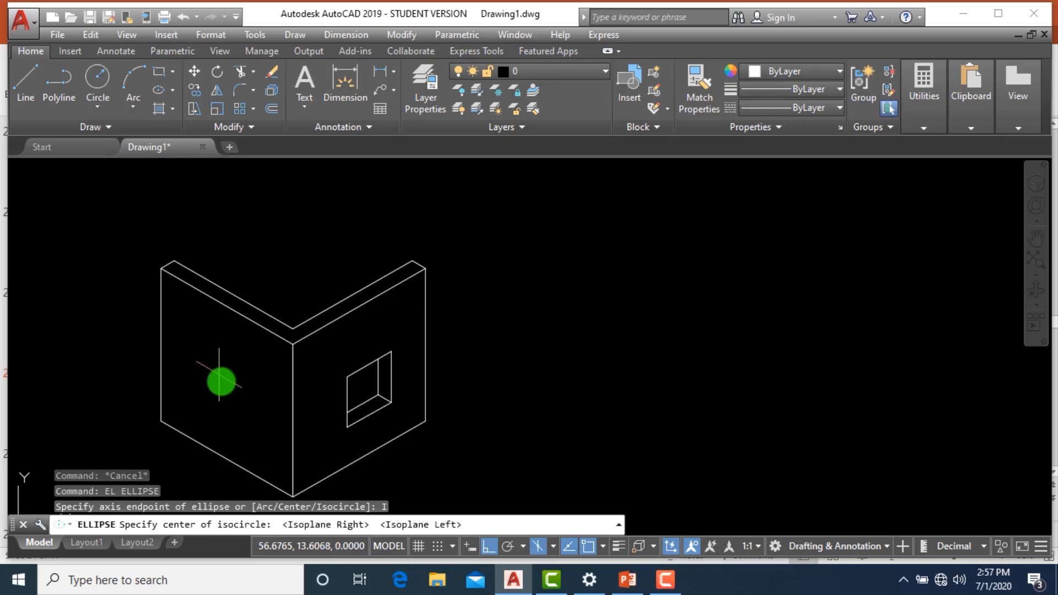
{"action": "left_click", "coordinate": [226, 385]}
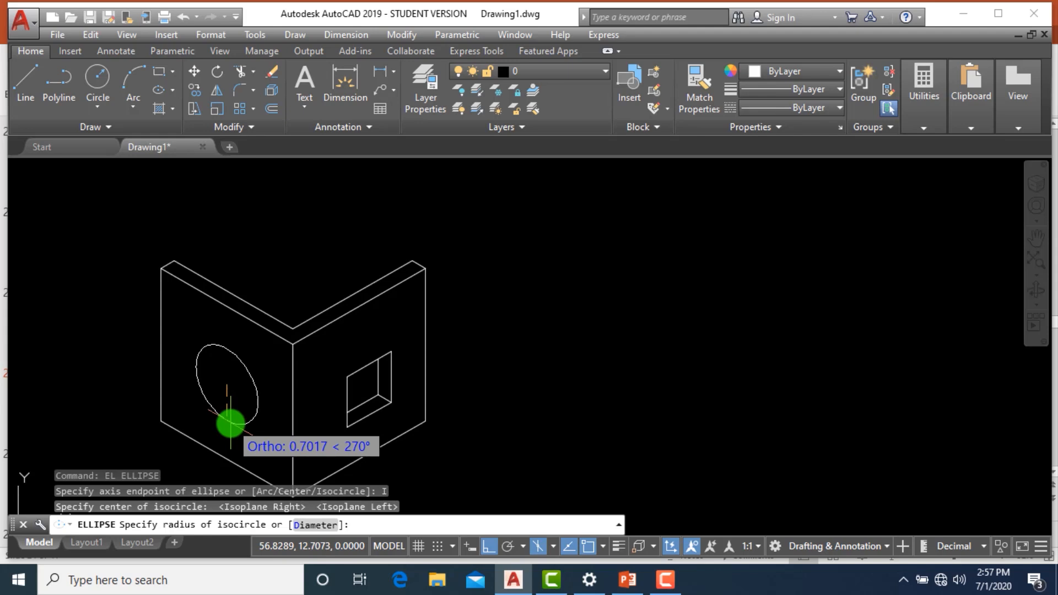
{"action": "type", "text": "1"}
{"action": "key", "text": "Return"}
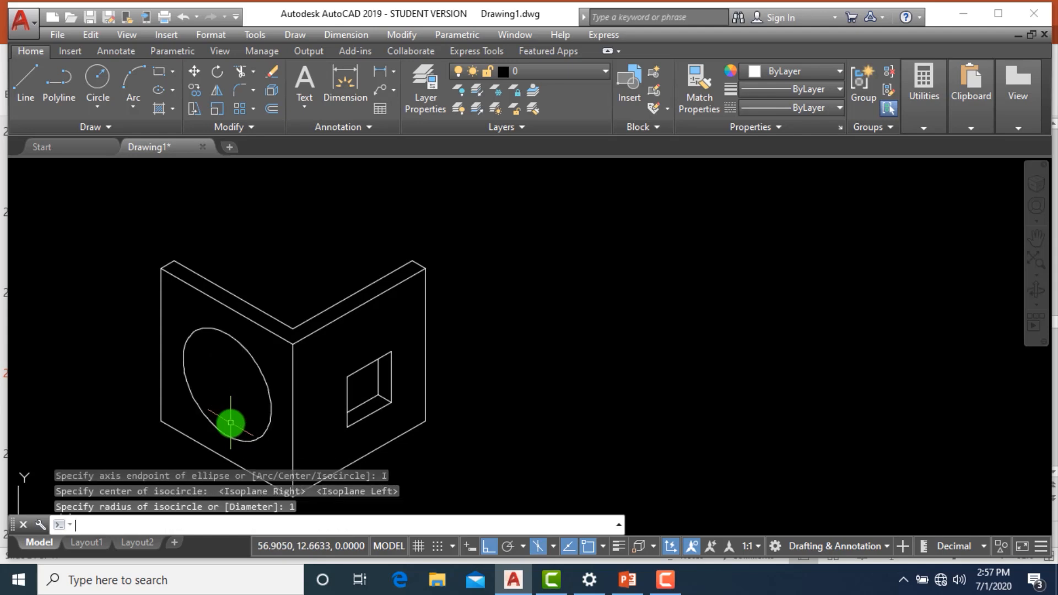
{"action": "key", "text": "Escape"}
{"action": "key", "text": "Escape"}
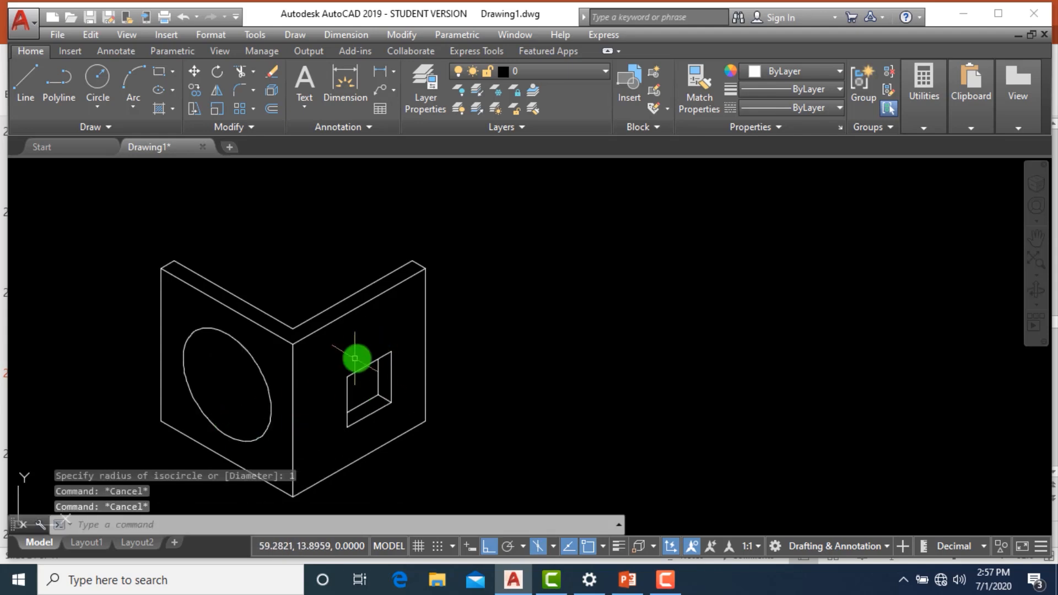
Switch to isoplane Right and draw a small isocircle on the right wall, between the corner edge and the window's upper left
{"action": "key", "text": "F5"}
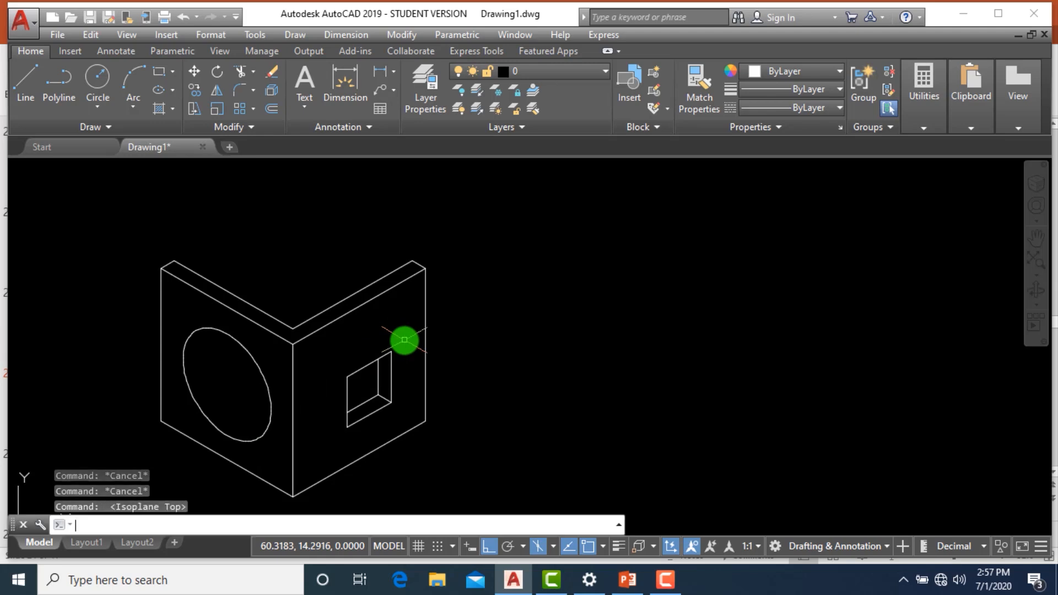
{"action": "key", "text": "F5"}
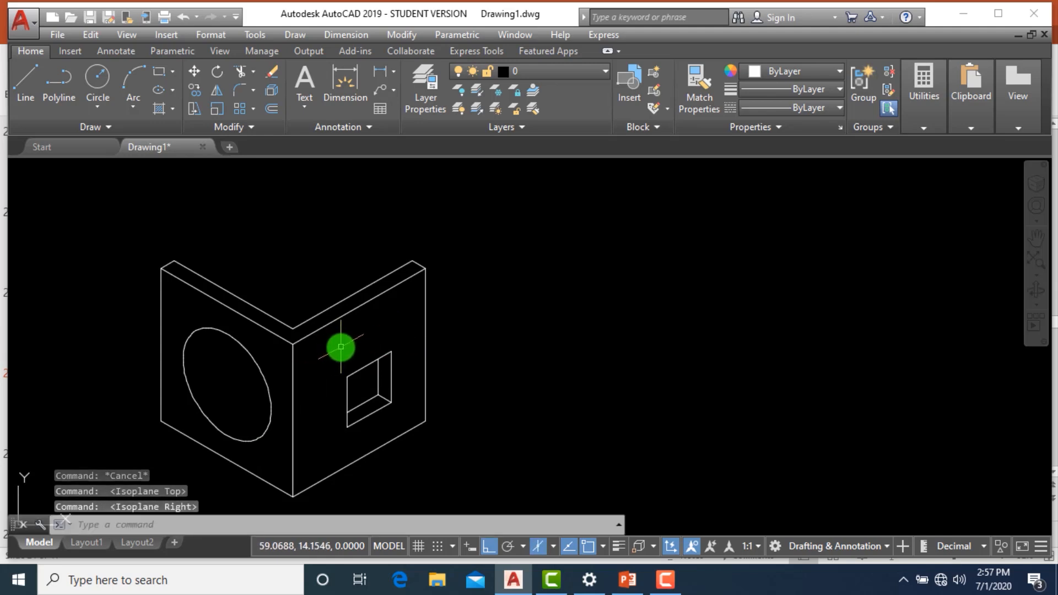
{"action": "type", "text": "el"}
{"action": "key", "text": "Return"}
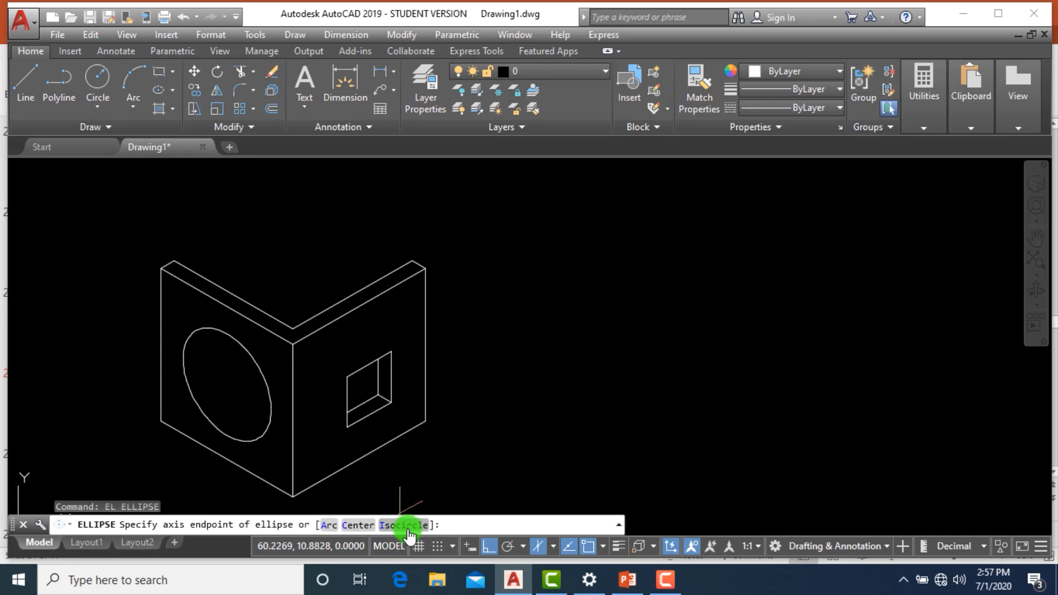
{"action": "left_click", "coordinate": [407, 525]}
{"action": "left_click", "coordinate": [324, 363]}
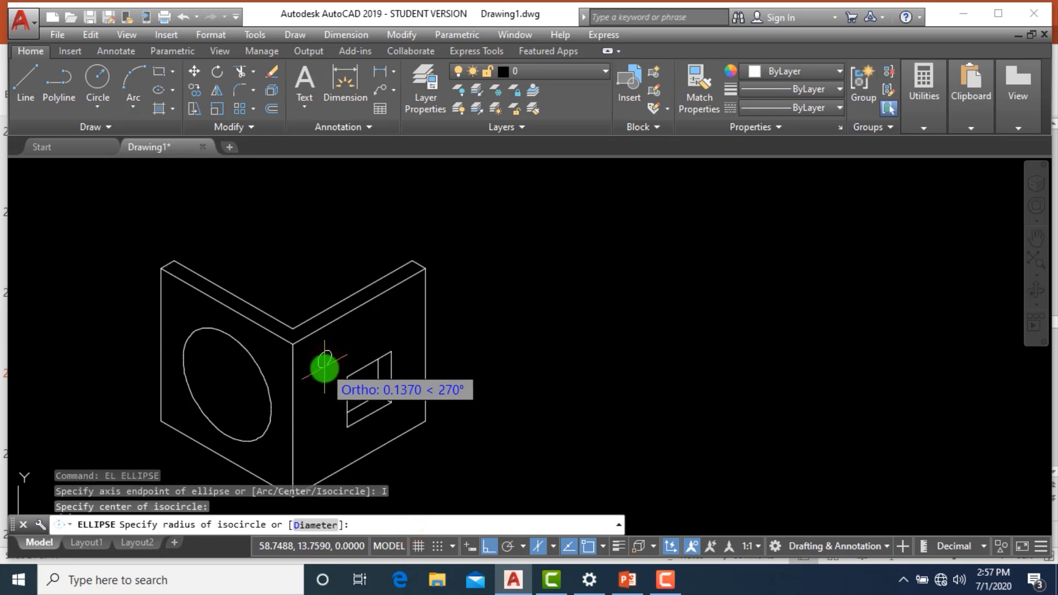
{"action": "left_click", "coordinate": [325, 378]}
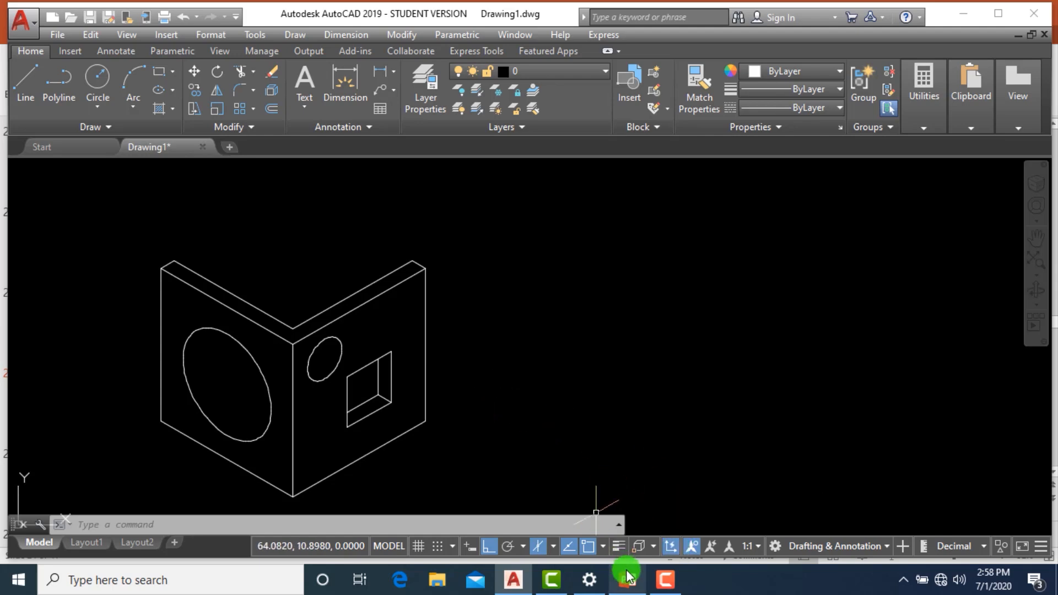
Switch to the Session 2 presentation in PowerPoint and start the slide show from the first slide
{"action": "mouse_move", "coordinate": [627, 579]}
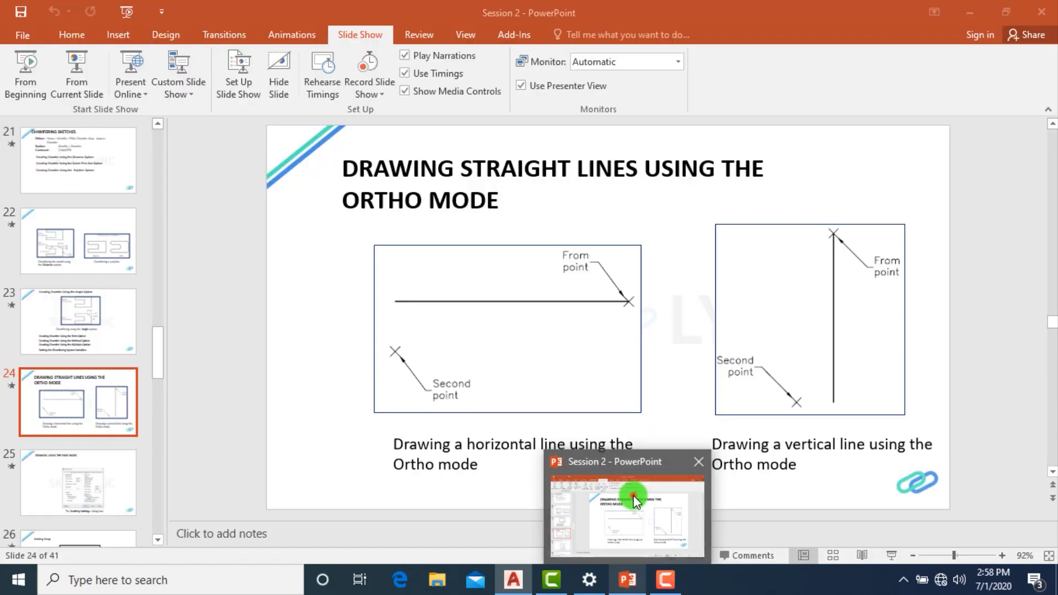
{"action": "left_click", "coordinate": [634, 499]}
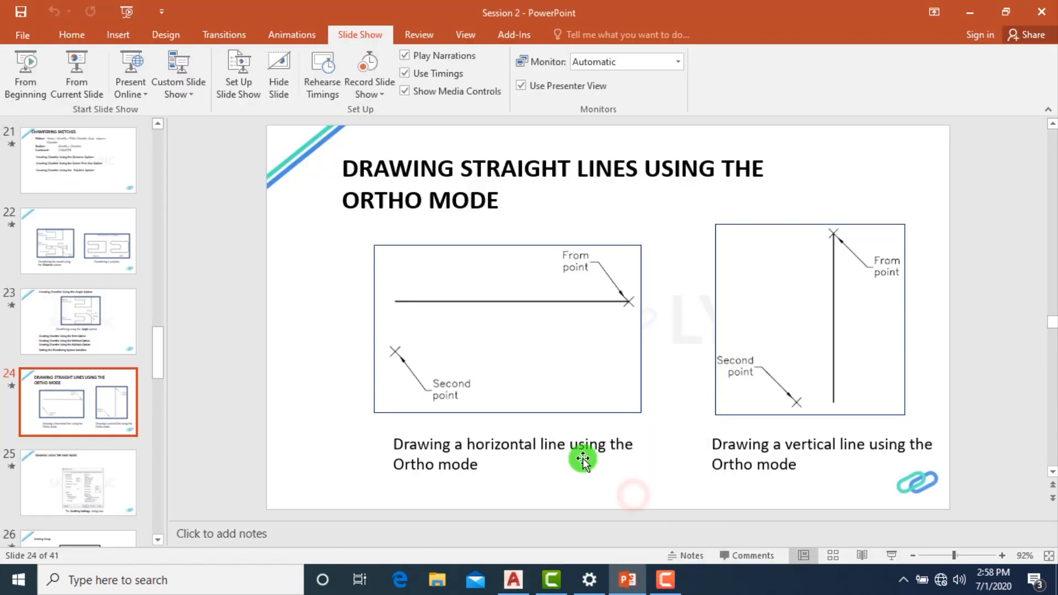
{"action": "left_click_drag", "start_coordinate": [163, 338], "coordinate": [157, 95]}
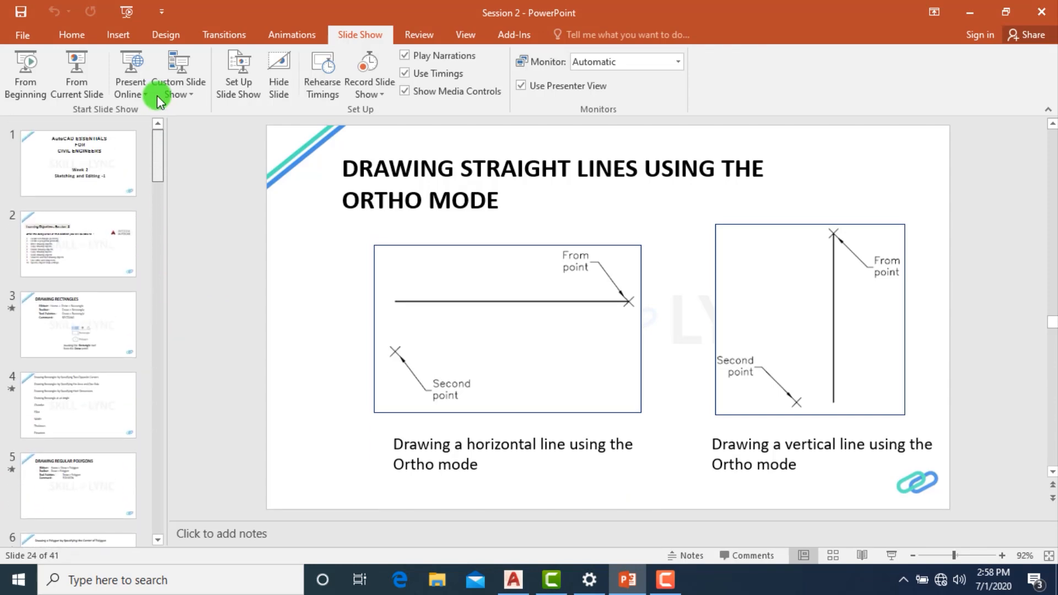
{"action": "left_click", "coordinate": [114, 135]}
{"action": "left_click", "coordinate": [86, 62]}
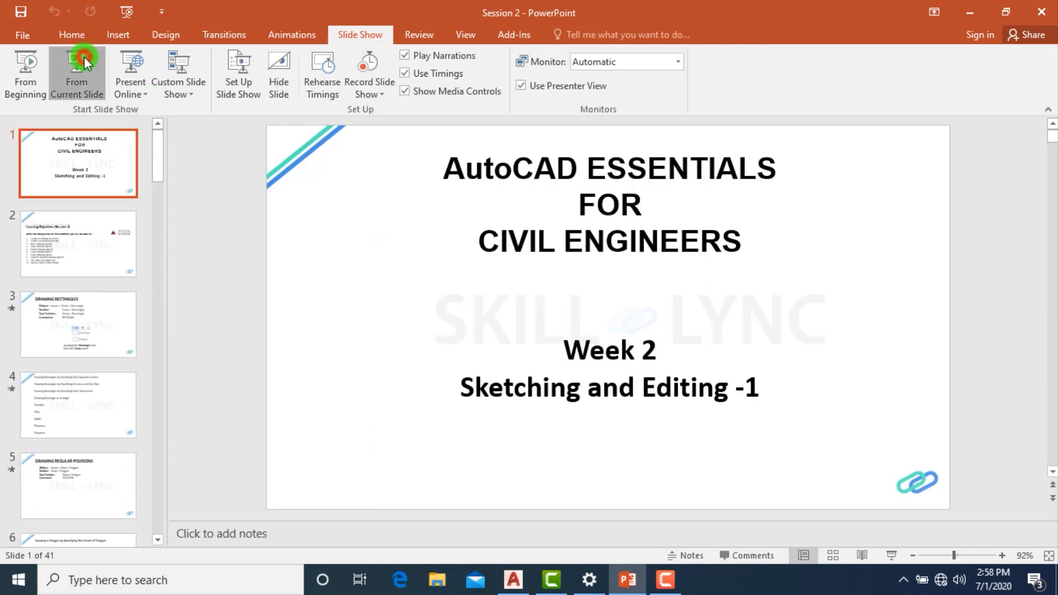
Page through the slides on drawing rectangles and polygons and on moving, copying and rotating sketched objects
{"action": "key", "text": "Right"}
{"action": "key", "text": "Right"}
{"action": "key", "text": "Right"}
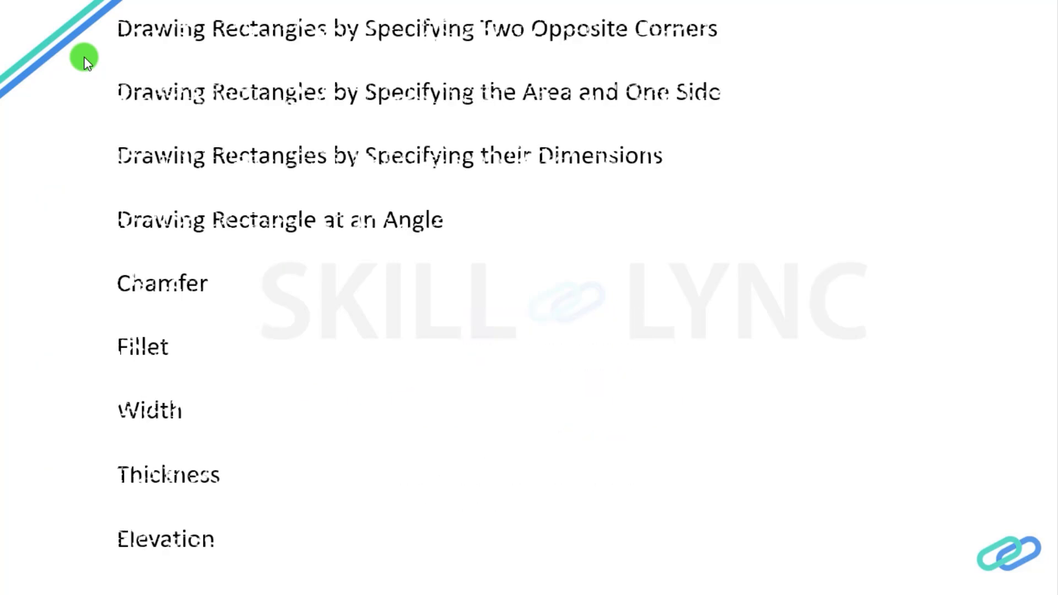
{"action": "key", "text": "Right"}
{"action": "key", "text": "Right"}
{"action": "key", "text": "Right"}
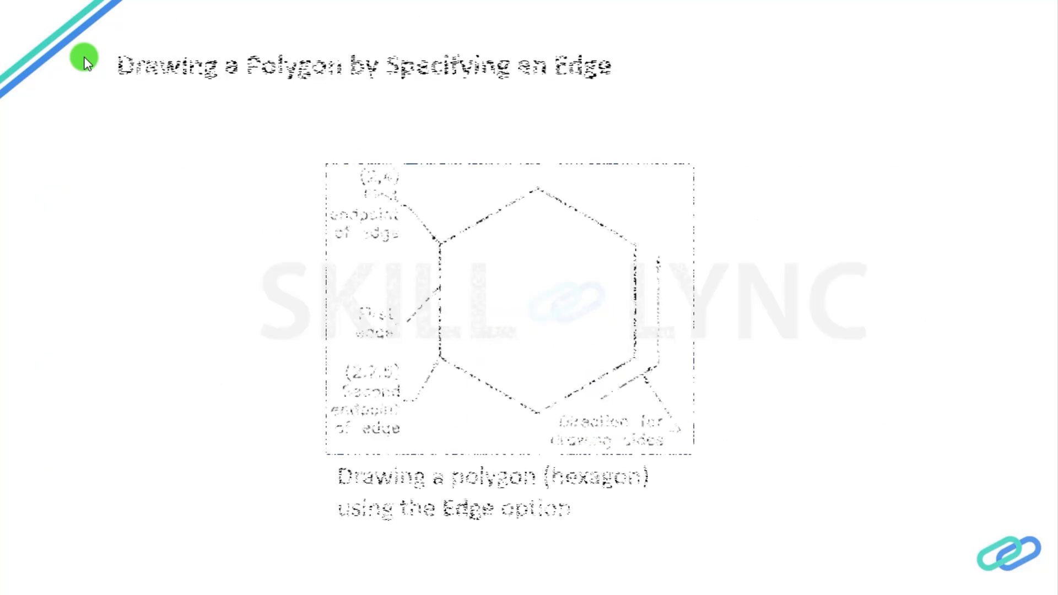
{"action": "key", "text": "Right"}
{"action": "key", "text": "Right"}
{"action": "key", "text": "Right"}
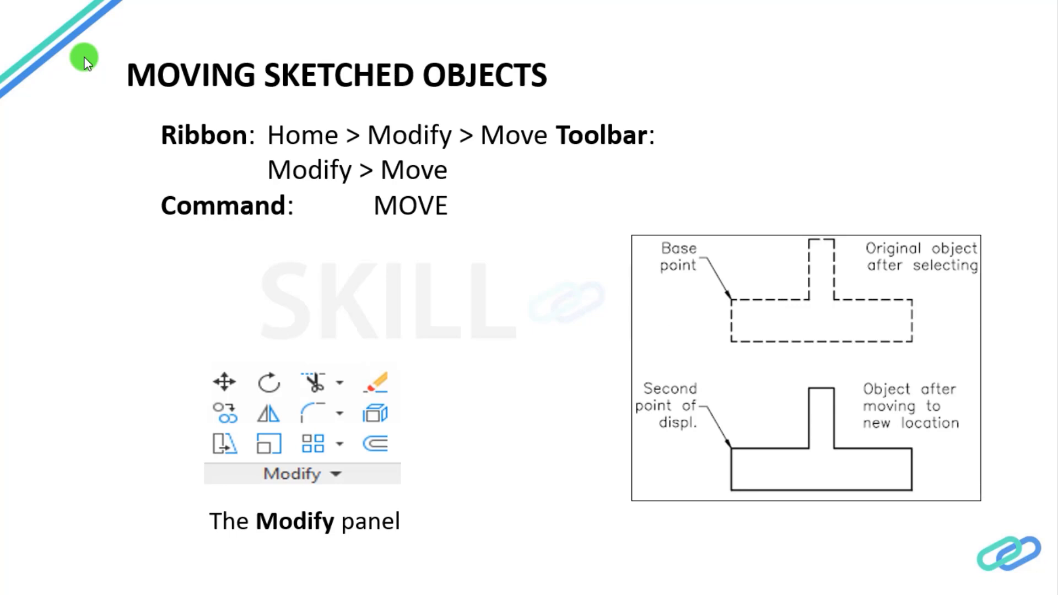
{"action": "key", "text": "Right"}
{"action": "key", "text": "Right"}
{"action": "key", "text": "Right"}
{"action": "key", "text": "Right"}
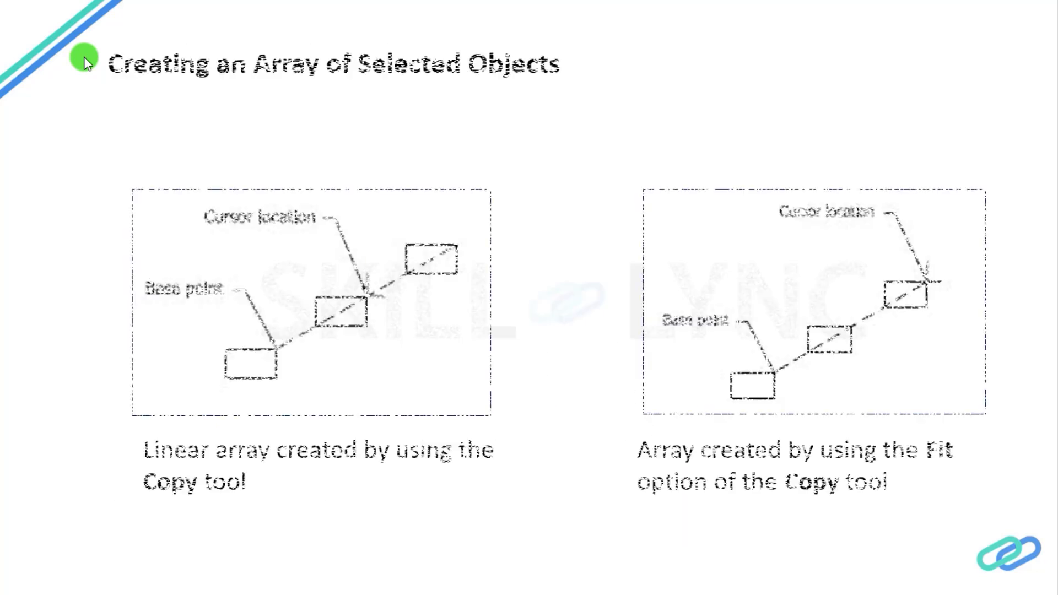
{"action": "key", "text": "Right"}
{"action": "key", "text": "Right"}
{"action": "key", "text": "Right"}
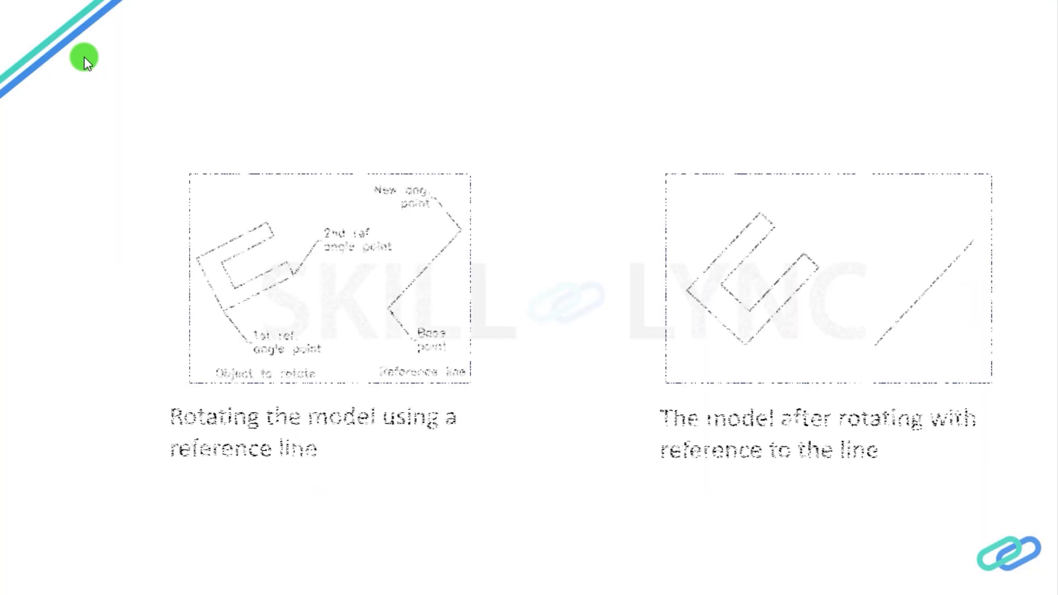